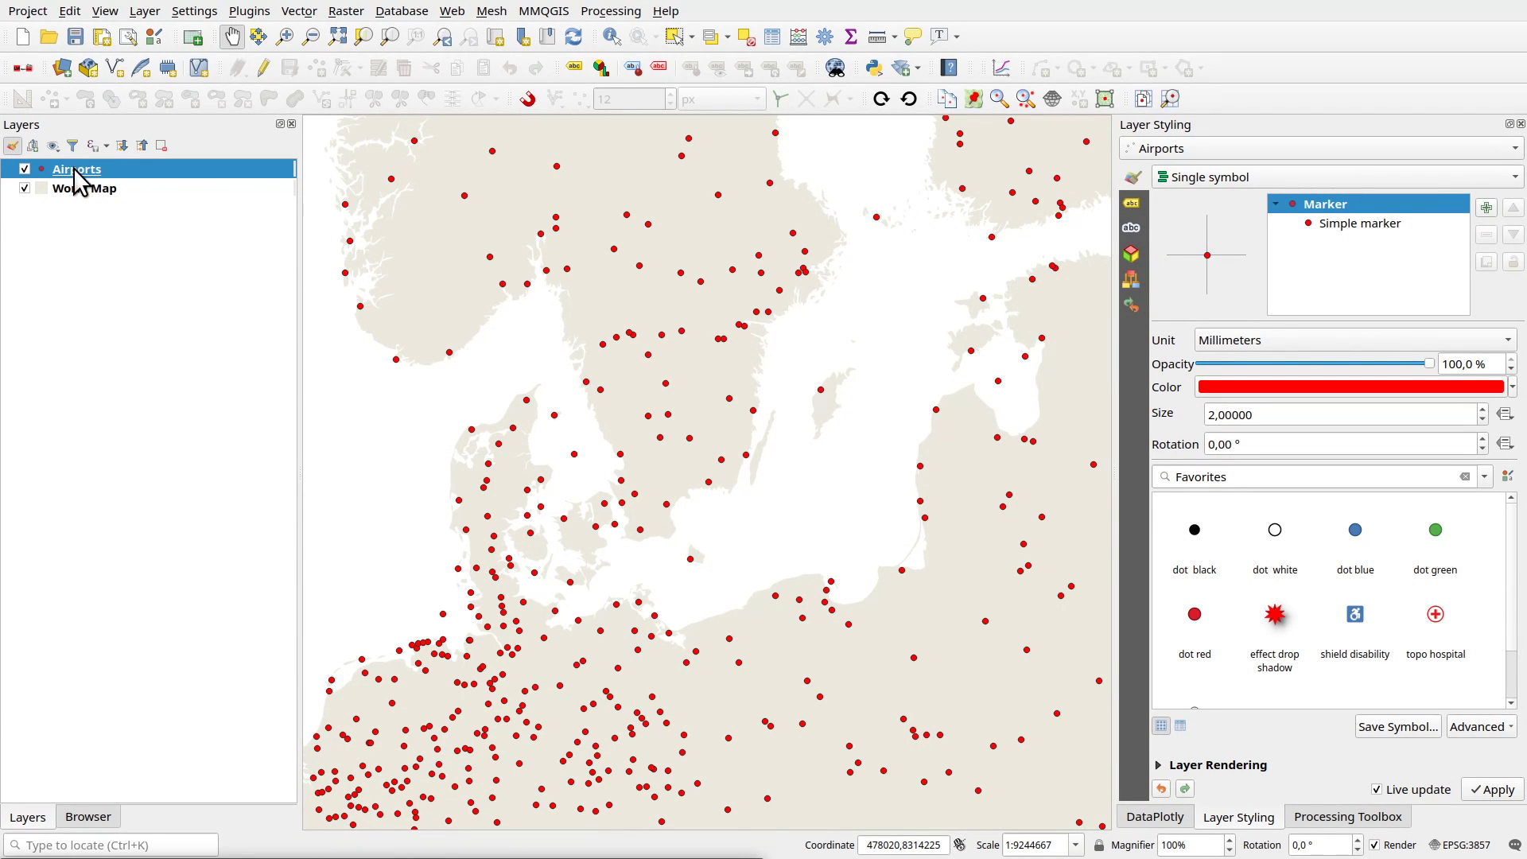
pyautogui.press('F6')
pyautogui.moveTo(641, 392); pyautogui.dragTo(625, 277)
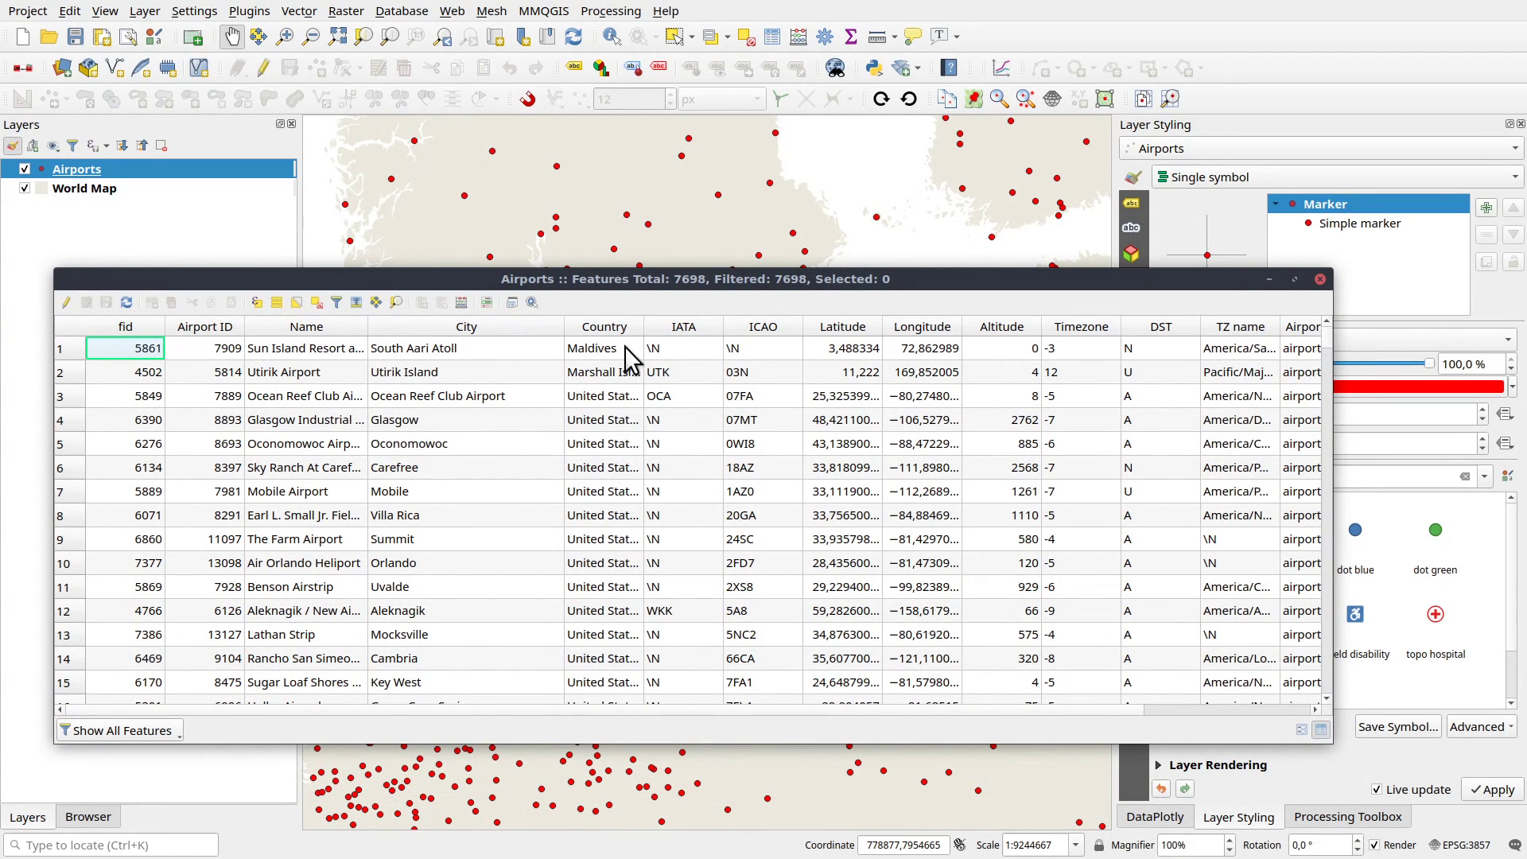
pyautogui.moveTo(626, 710); pyautogui.dragTo(986, 726)
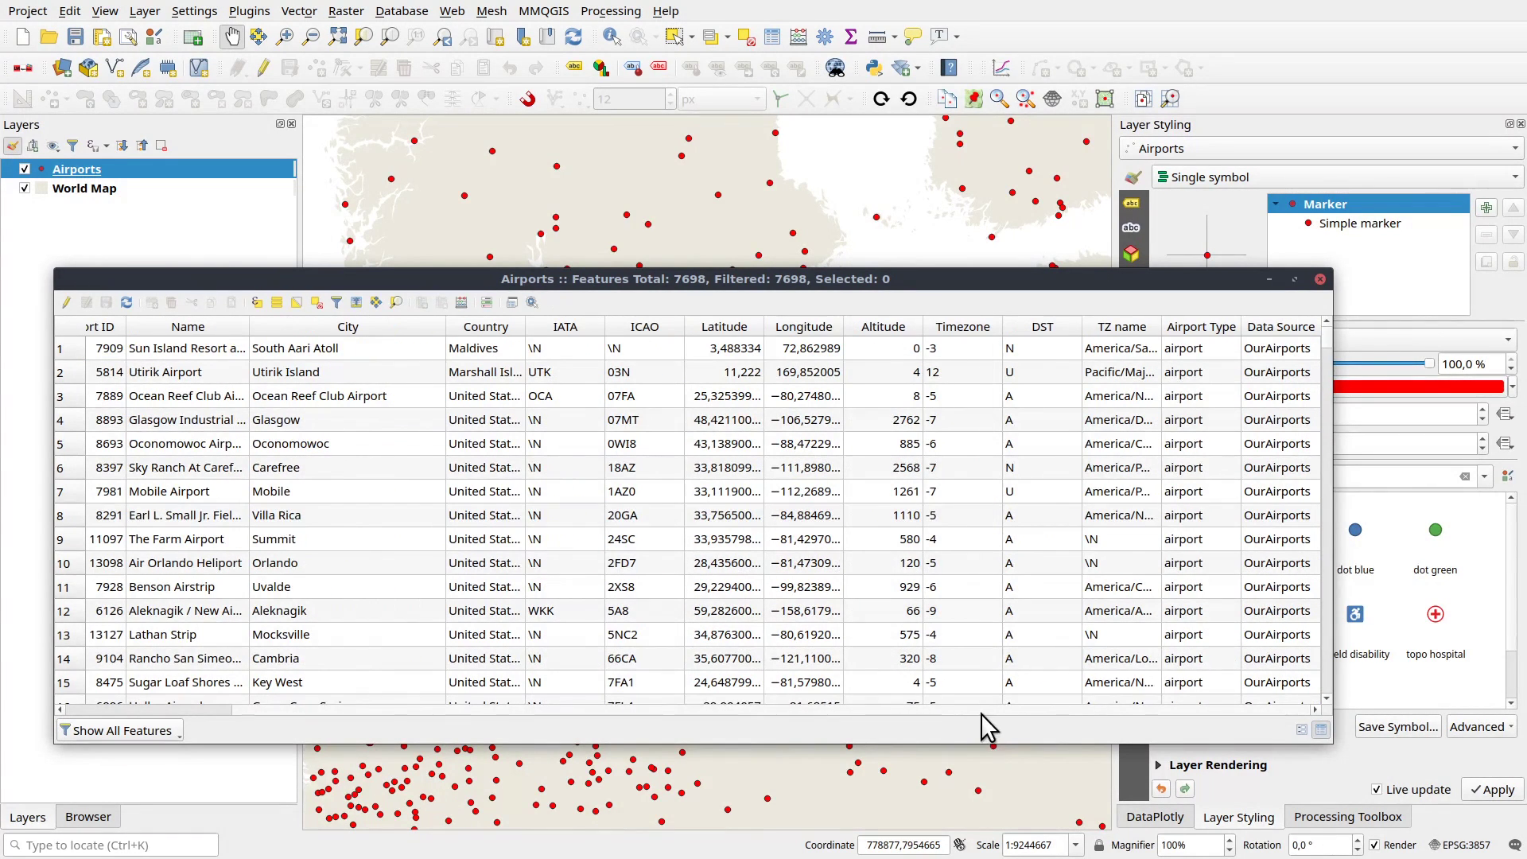
pyautogui.click(1319, 279)
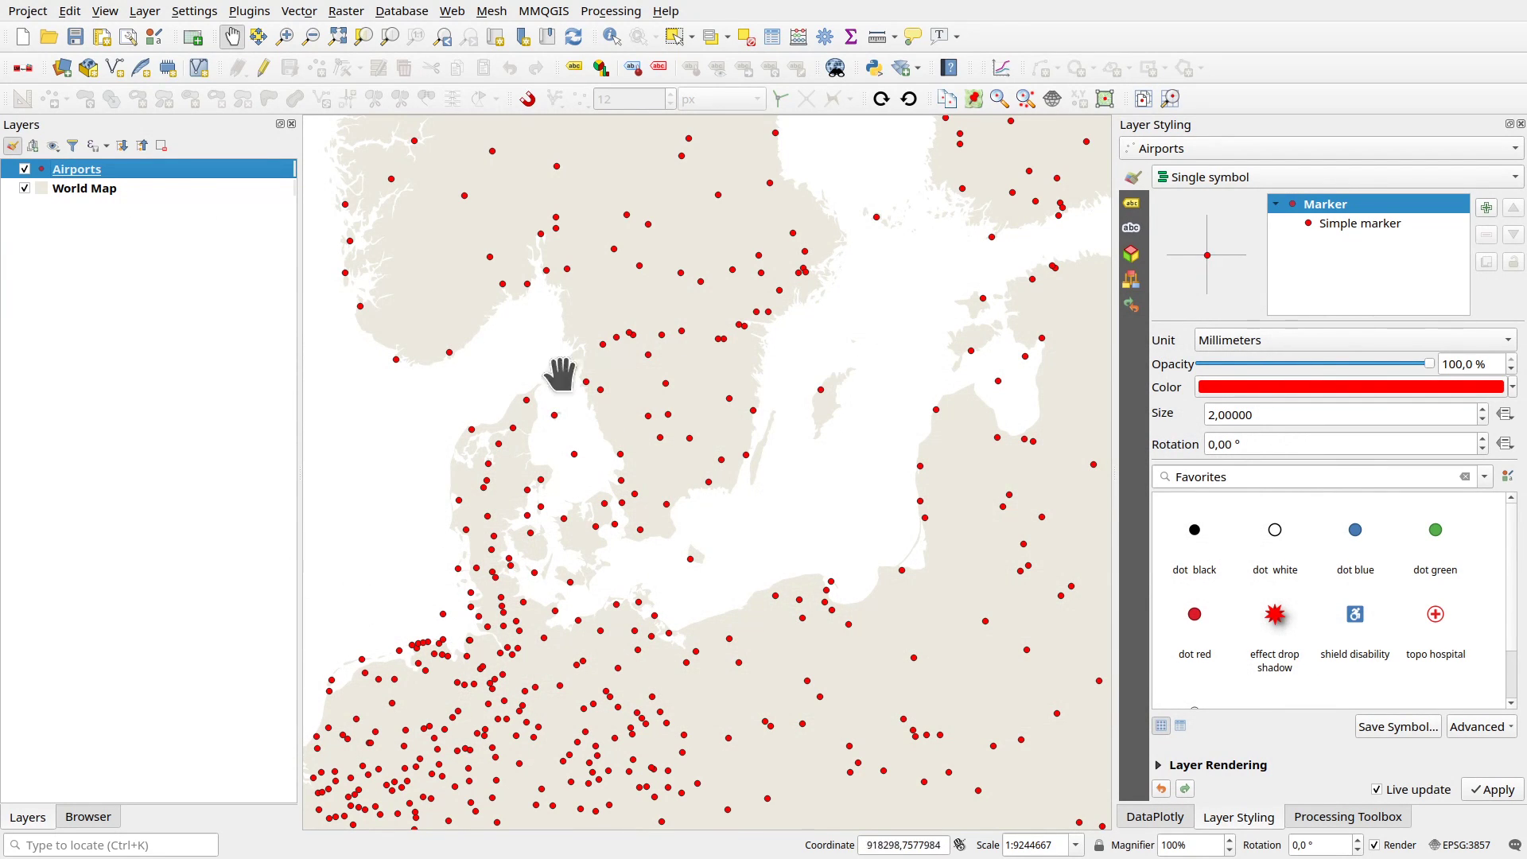
# - Switch the Airports layer labelling to Single Labels
pyautogui.click(1133, 204)
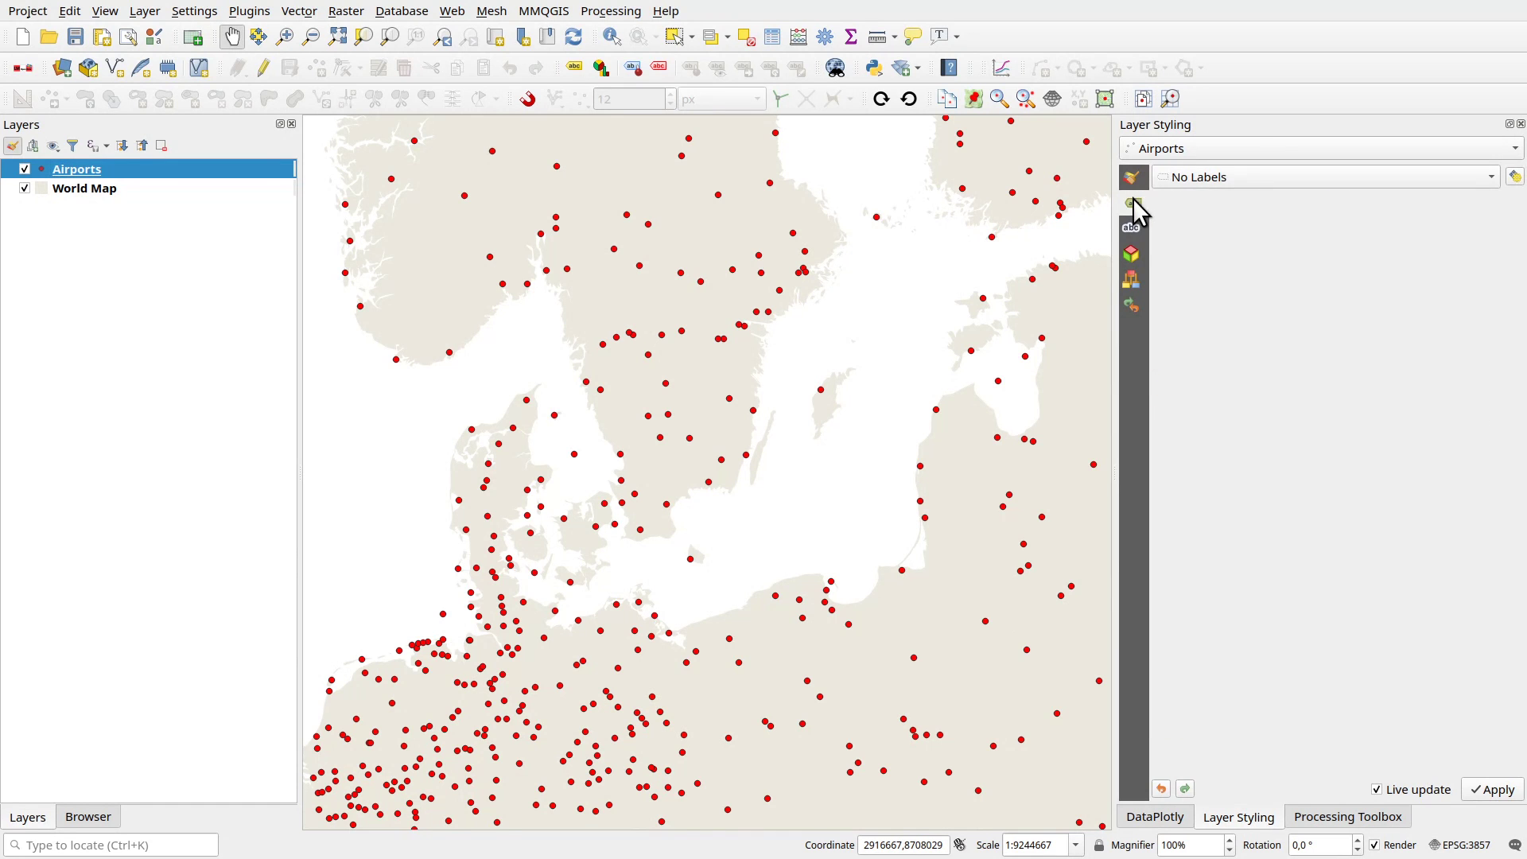
pyautogui.click(1255, 177)
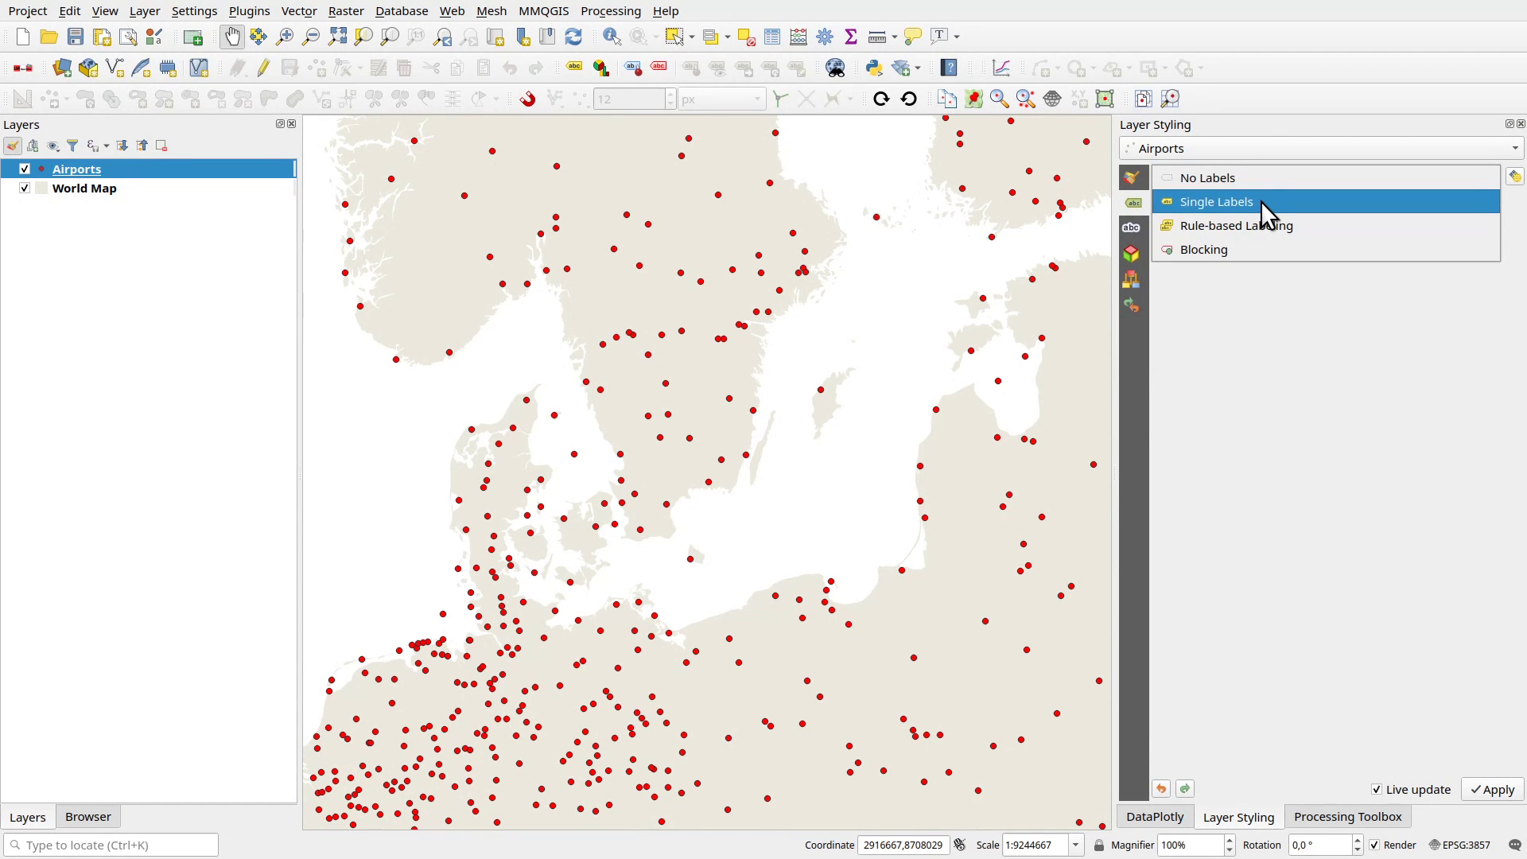
pyautogui.click(1261, 201)
# - Build a multi-line label expression listing name, ID, city, country, IATA, ICAO, altitude, timezone and type
pyautogui.click(1515, 205)
pyautogui.scroll(-2, 1254, 690)
pyautogui.click(1075, 752)
pyautogui.scroll(-3, 1129, 696)
pyautogui.click(1127, 693)
pyautogui.doubleClick(1128, 641)
pyautogui.click(1437, 790)
pyautogui.scroll(-2, 741, 493)
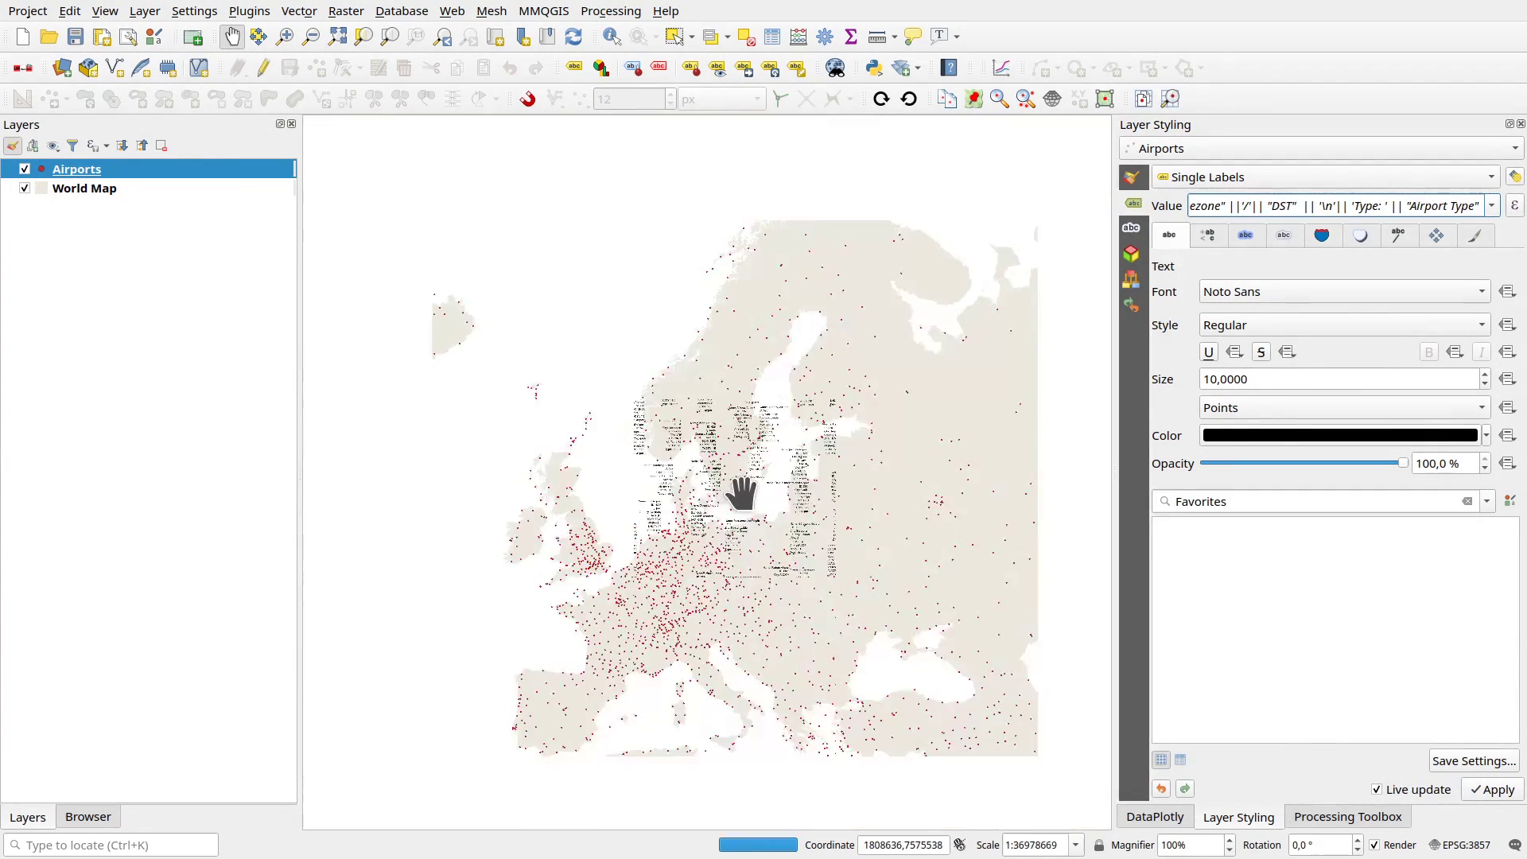
pyautogui.scroll(5, 700, 409)
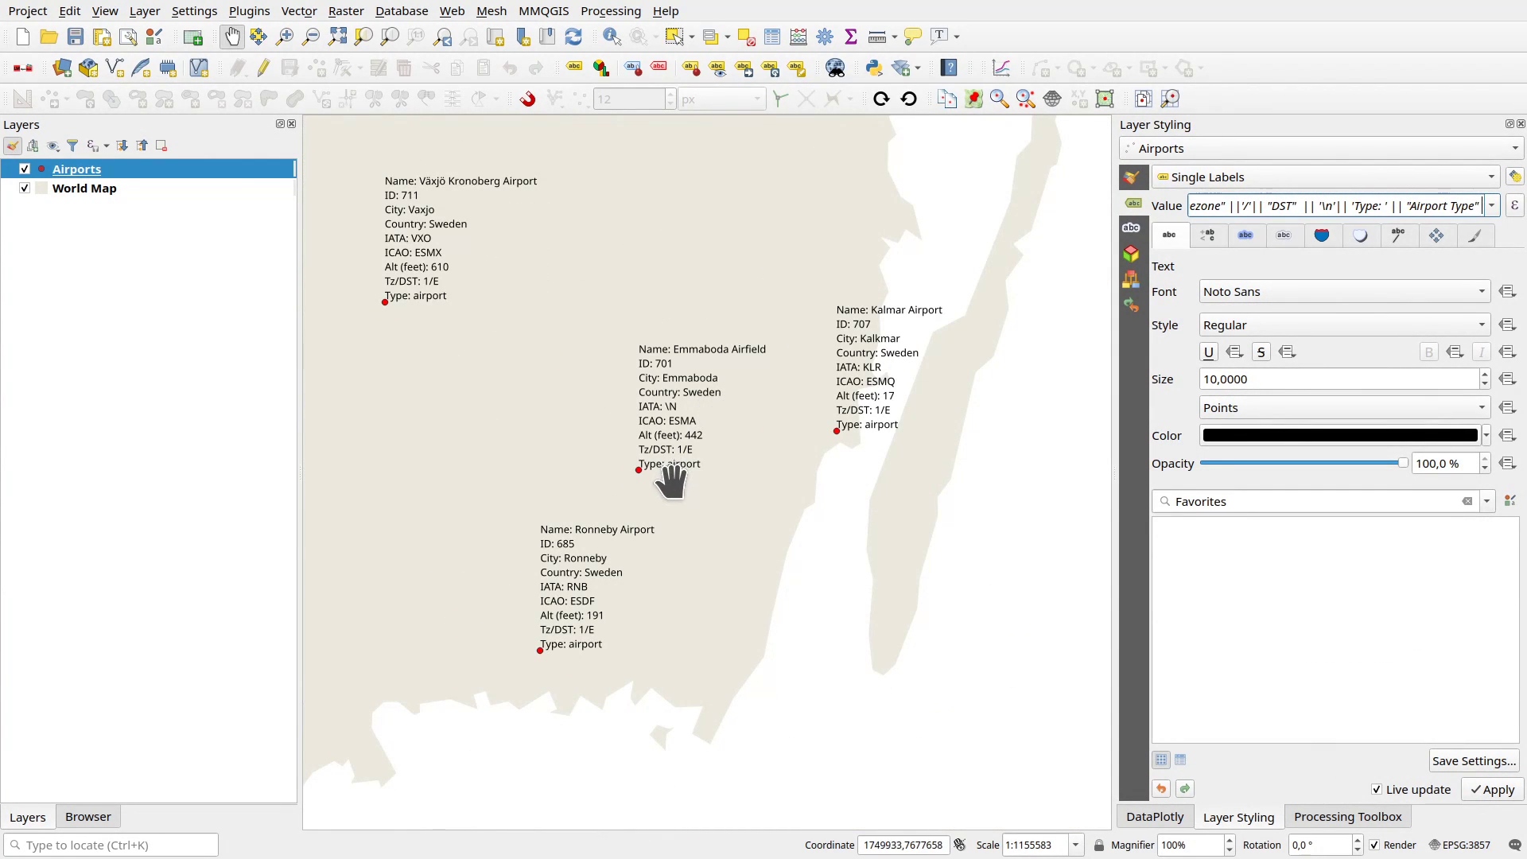
pyautogui.moveTo(681, 624); pyautogui.dragTo(873, 627)
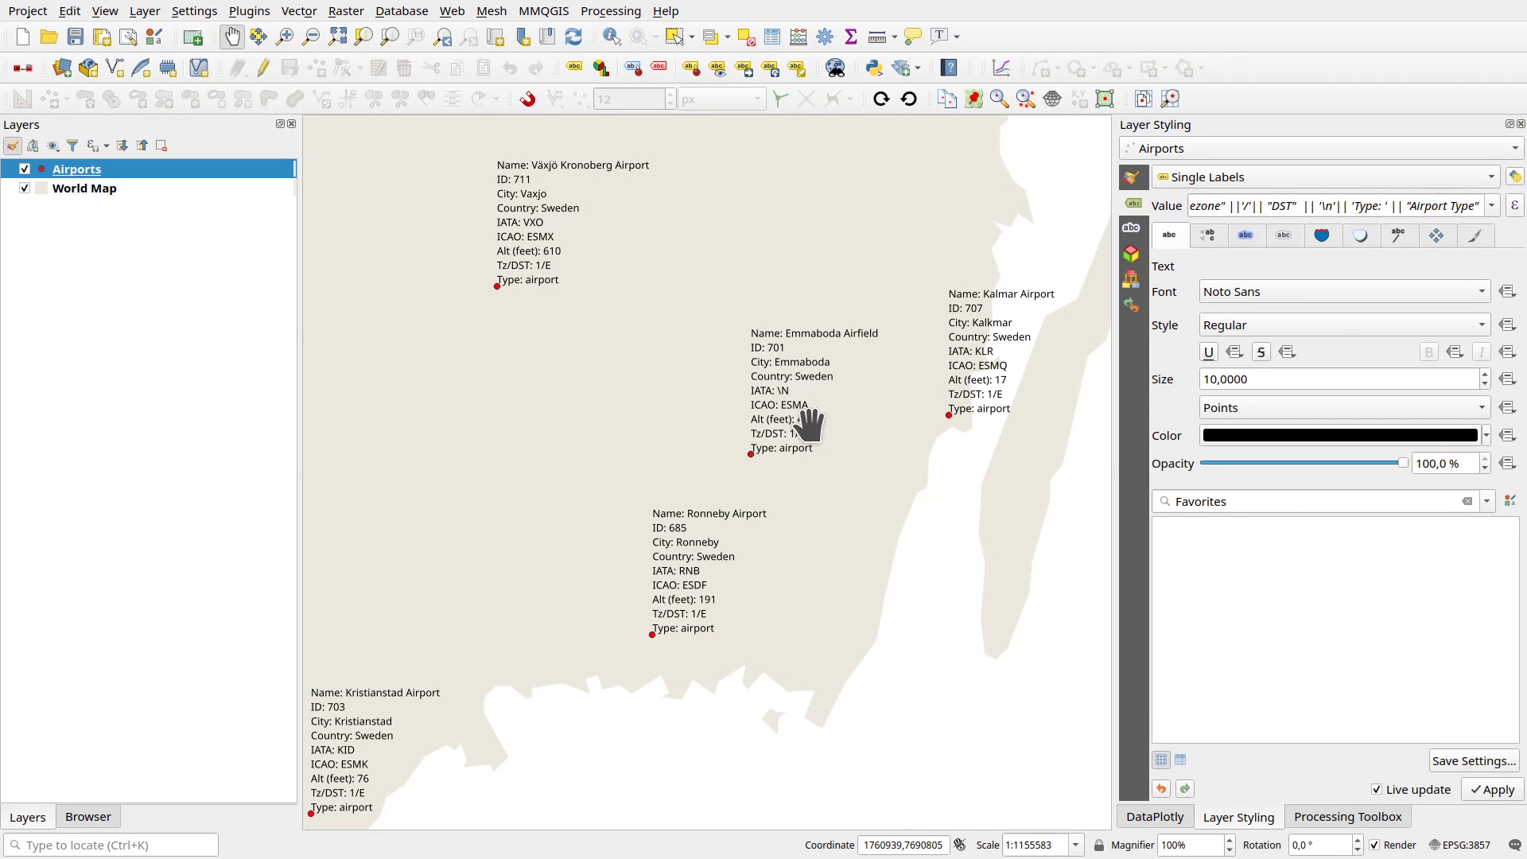
pyautogui.moveTo(808, 421); pyautogui.dragTo(856, 487)
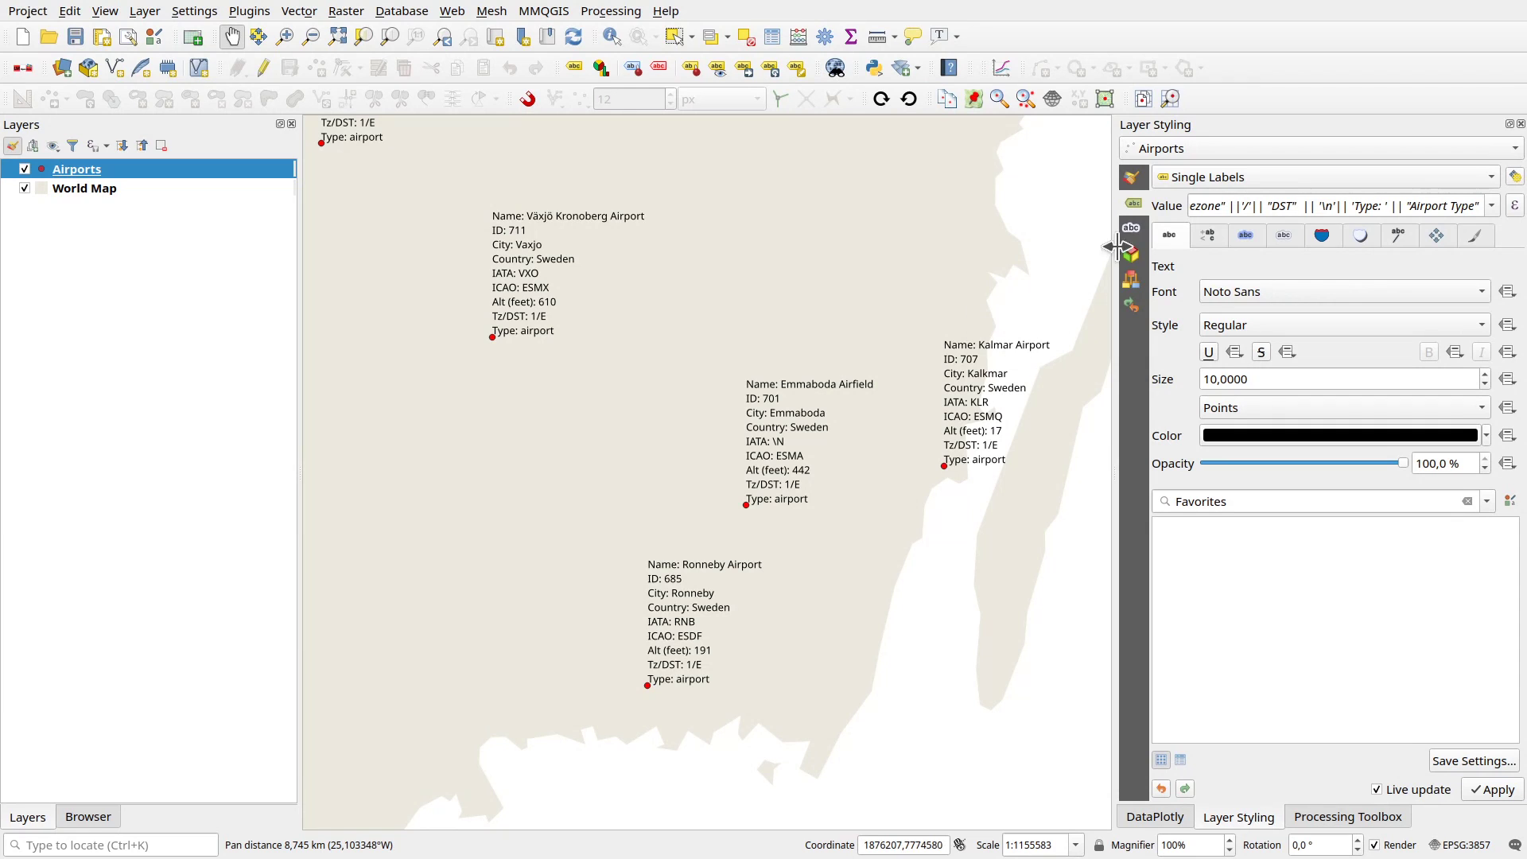
# - Change the airport marker to an Ellipse marker with a rectangle shape
pyautogui.click(1132, 182)
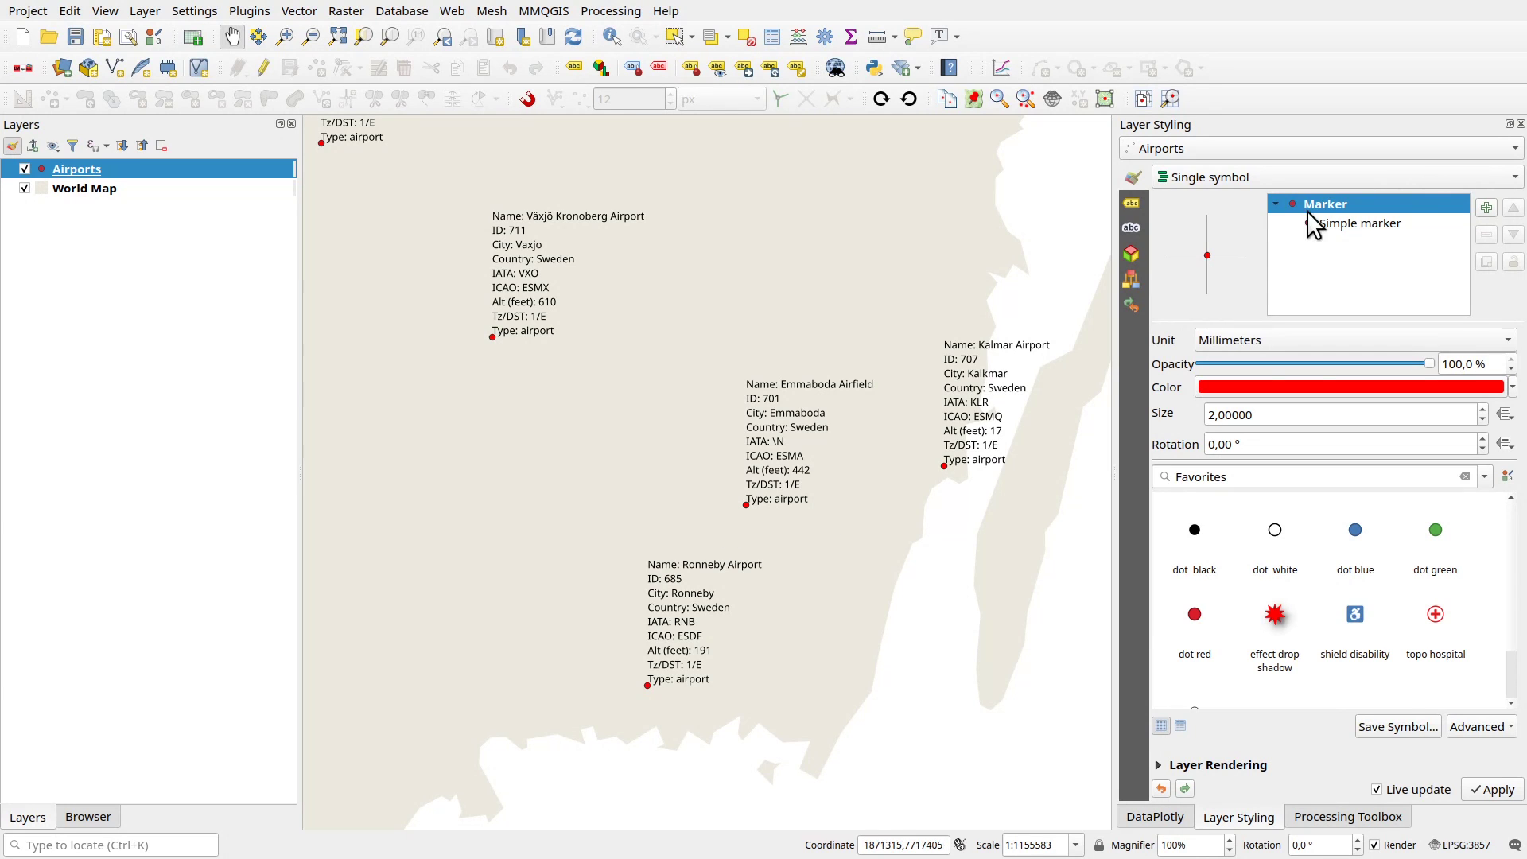
pyautogui.click(1344, 223)
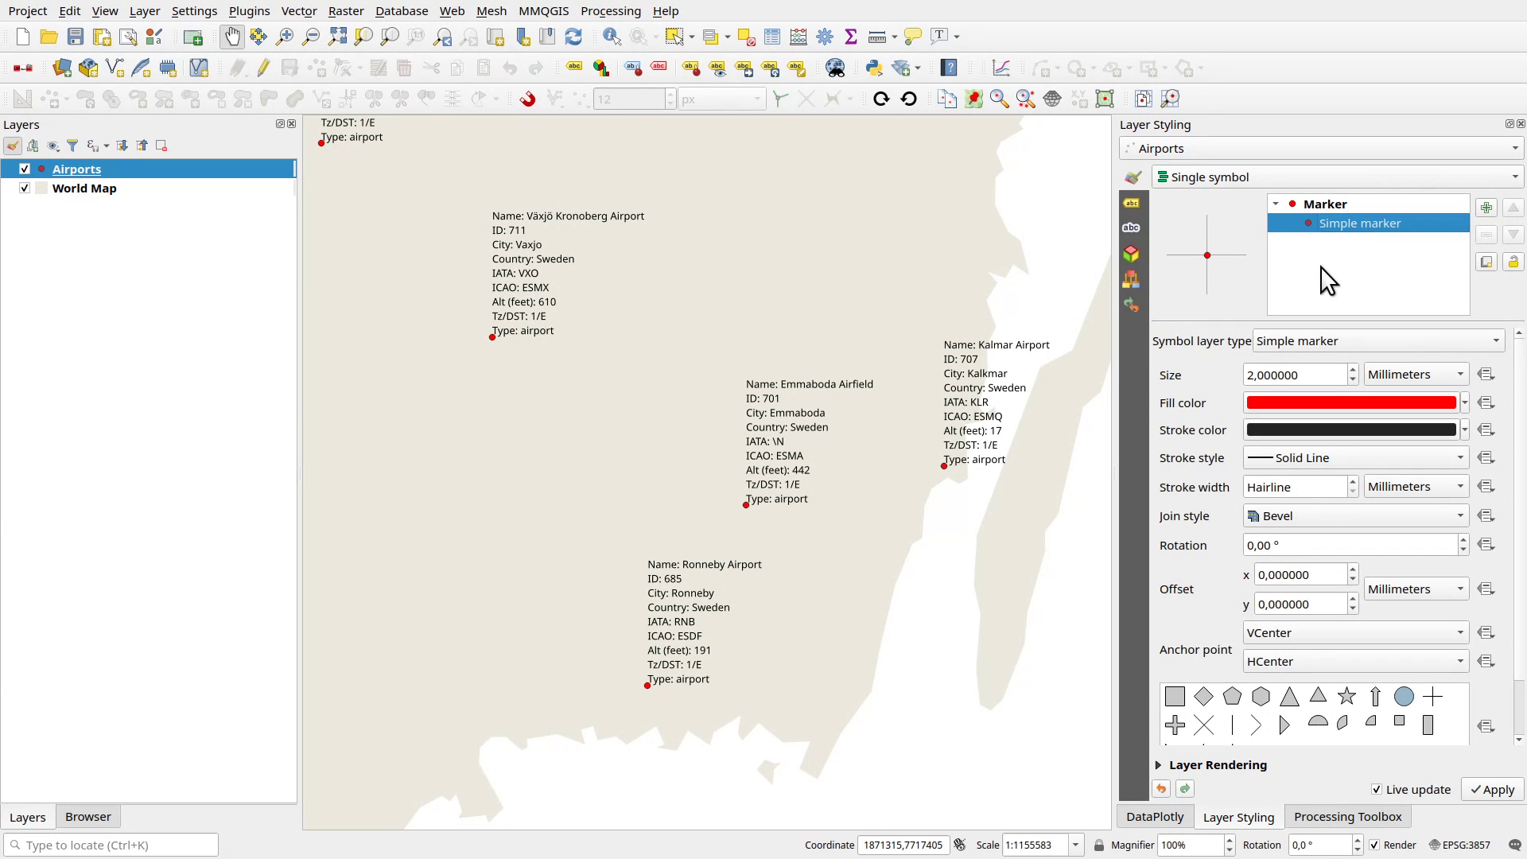
pyautogui.click(1364, 334)
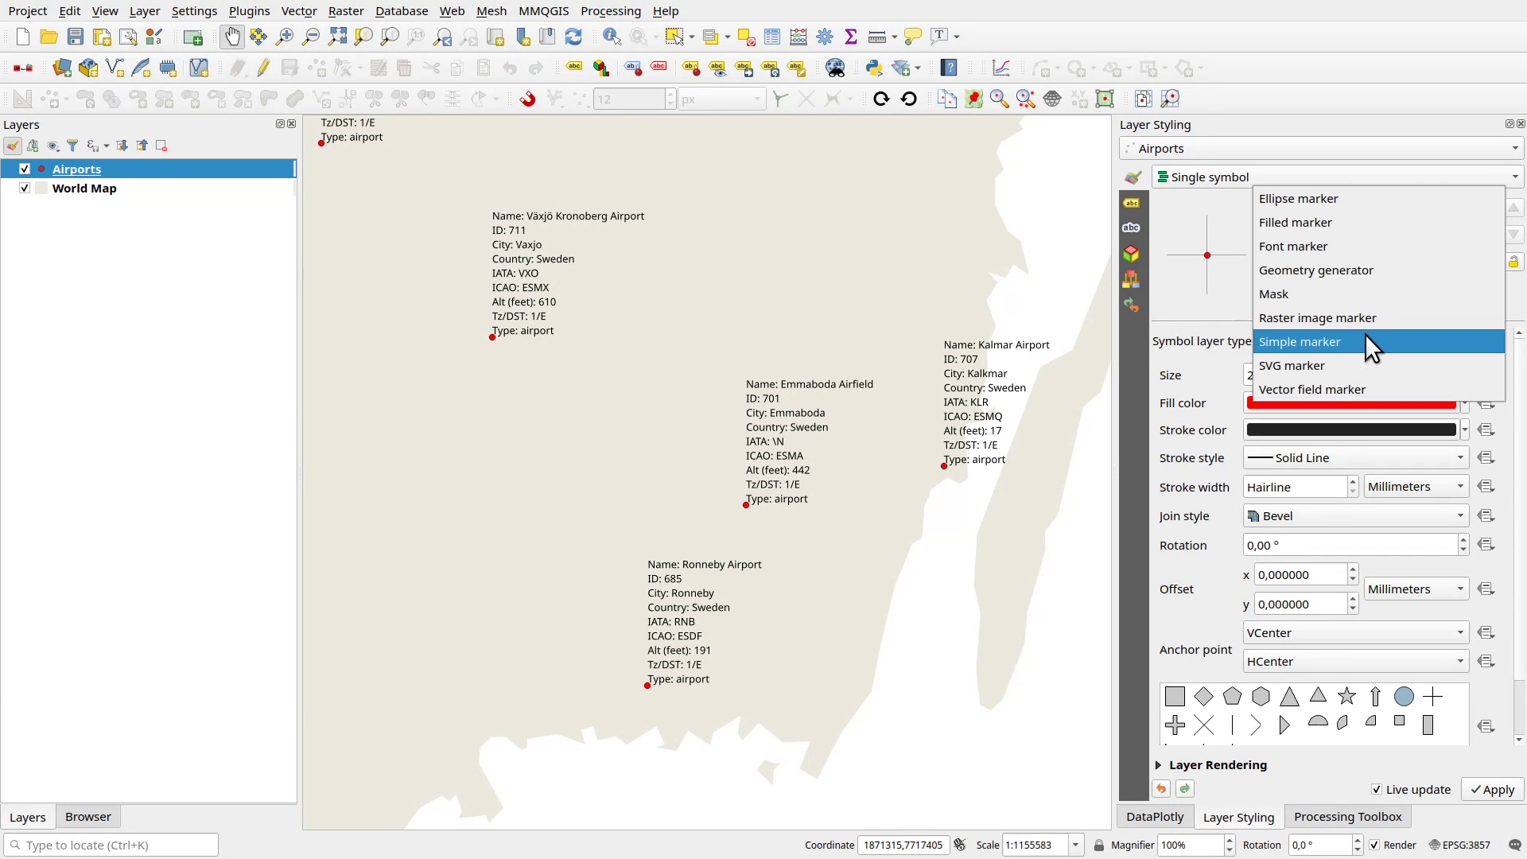
pyautogui.click(1343, 201)
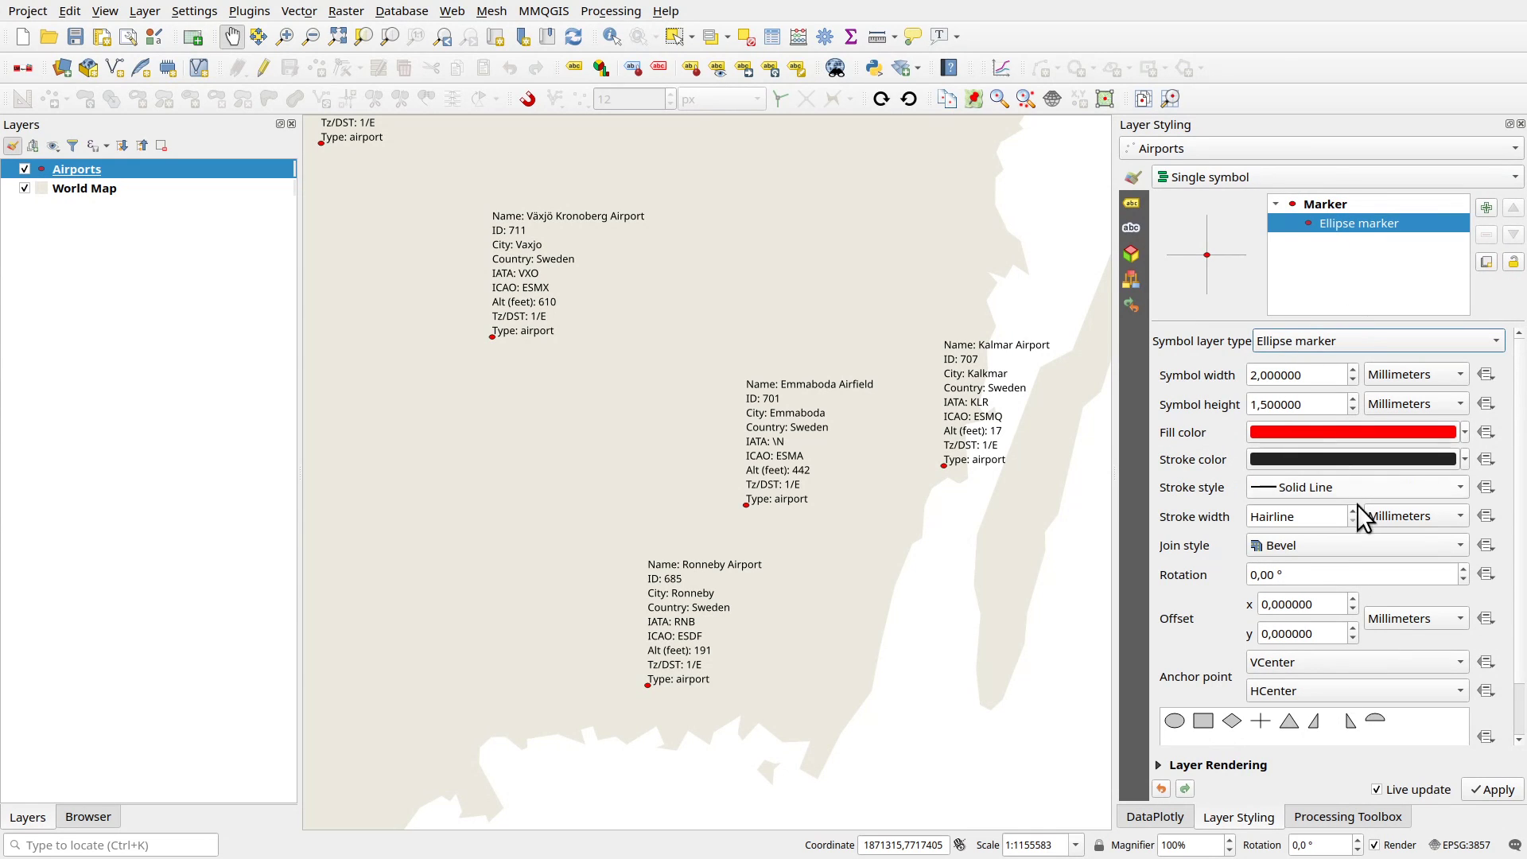
pyautogui.click(1204, 723)
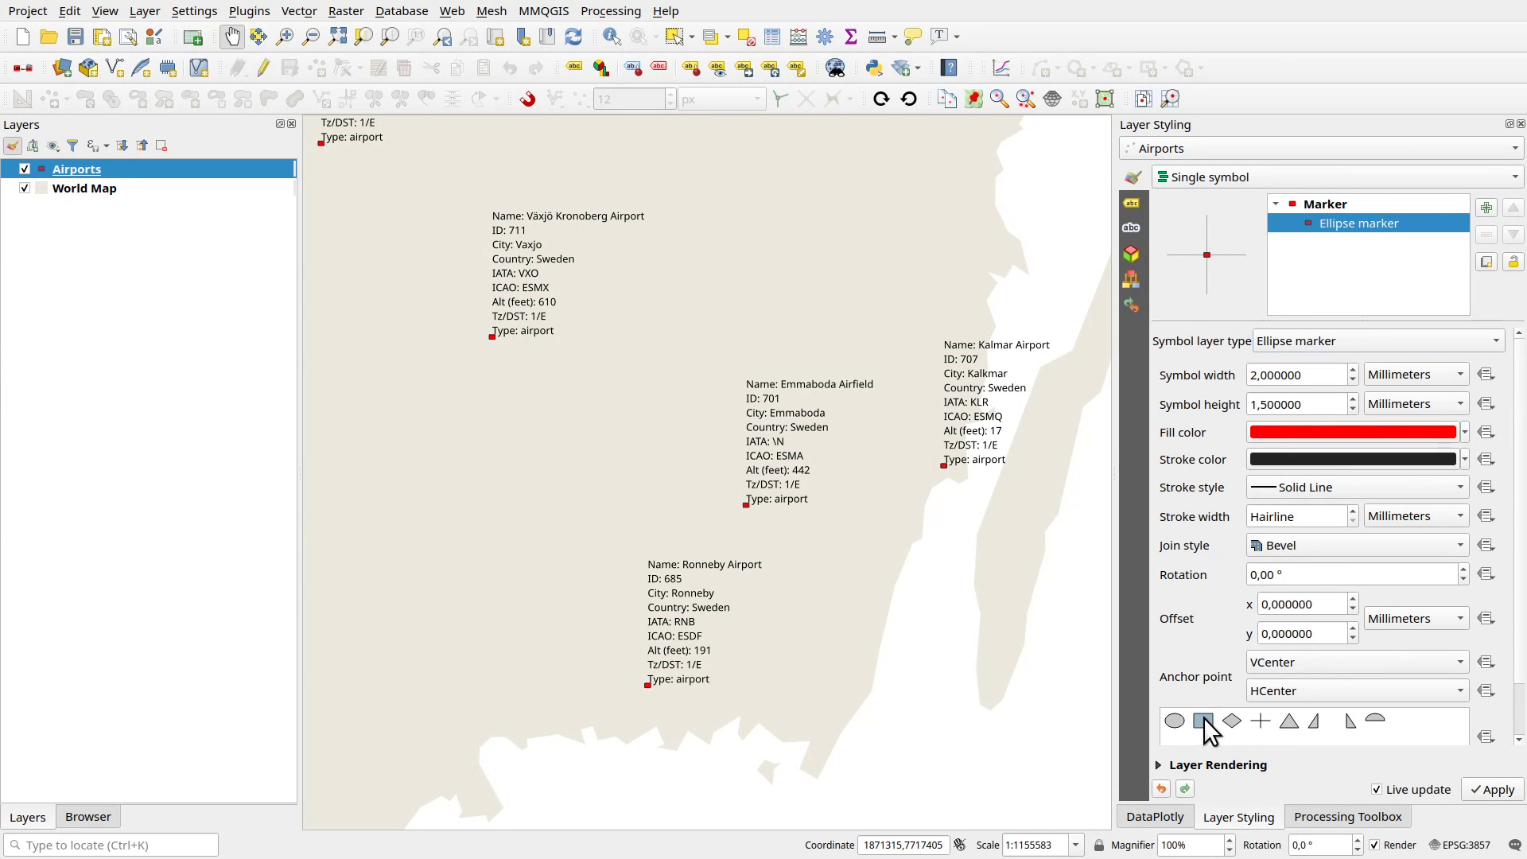
# - Set both the marker width and height units to Points
pyautogui.click(1438, 374)
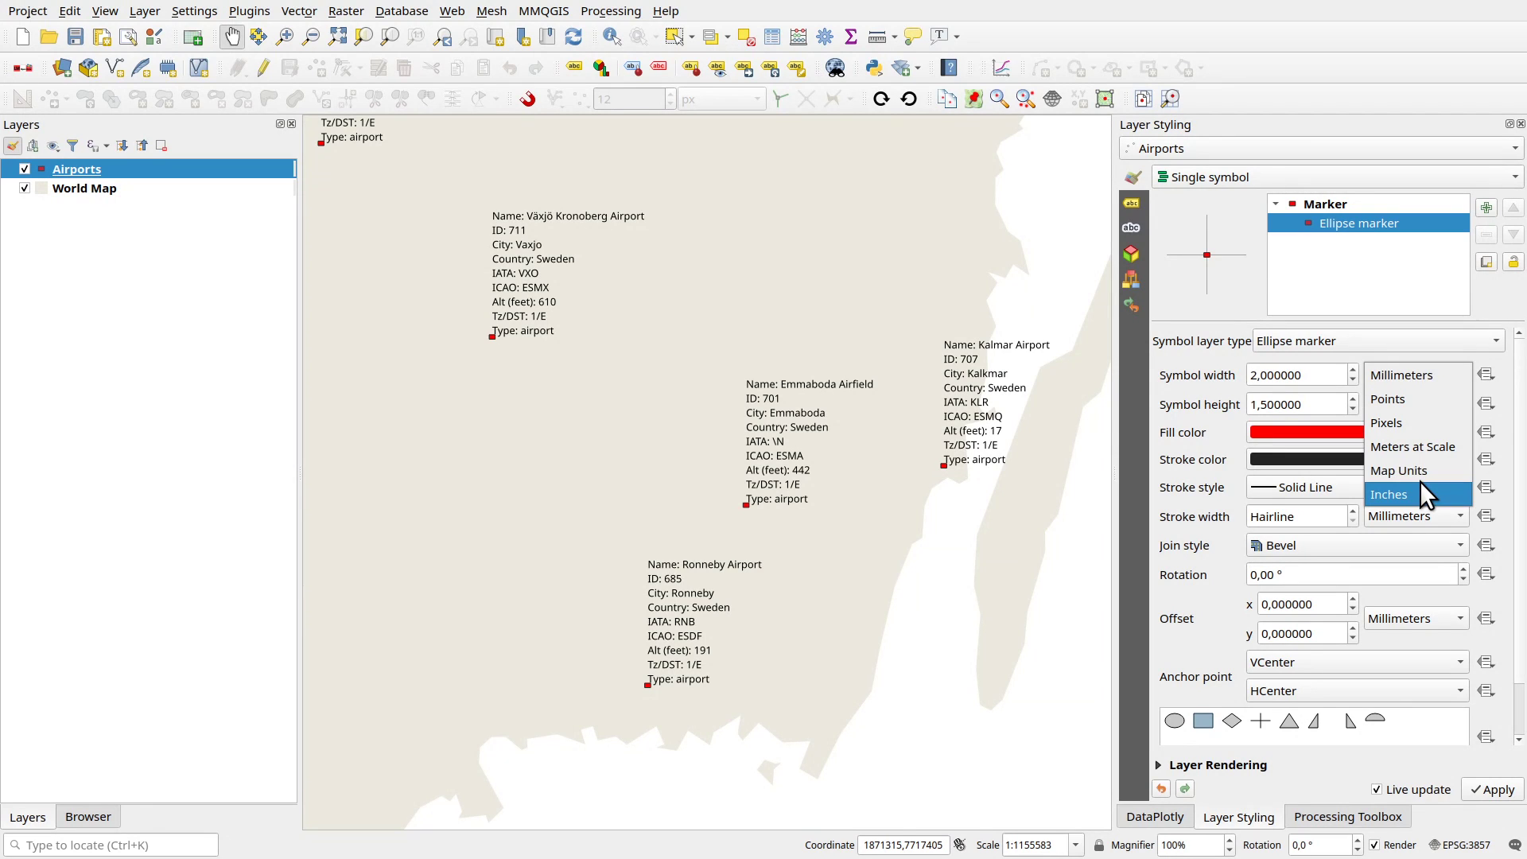
pyautogui.click(1402, 398)
pyautogui.click(1416, 401)
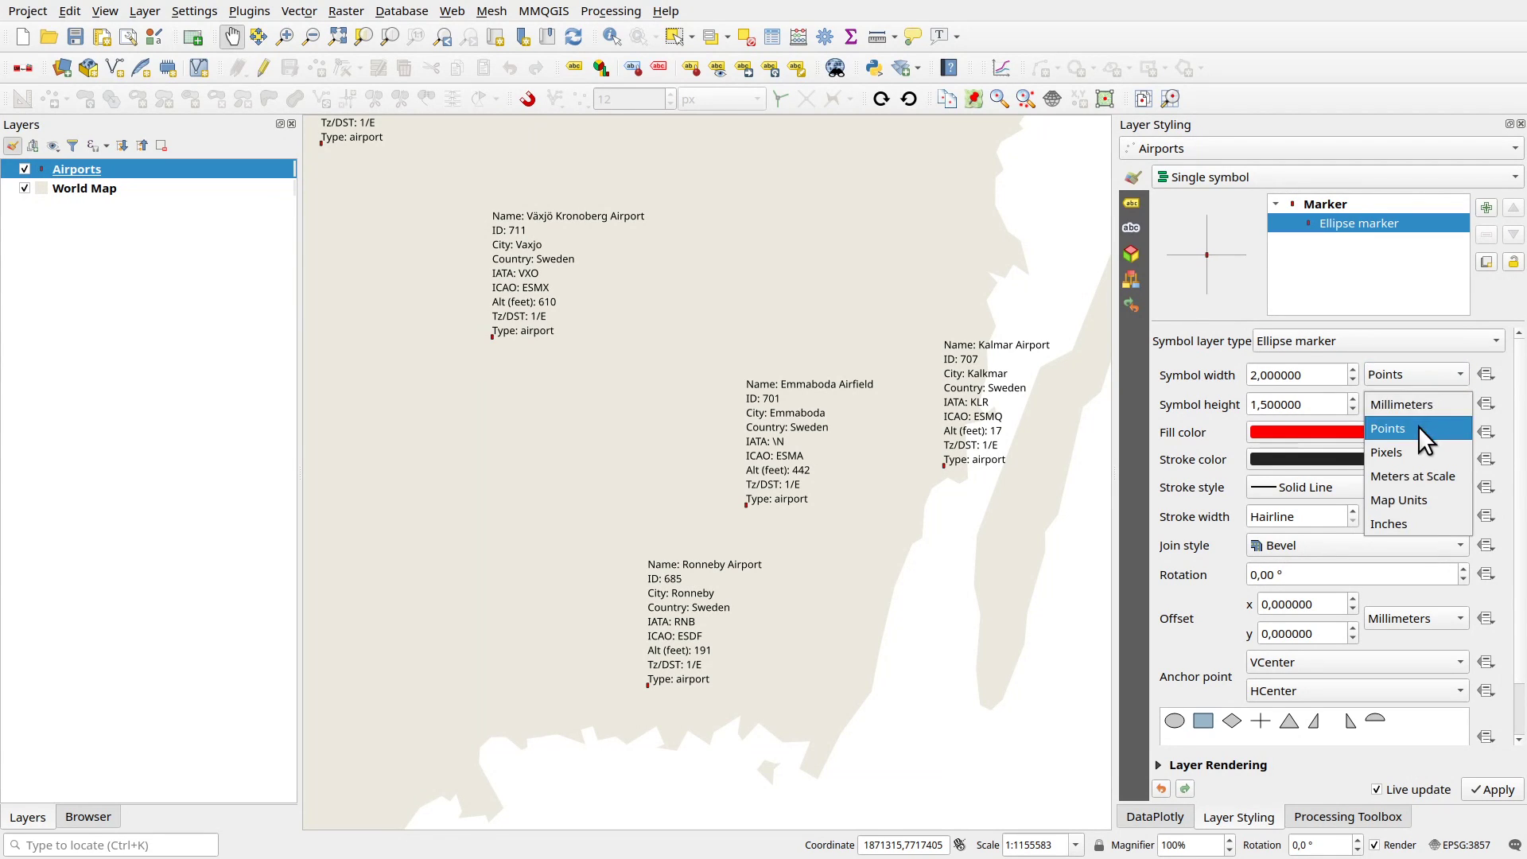
pyautogui.click(1418, 427)
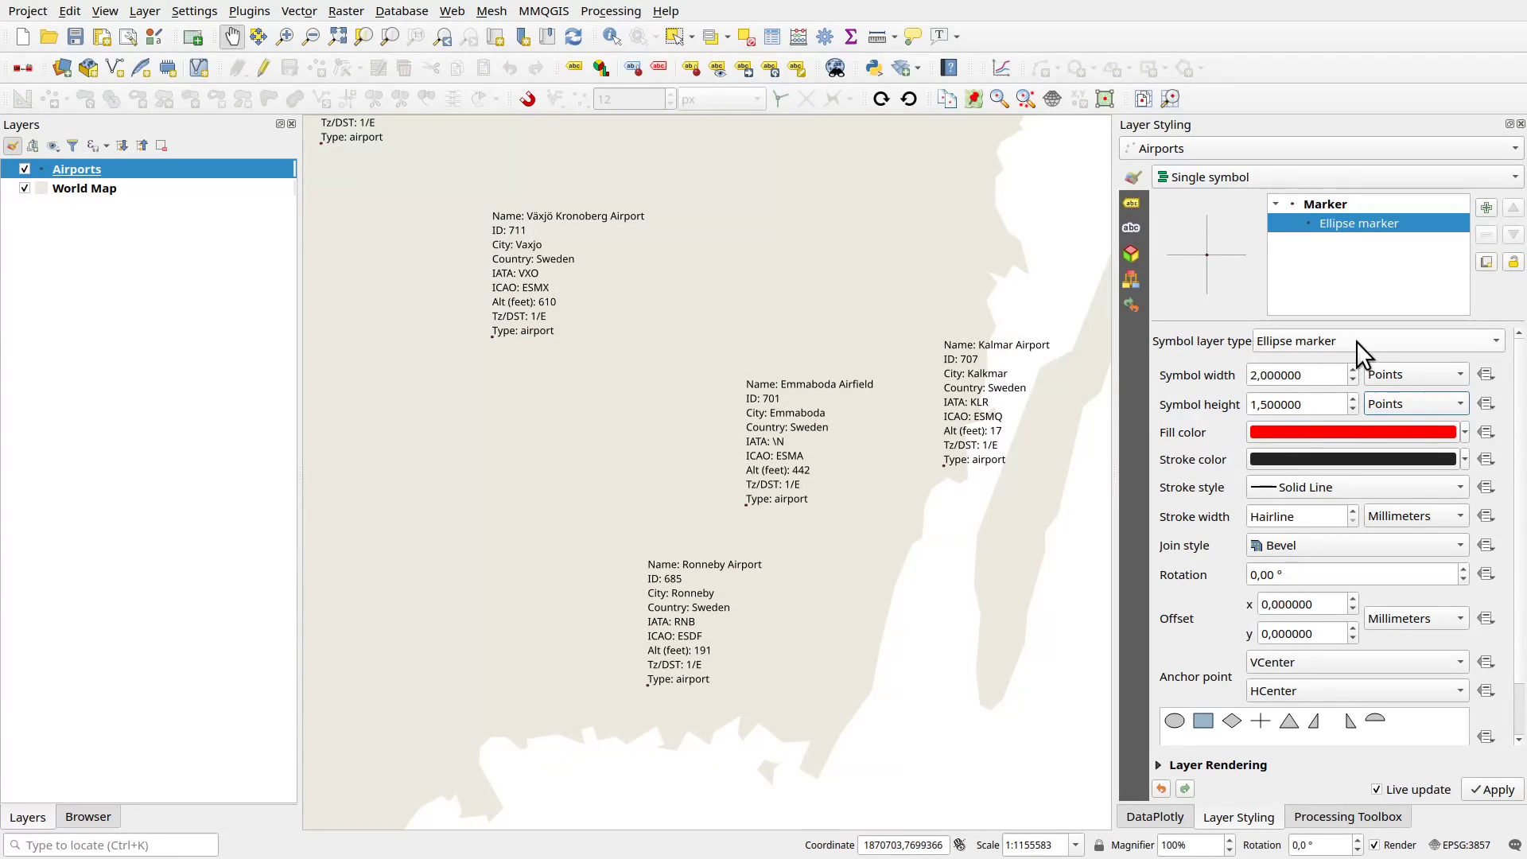
pyautogui.doubleClick(1306, 374)
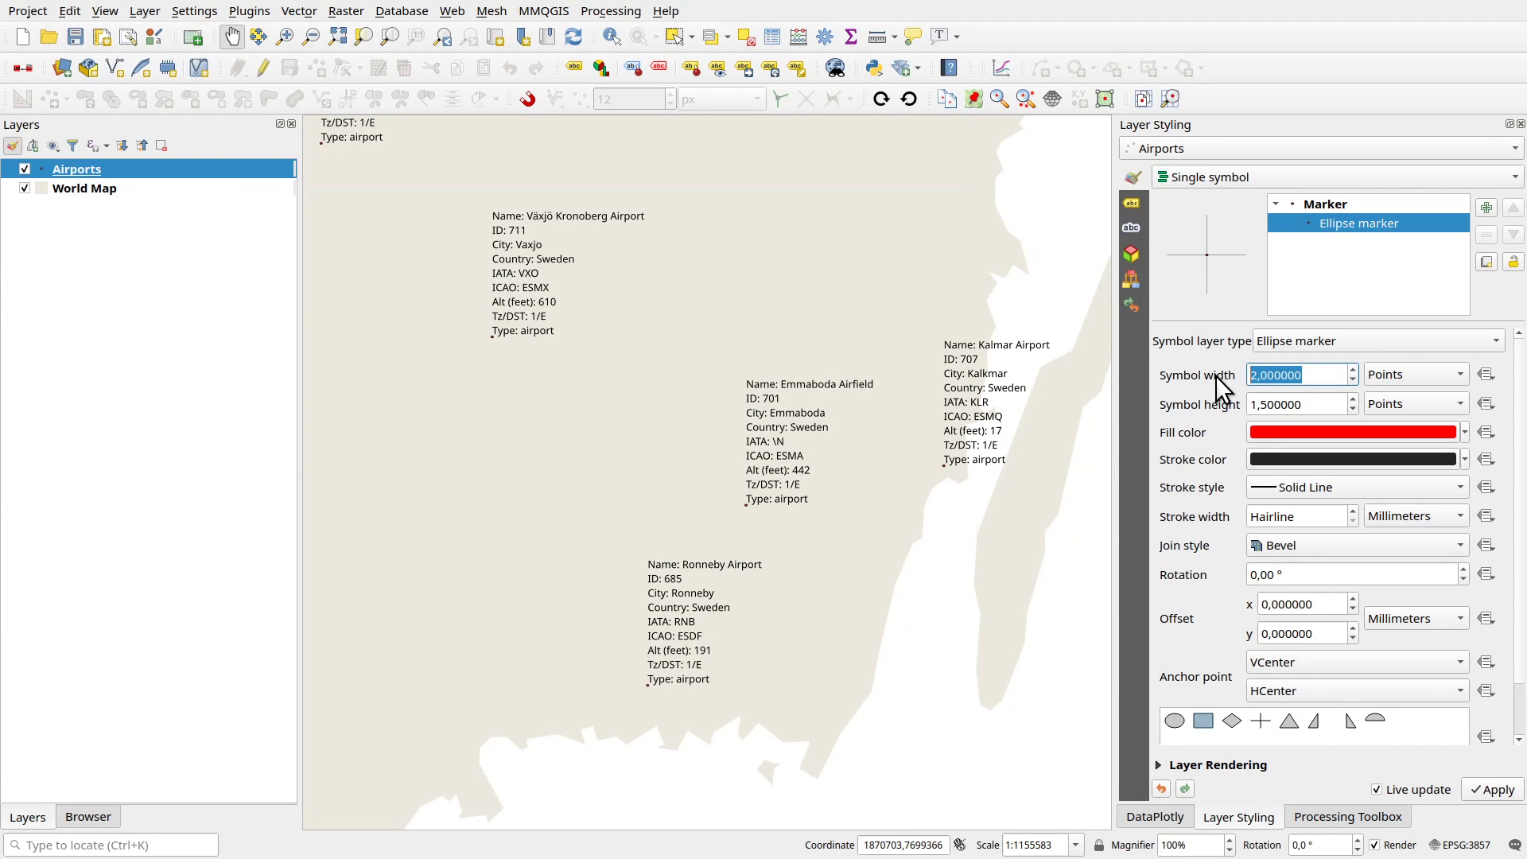
# - Size the rectangle marker to width 150 and height 75
pyautogui.write('100')
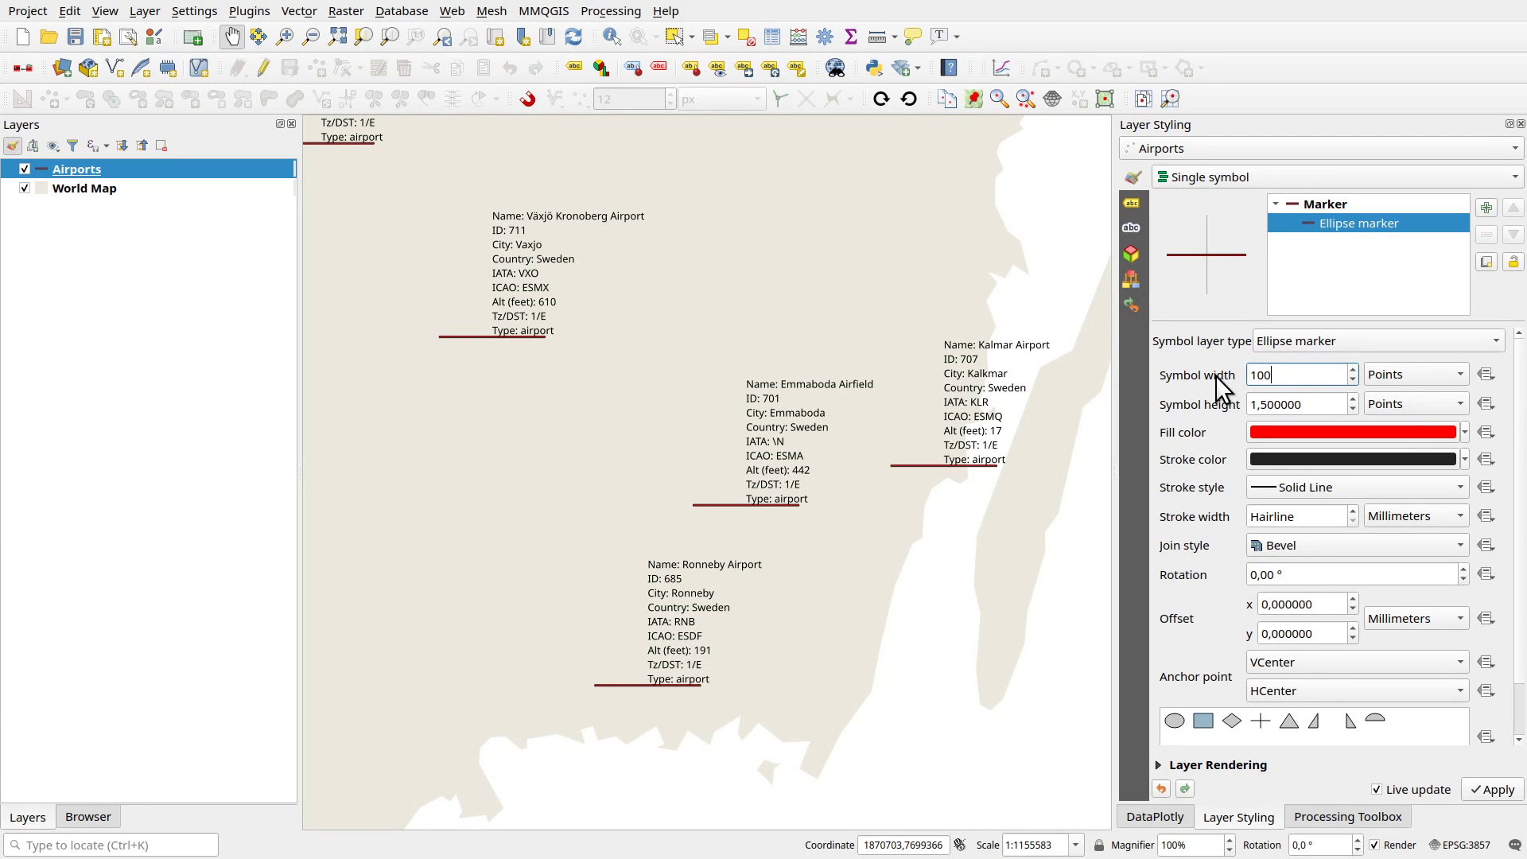
pyautogui.press('BackSpace')
pyautogui.press('BackSpace')
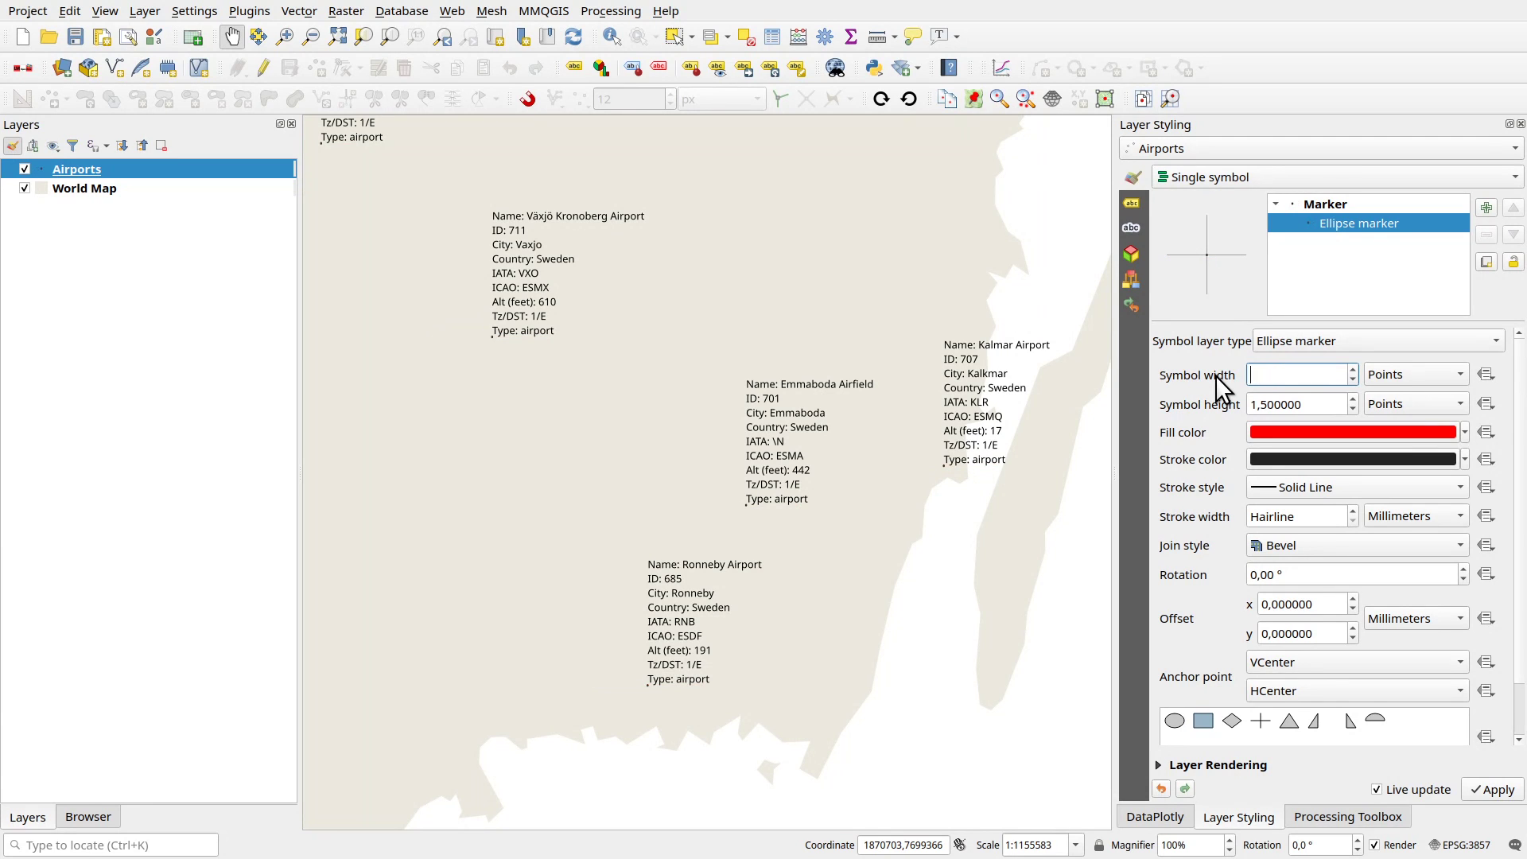
pyautogui.write('200')
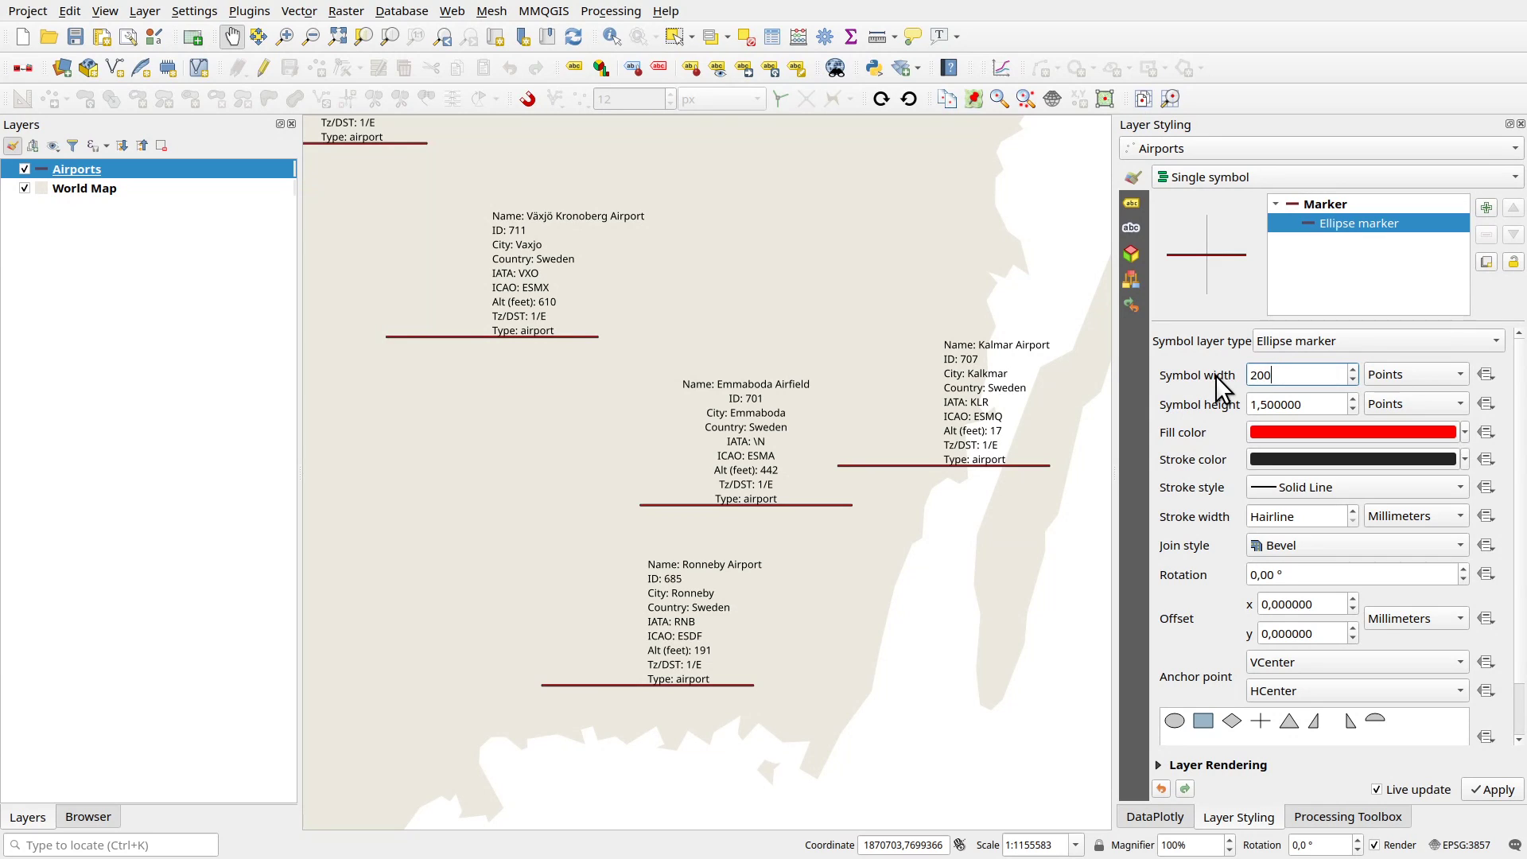
pyautogui.press('BackSpace')
pyautogui.press('BackSpace')
pyautogui.press('BackSpace')
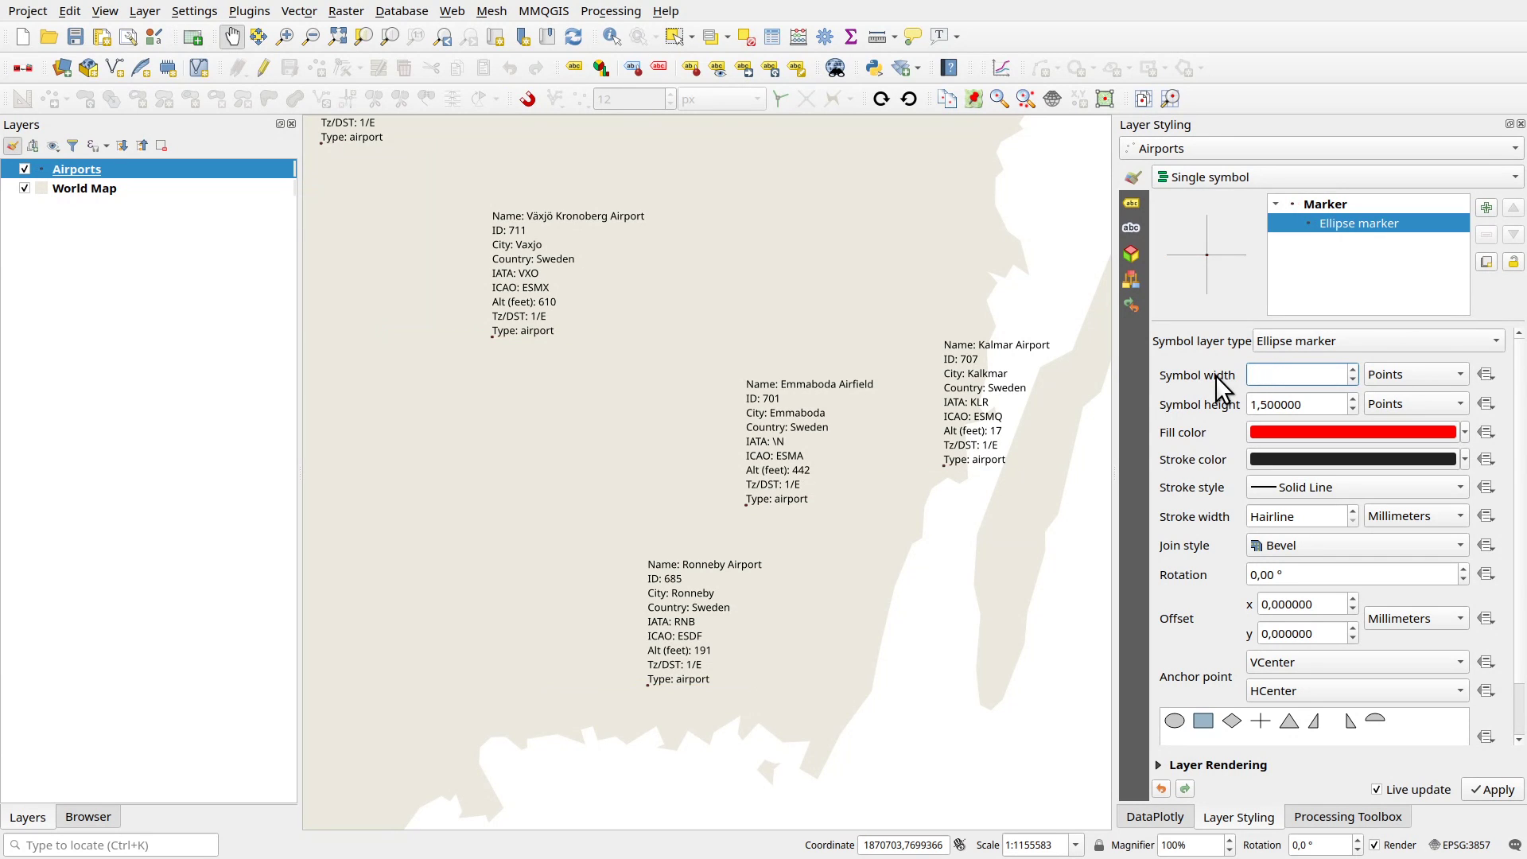
pyautogui.write('150')
pyautogui.press('Tab')
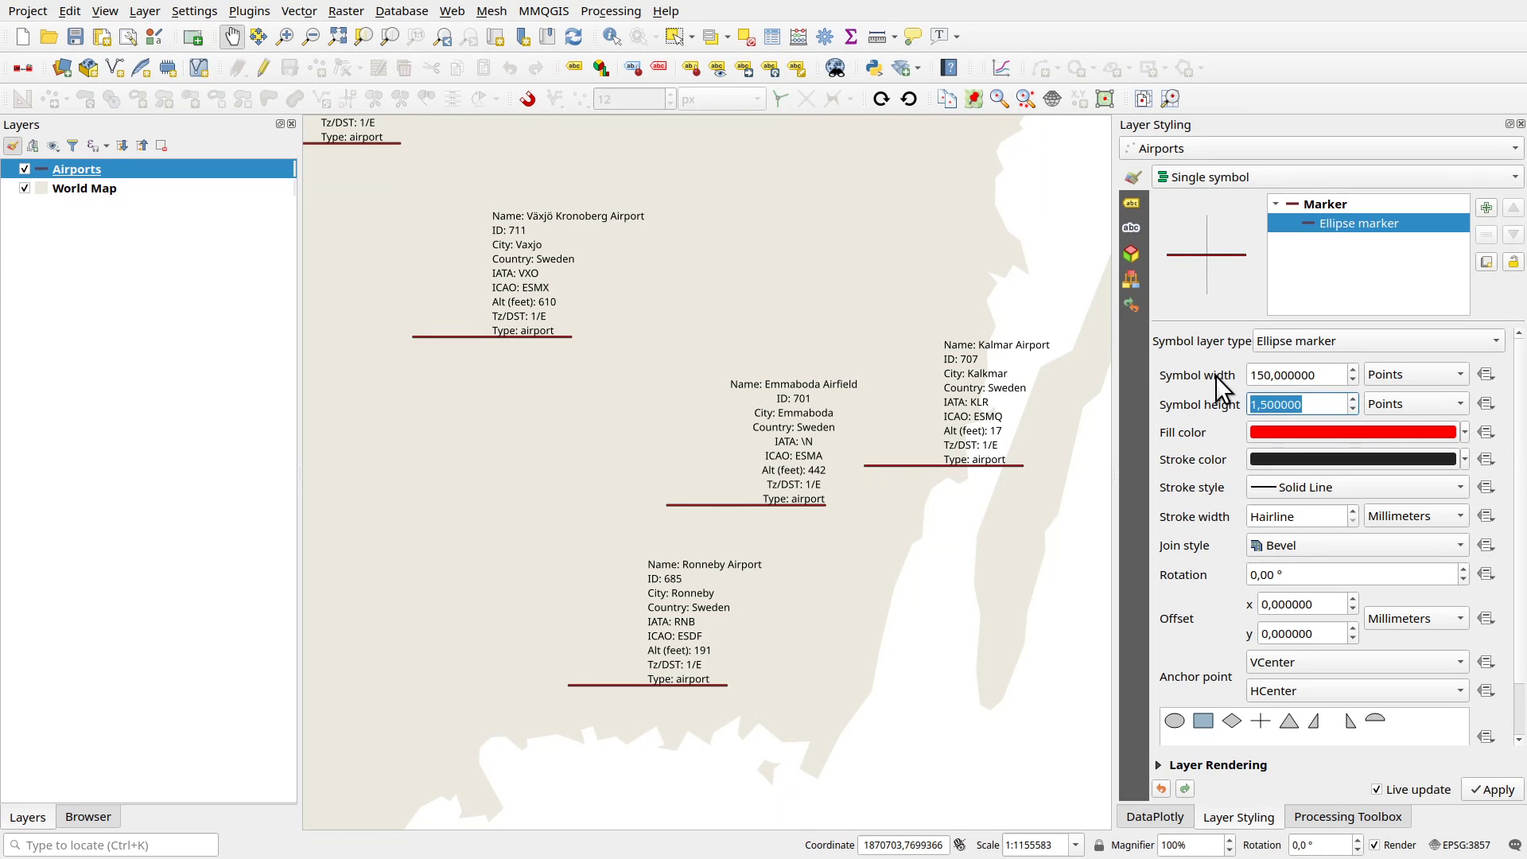
pyautogui.write('75')
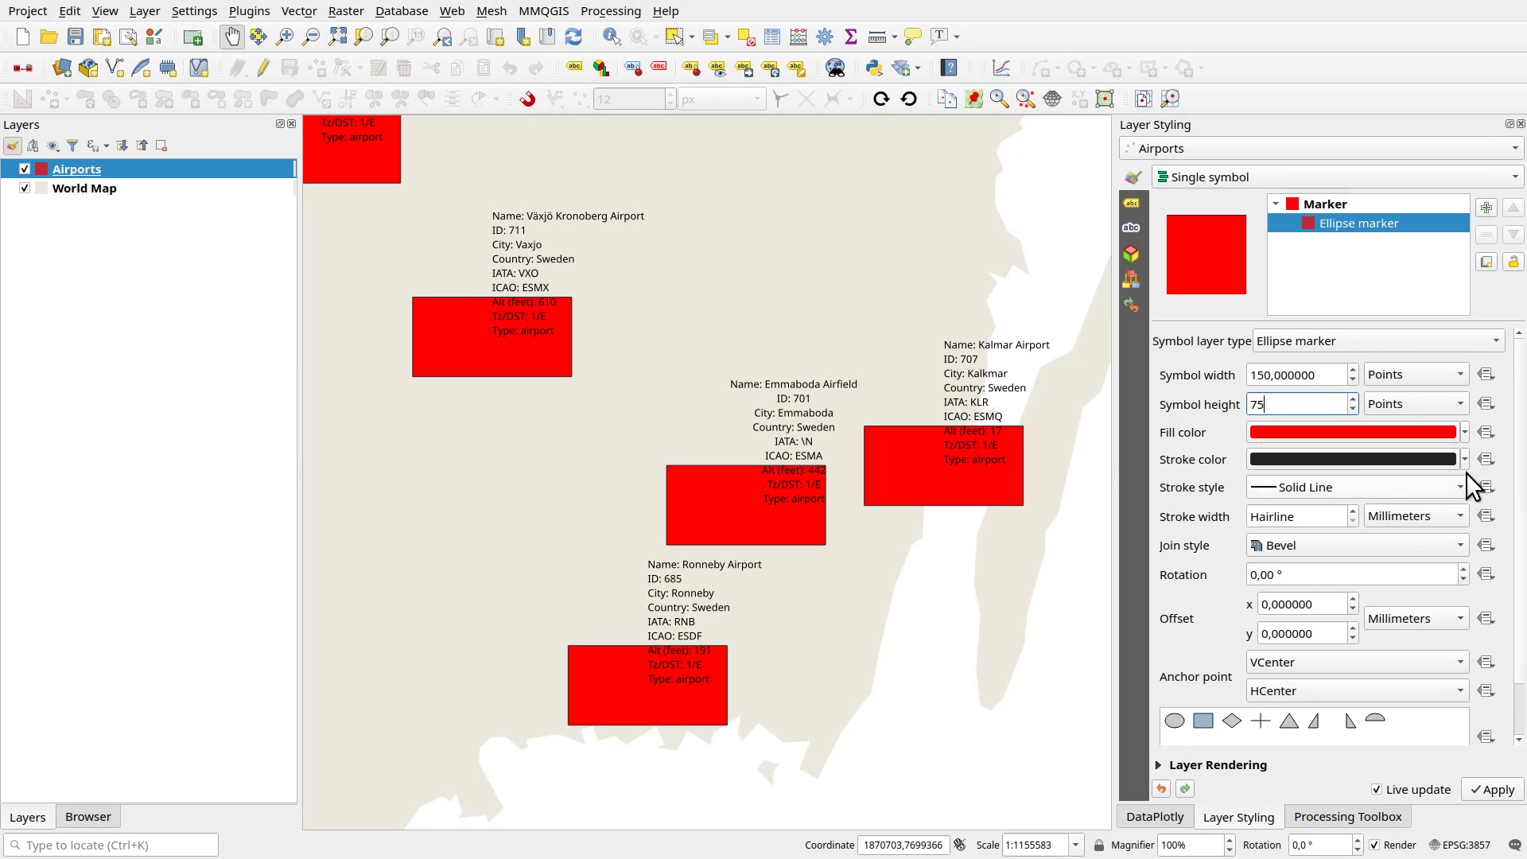
# - Give the rectangle a transparent fill, an outline width in points, and Miter joins
pyautogui.click(1463, 432)
pyautogui.click(1315, 453)
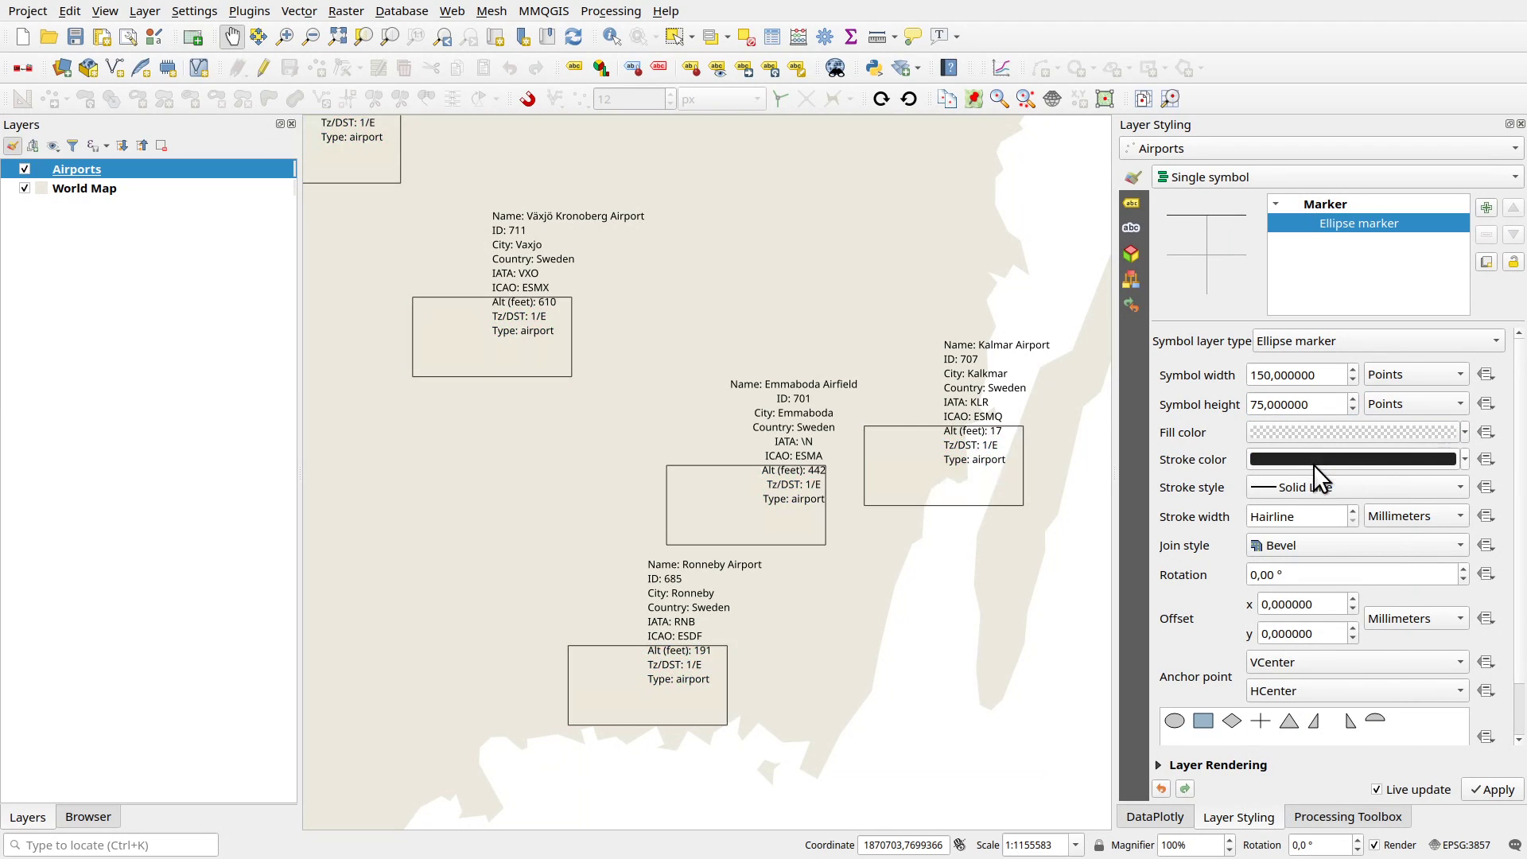
pyautogui.scroll(6, 1318, 510)
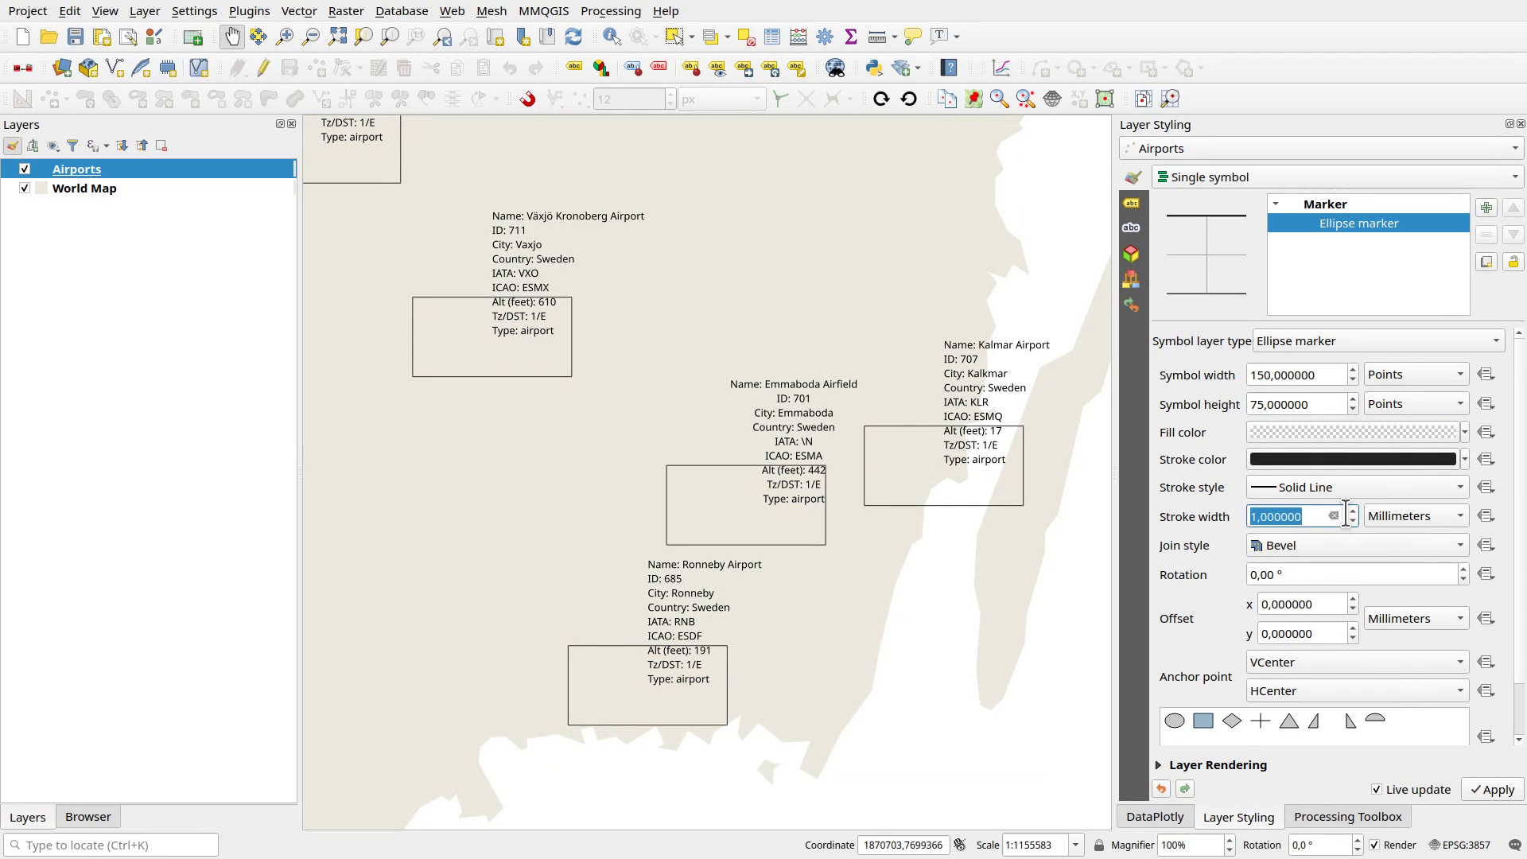
pyautogui.click(1406, 518)
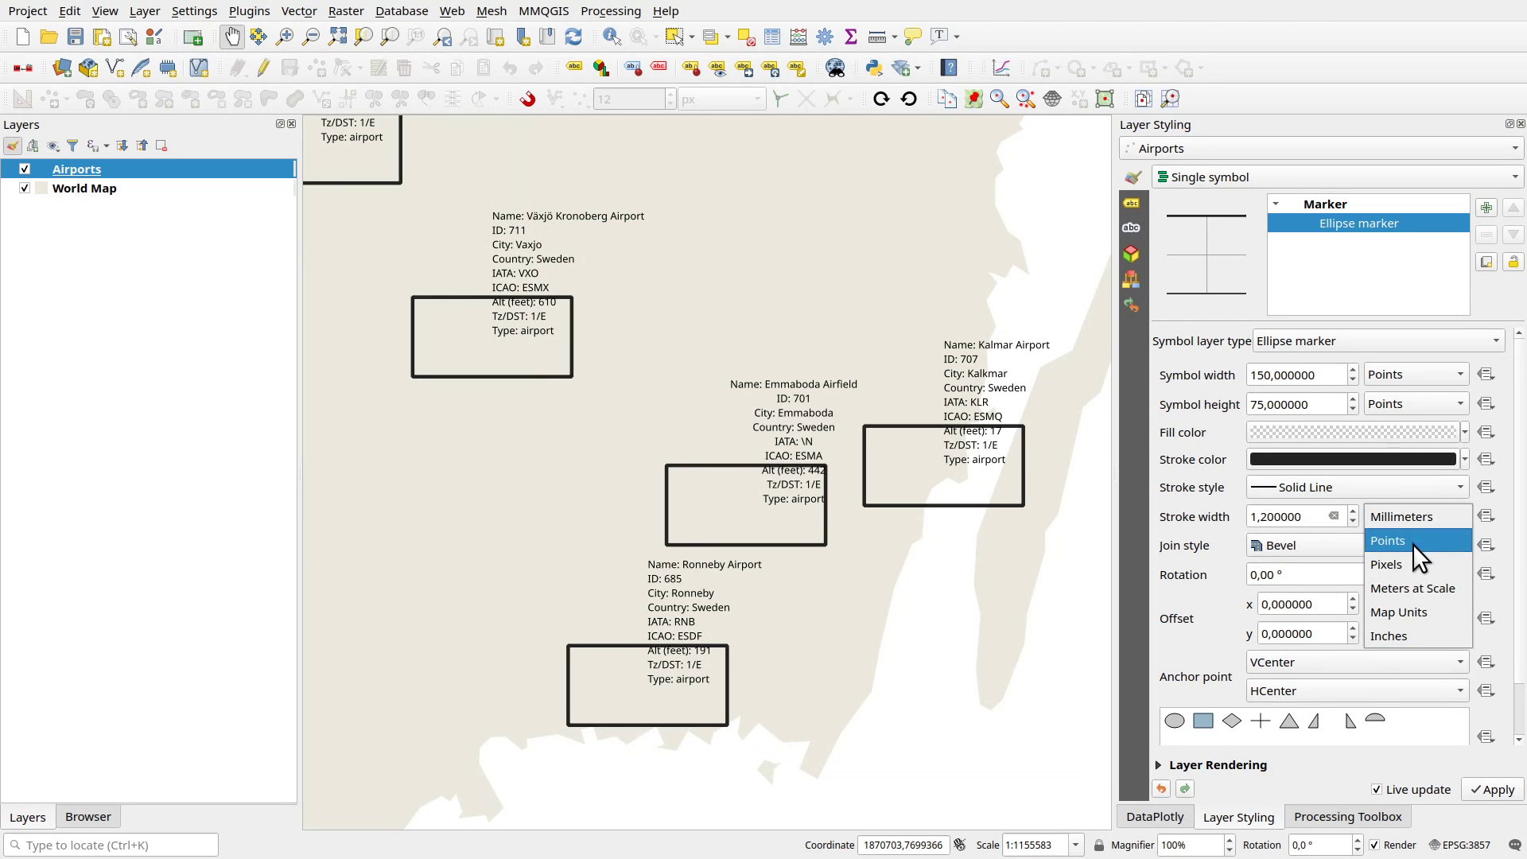
pyautogui.click(1412, 541)
pyautogui.scroll(5, 1321, 514)
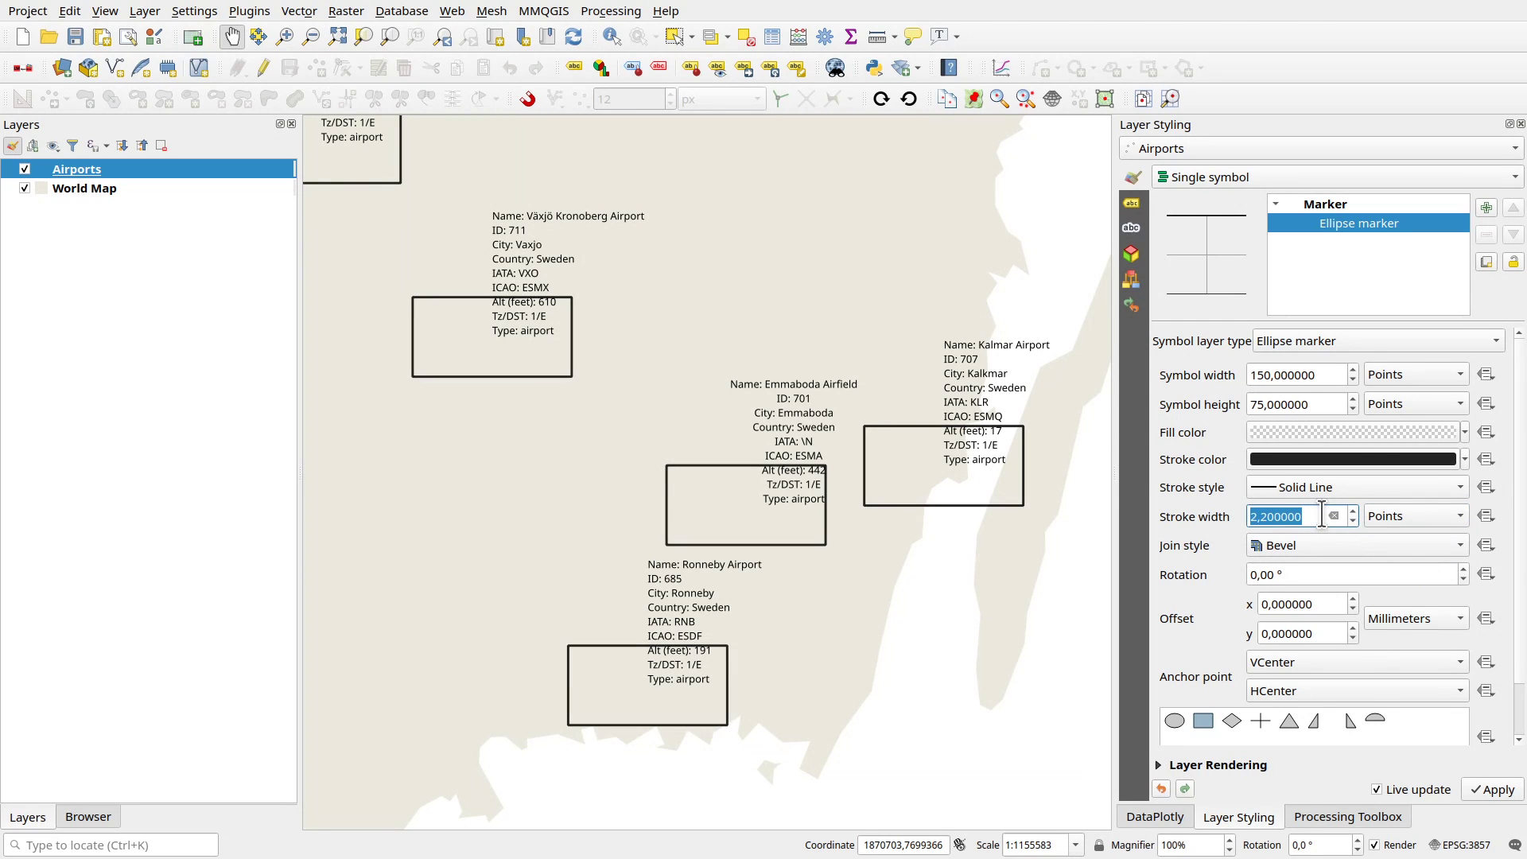
pyautogui.scroll(9, 1321, 515)
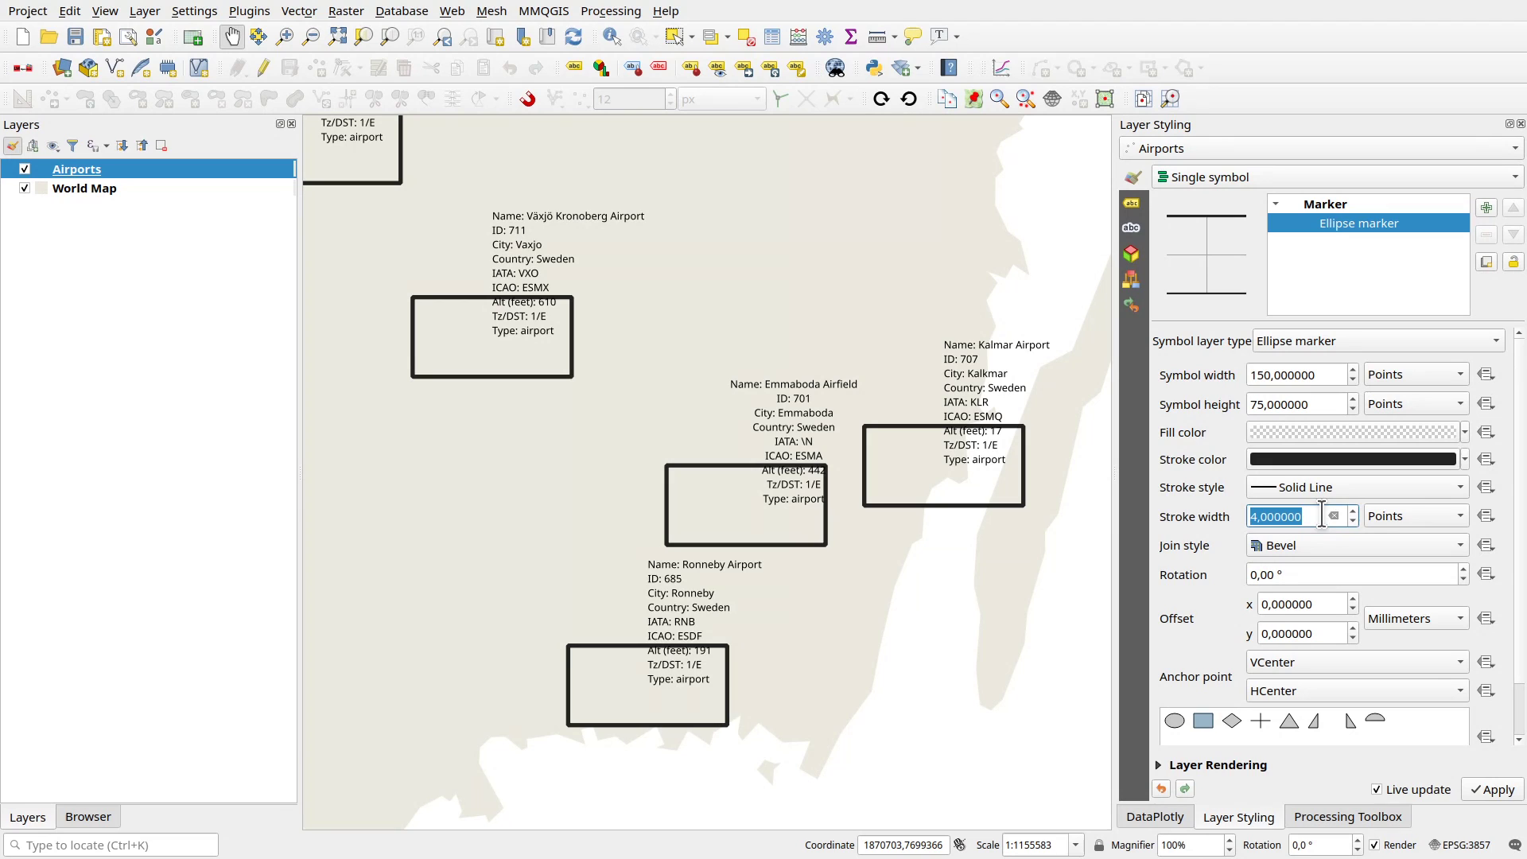
pyautogui.scroll(-1, 1321, 515)
pyautogui.click(1334, 540)
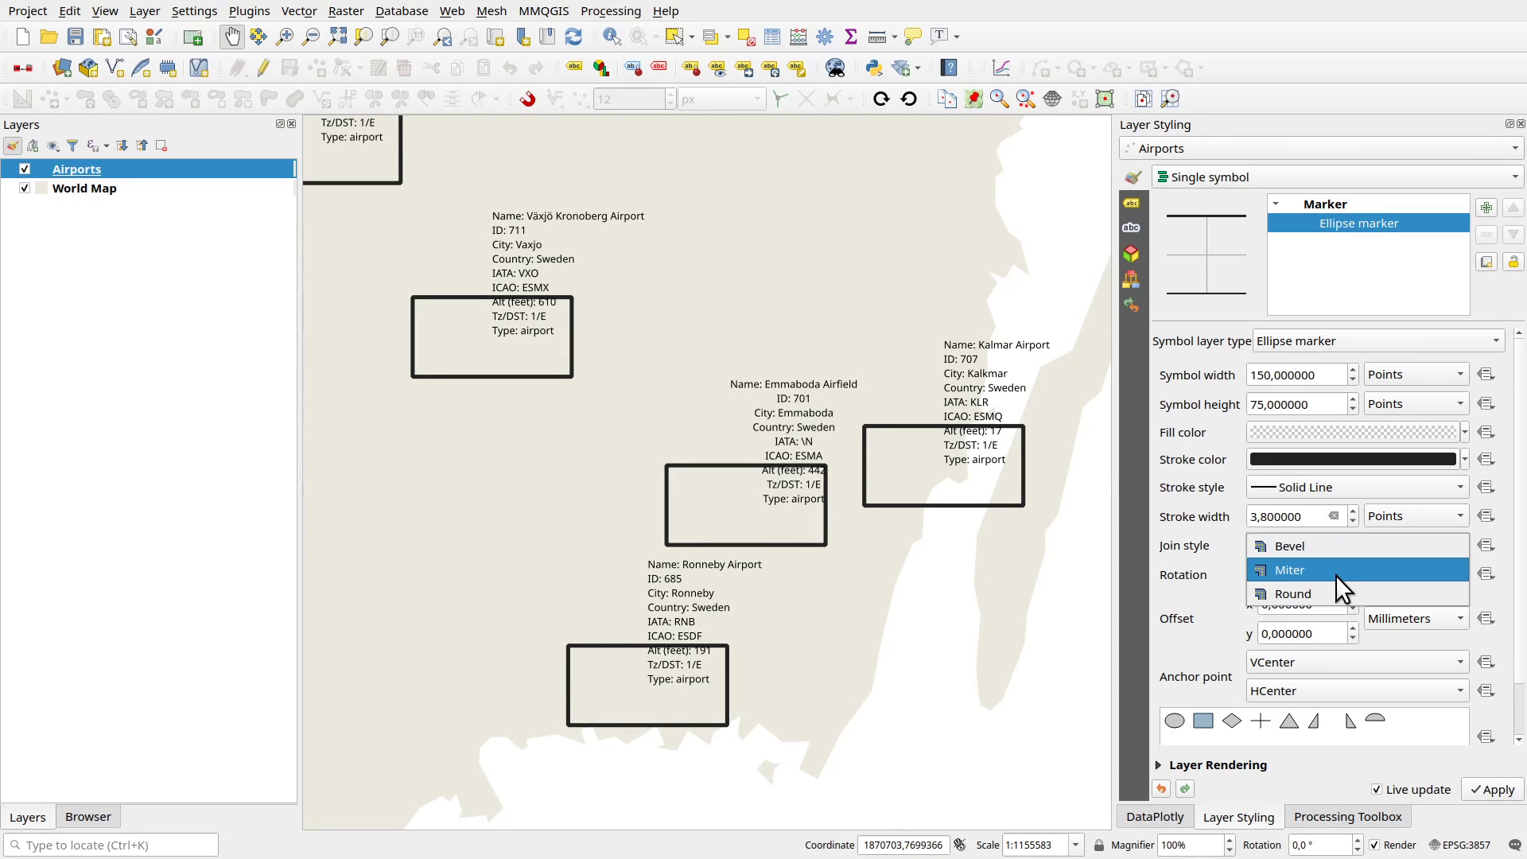
pyautogui.click(1319, 569)
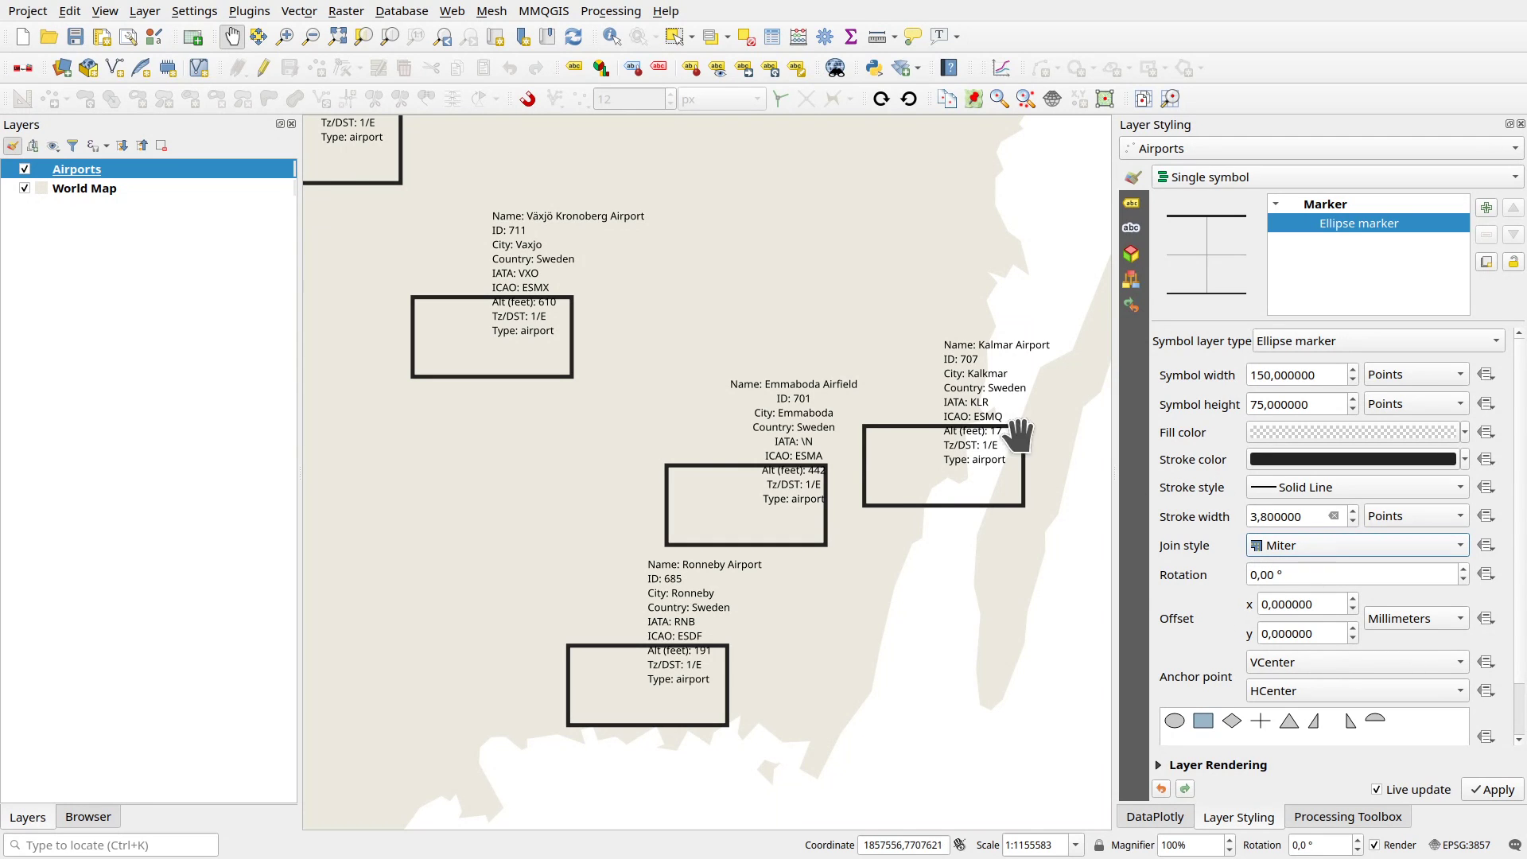
# - Add a temporary Simple marker and anchor the frames at their top edge
pyautogui.click(1486, 207)
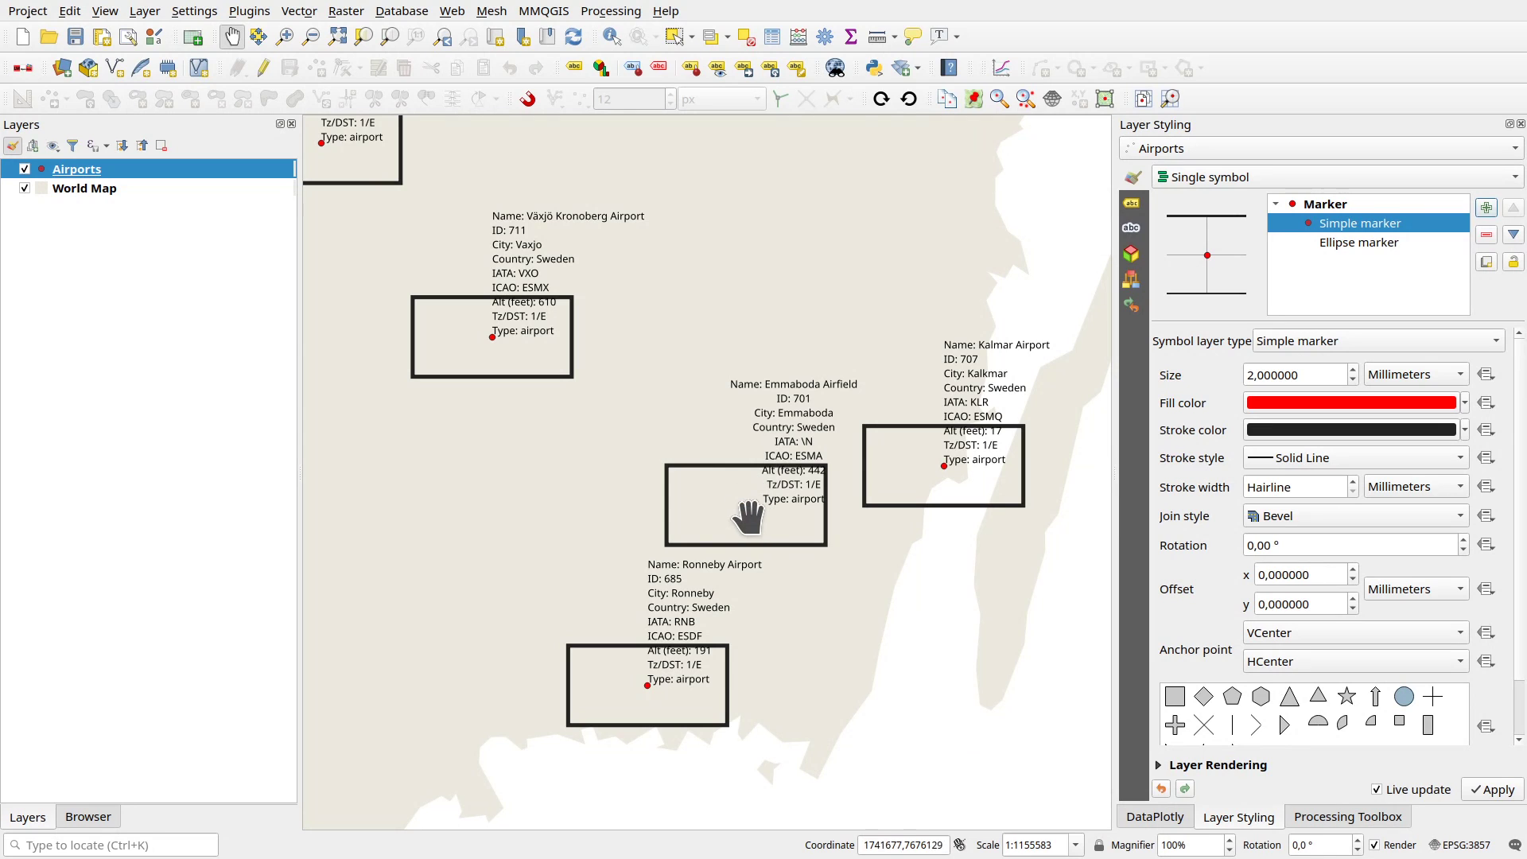
pyautogui.moveTo(786, 568)
pyautogui.mouseDown()
pyautogui.moveTo(743, 518)
pyautogui.moveTo(797, 559)
pyautogui.mouseUp()
pyautogui.click(1345, 237)
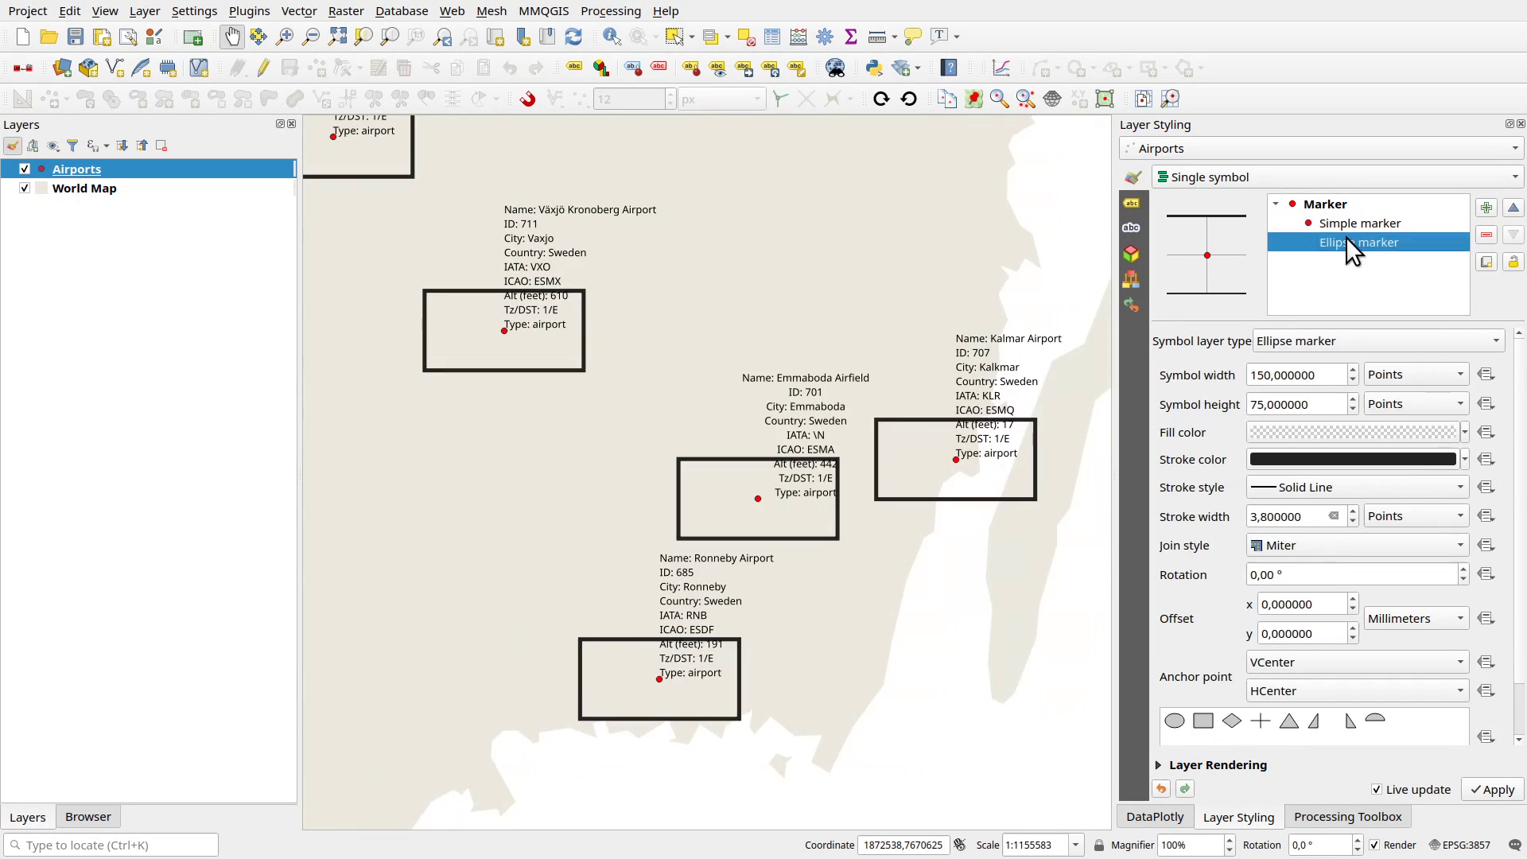
pyautogui.click(1309, 660)
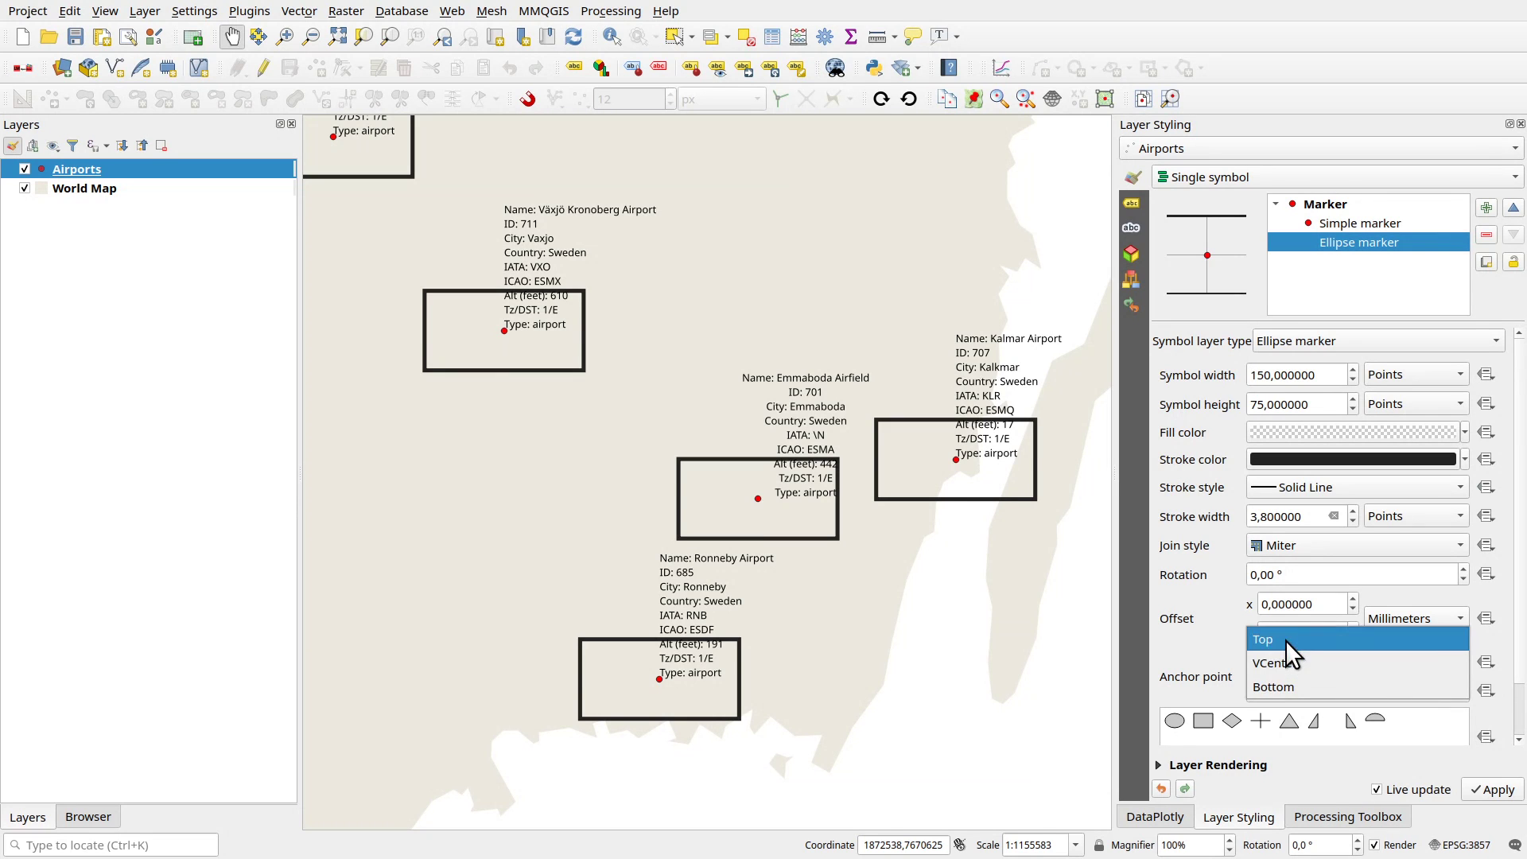
pyautogui.click(1285, 641)
pyautogui.moveTo(907, 565); pyautogui.dragTo(880, 403)
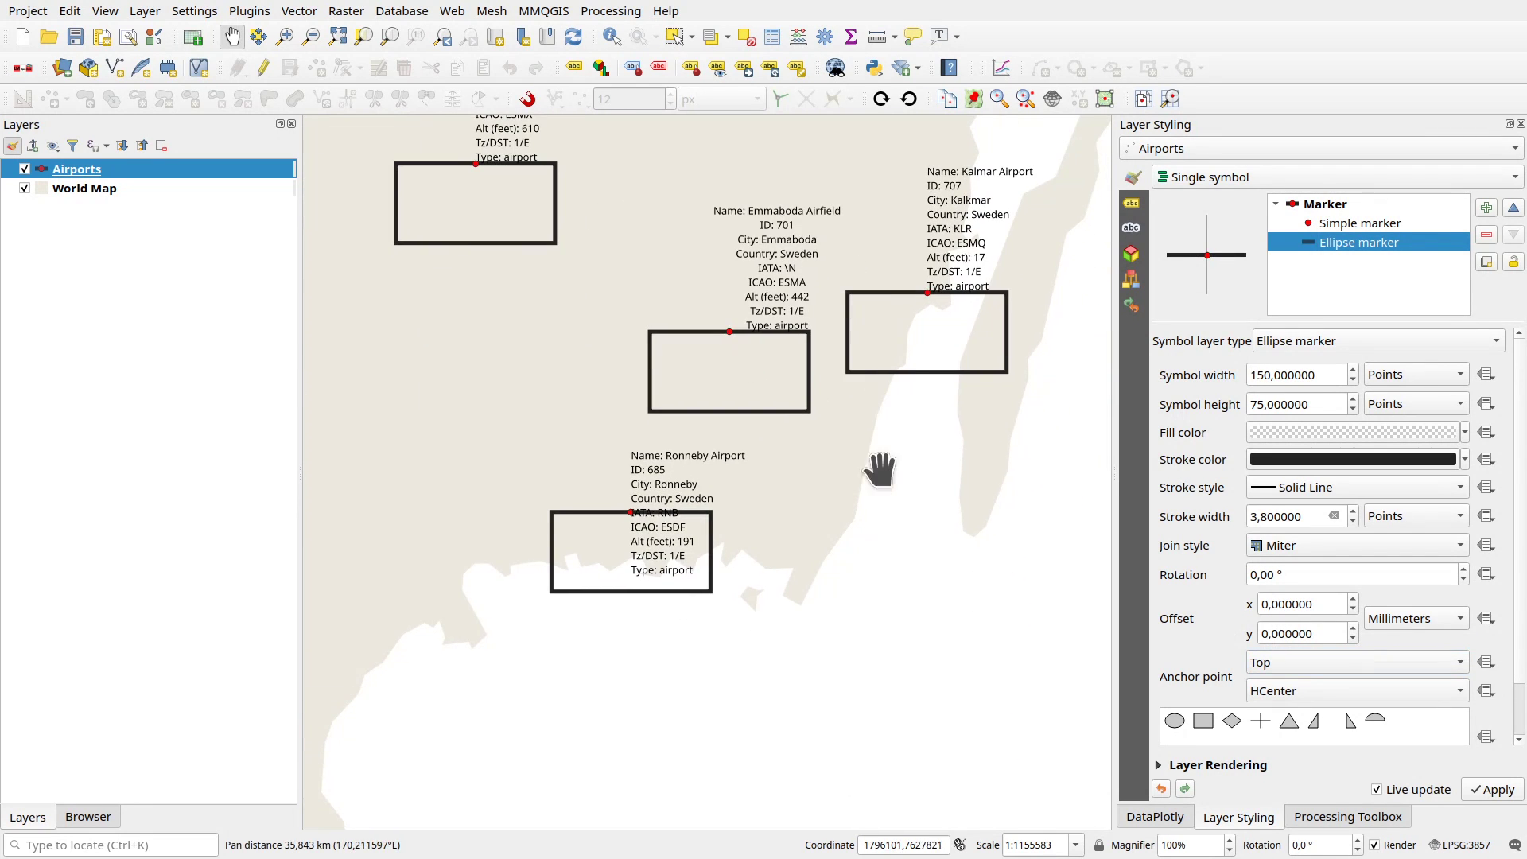
# - Make the frame outlines purple and remove the temporary Simple marker
pyautogui.click(1465, 459)
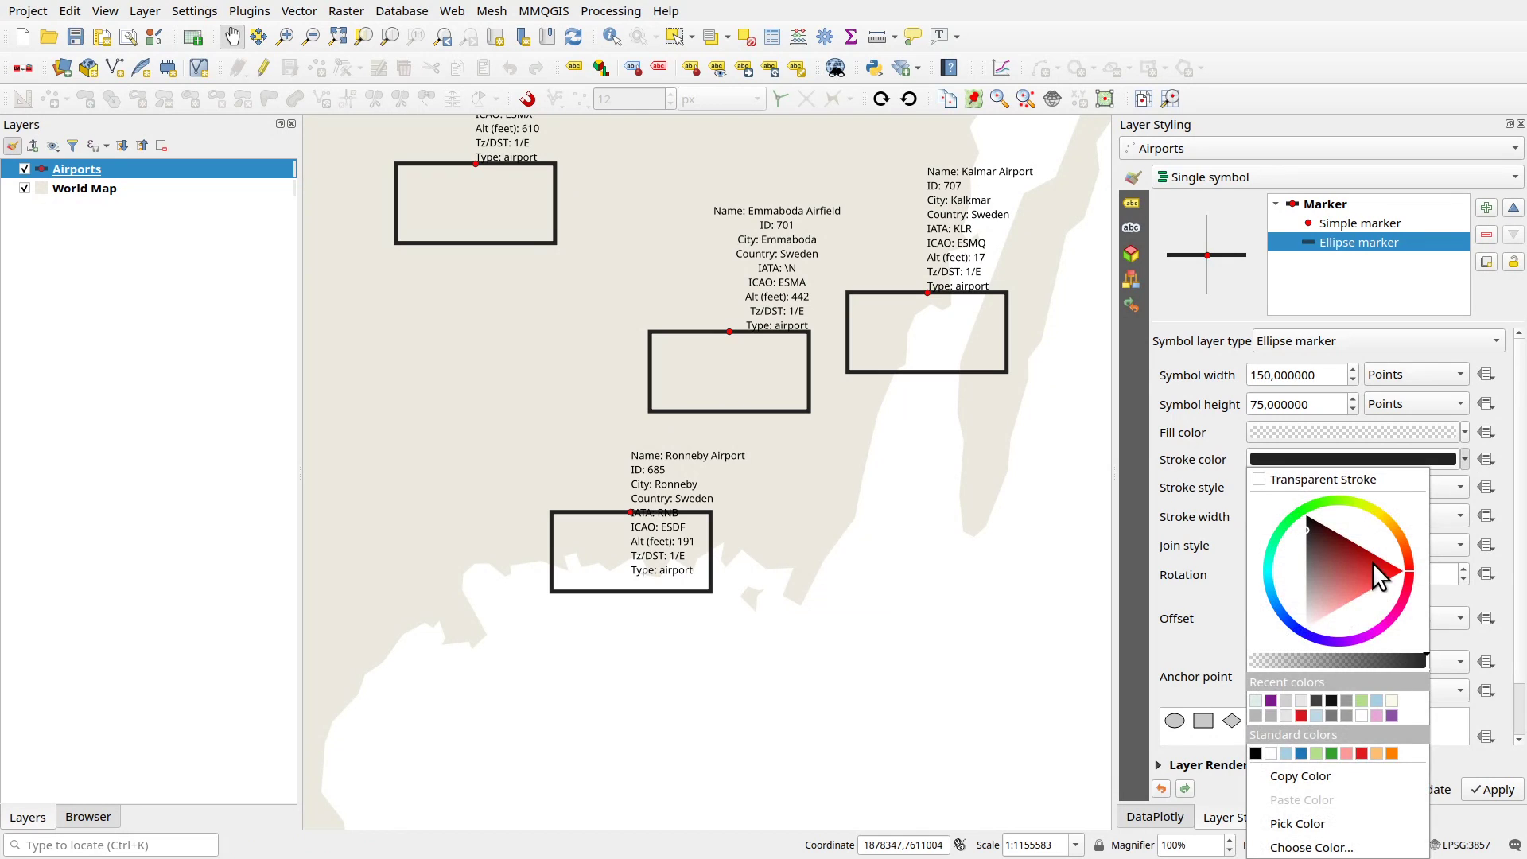
pyautogui.click(1270, 701)
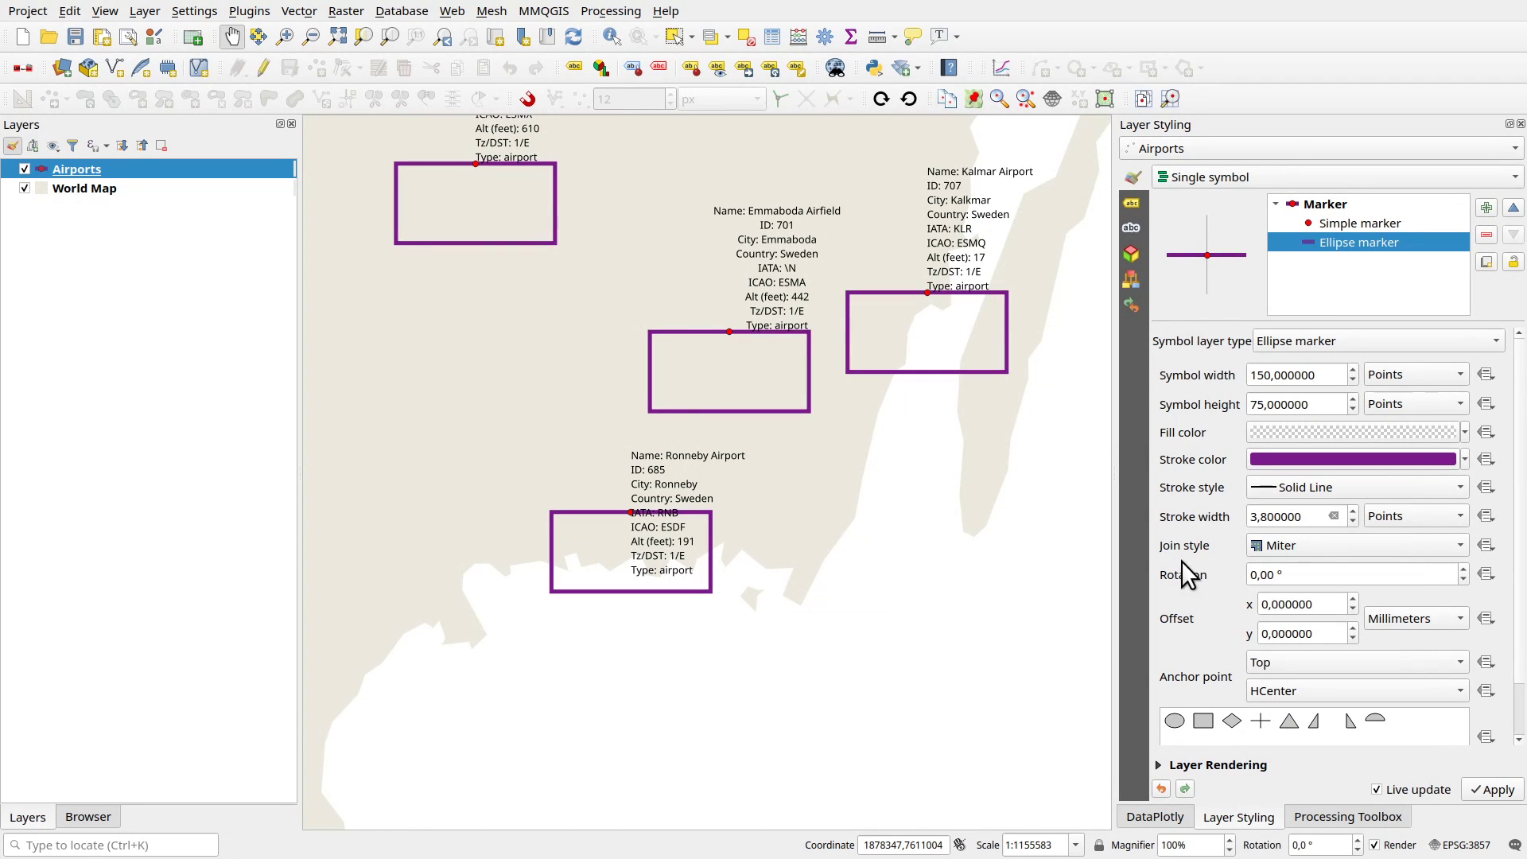
pyautogui.moveTo(858, 489); pyautogui.dragTo(861, 560)
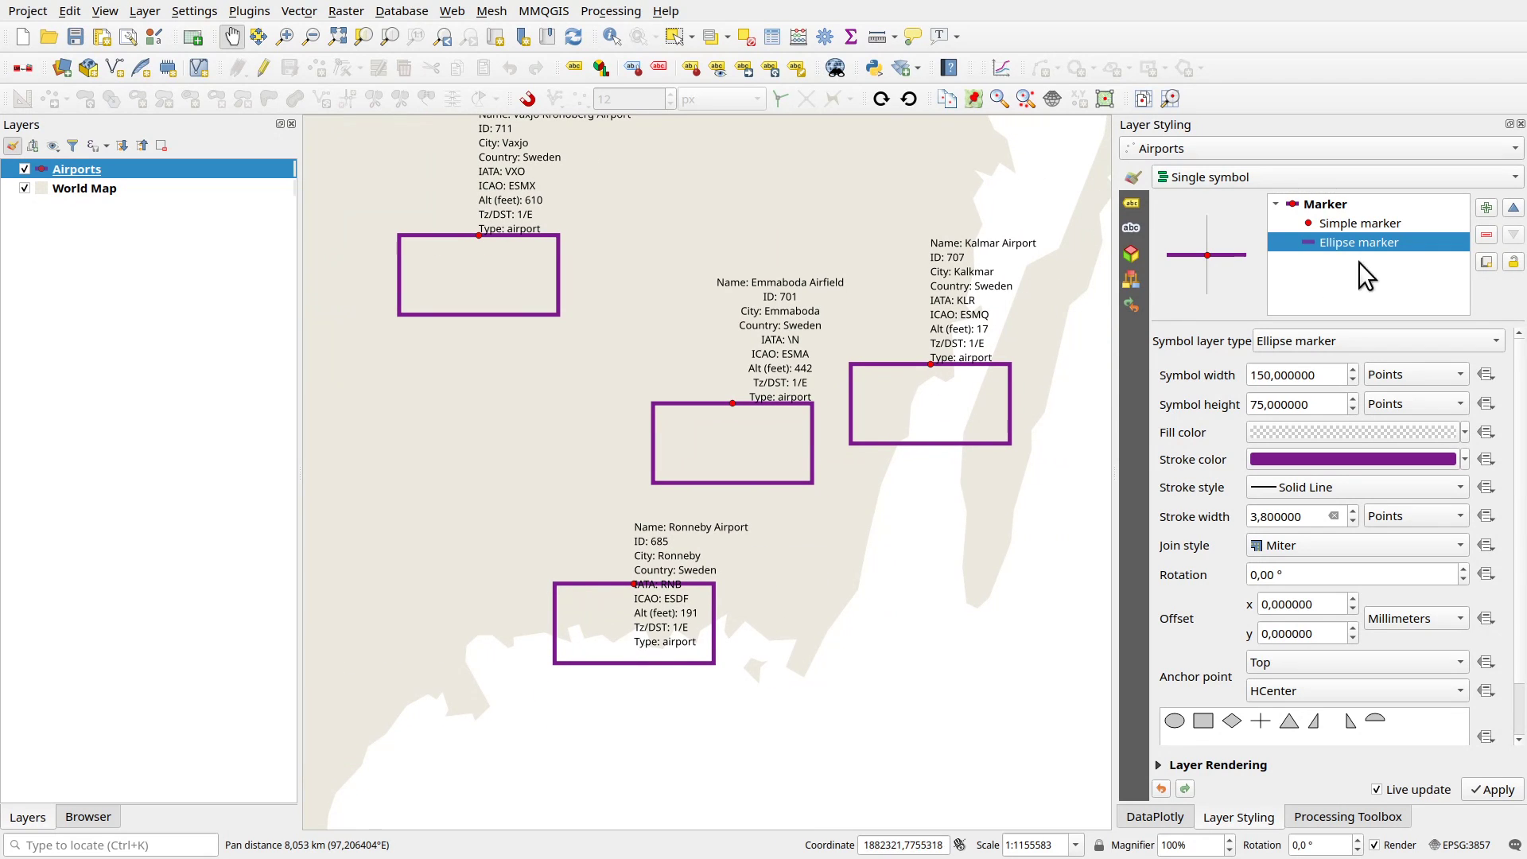
pyautogui.click(1362, 224)
pyautogui.click(1487, 234)
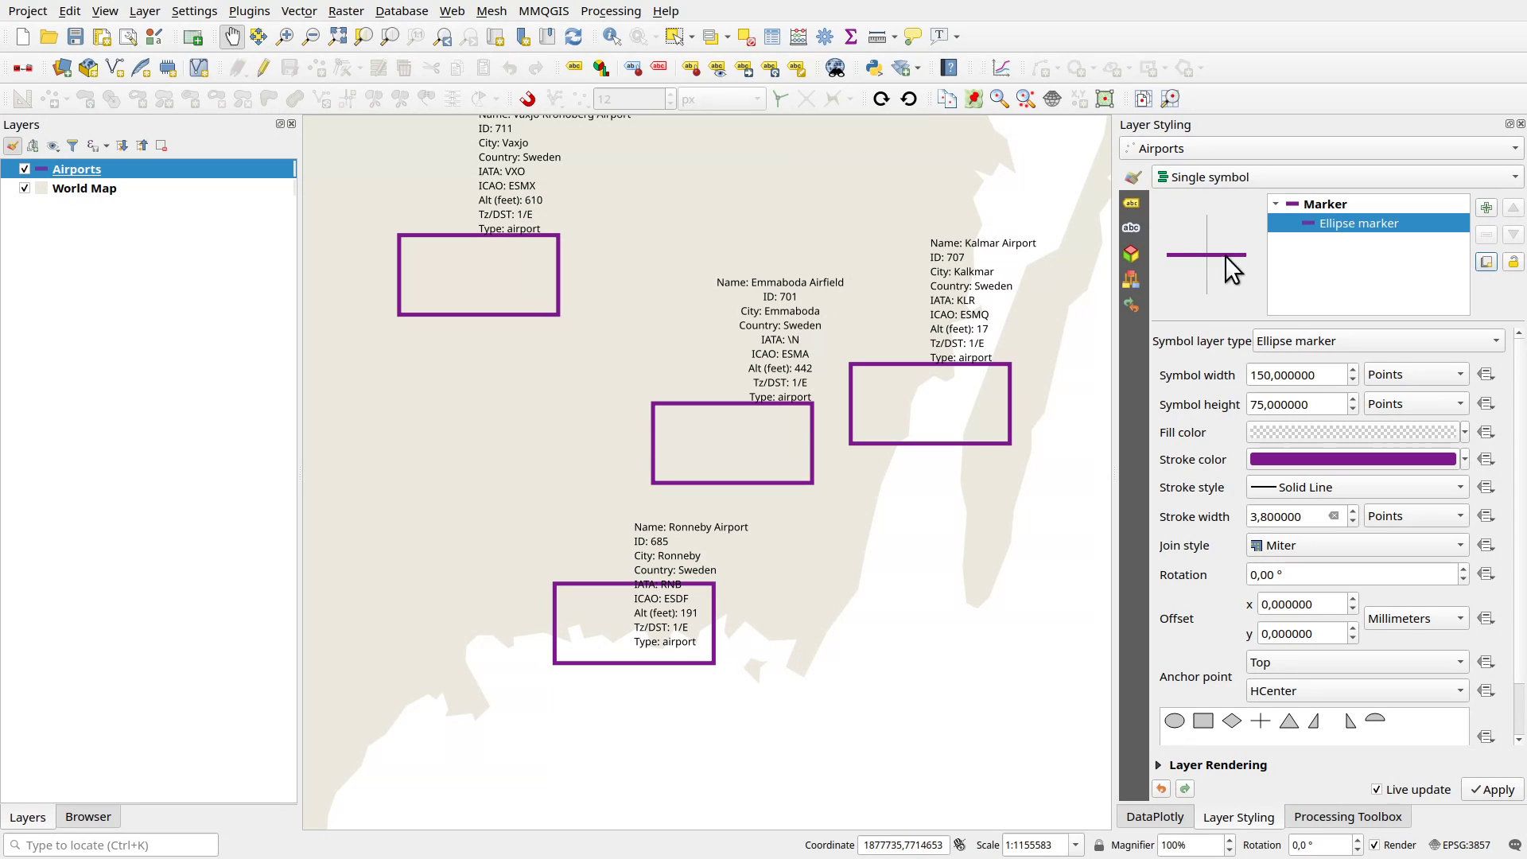
# - Change the label value to the City field
pyautogui.click(1132, 204)
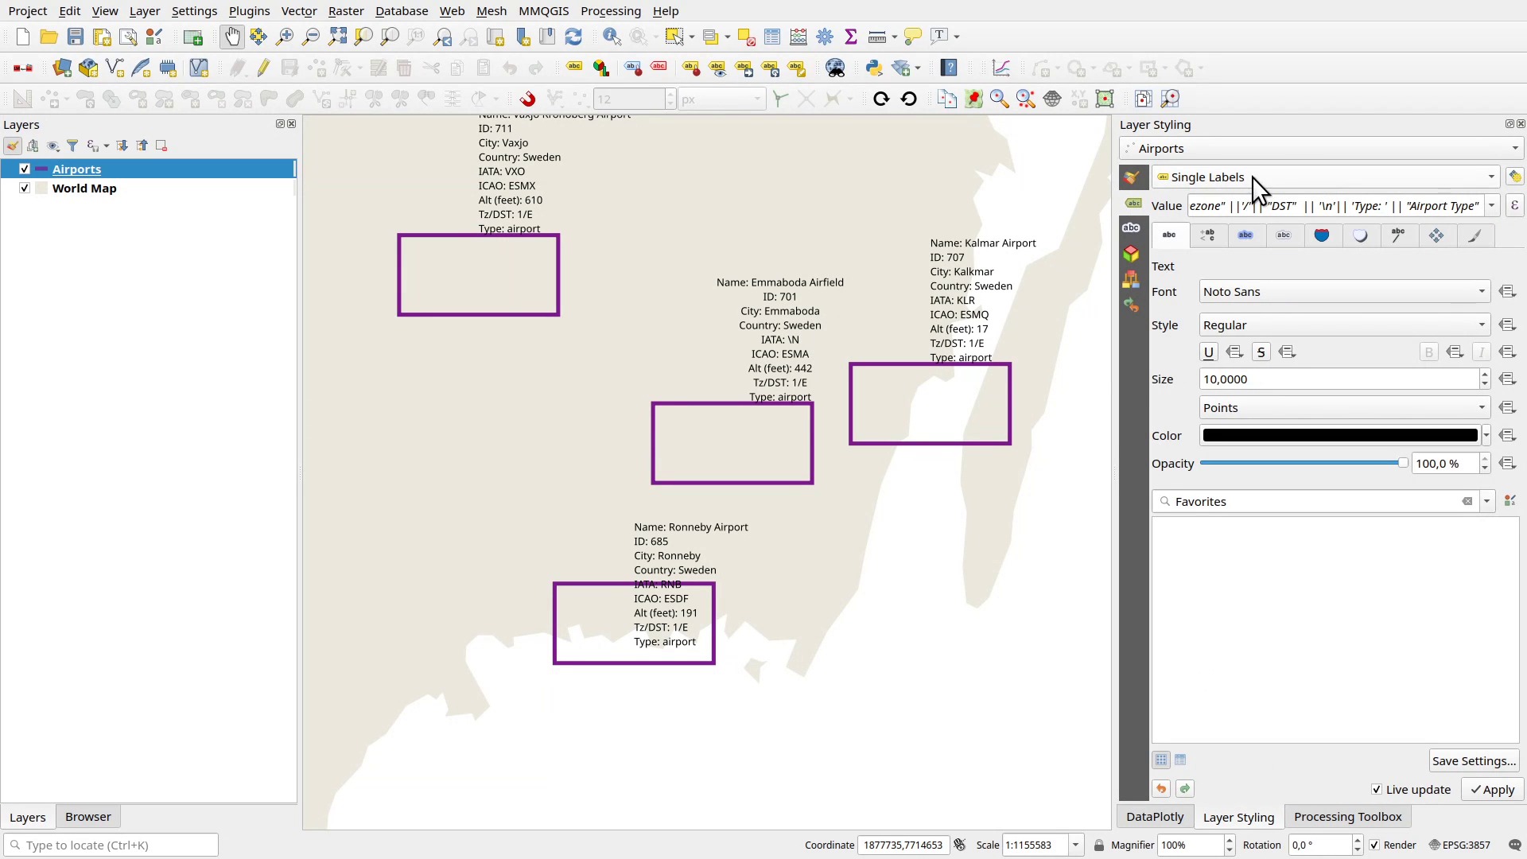
pyautogui.click(1492, 205)
pyautogui.scroll(-4, 1333, 221)
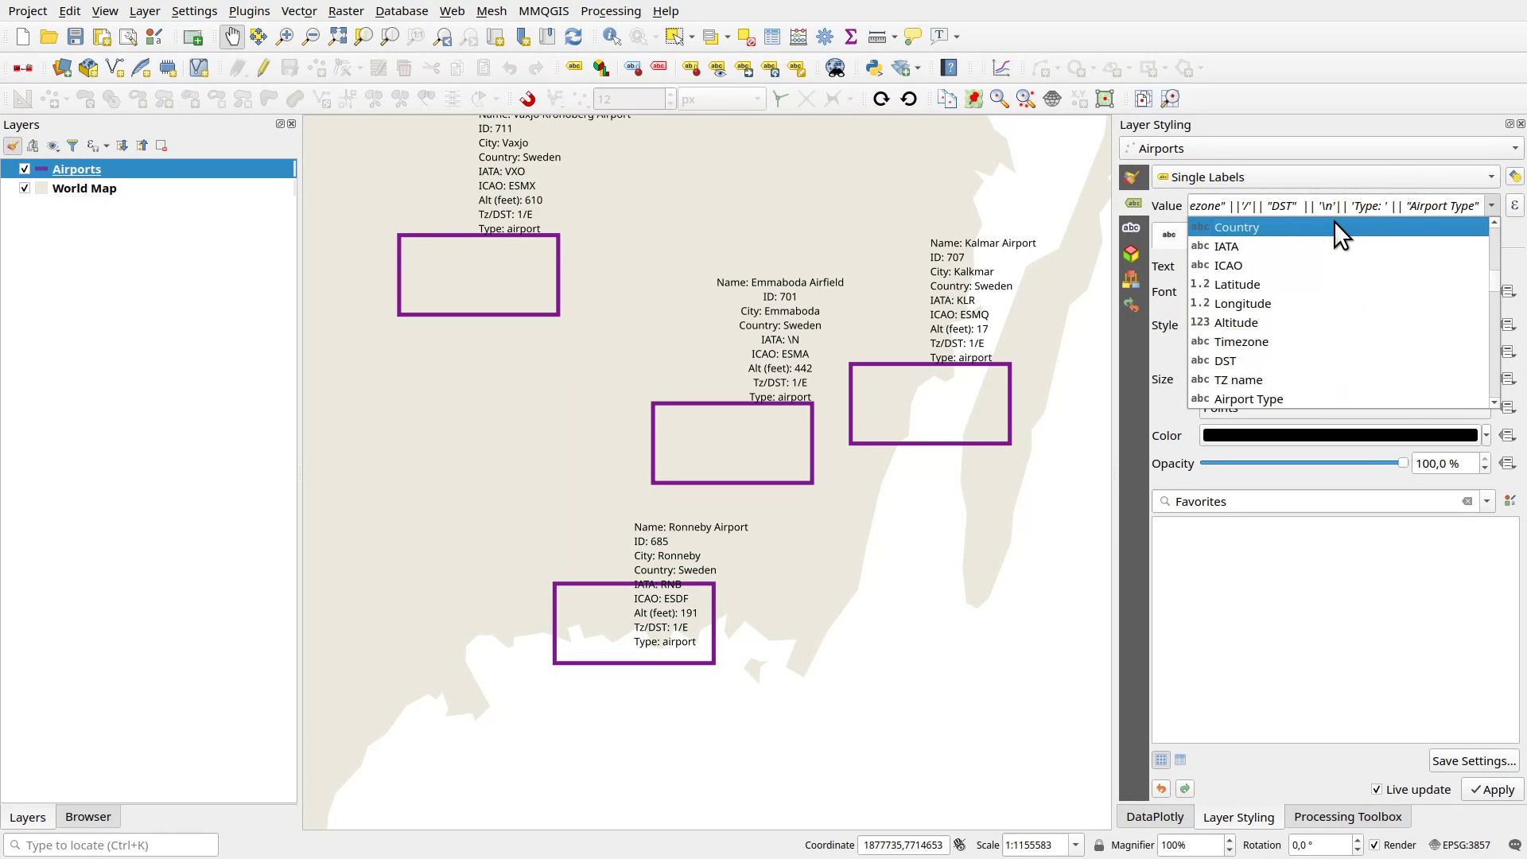
pyautogui.scroll(-4, 1271, 298)
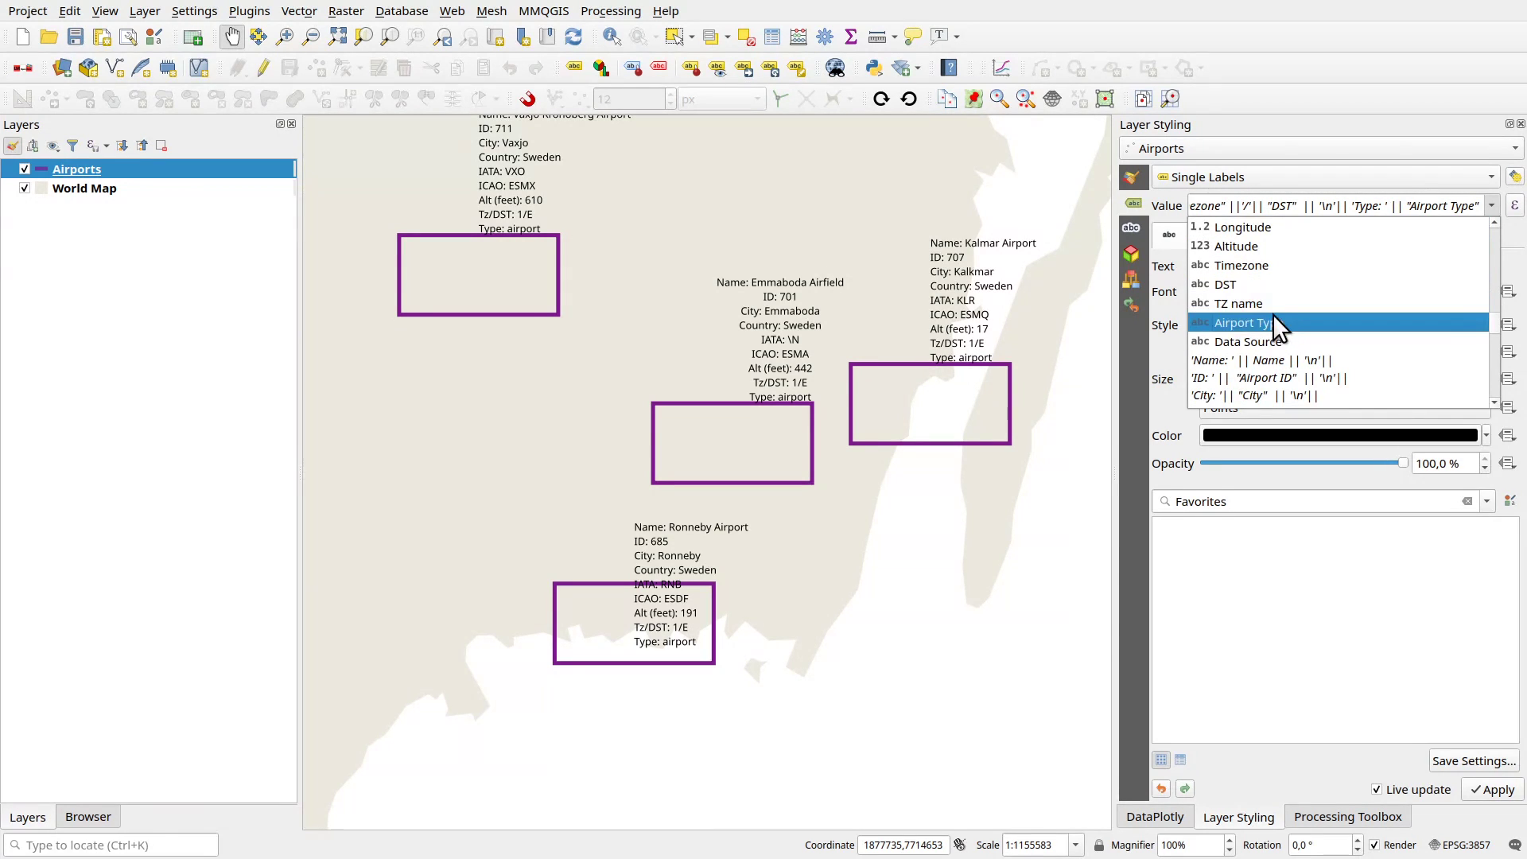
pyautogui.scroll(2, 1270, 299)
pyautogui.click(1242, 246)
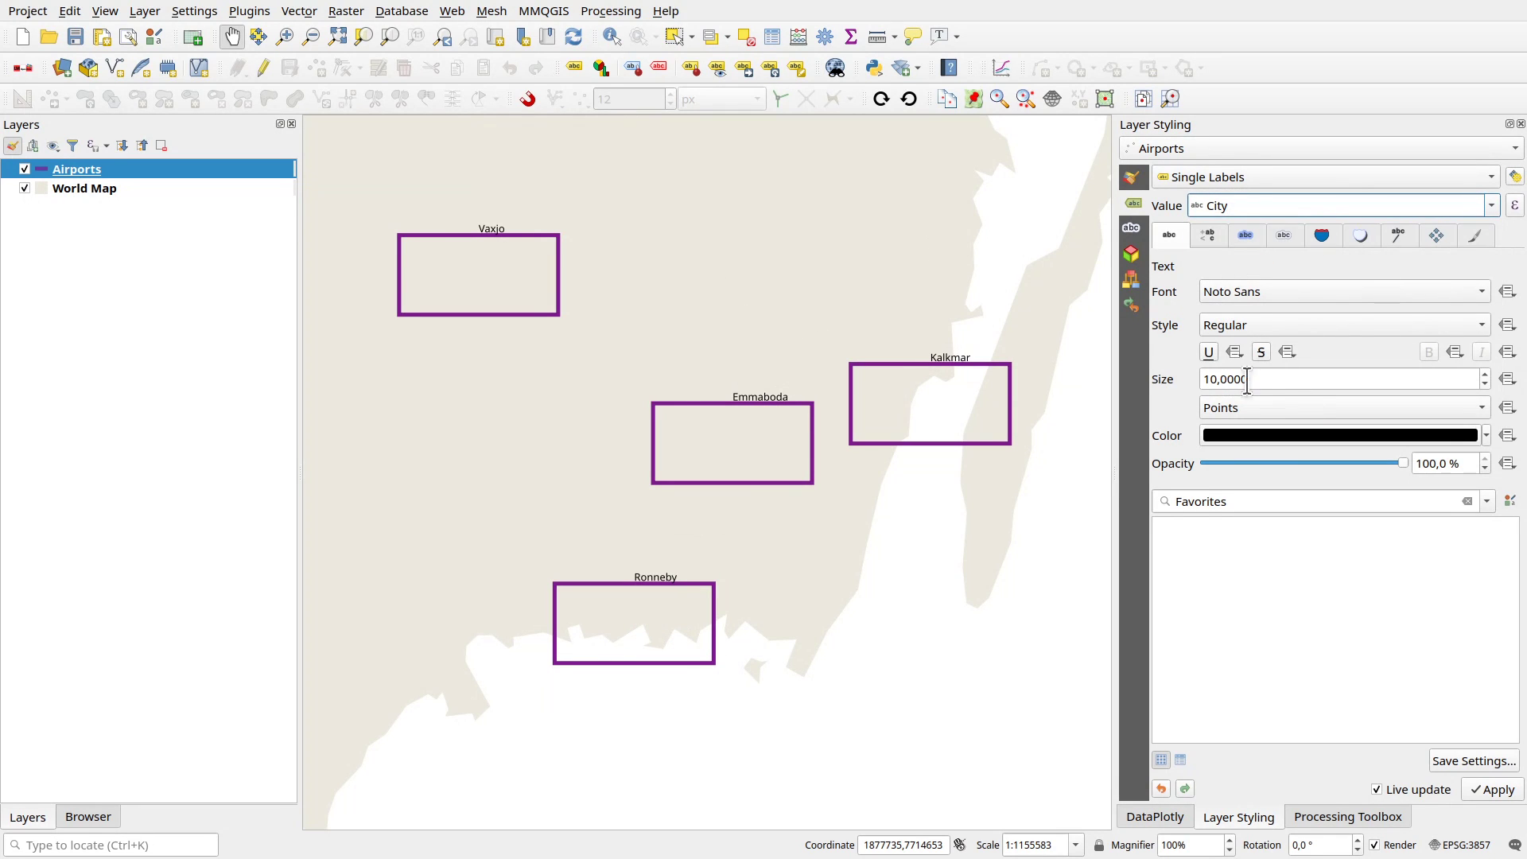
pyautogui.scroll(-2, 1283, 379)
pyautogui.scroll(7, 1283, 380)
pyautogui.scroll(2, 1283, 379)
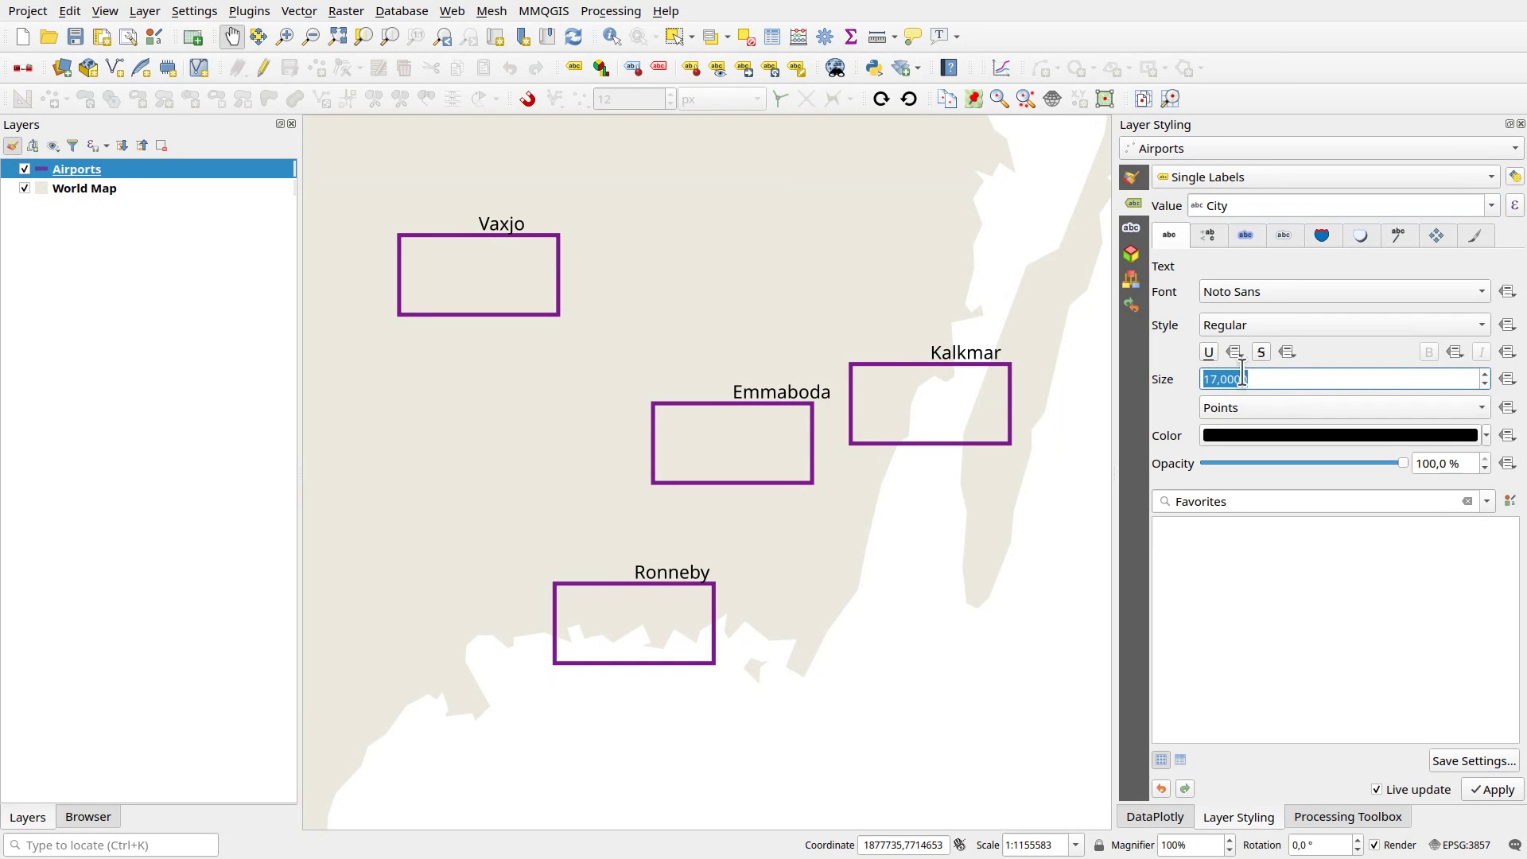
# - Make the city labels SemiBold and set their type case to All uppercase
pyautogui.click(1305, 289)
pyautogui.scroll(1, 1113, 393)
pyautogui.press('Escape')
pyautogui.click(1274, 326)
pyautogui.click(1267, 338)
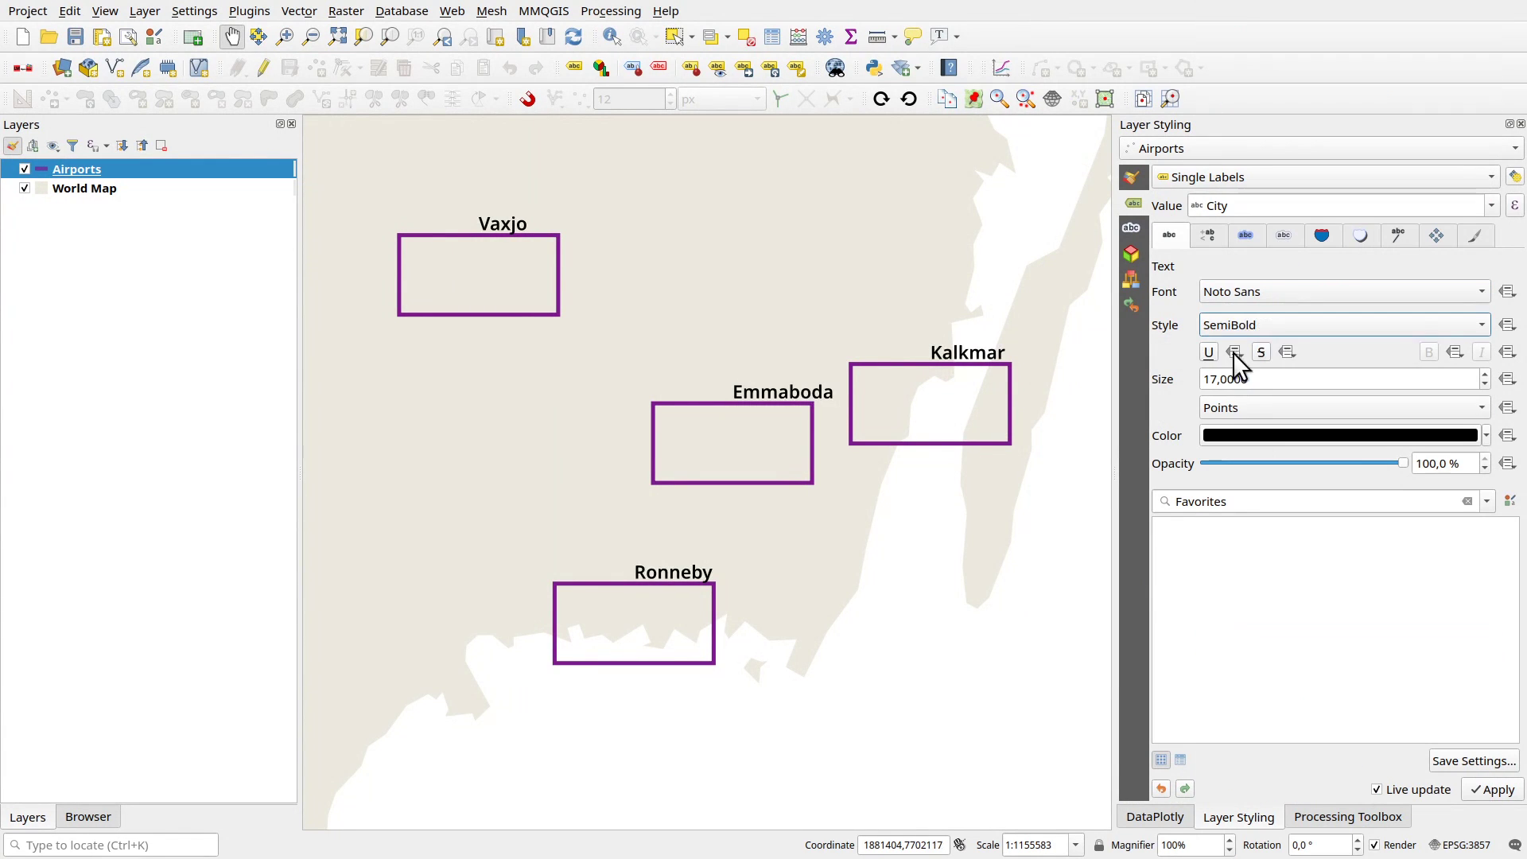
pyautogui.click(1214, 227)
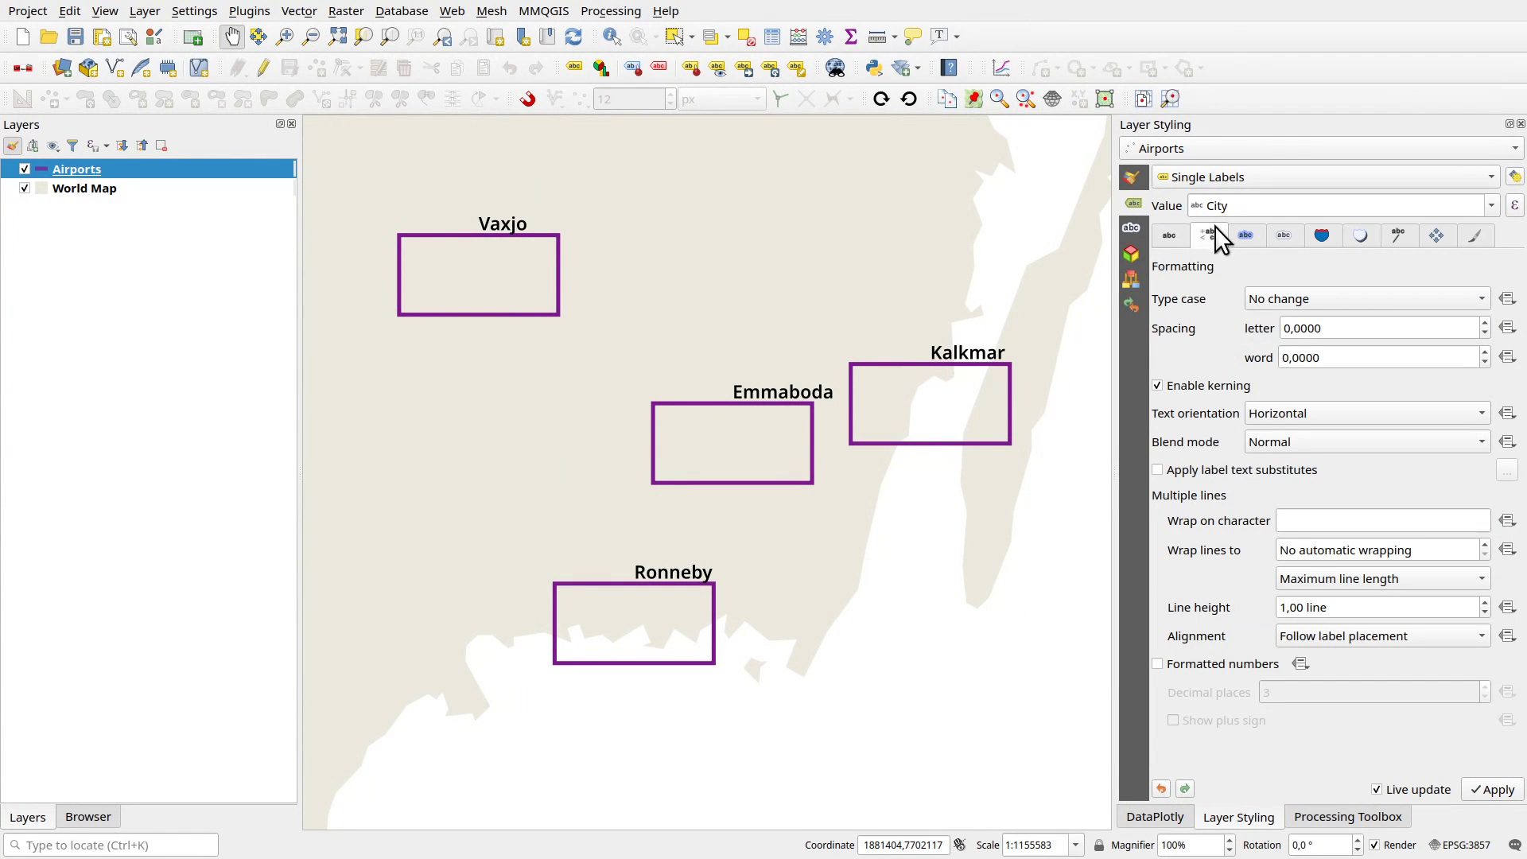
pyautogui.click(1291, 291)
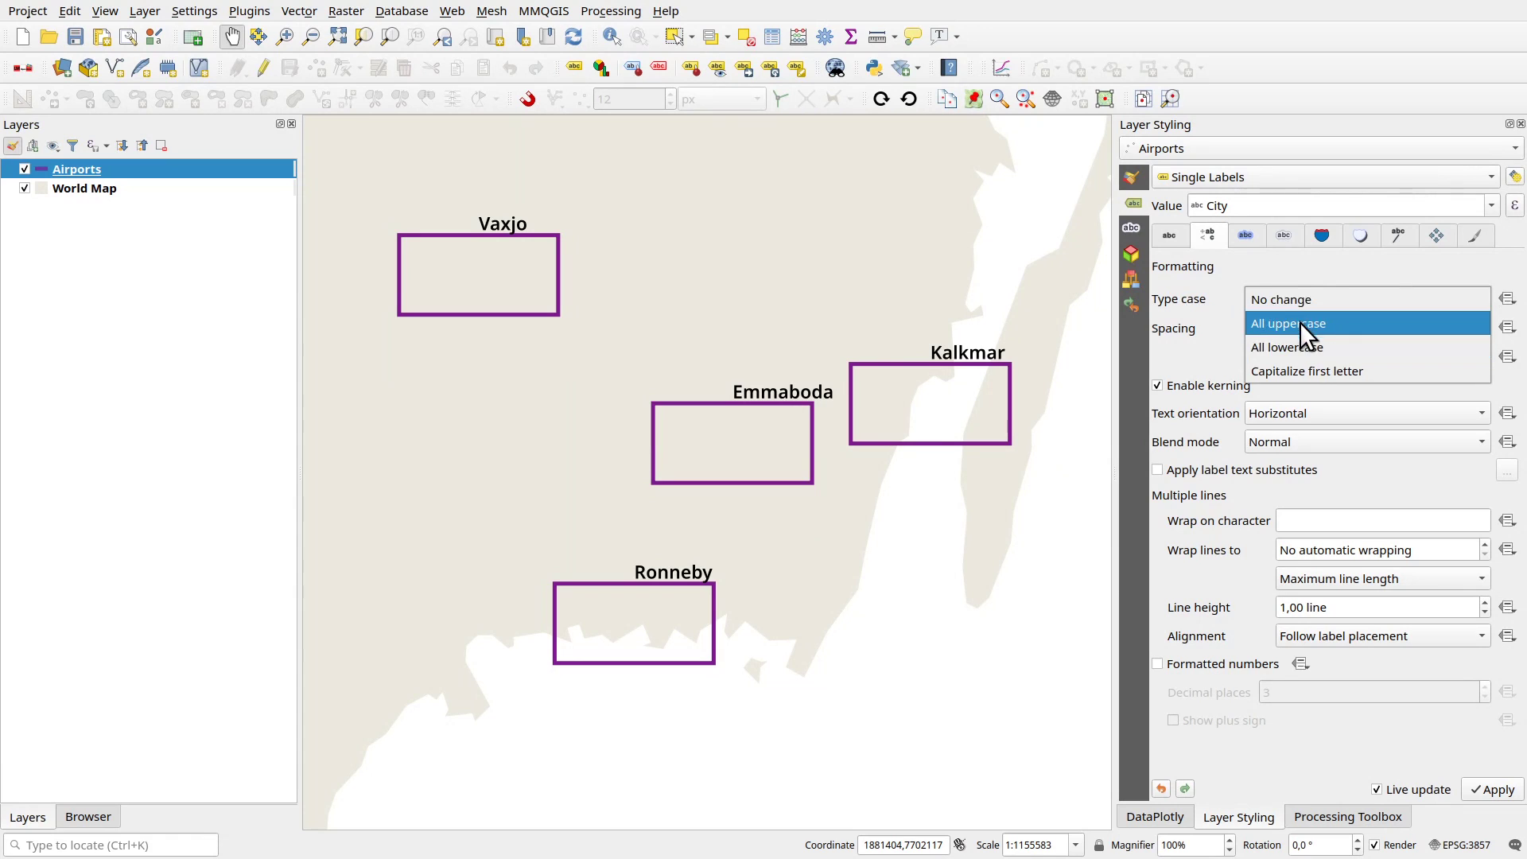
pyautogui.click(1299, 323)
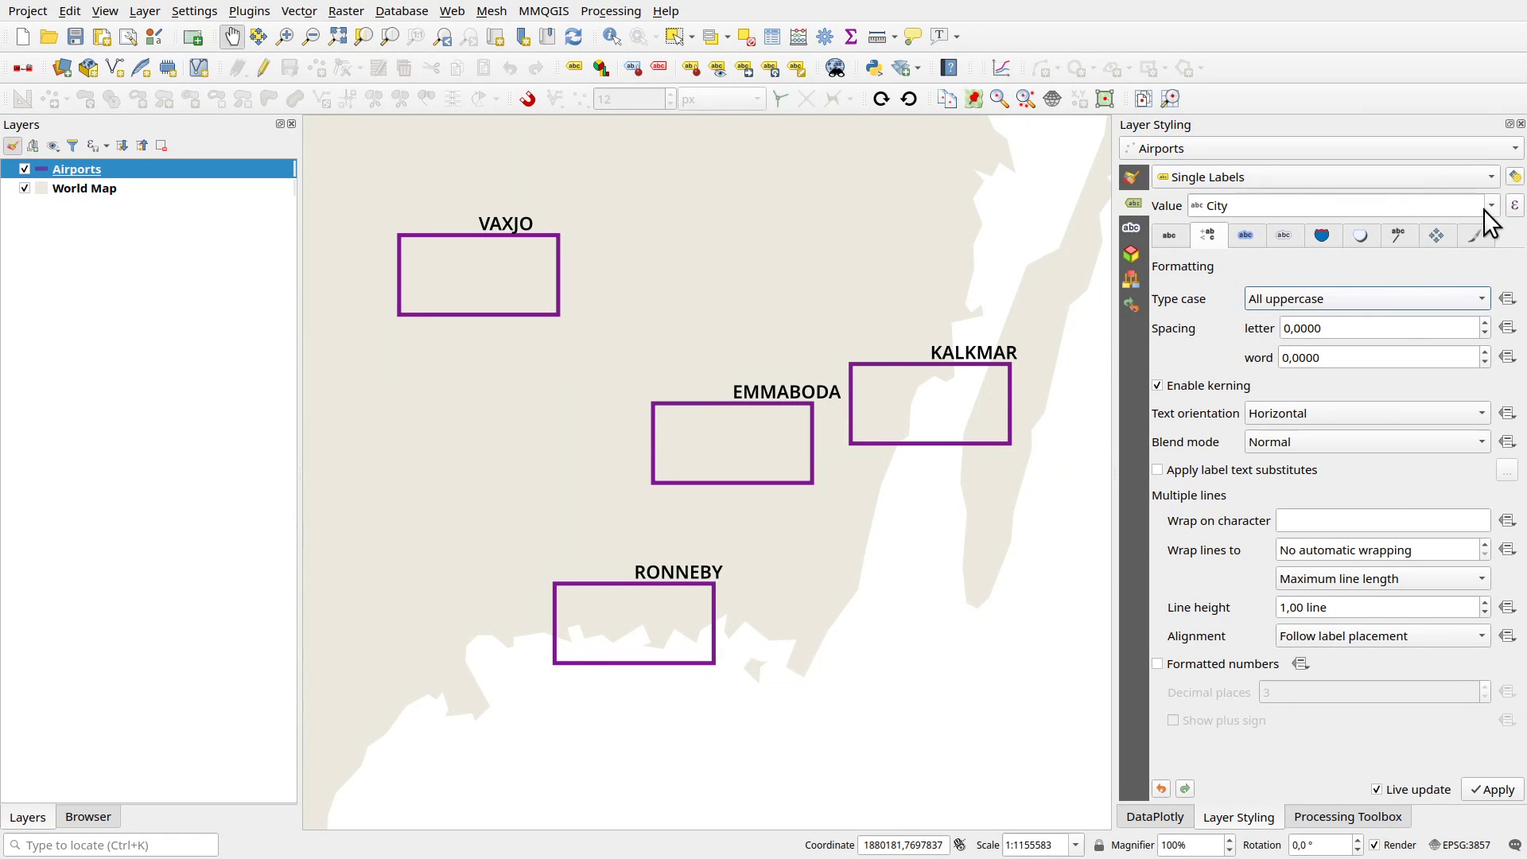
# - Place labels Offset from point, with the offset in Points and Offset Y of -5.1
pyautogui.click(1436, 235)
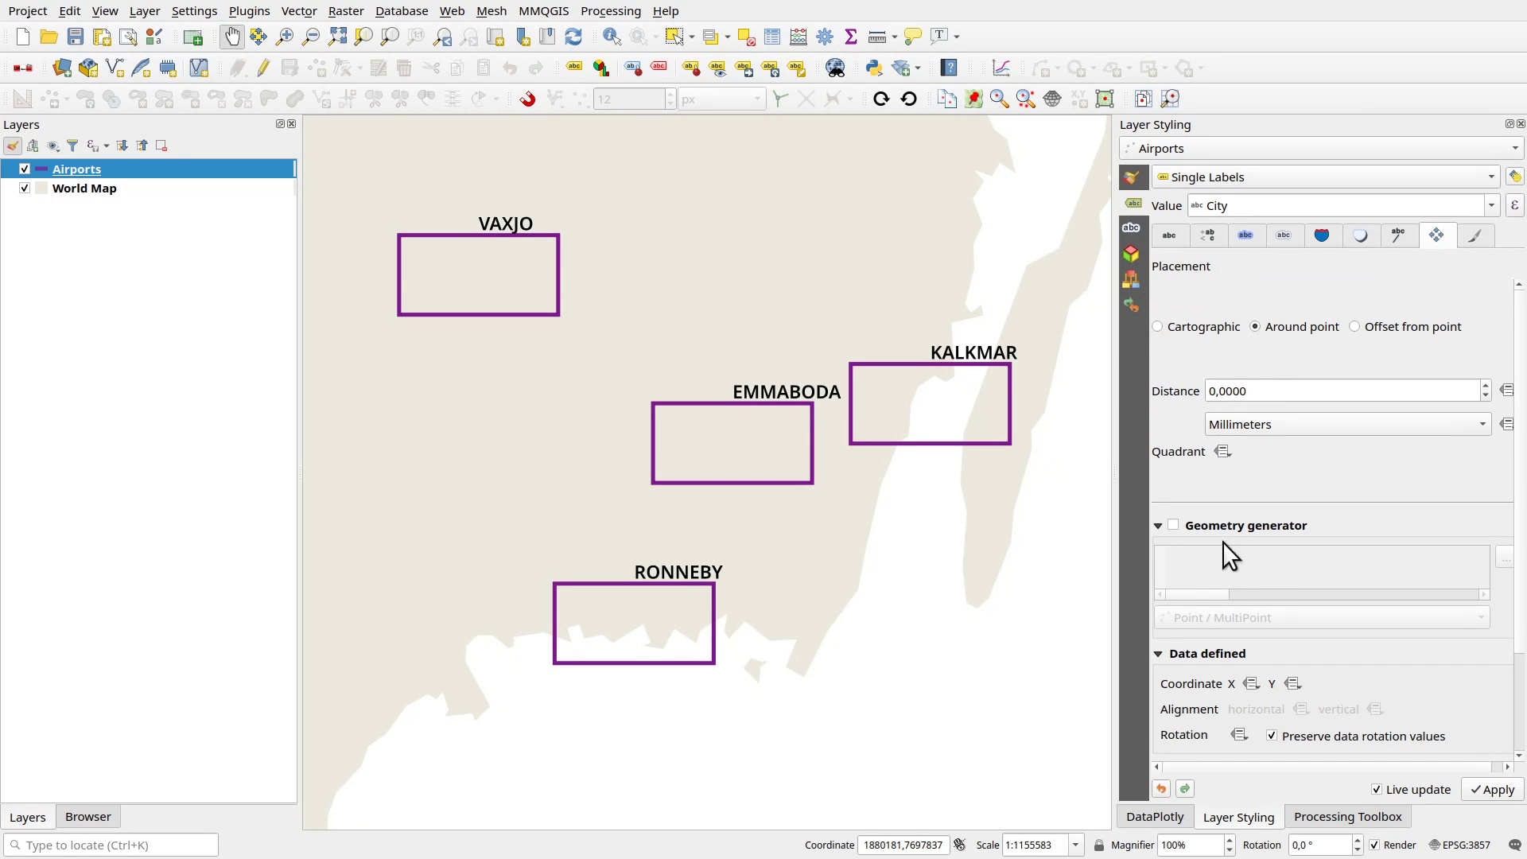
pyautogui.click(1378, 323)
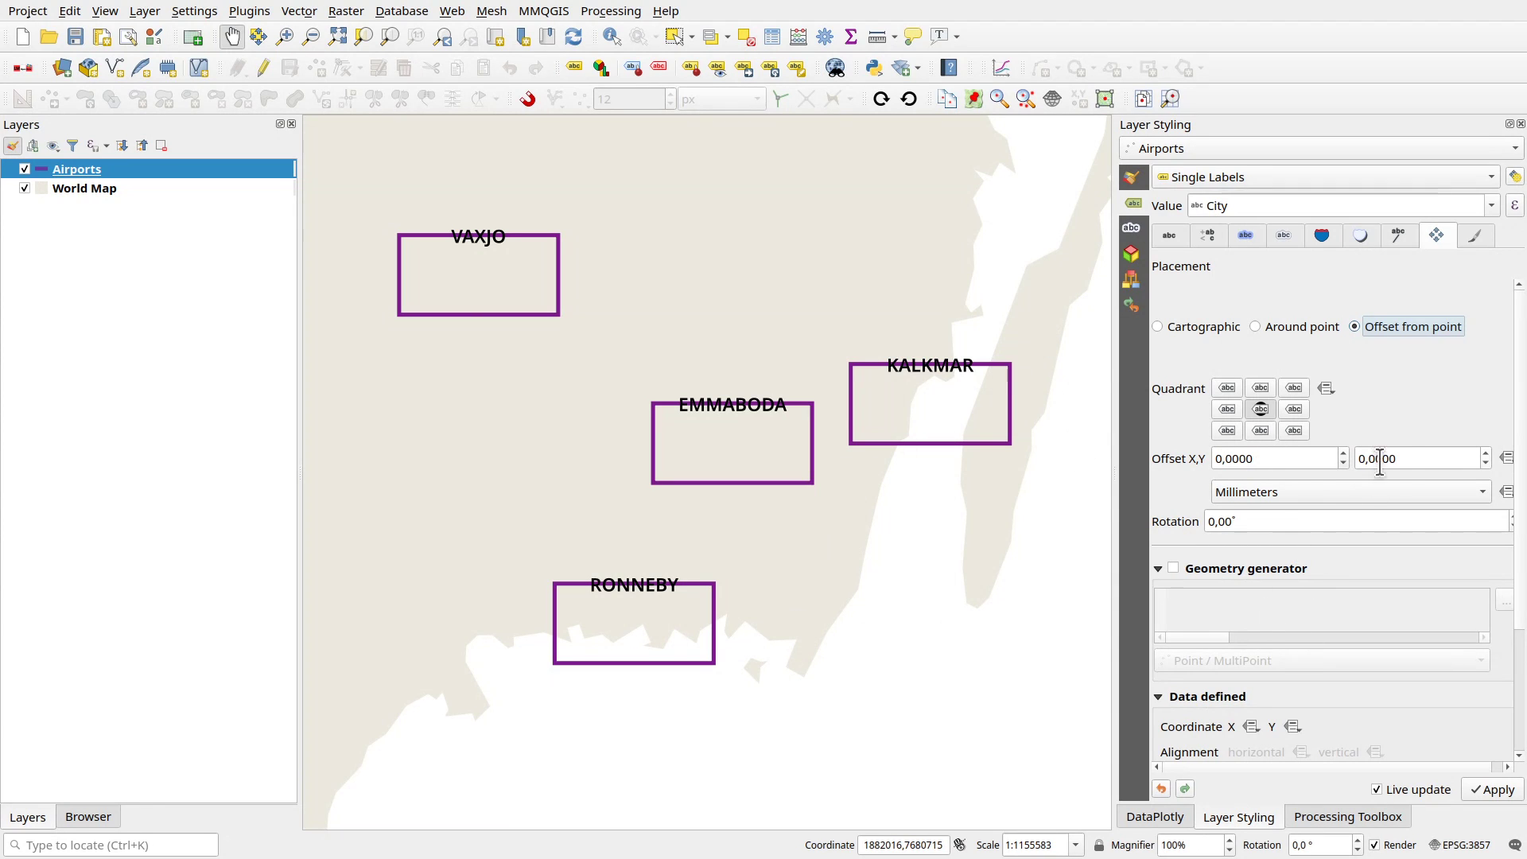
pyautogui.click(1390, 492)
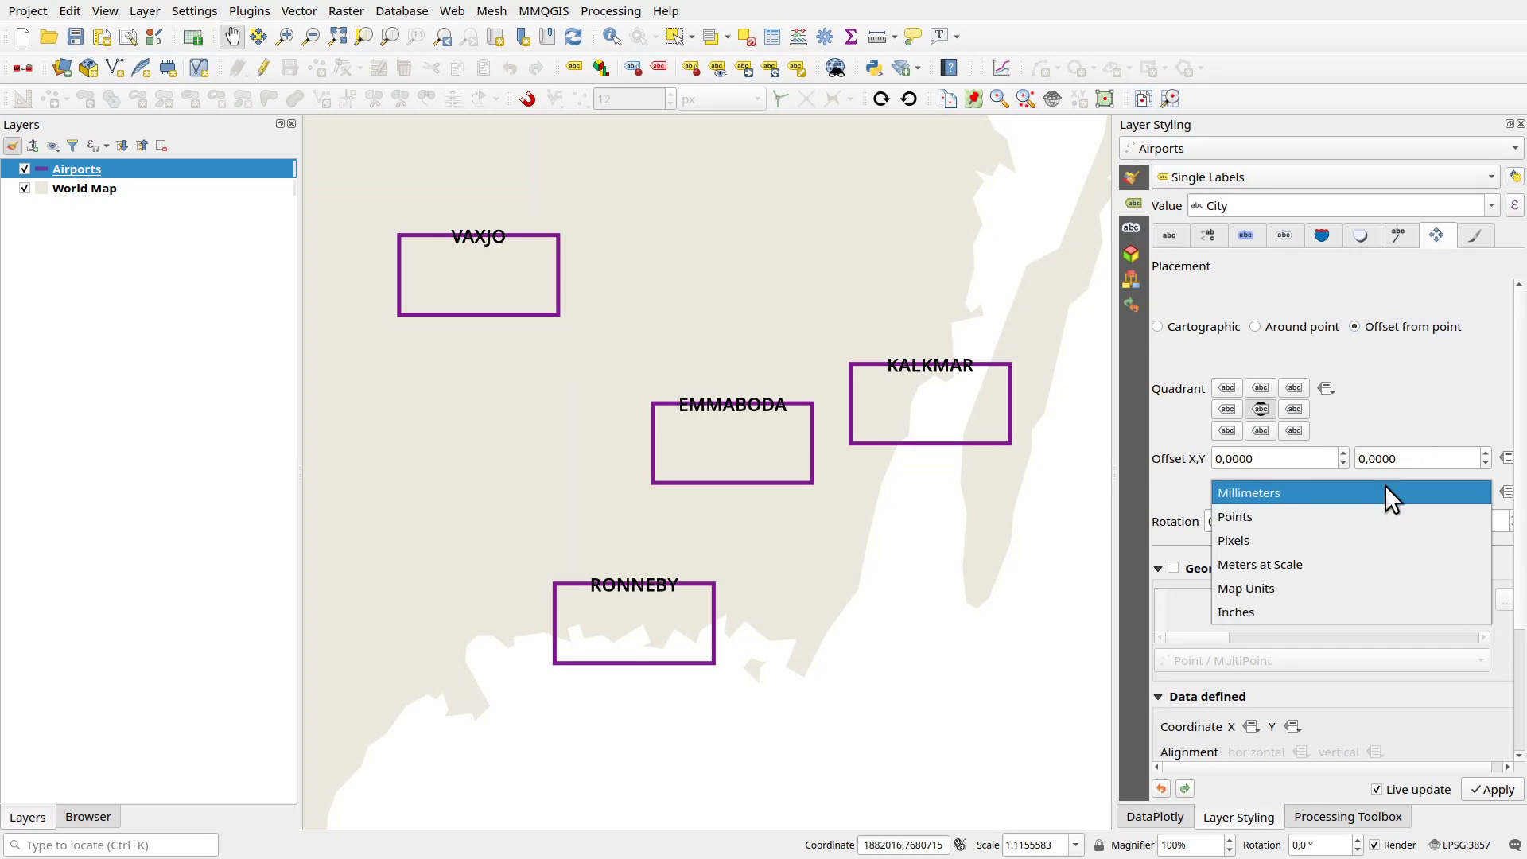
pyautogui.click(1356, 514)
pyautogui.scroll(4, 1419, 458)
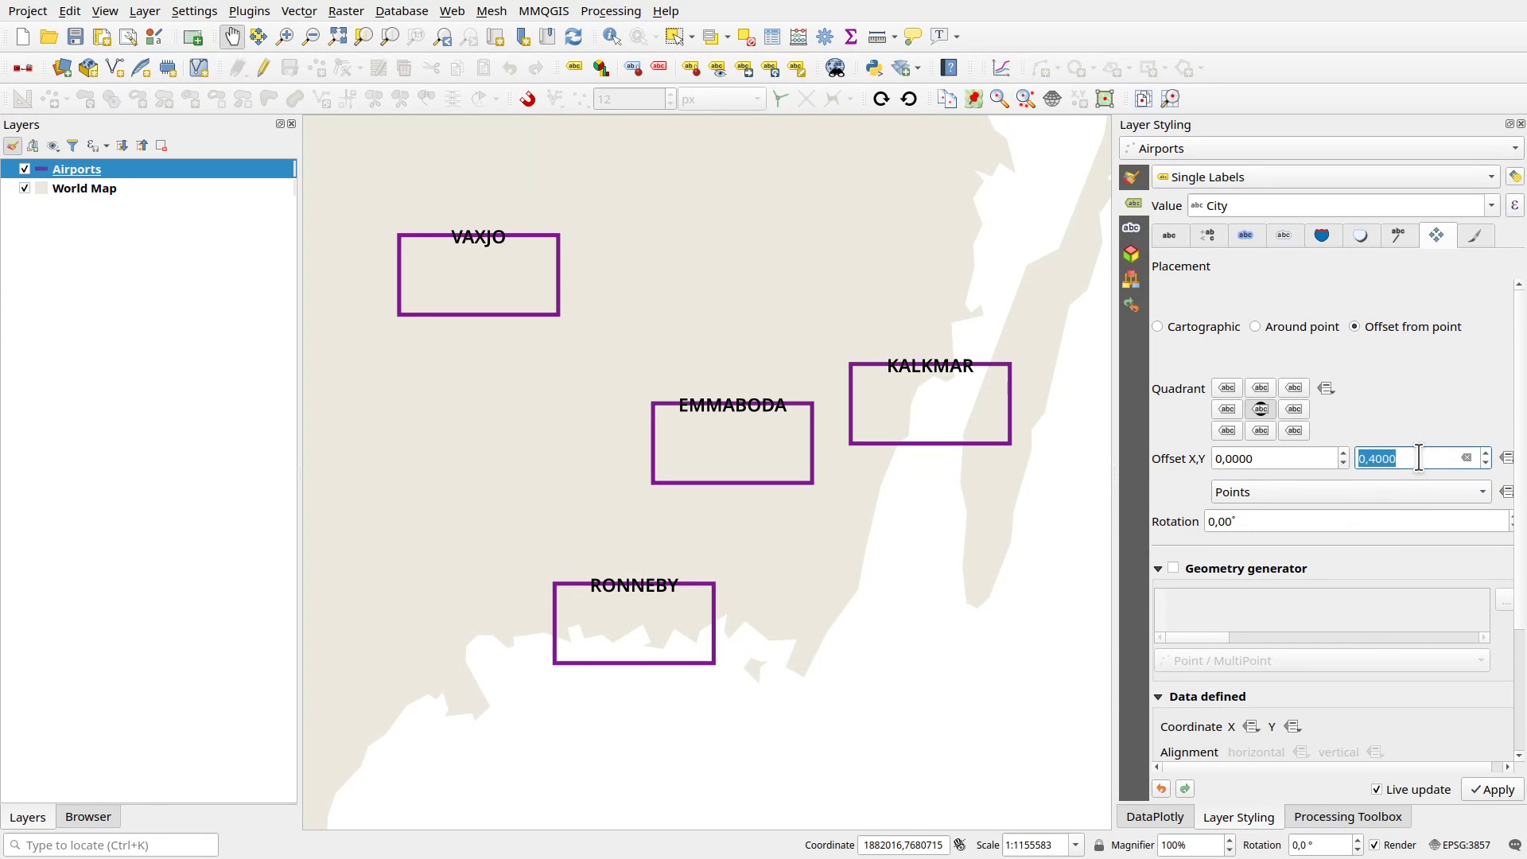
pyautogui.scroll(-19, 1420, 459)
pyautogui.scroll(-20, 1420, 459)
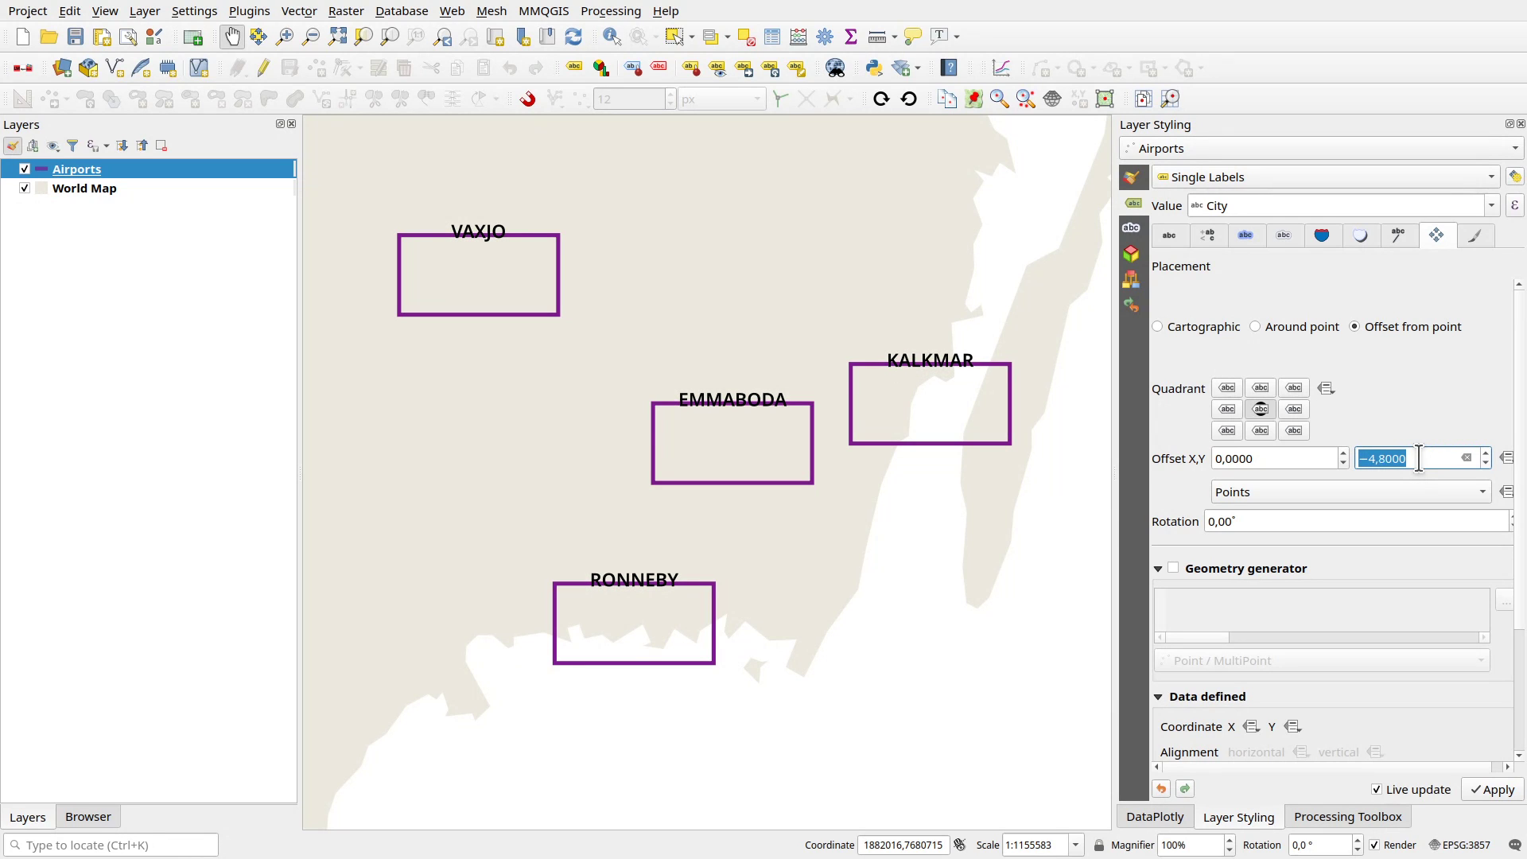
pyautogui.scroll(-2, 1420, 459)
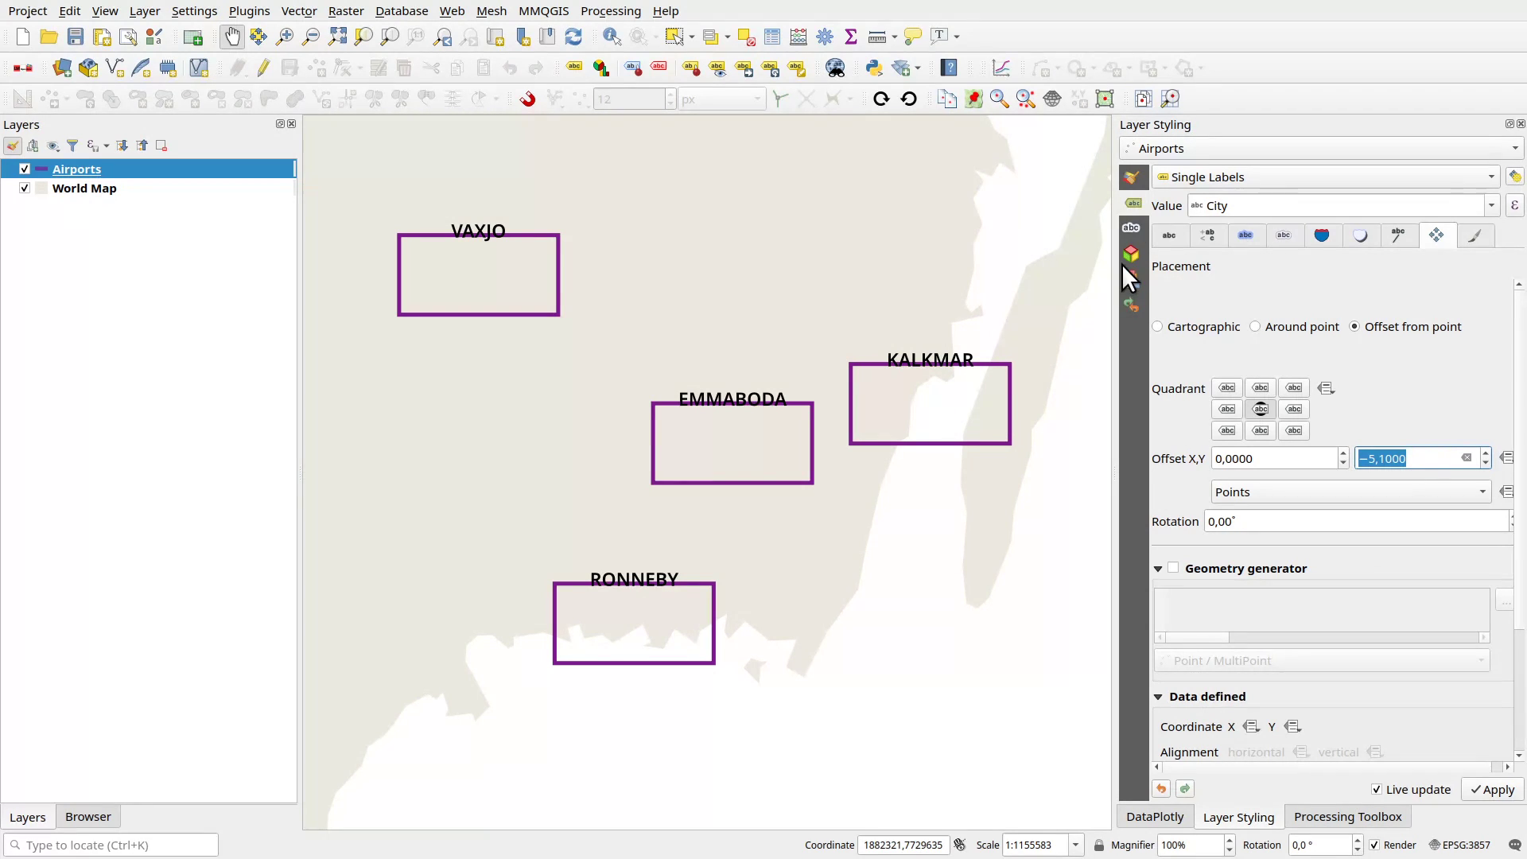
# - Set the city labels to ExtraBold with 1.2 letter spacing
pyautogui.click(1174, 237)
pyautogui.click(1283, 320)
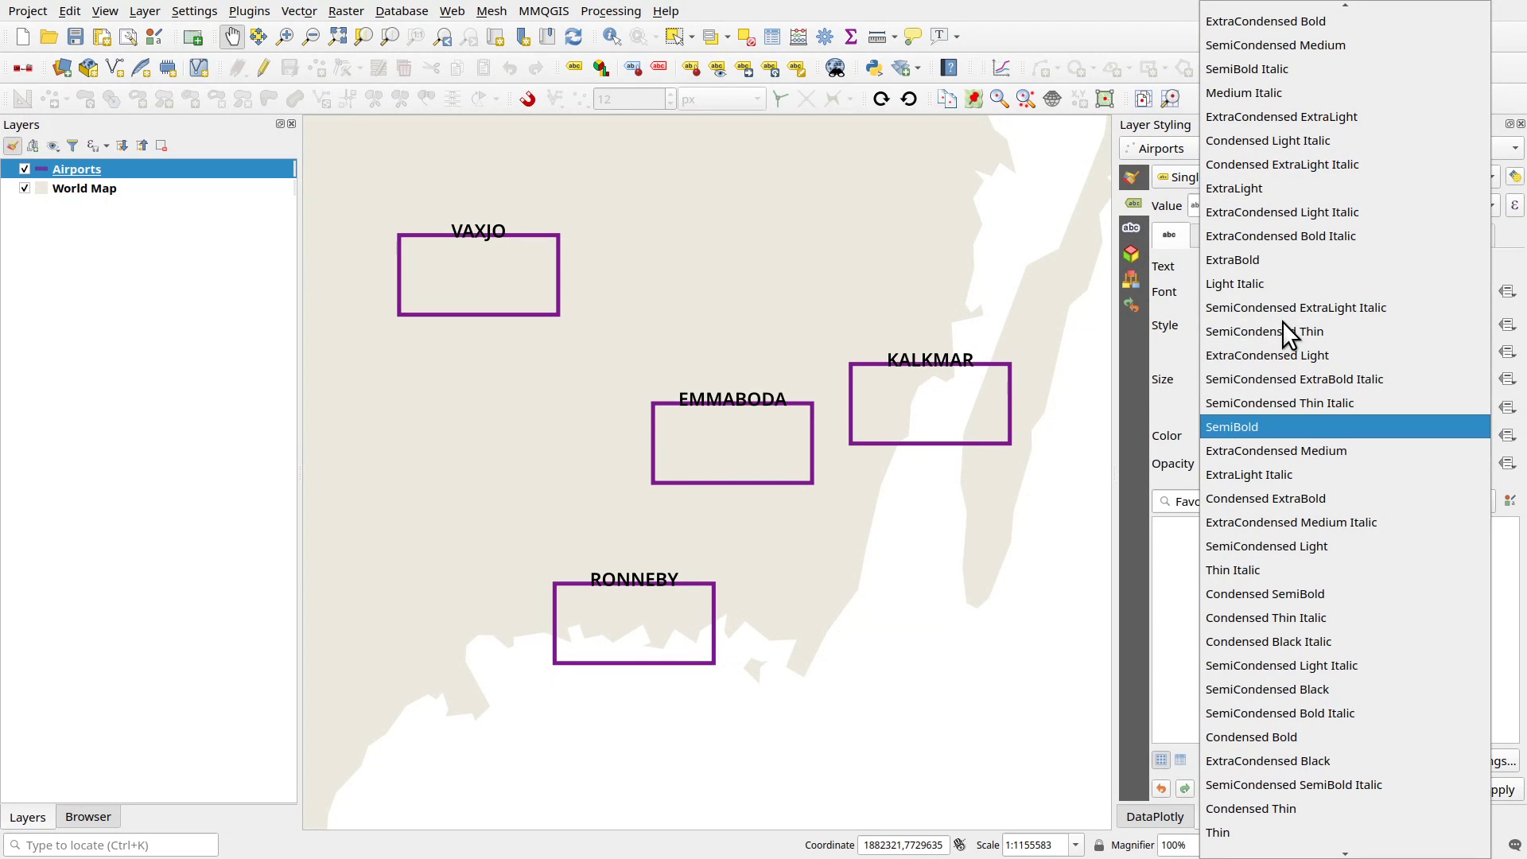
pyautogui.click(1272, 269)
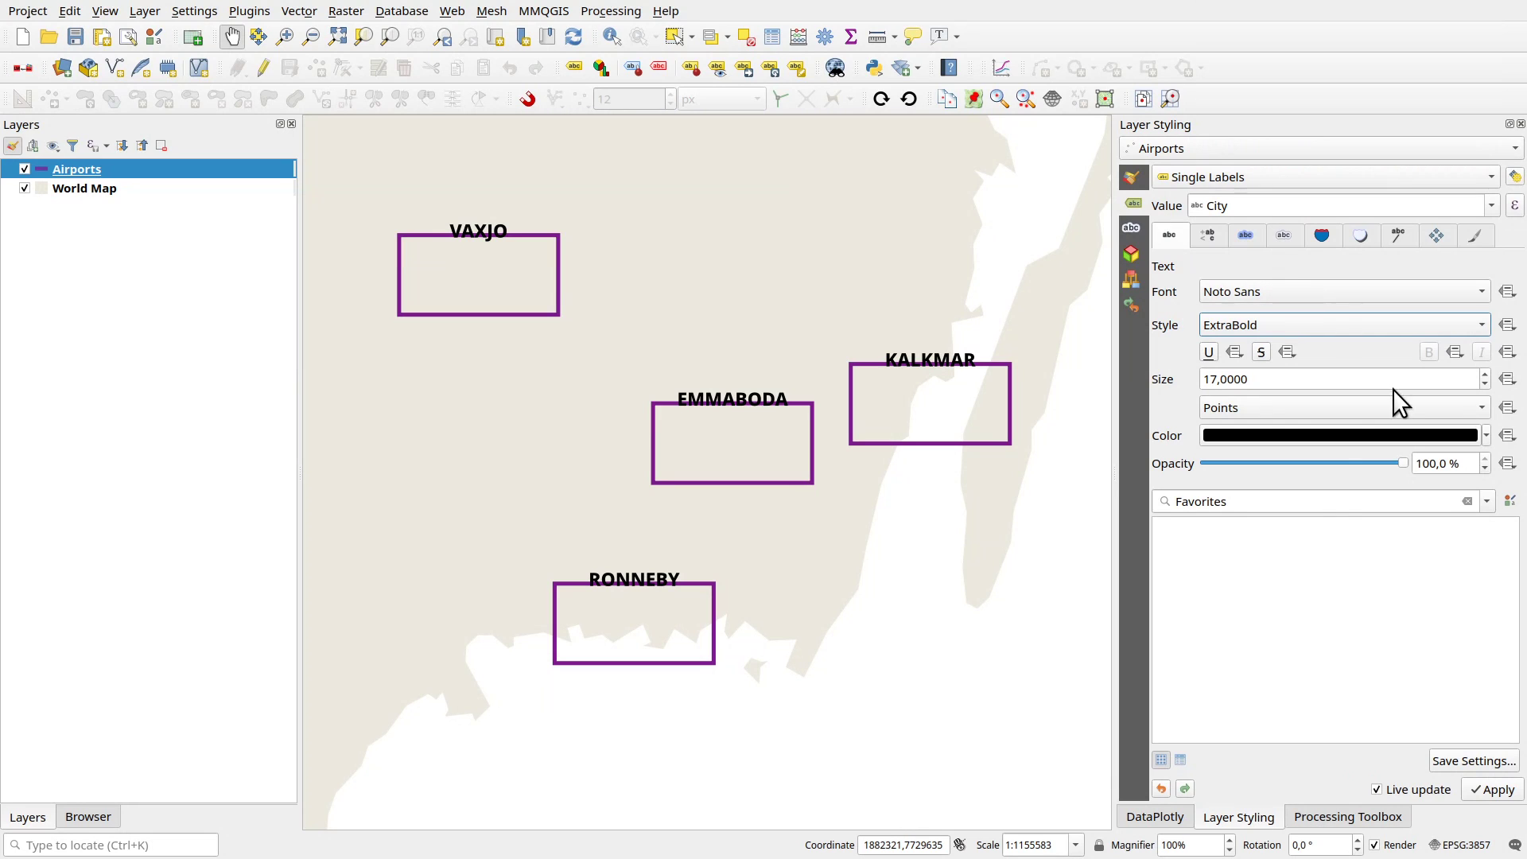
pyautogui.click(1212, 236)
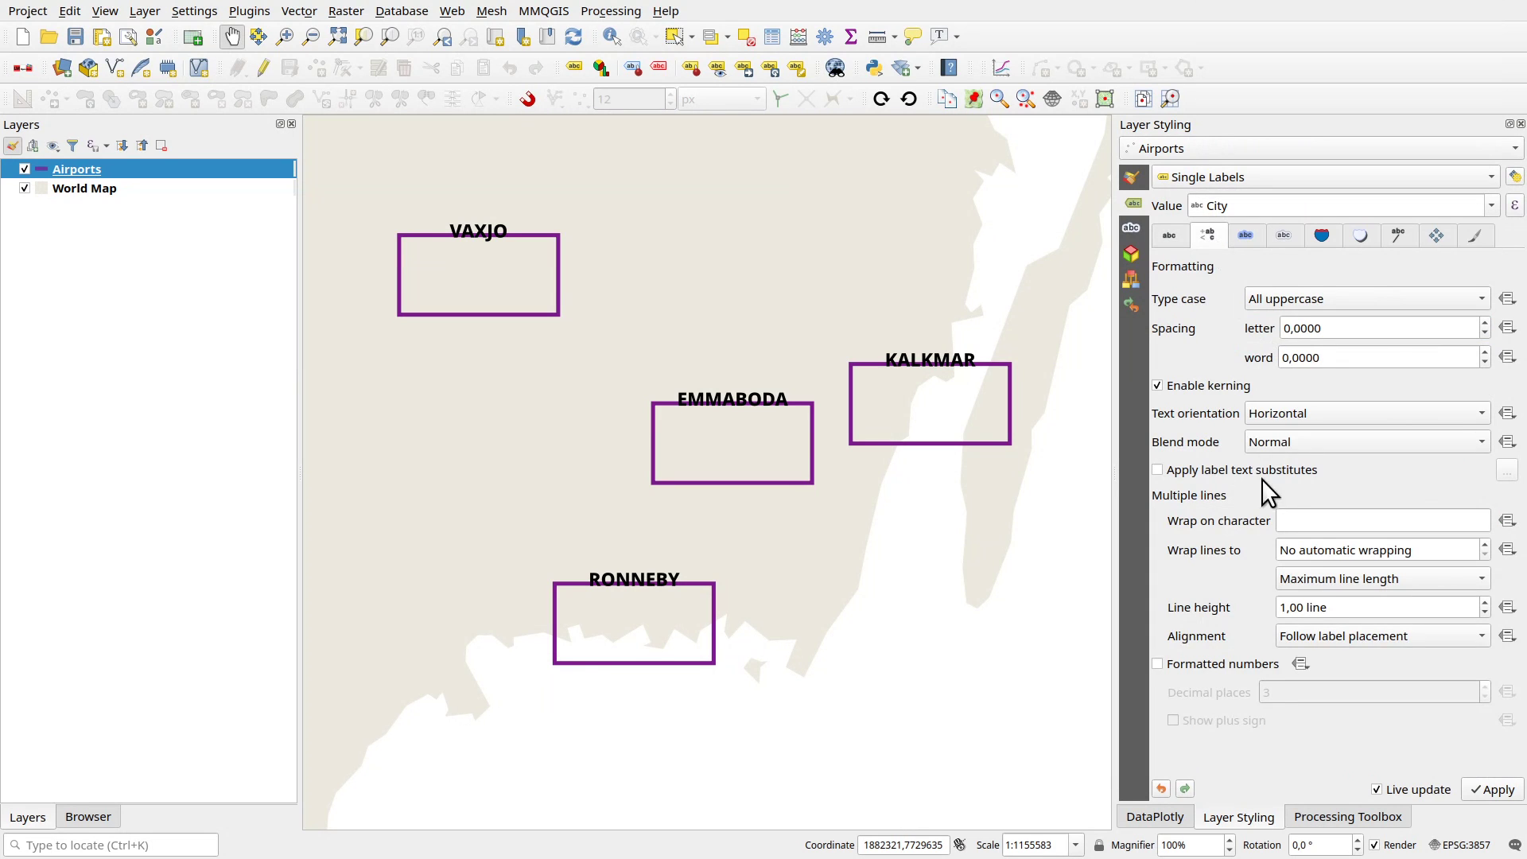
pyautogui.scroll(12, 1392, 332)
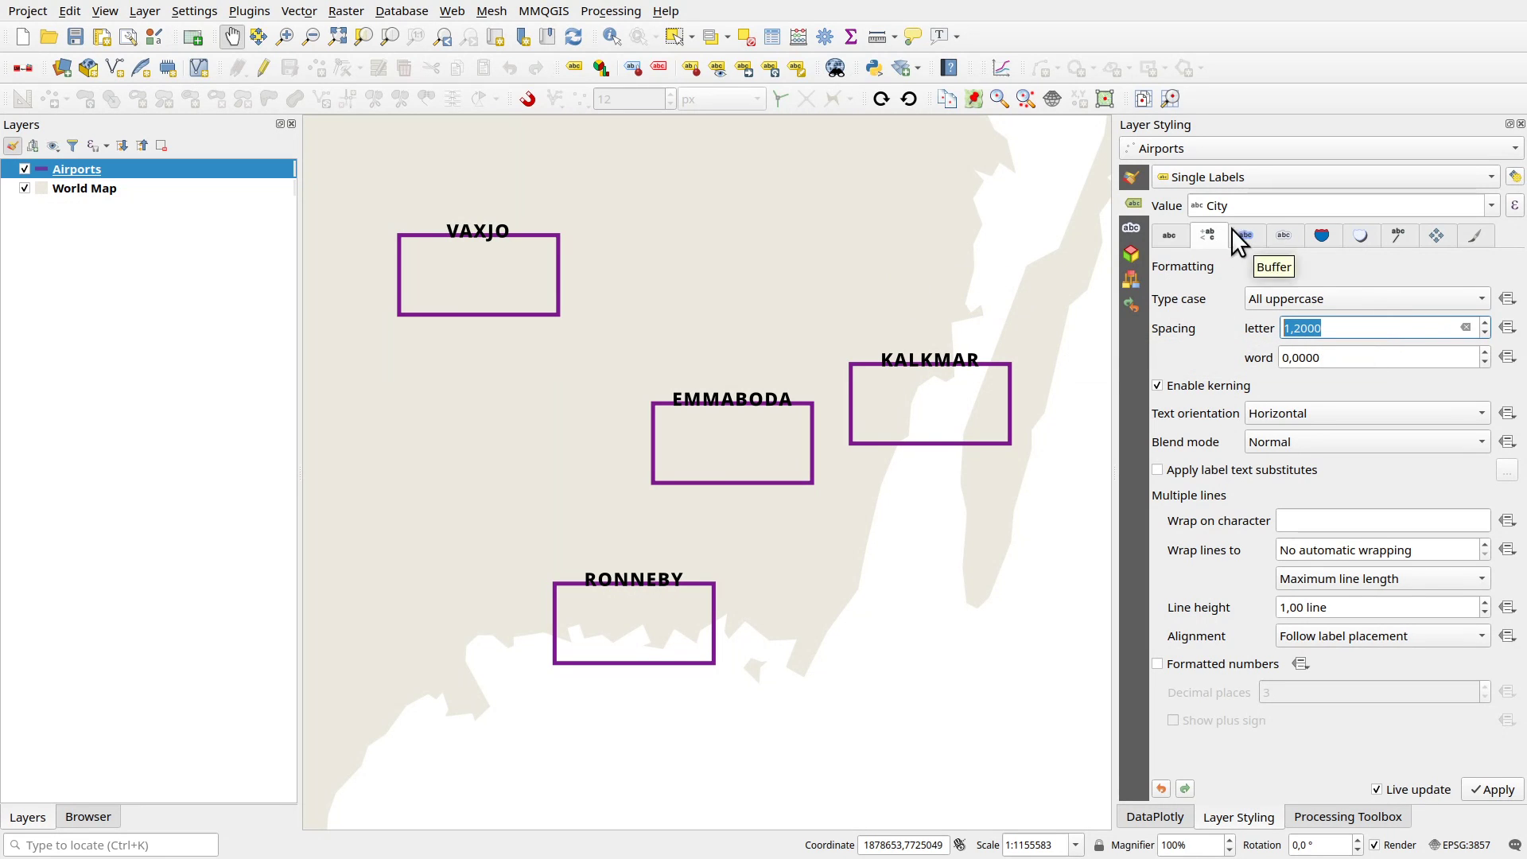
# - Colour the city labels purple from the recent swatches
pyautogui.click(1168, 235)
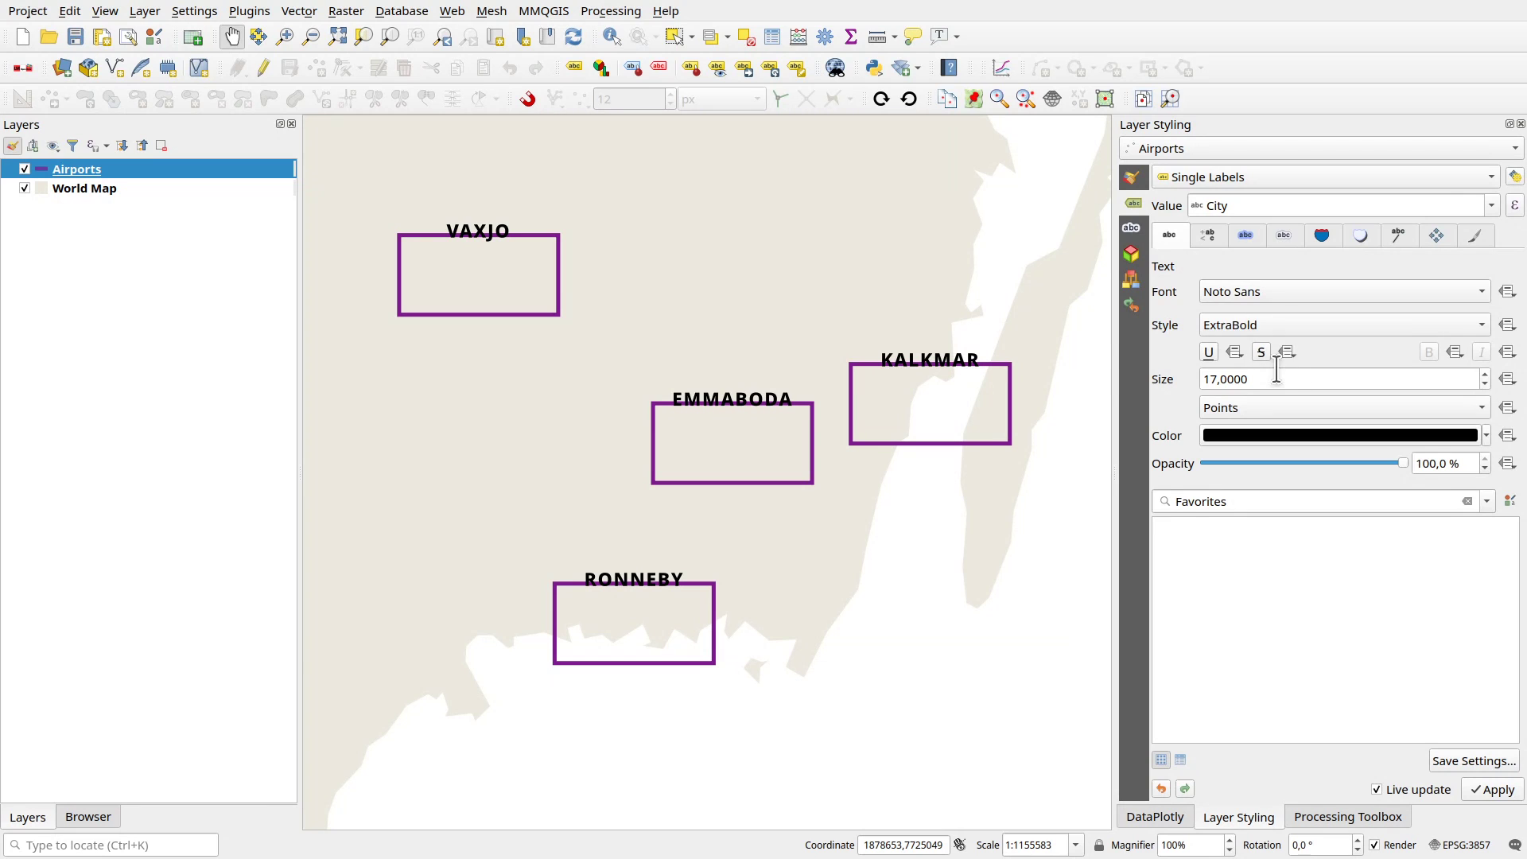
pyautogui.scroll(1, 1277, 379)
pyautogui.scroll(2, 1277, 374)
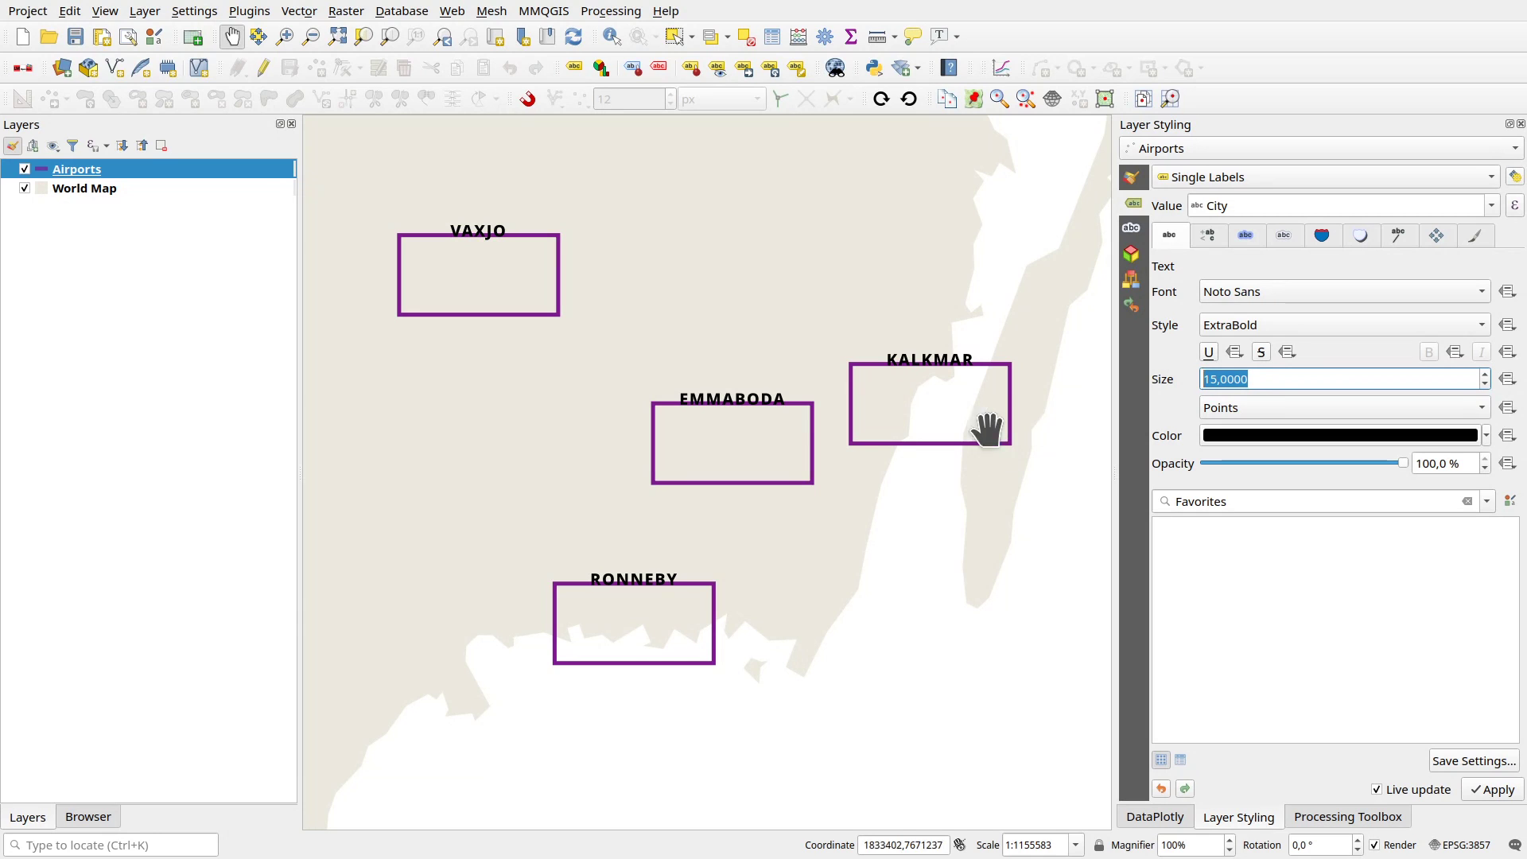
pyautogui.click(1486, 435)
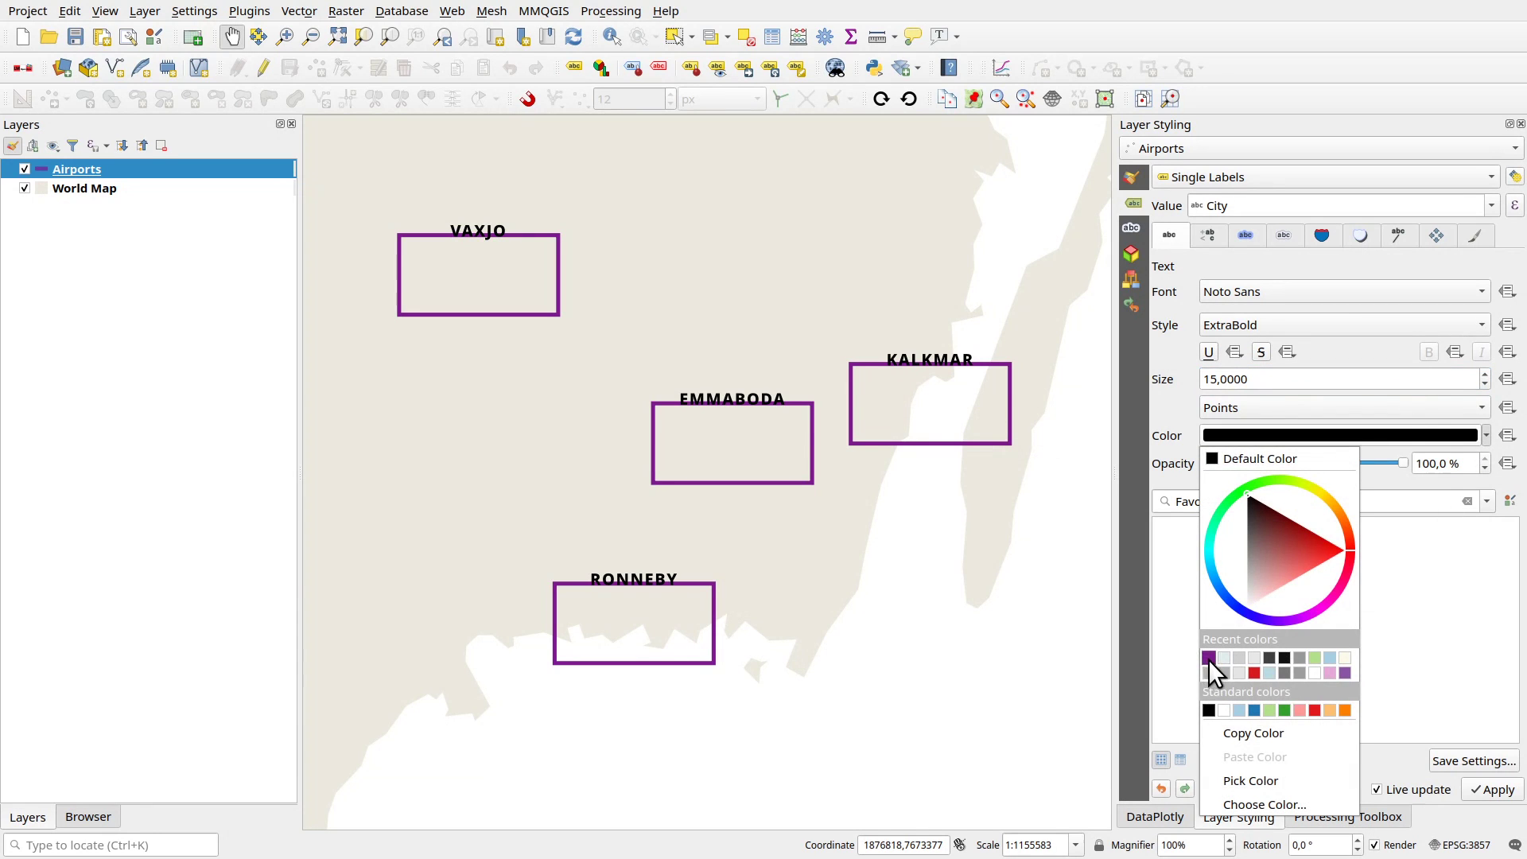
pyautogui.click(1208, 659)
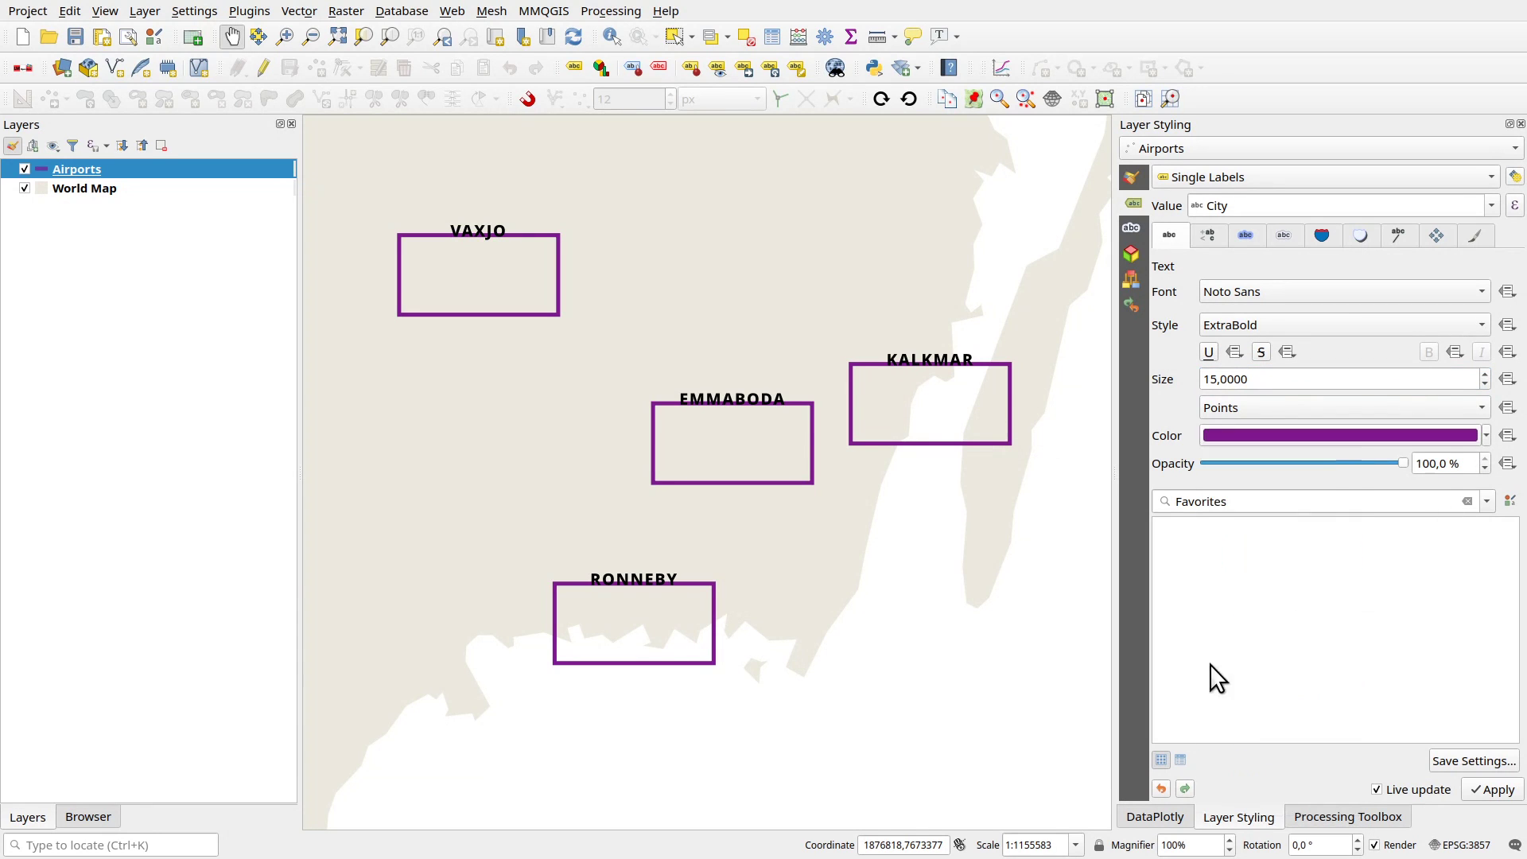
# - Enable the label mask and set its pen join style to Bevel
pyautogui.click(1282, 232)
pyautogui.click(1201, 272)
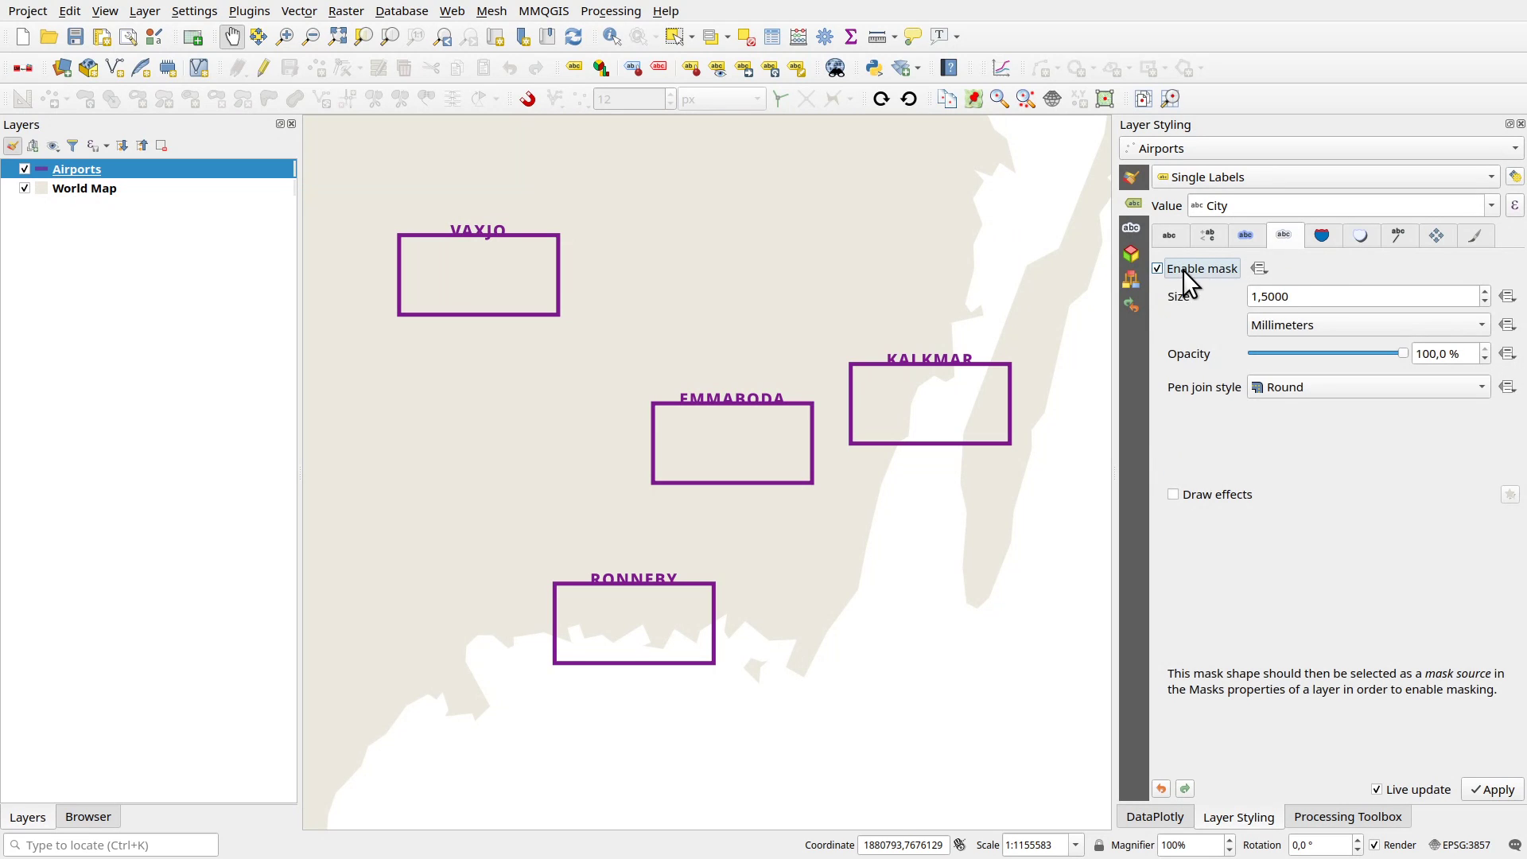
pyautogui.click(1338, 388)
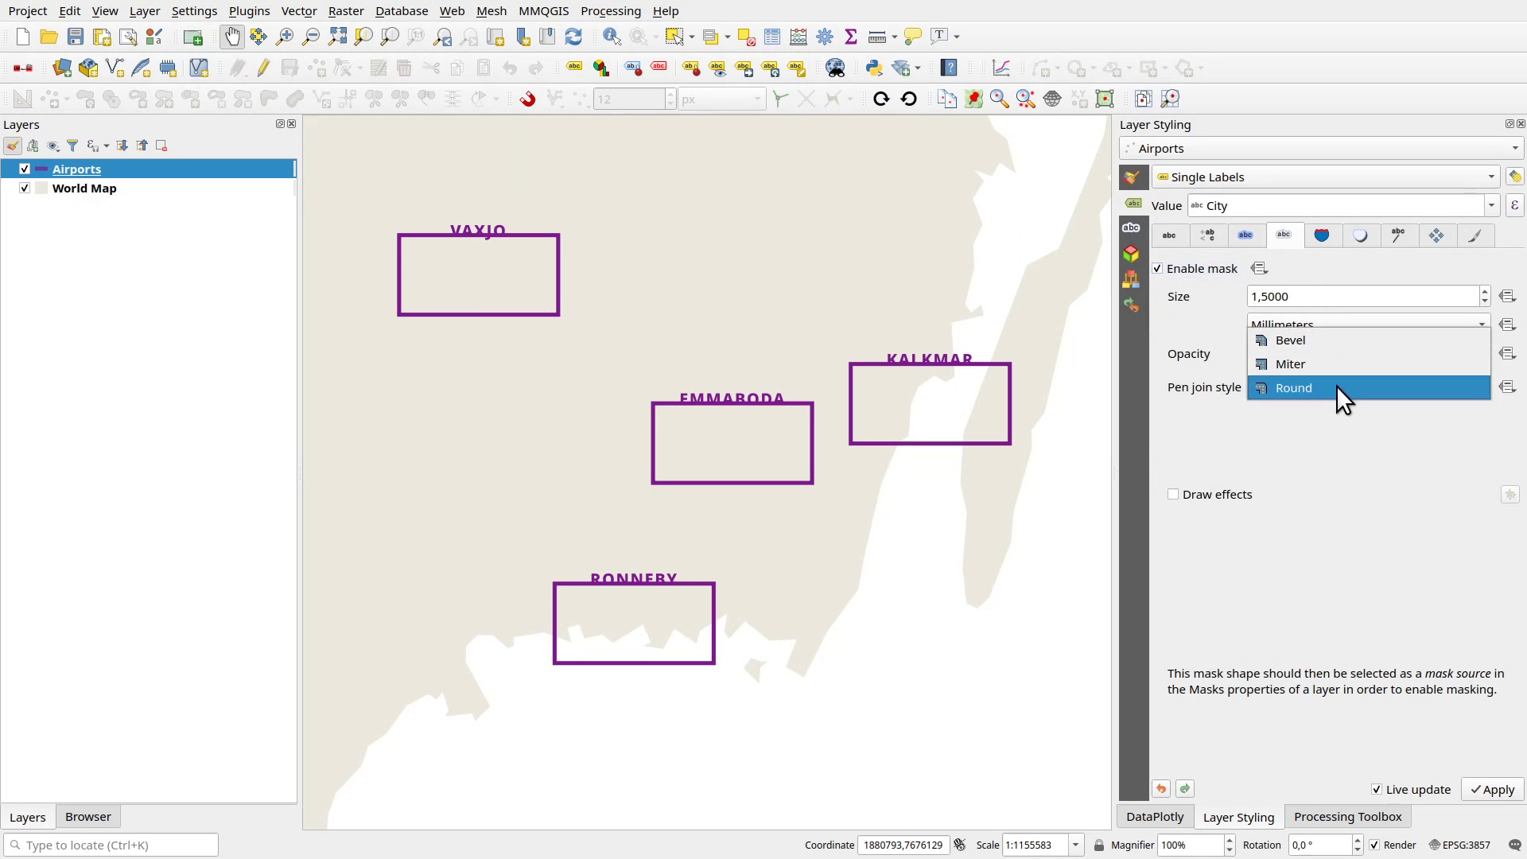
pyautogui.click(1296, 341)
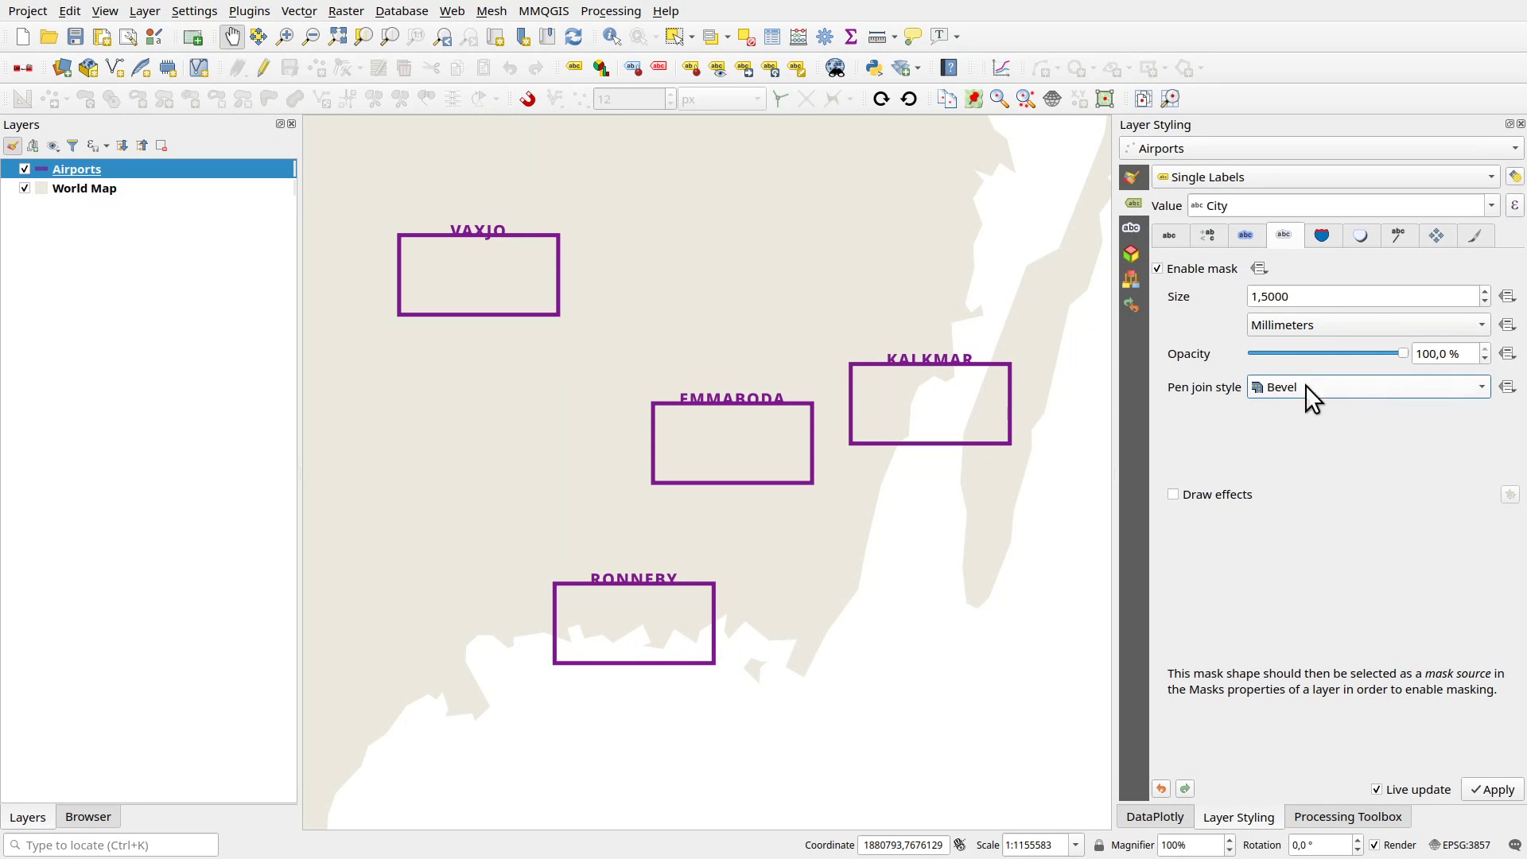
# - Override the mask's pen join style with the expression 'miter'
pyautogui.click(1508, 388)
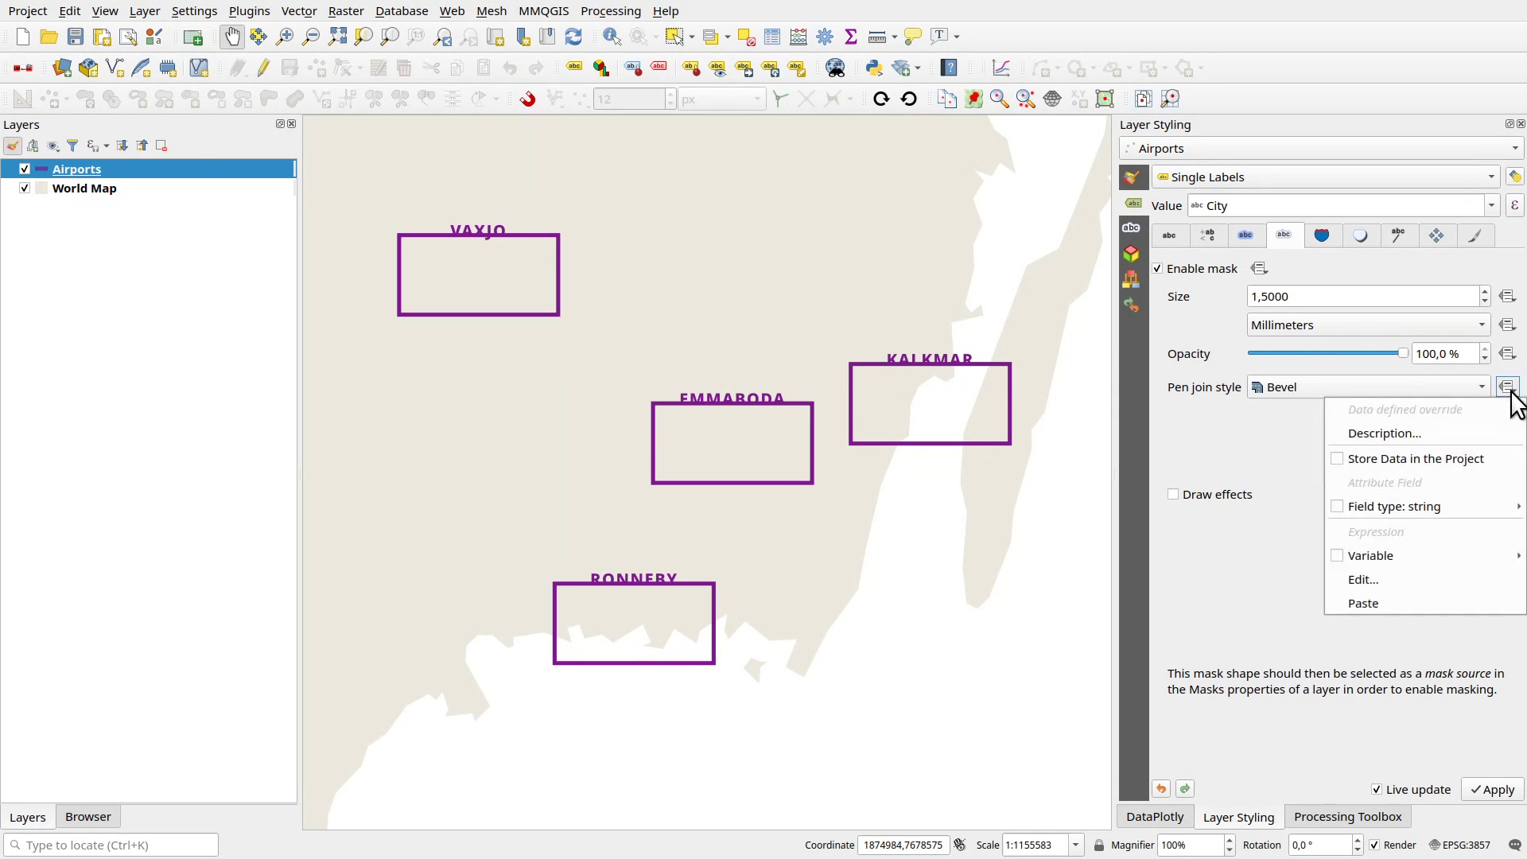
pyautogui.click(1378, 579)
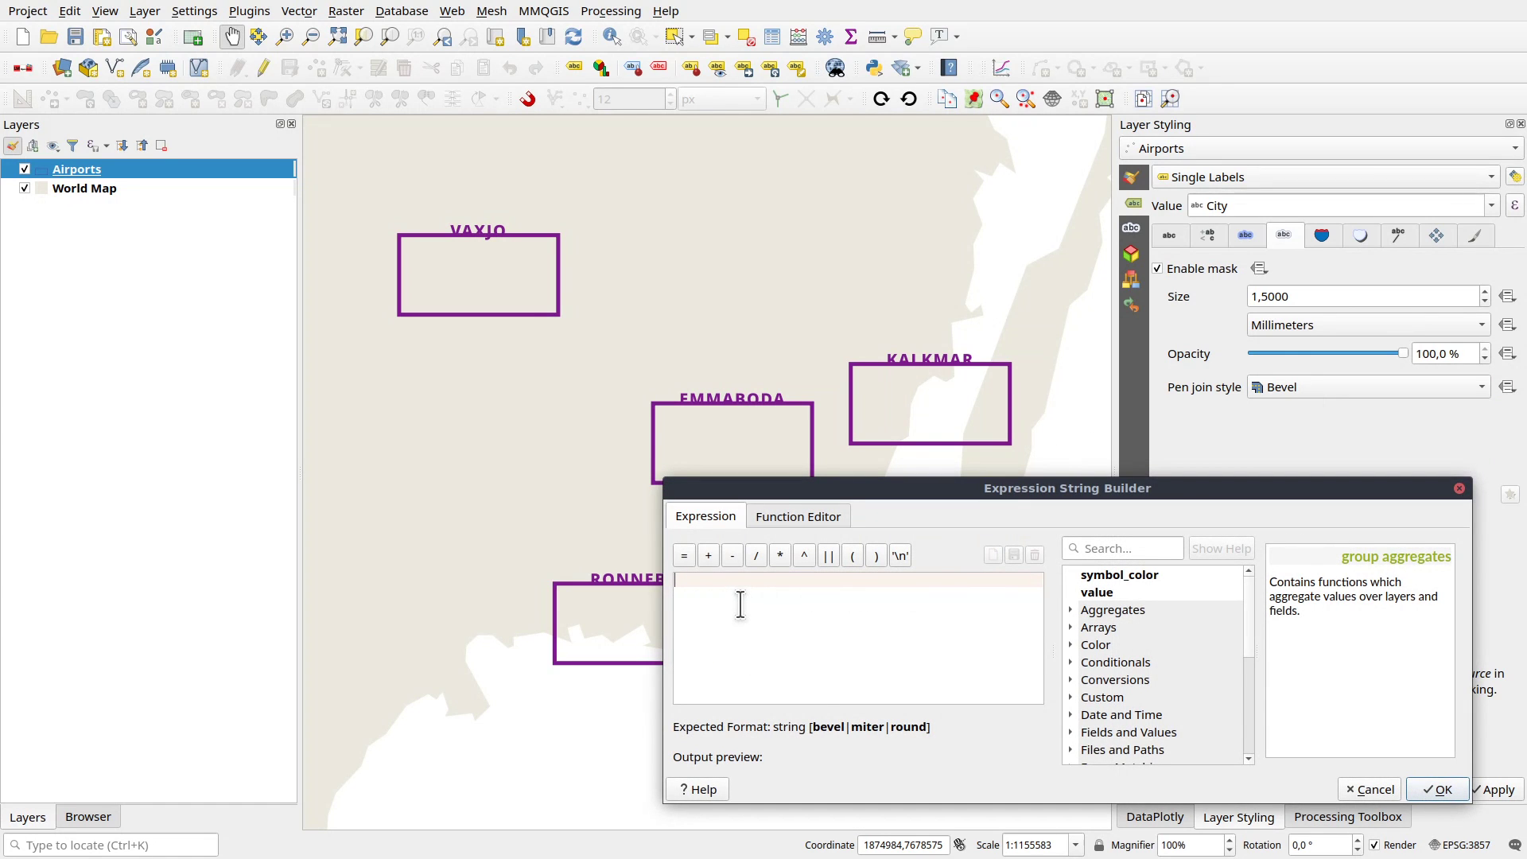
pyautogui.write("'")
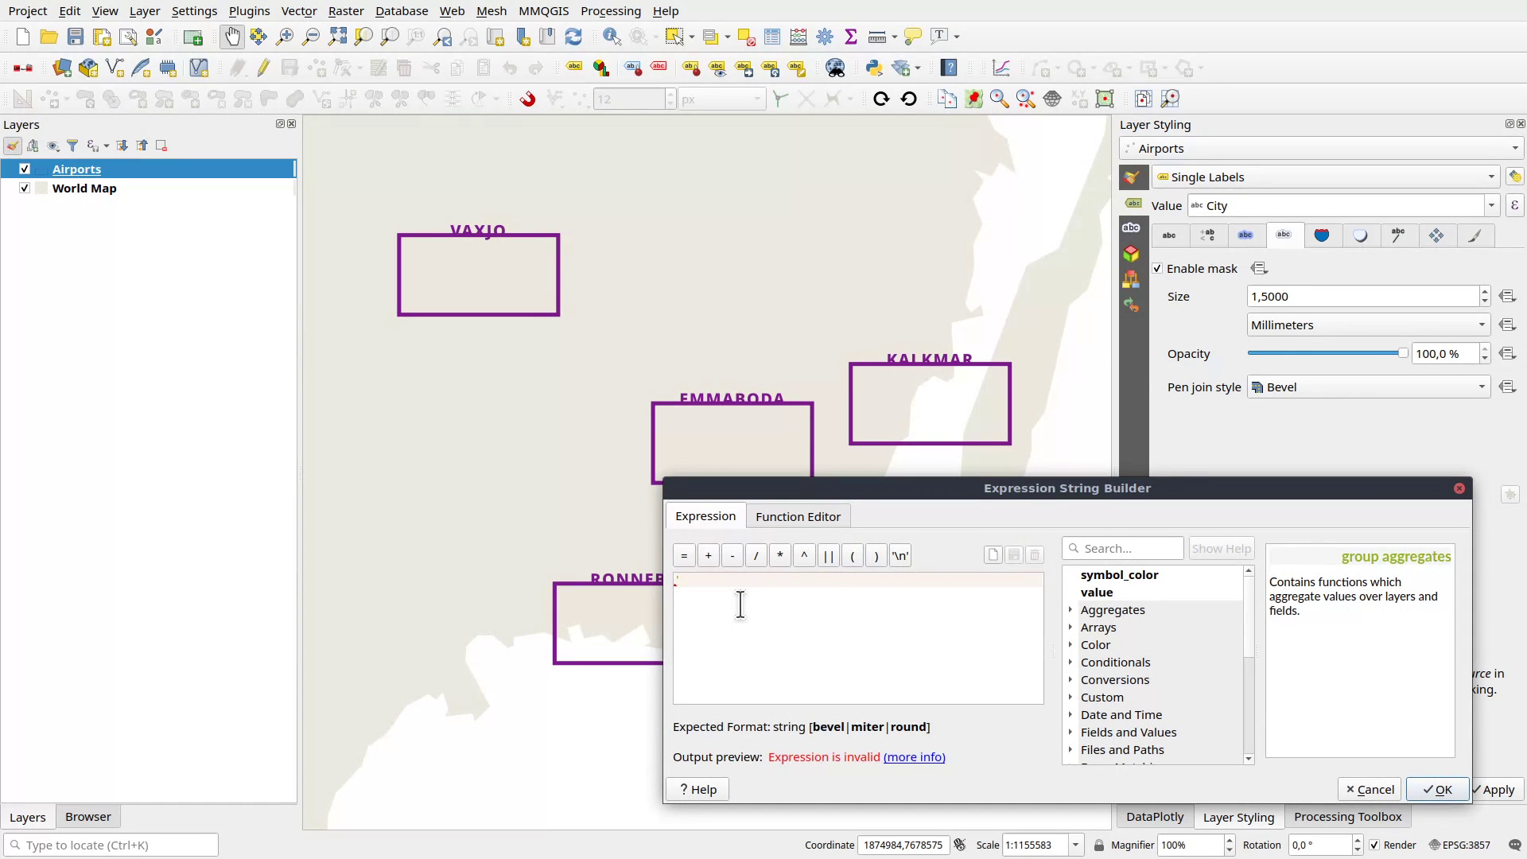
pyautogui.write("miter'")
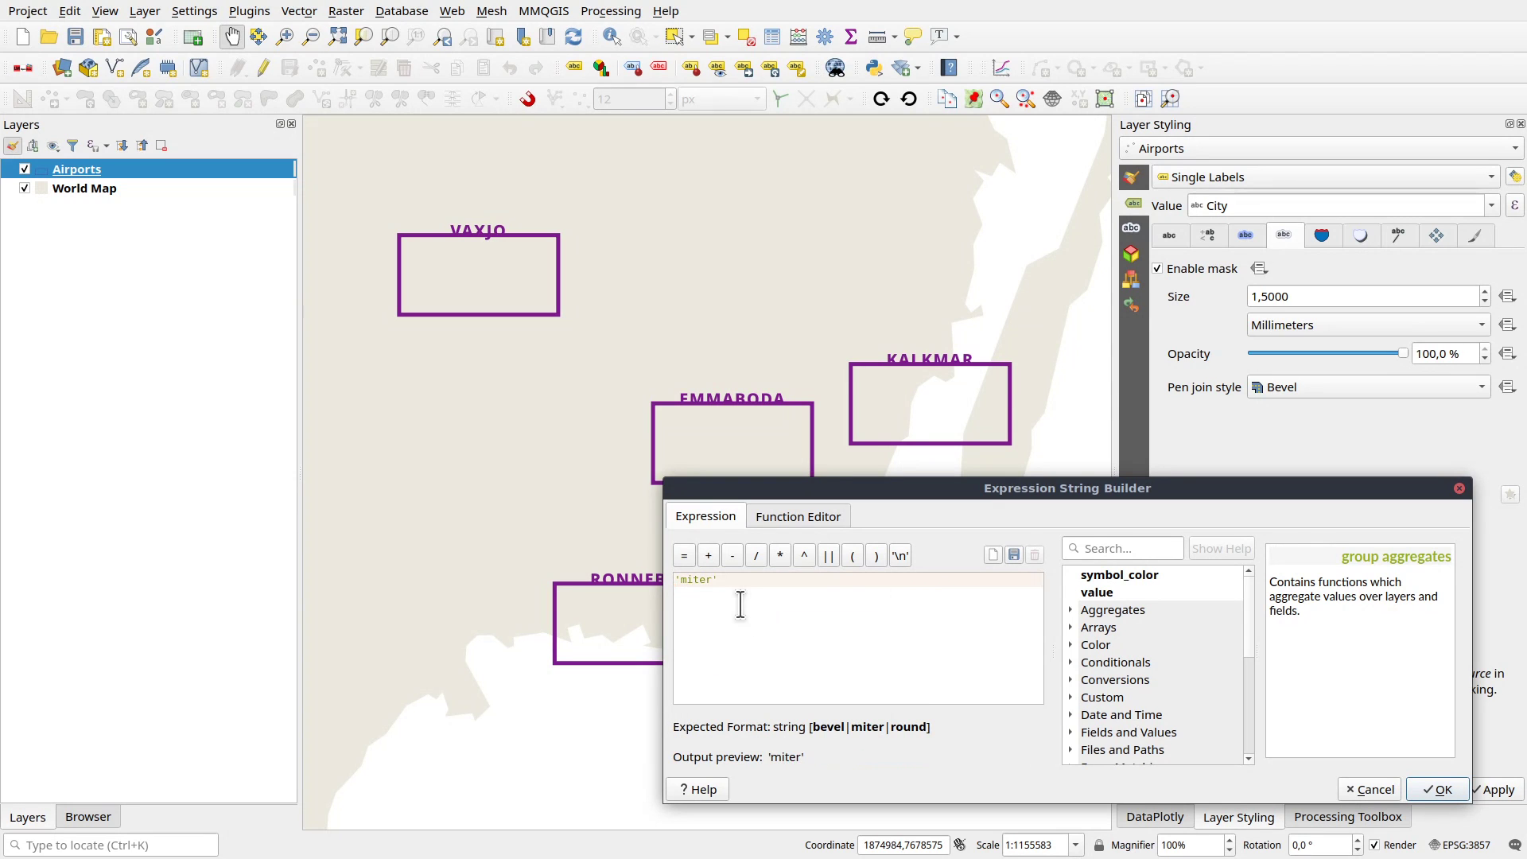
pyautogui.click(1441, 789)
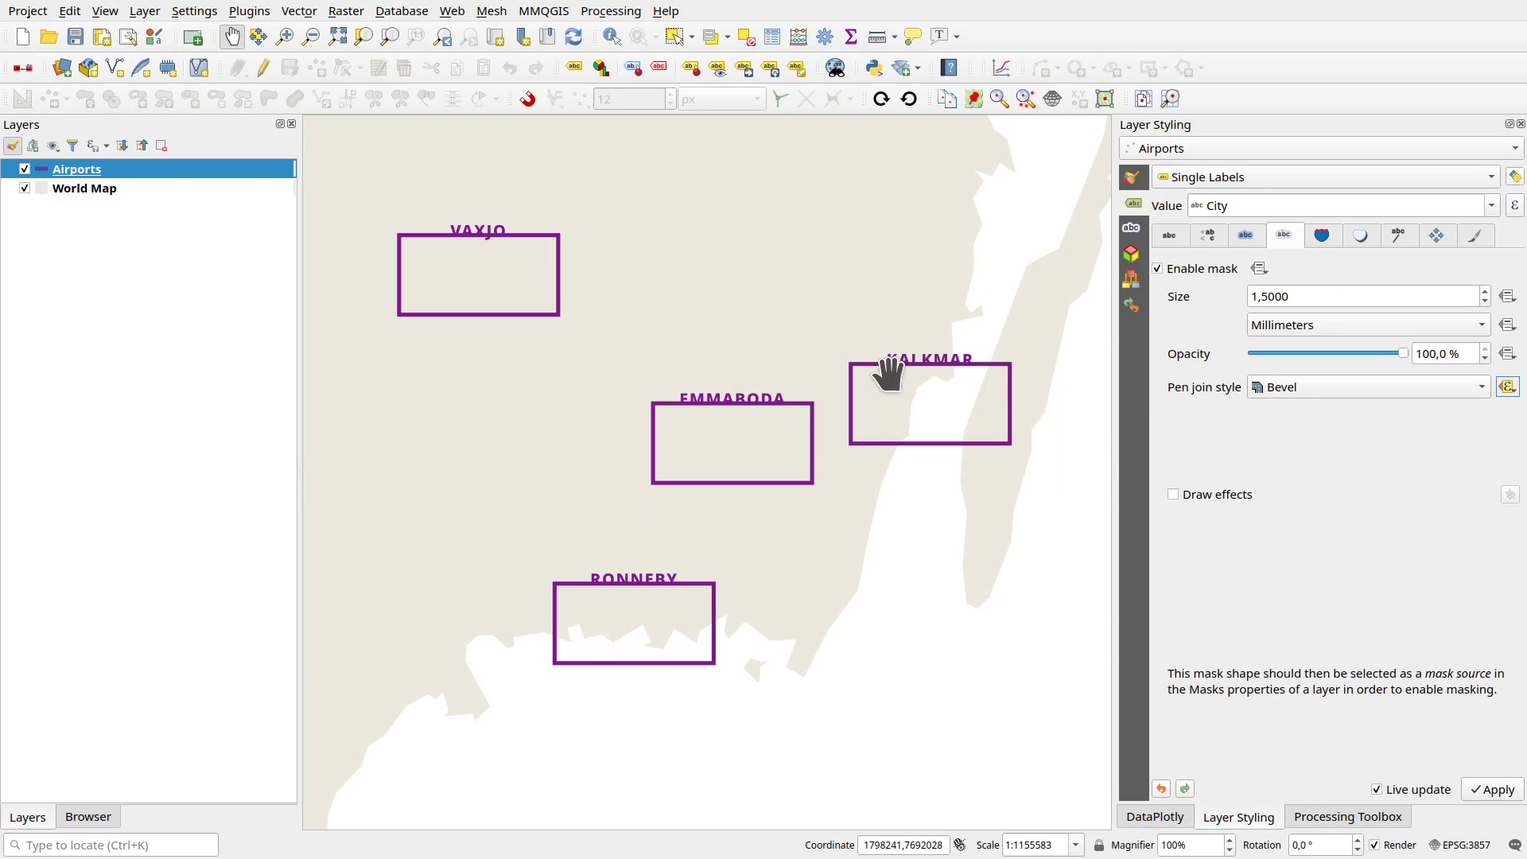
# - Mask the frame symbol layer with the label mask and widen the mask to 2.4 mm
pyautogui.click(1132, 230)
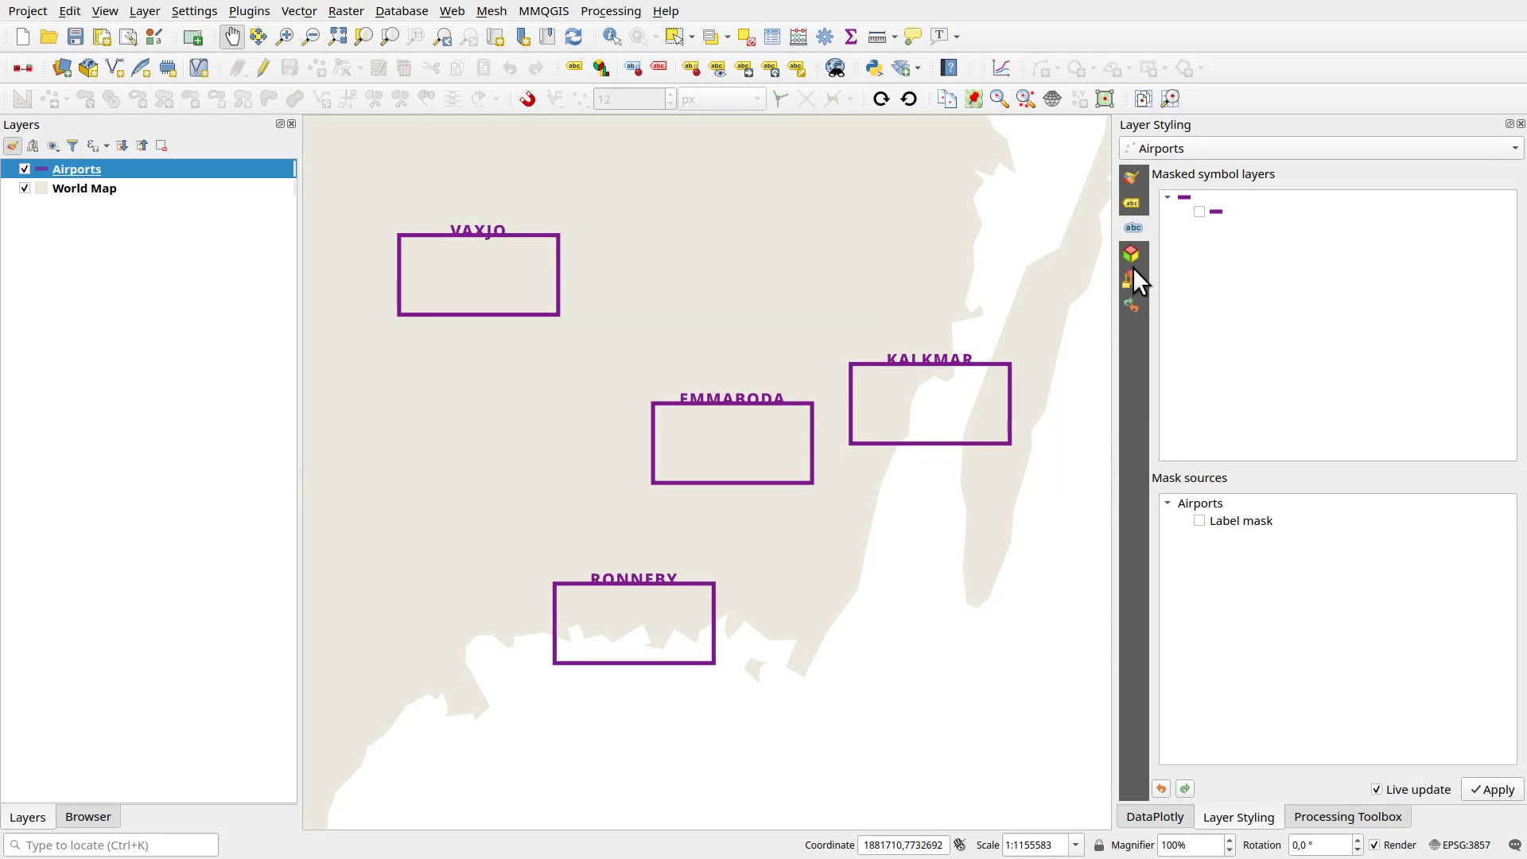
pyautogui.click(1199, 212)
pyautogui.click(1199, 521)
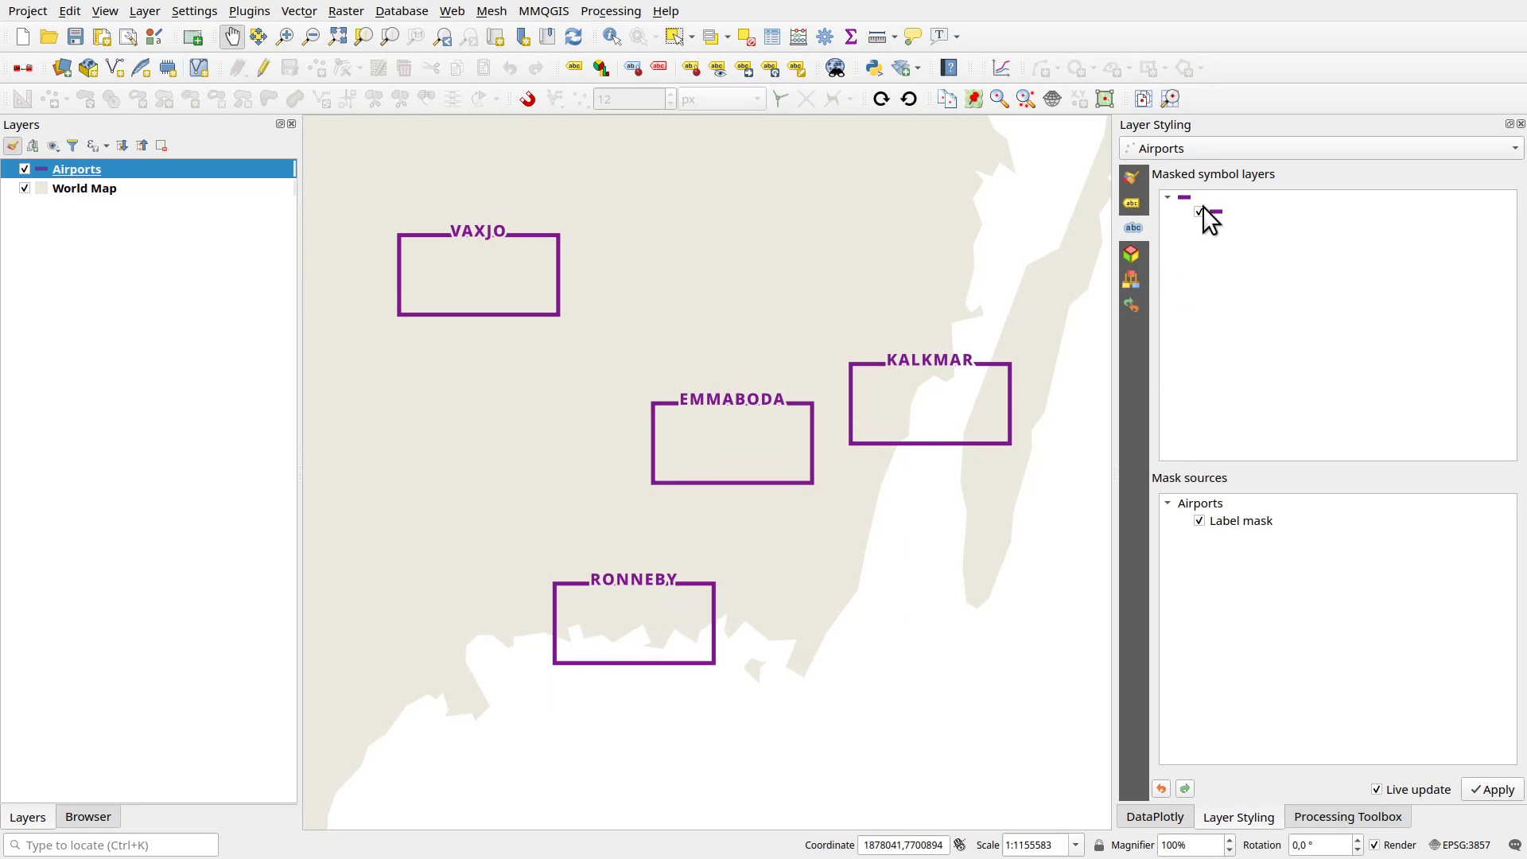
pyautogui.click(1130, 206)
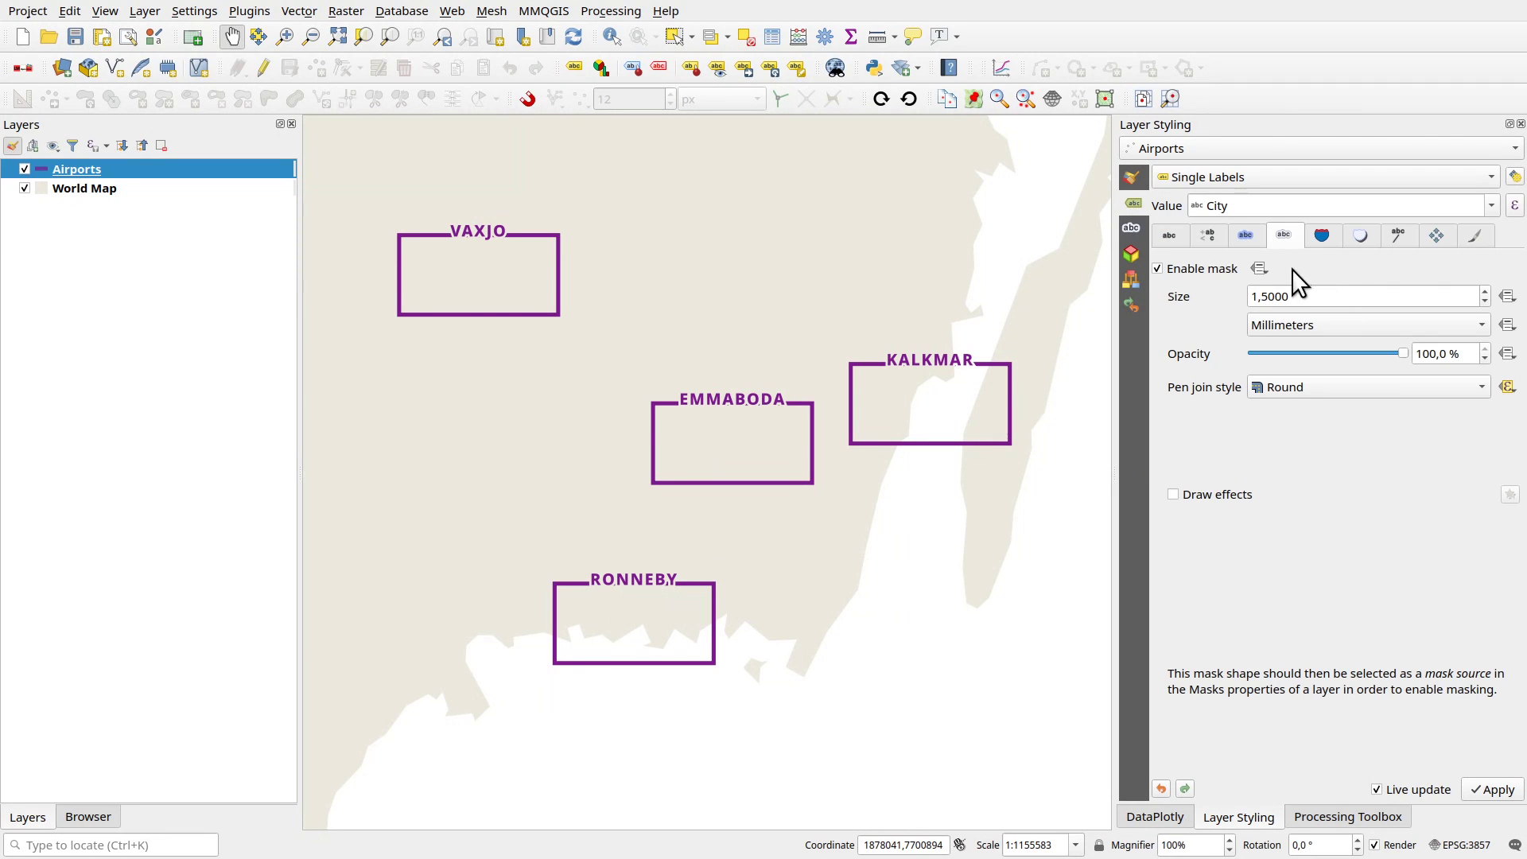
pyautogui.scroll(1, 1303, 295)
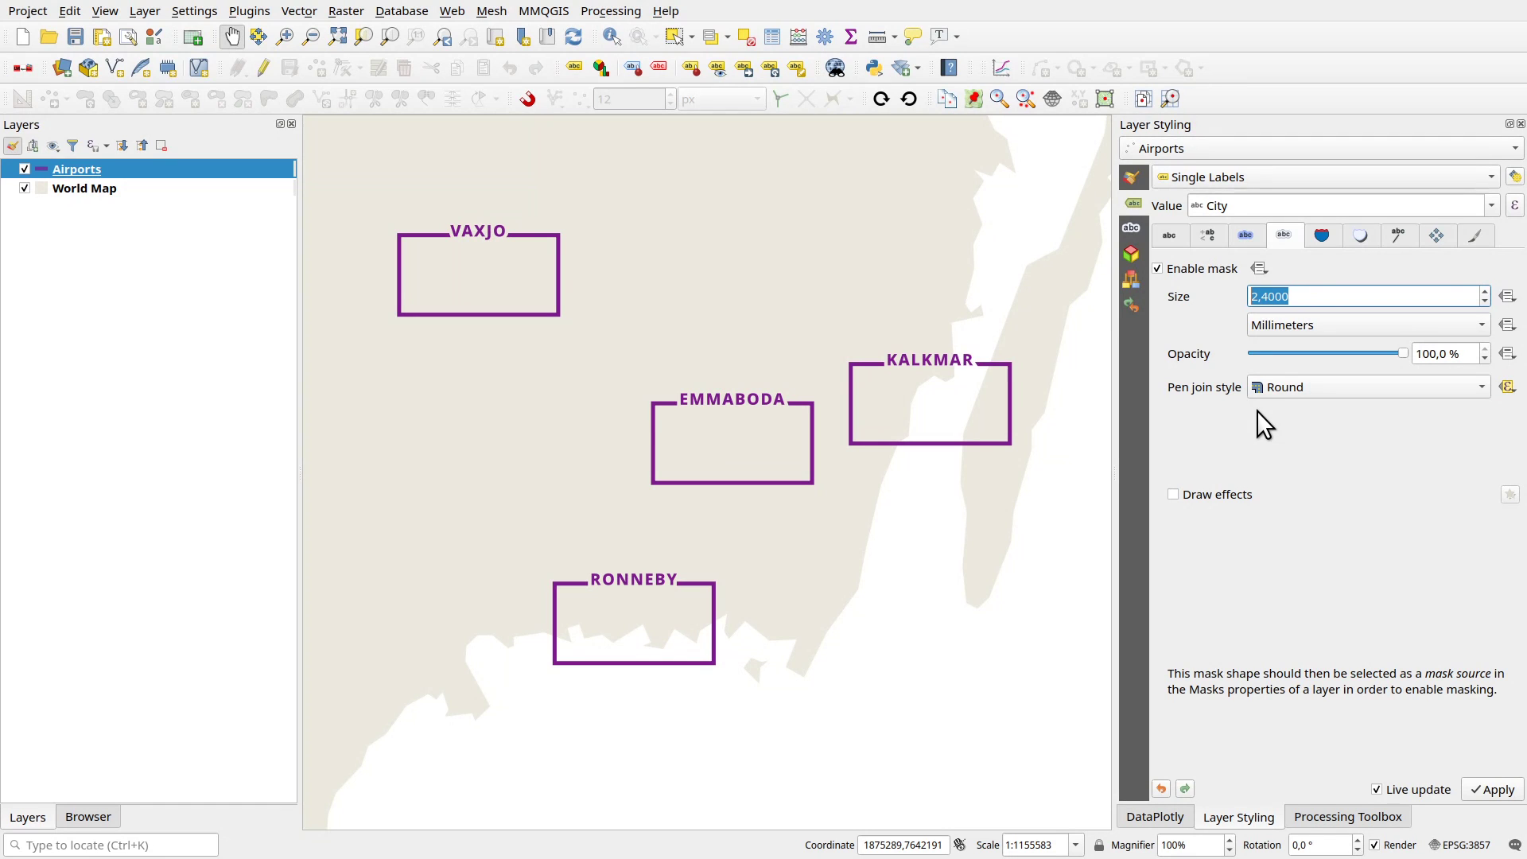
# - Add a Font marker symbol layer to the airport symbol
pyautogui.click(1133, 177)
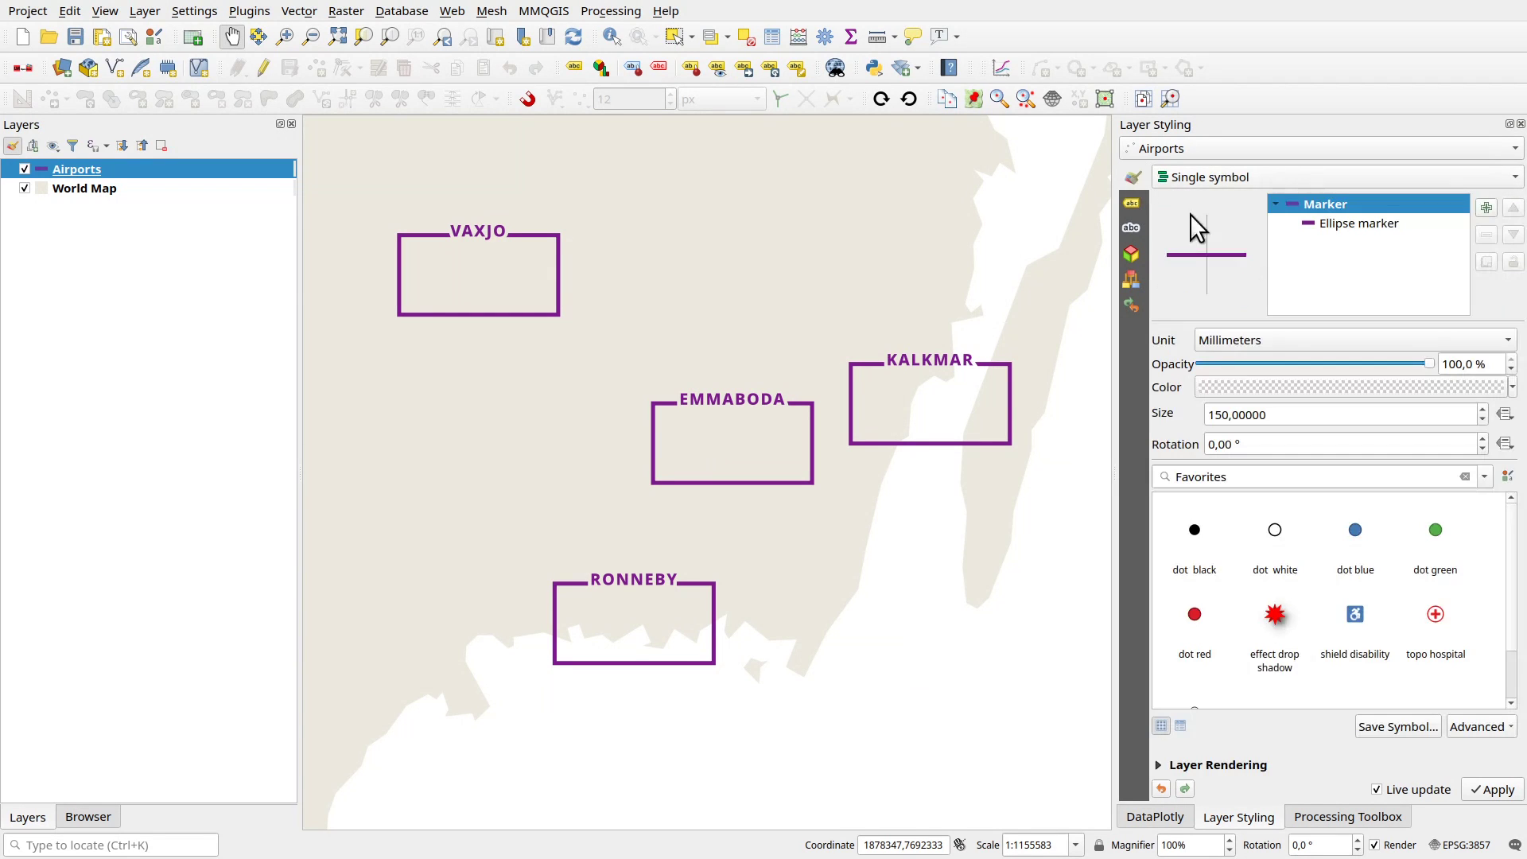
pyautogui.click(1486, 207)
pyautogui.click(1358, 342)
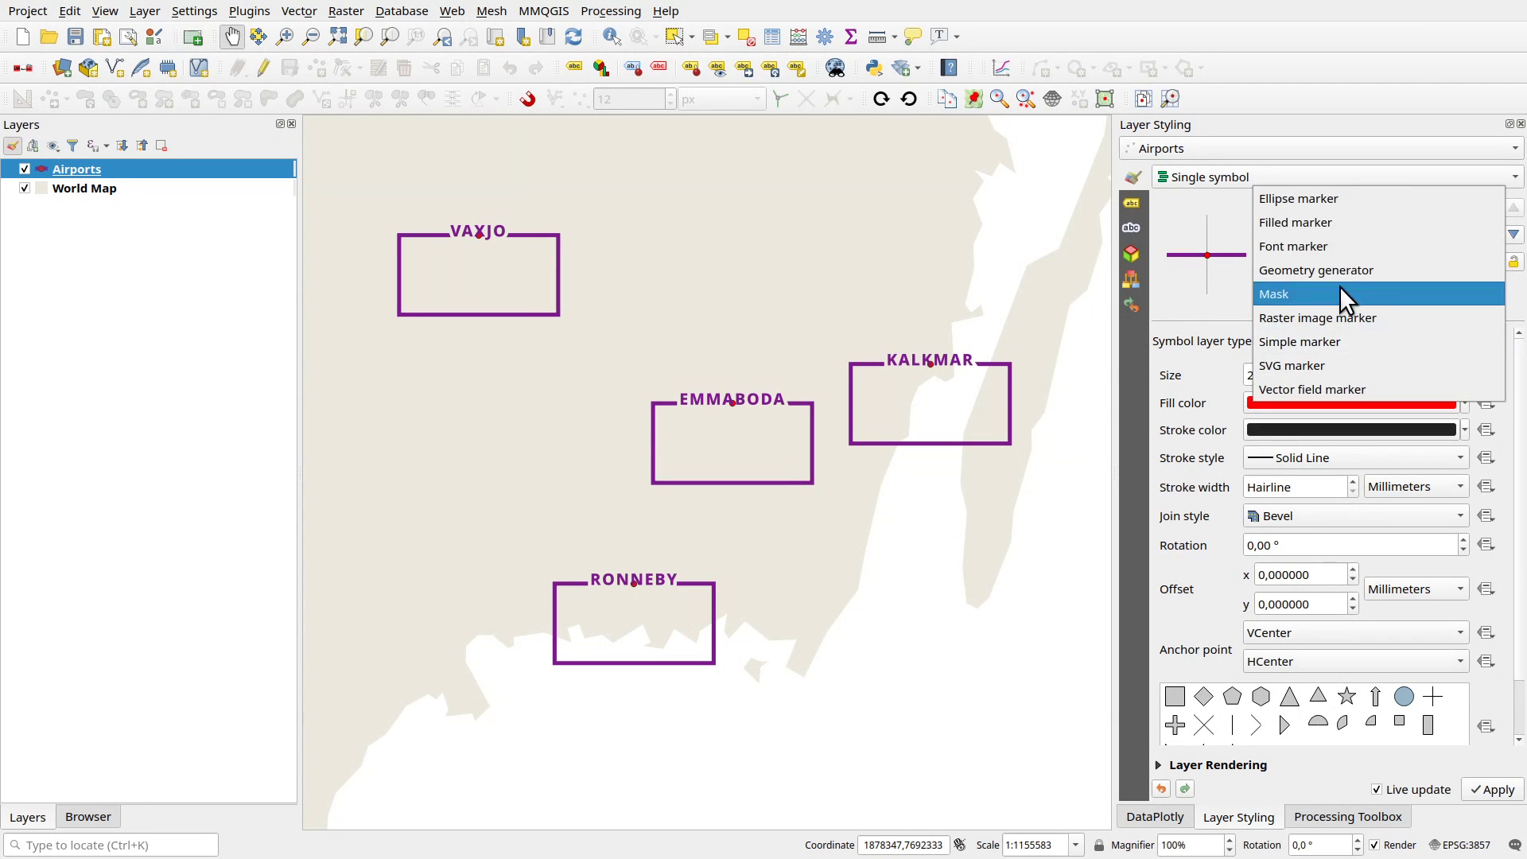
pyautogui.click(1321, 248)
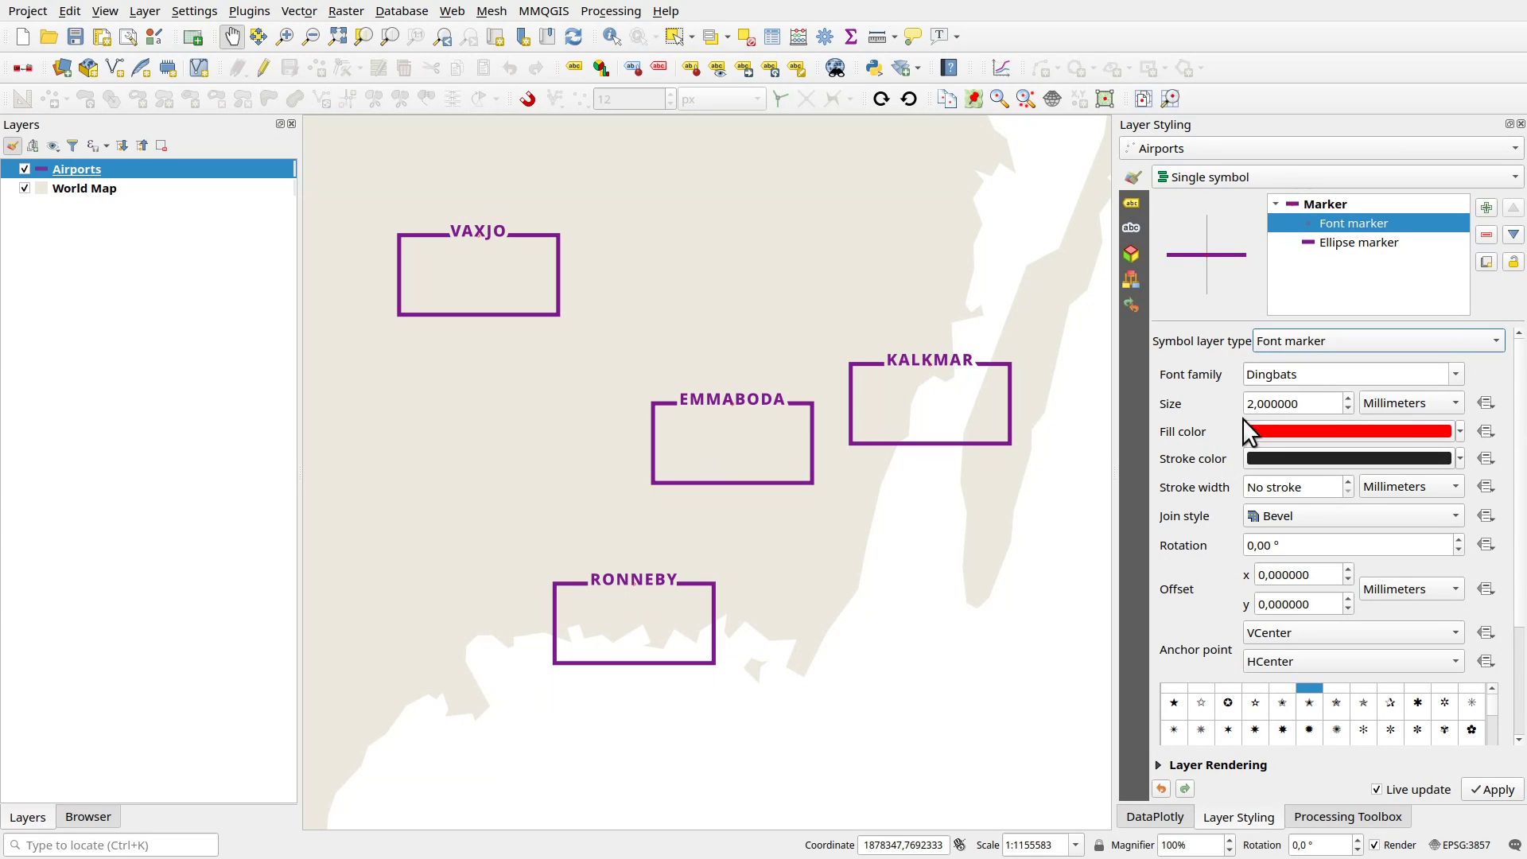
# - Set the font marker to XBAND Rough with a purple fill
pyautogui.click(1457, 375)
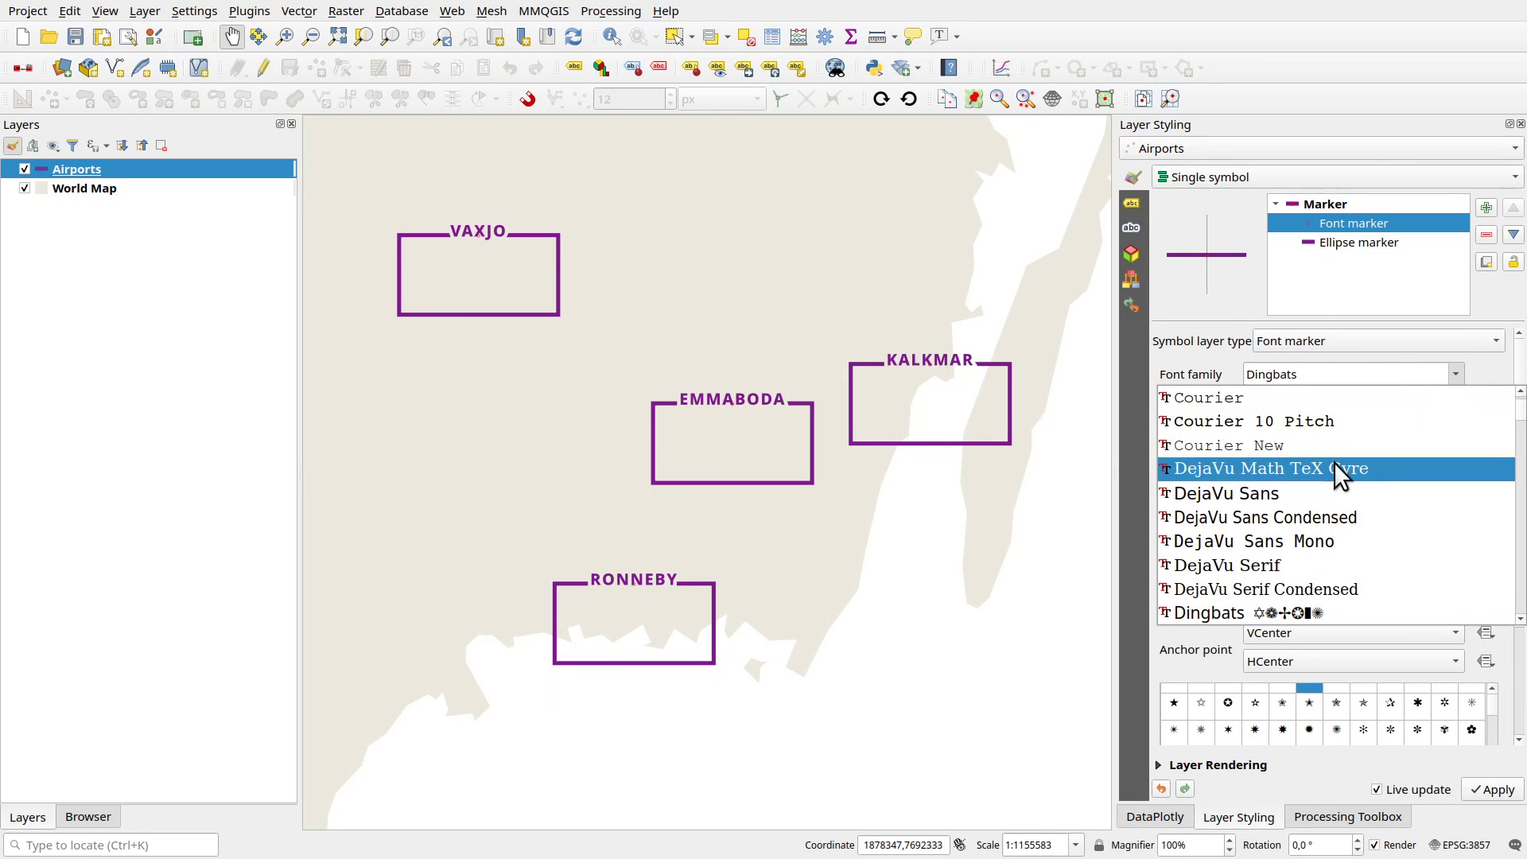
pyautogui.scroll(3, 1353, 465)
pyautogui.scroll(4, 1356, 460)
pyautogui.scroll(-1, 1356, 460)
pyautogui.scroll(-15, 1317, 502)
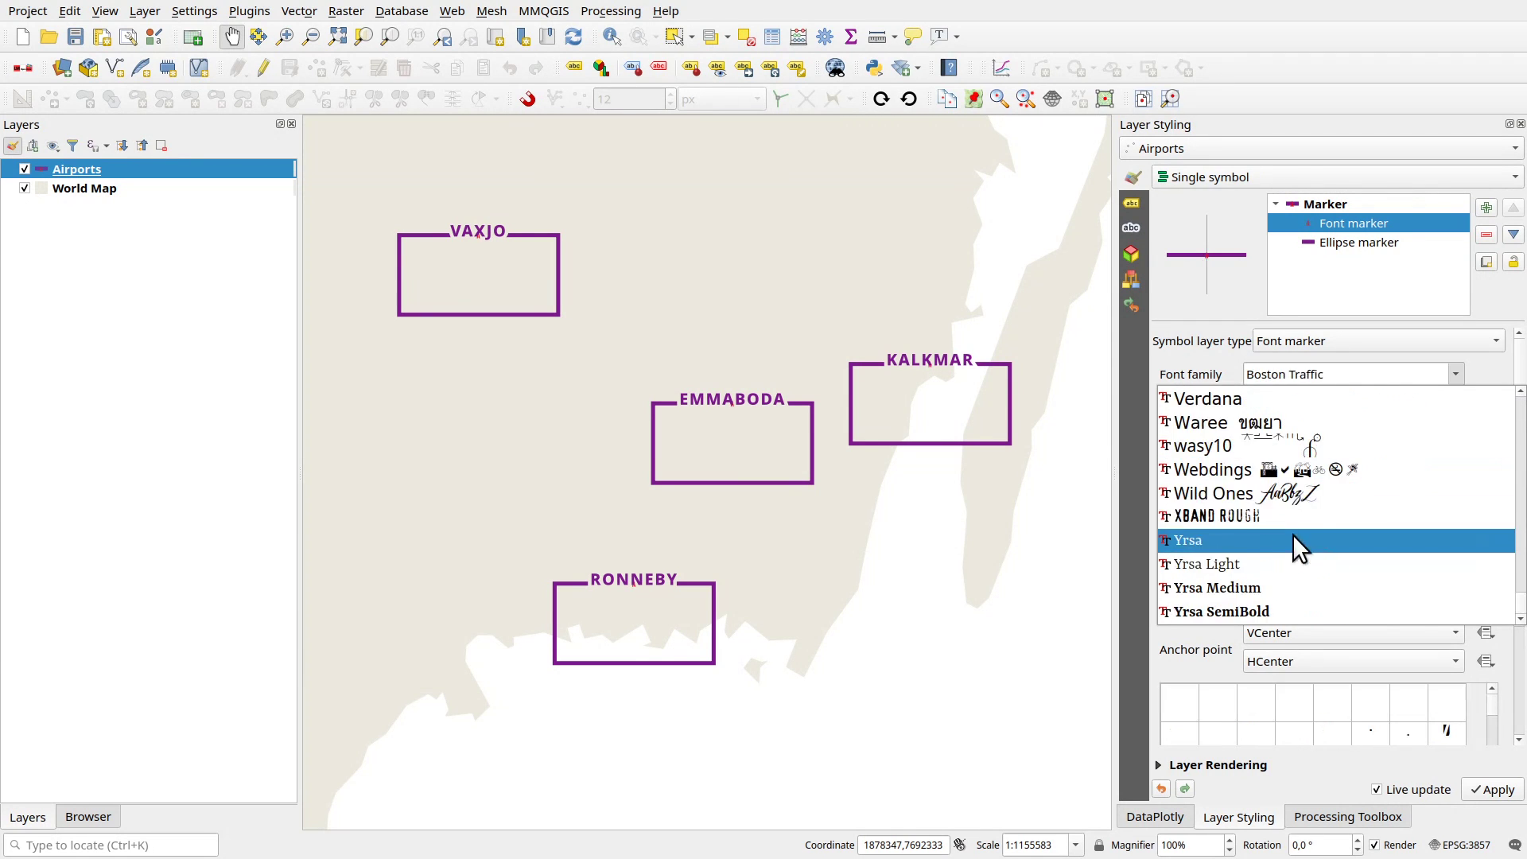
pyautogui.click(1244, 518)
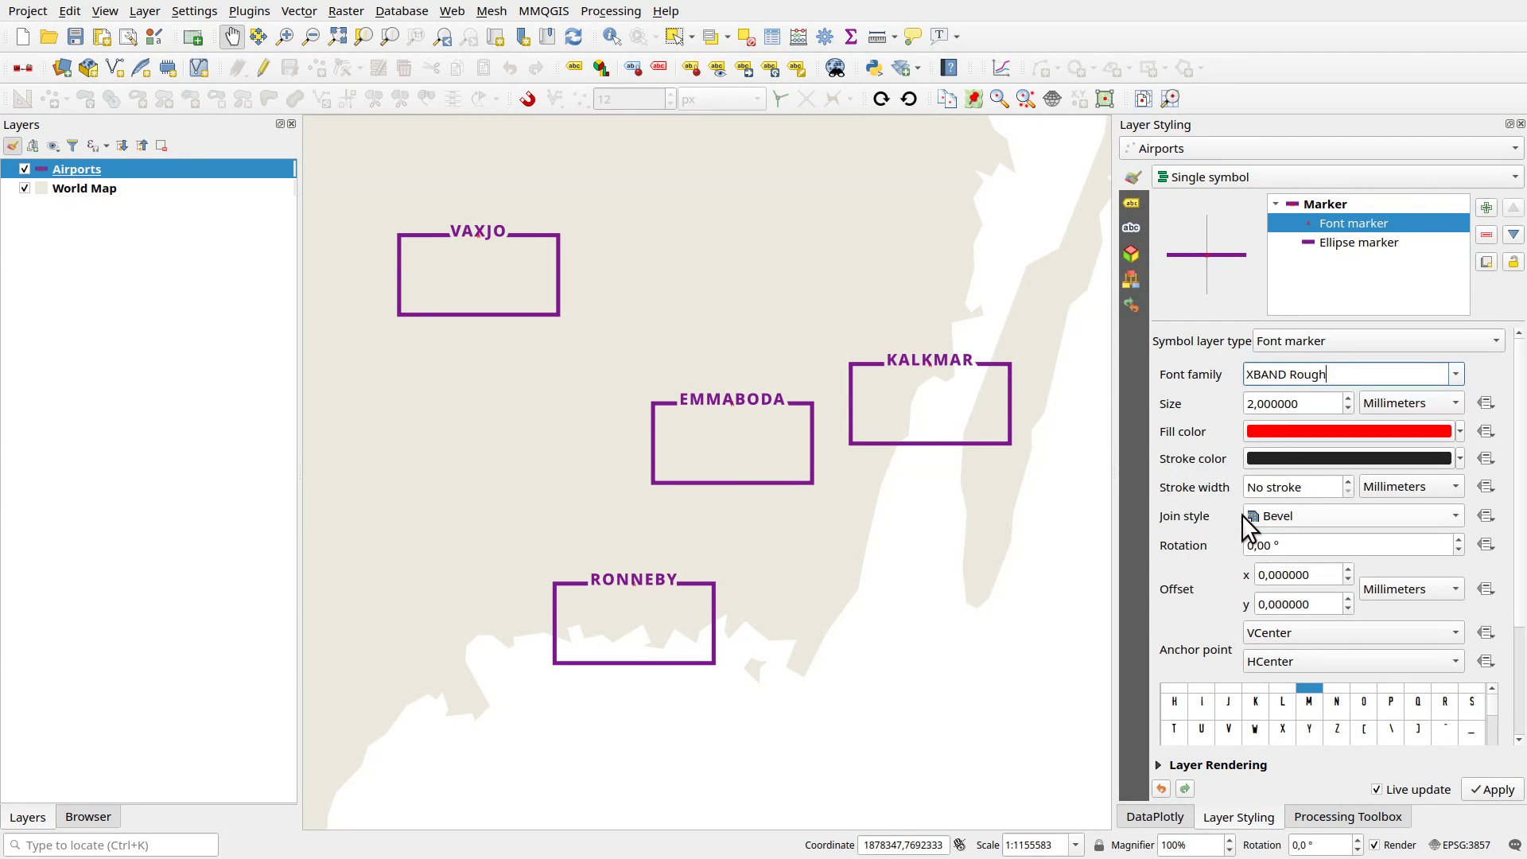
pyautogui.click(1460, 431)
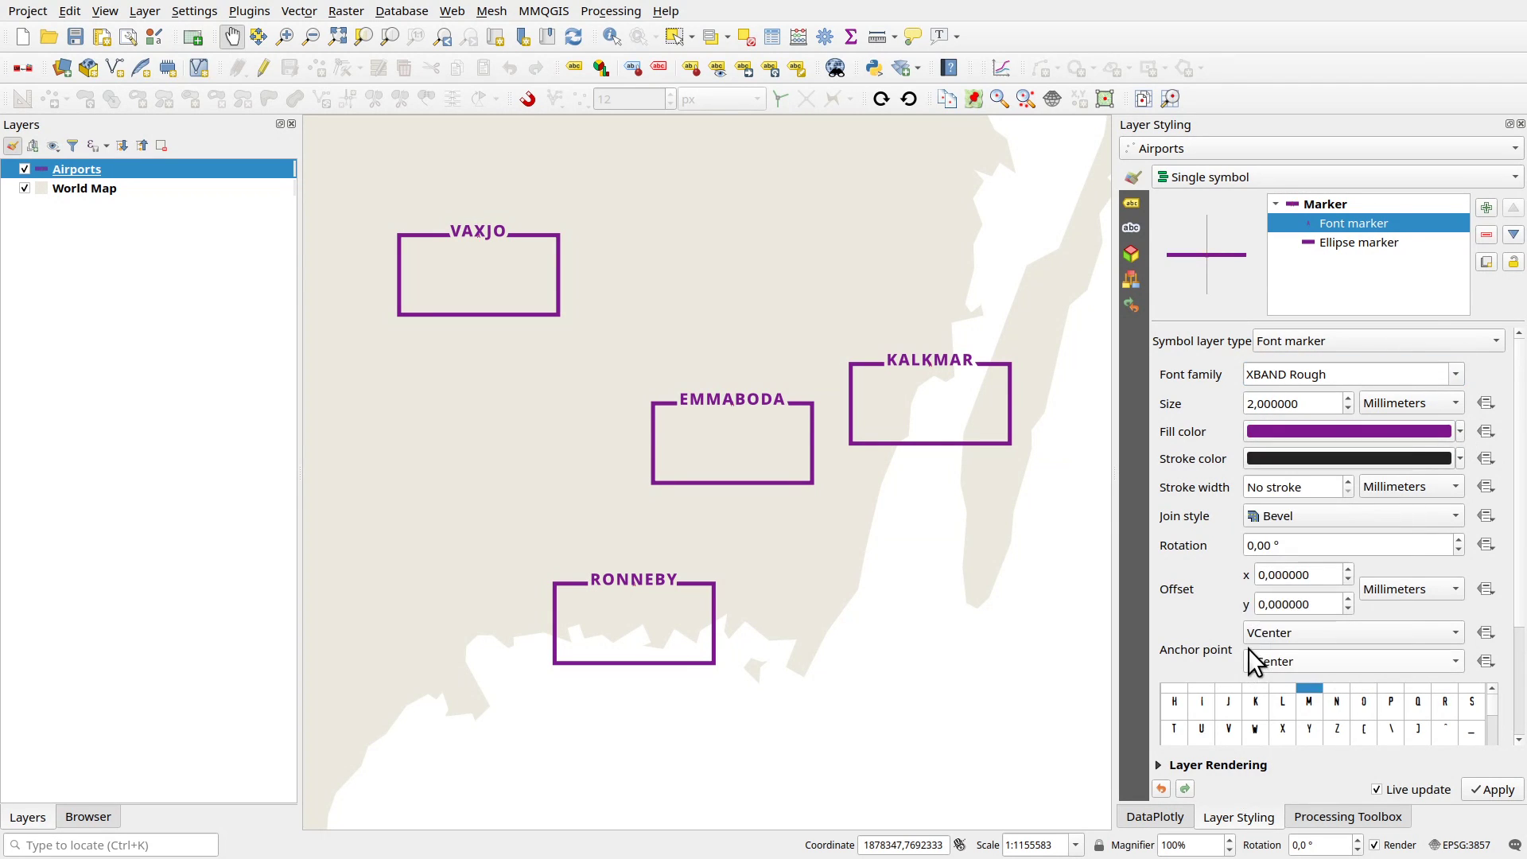
pyautogui.click(1252, 651)
# - Set the font marker size unit to Points and its size to 12
pyautogui.click(1392, 404)
pyautogui.click(1405, 430)
pyautogui.click(1312, 403)
pyautogui.moveTo(1312, 402); pyautogui.dragTo(1226, 400)
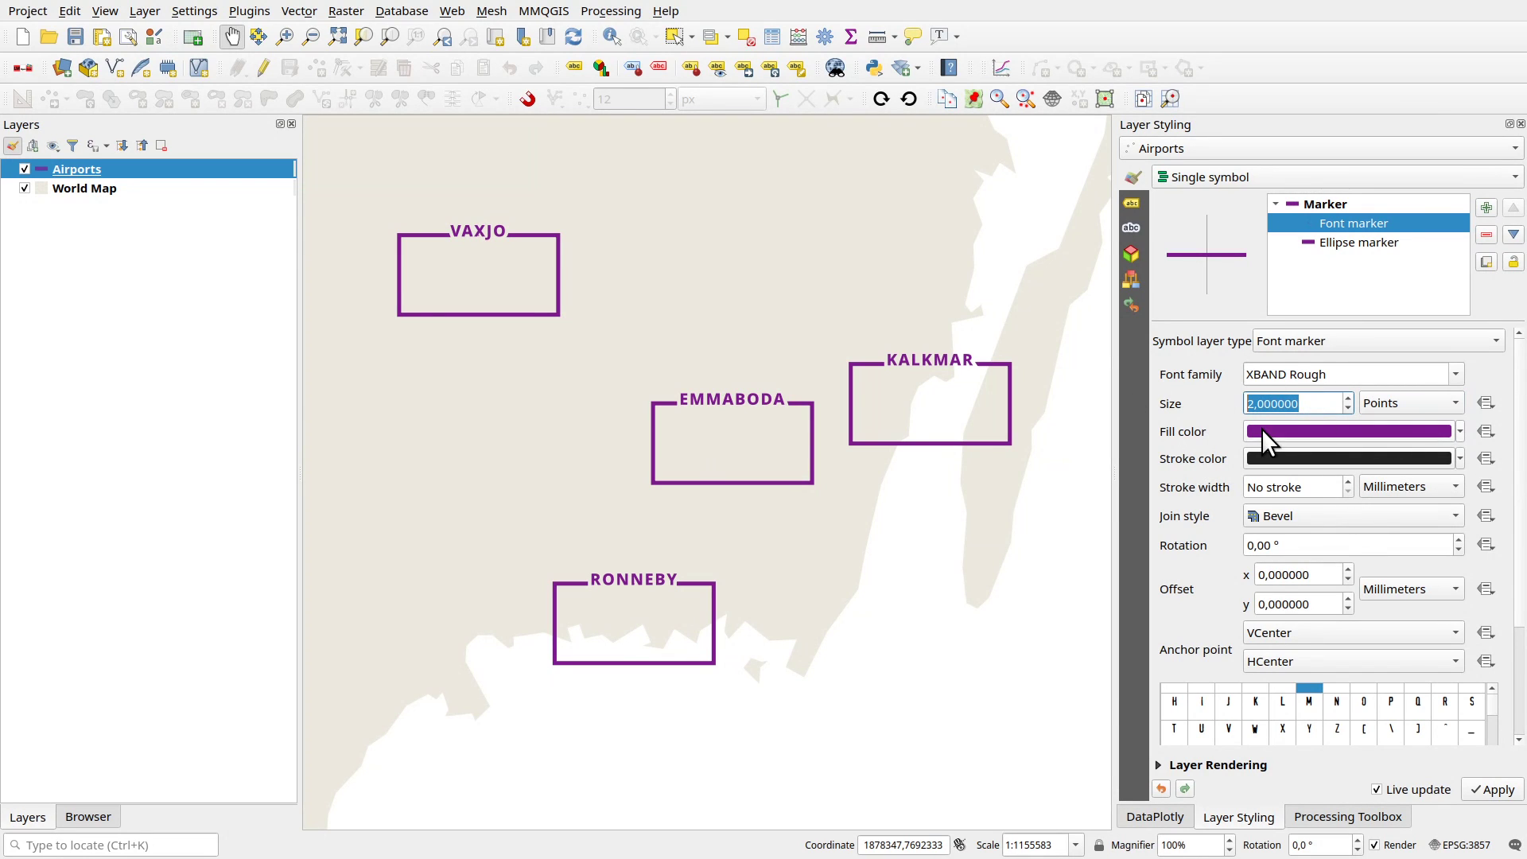
pyautogui.write('20')
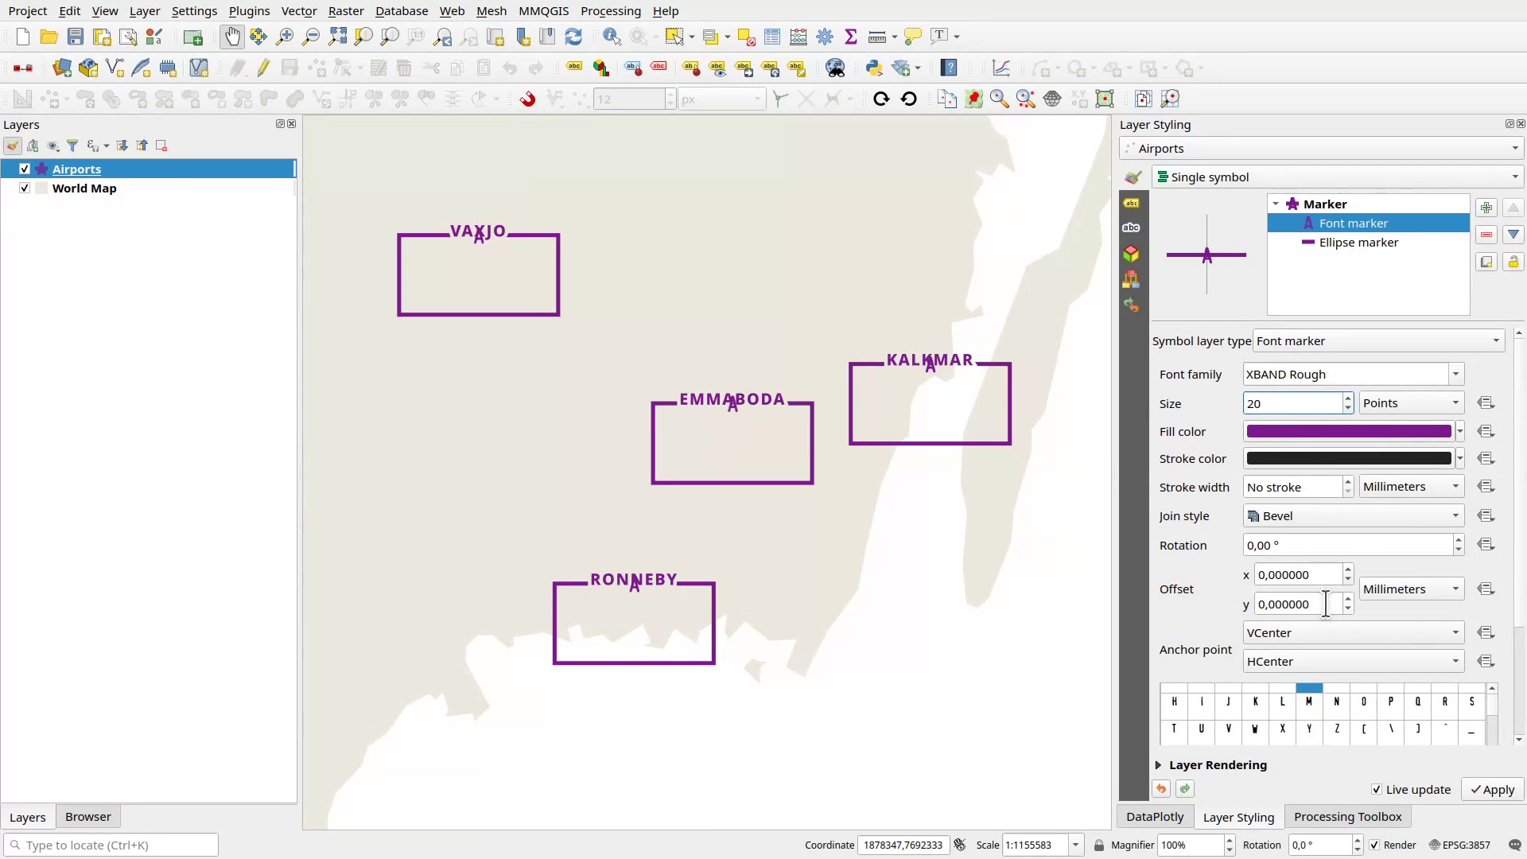
# - Set the marker offset unit to Points and shift it 9.6 points down
pyautogui.click(1427, 589)
pyautogui.click(1417, 609)
pyautogui.scroll(-1, 1328, 608)
pyautogui.scroll(20, 1325, 606)
pyautogui.scroll(7, 1322, 599)
pyautogui.scroll(-18, 1338, 403)
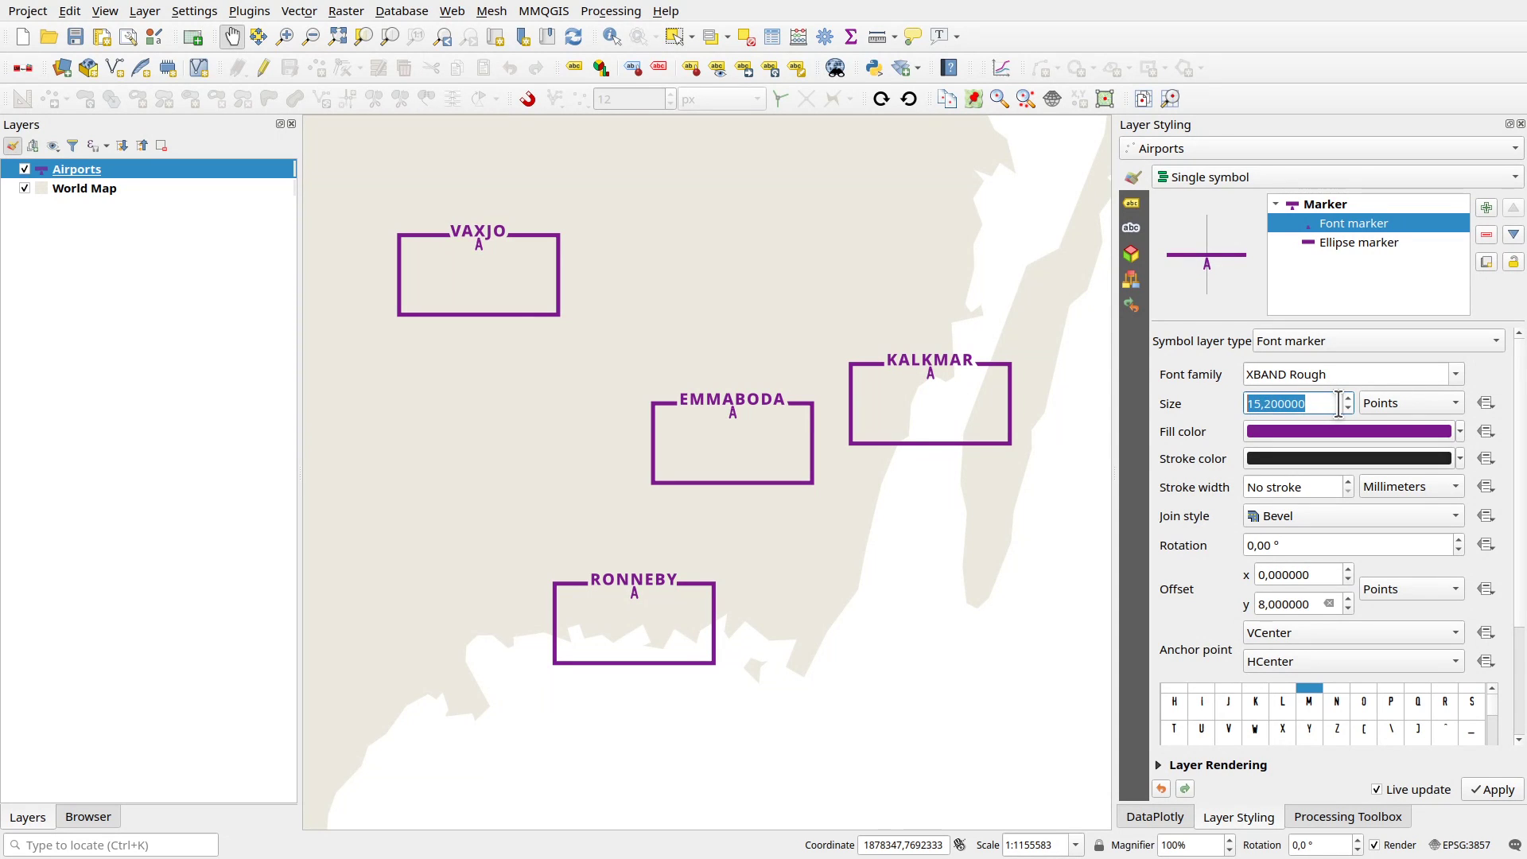
pyautogui.scroll(-3, 1339, 403)
pyautogui.scroll(-6, 1338, 403)
pyautogui.scroll(5, 1231, 849)
pyautogui.scroll(5, 1231, 850)
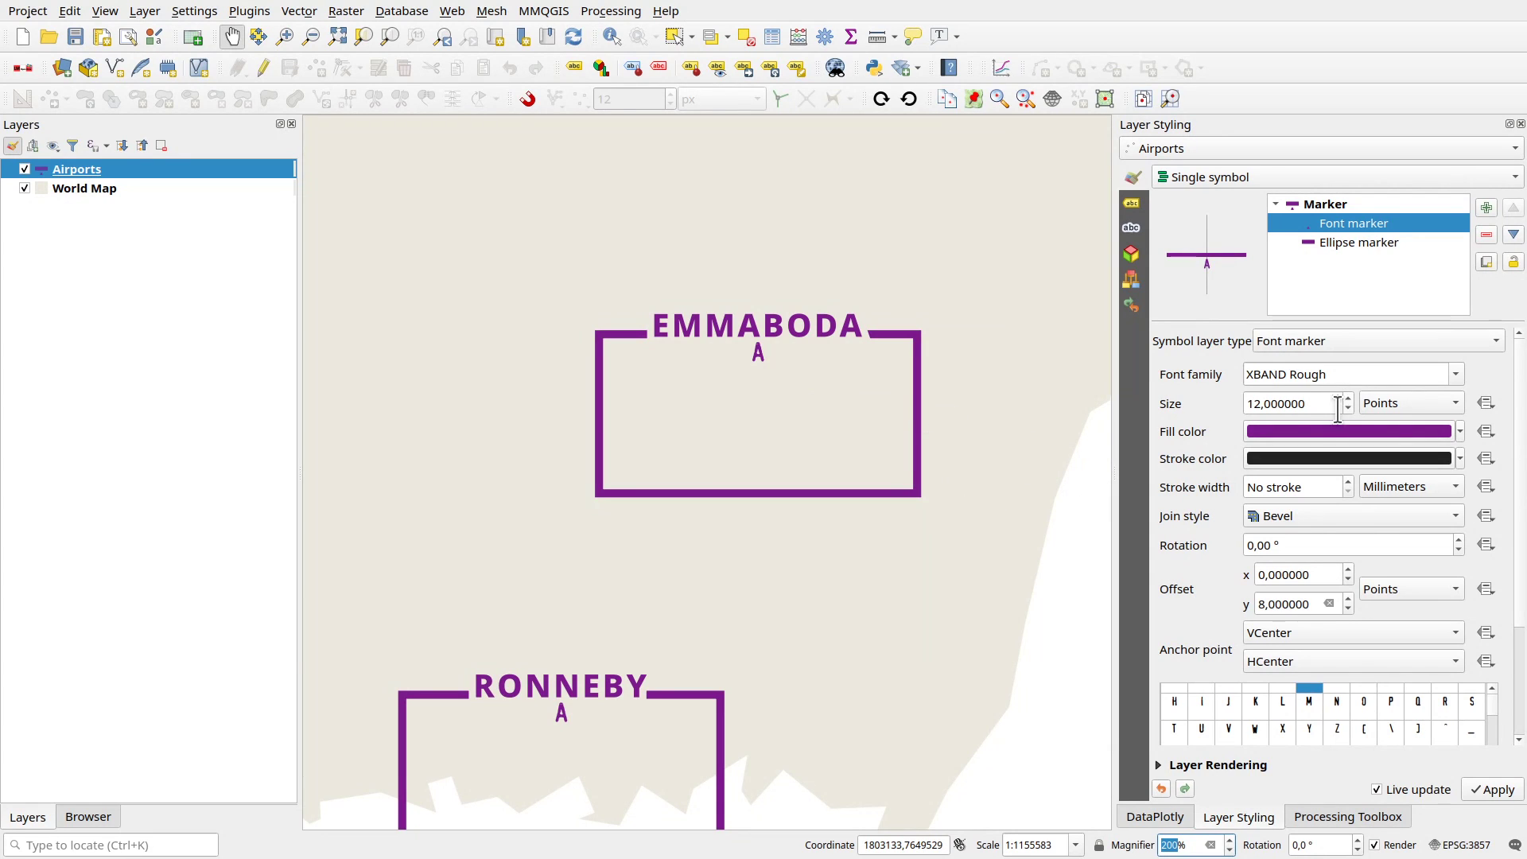
pyautogui.scroll(-1, 1319, 598)
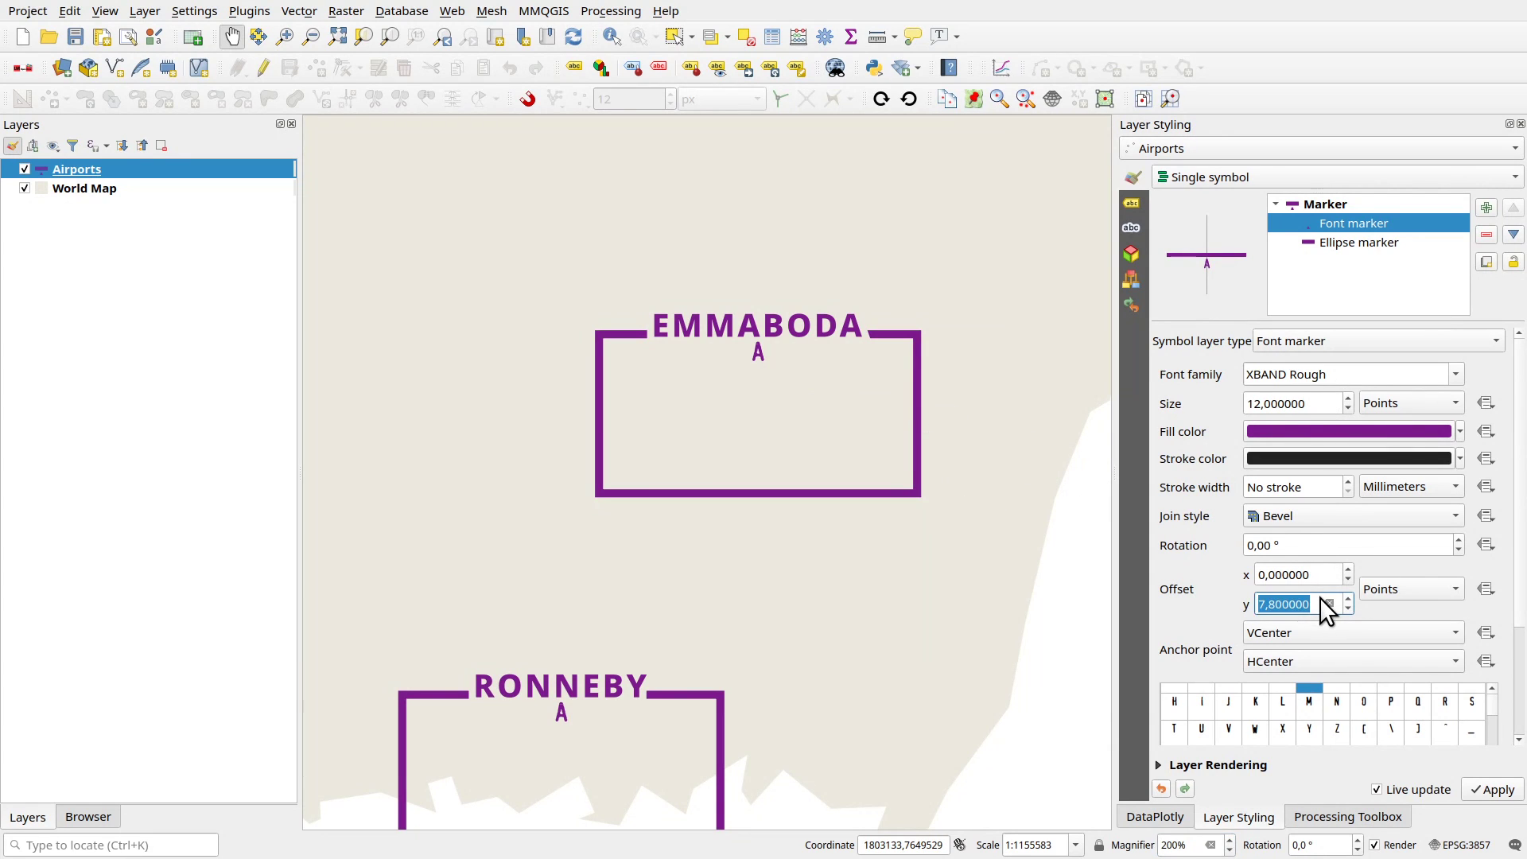
pyautogui.scroll(3, 1319, 597)
pyautogui.scroll(-4, 1518, 557)
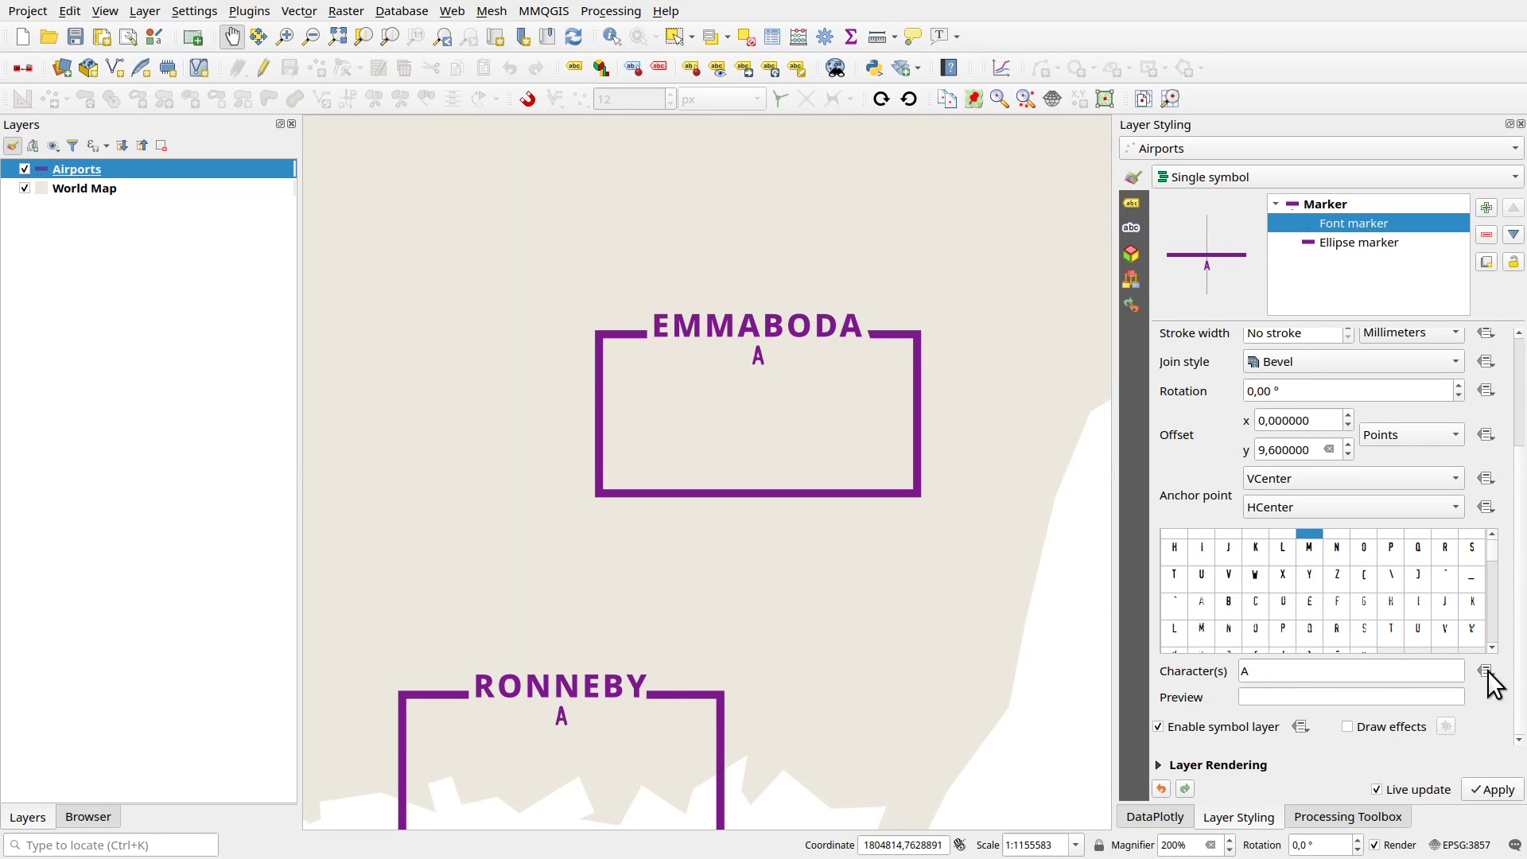
# - Open the Expression String Builder for the font marker's characters and expand Fields and Values
pyautogui.click(1249, 672)
pyautogui.write('dfgdfgd')
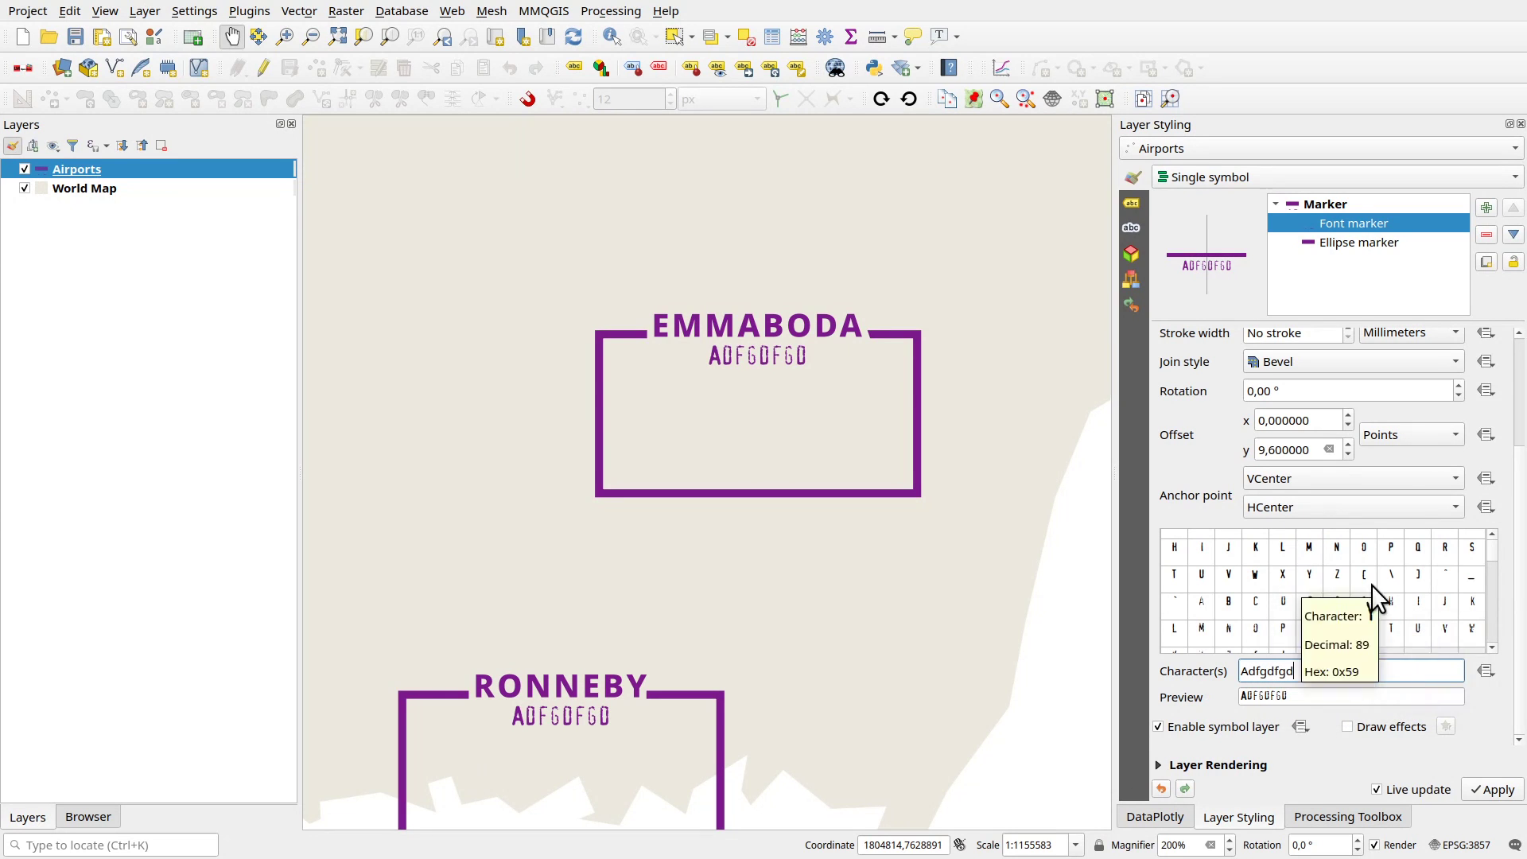
pyautogui.click(1485, 672)
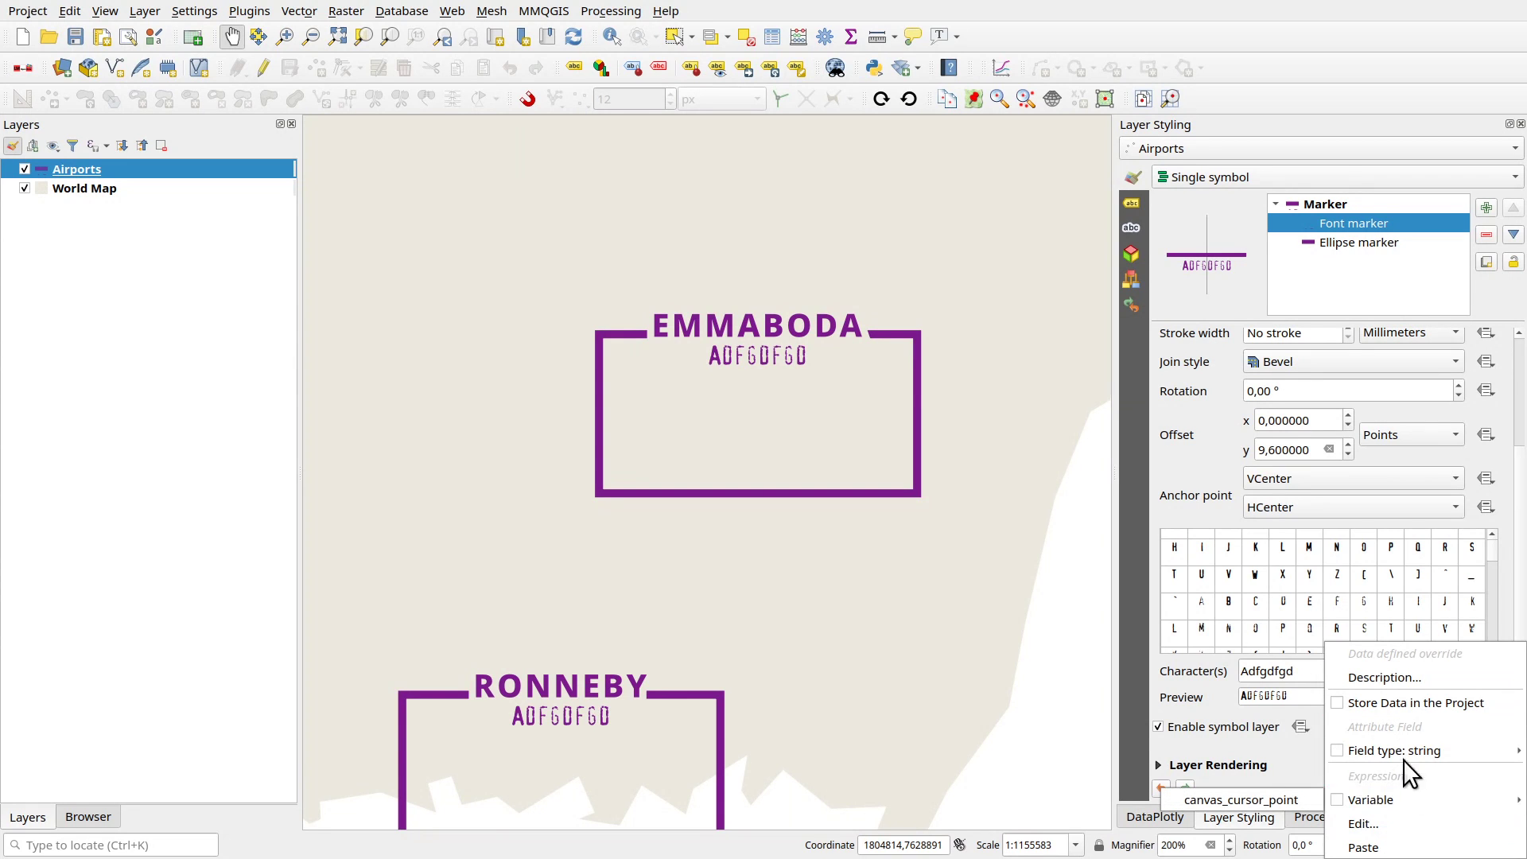
pyautogui.moveTo(1408, 751)
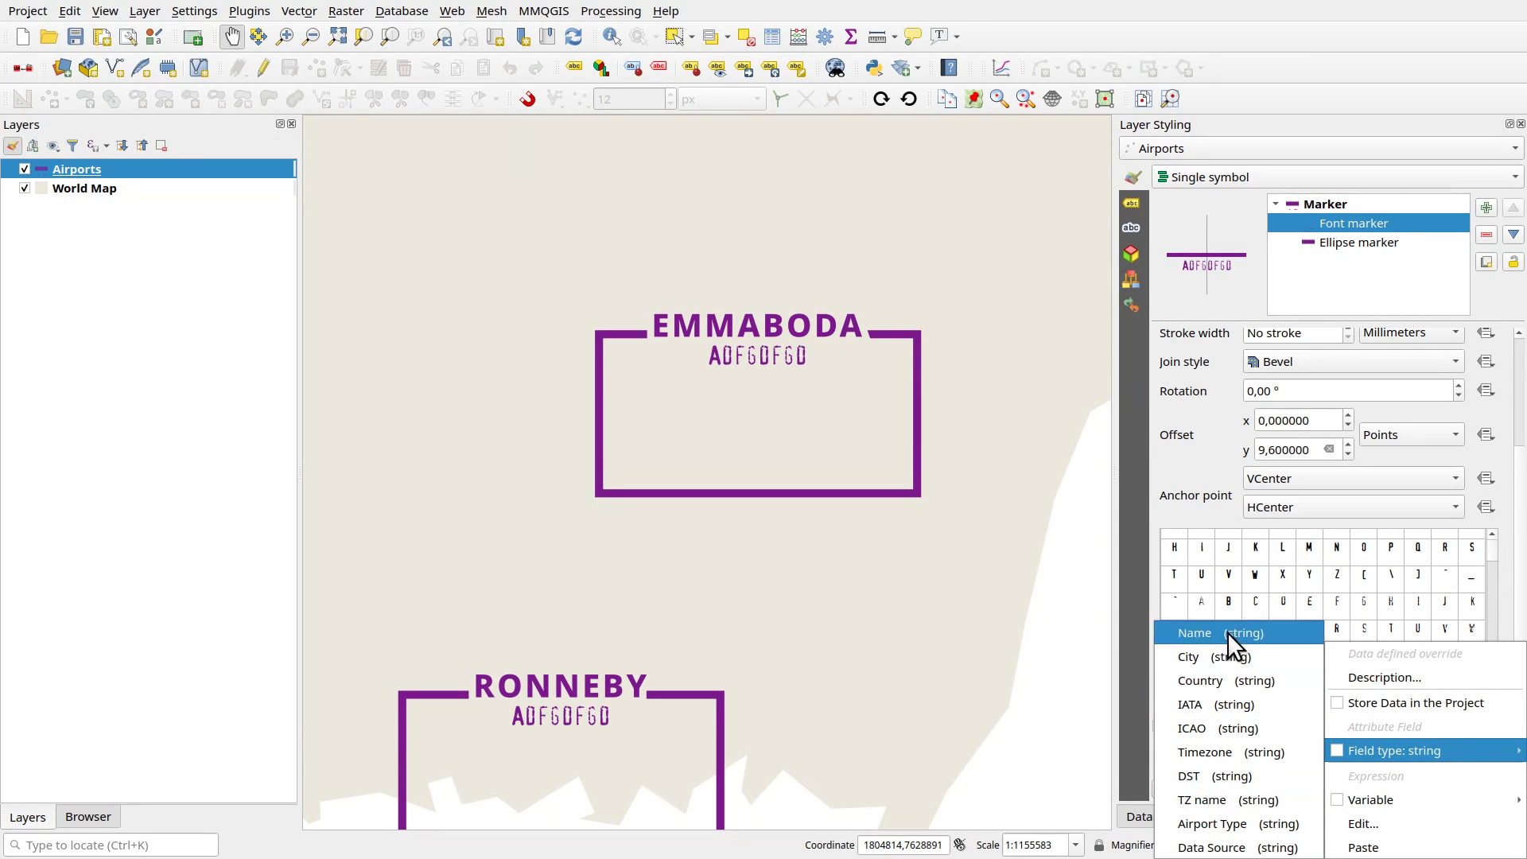
pyautogui.click(1153, 590)
pyautogui.click(1489, 670)
pyautogui.click(1390, 824)
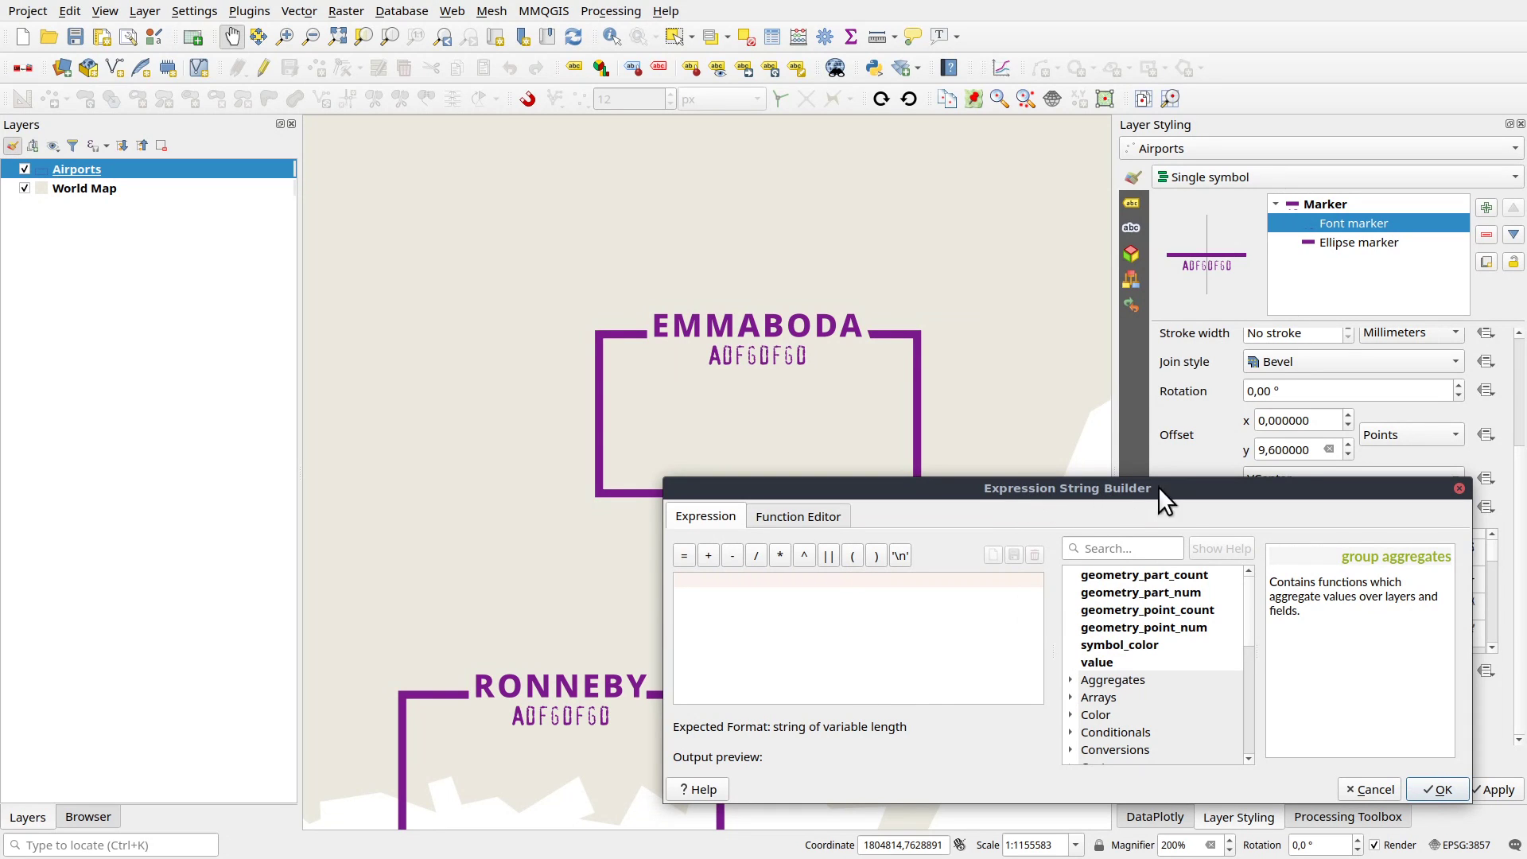
pyautogui.scroll(-2, 1225, 620)
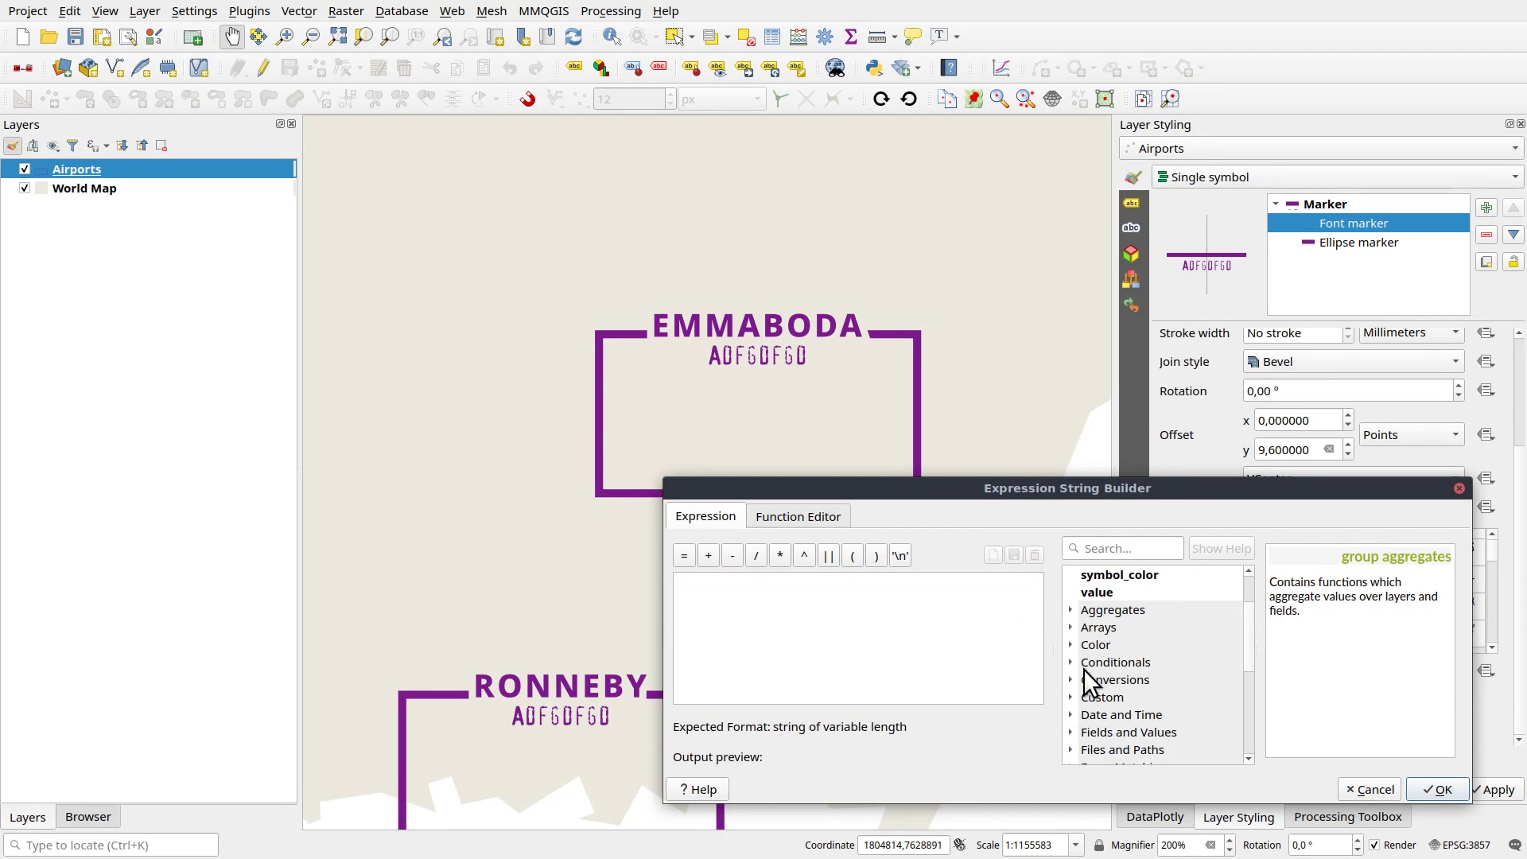
pyautogui.click(1070, 732)
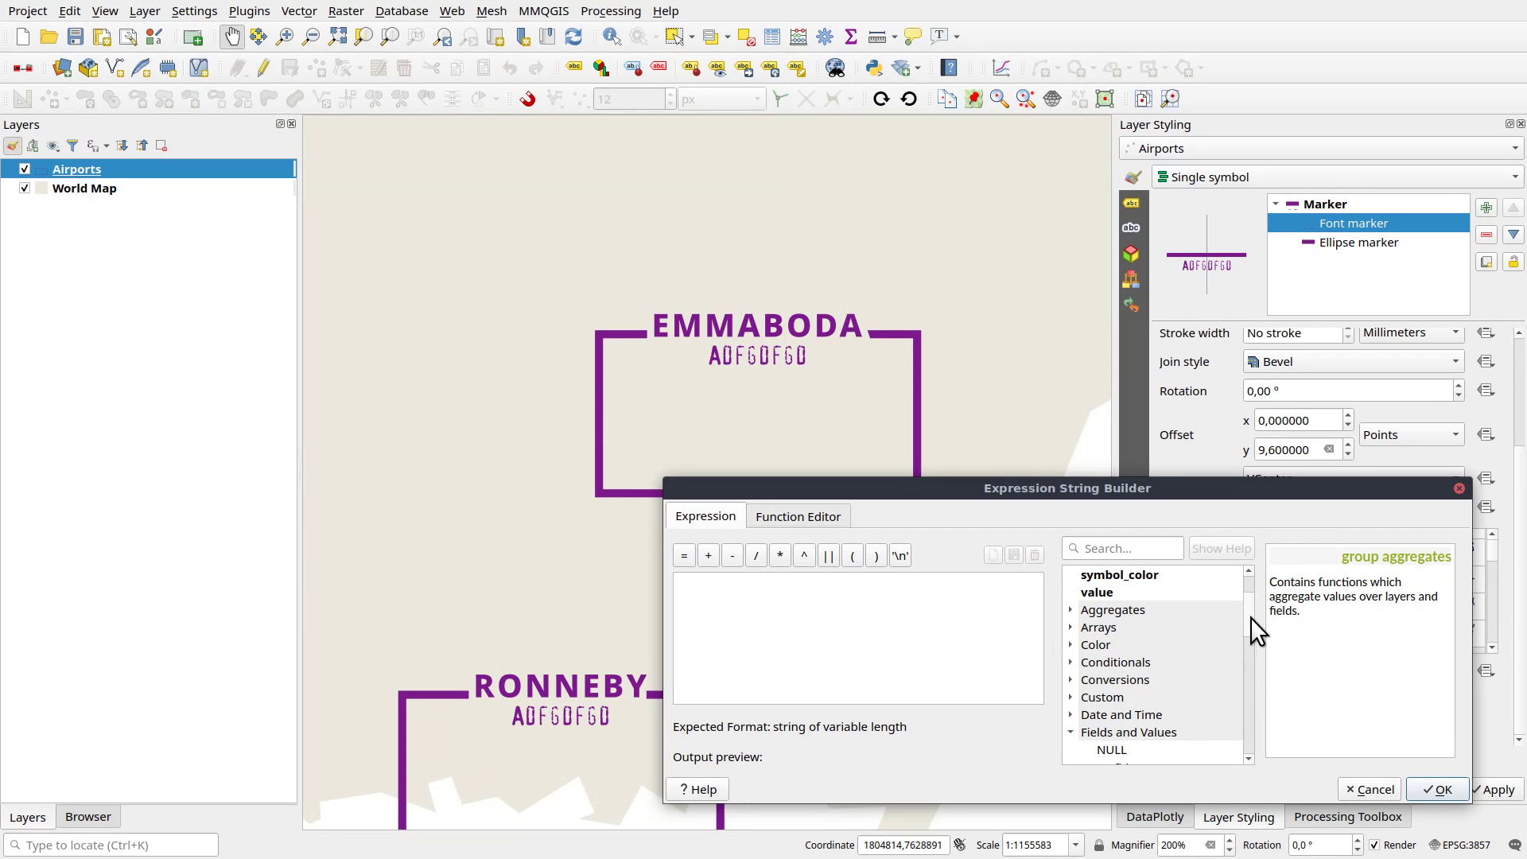
pyautogui.moveTo(1250, 617); pyautogui.dragTo(1252, 655)
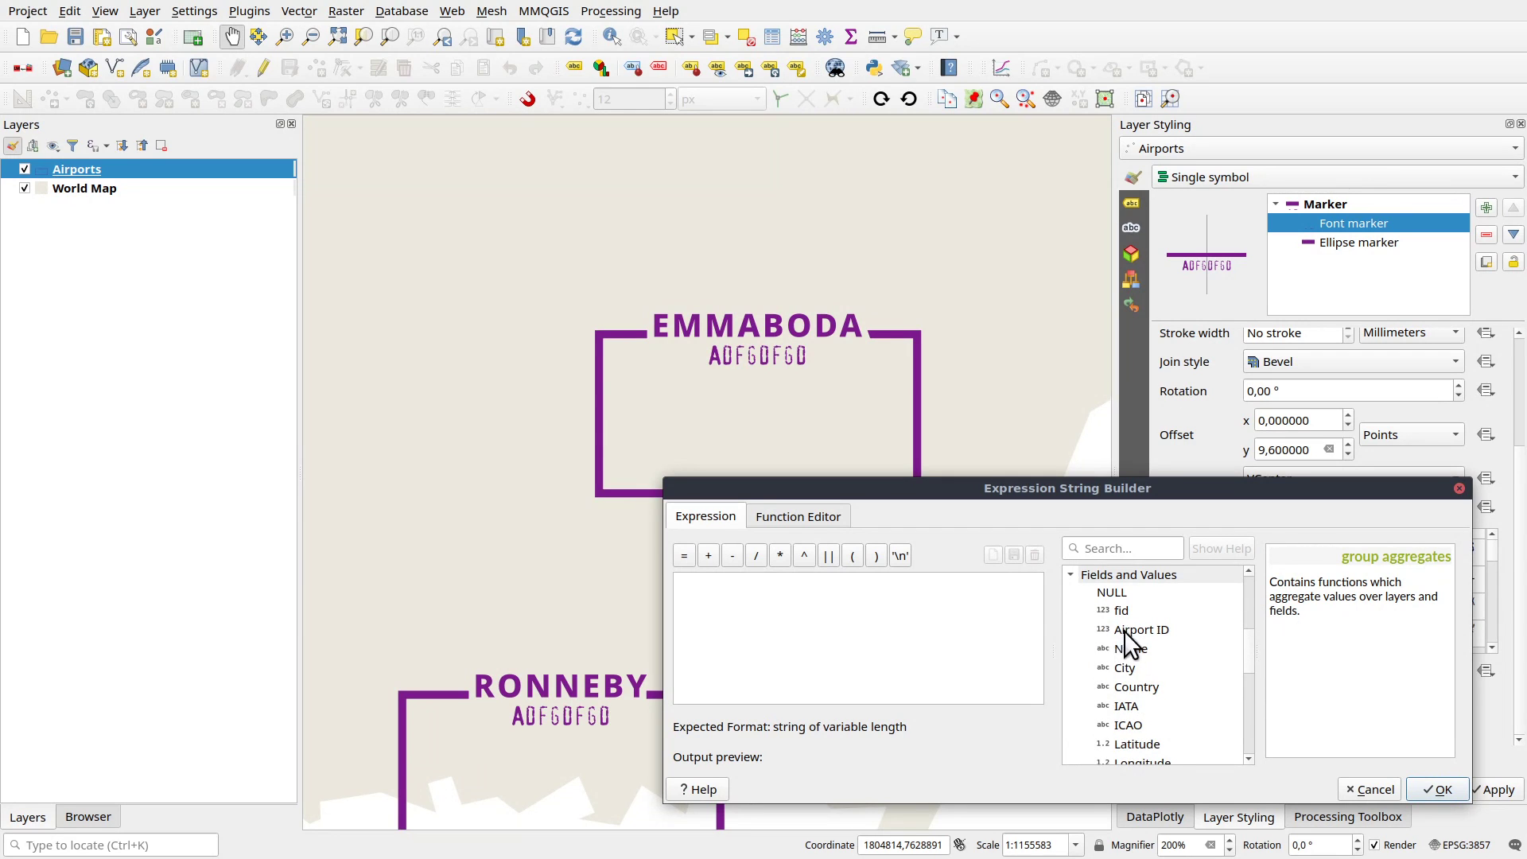
# - Write the expression 'Airport ID: ' || "Airport ID" using the Airport ID field
pyautogui.click(807, 620)
pyautogui.write("'Air")
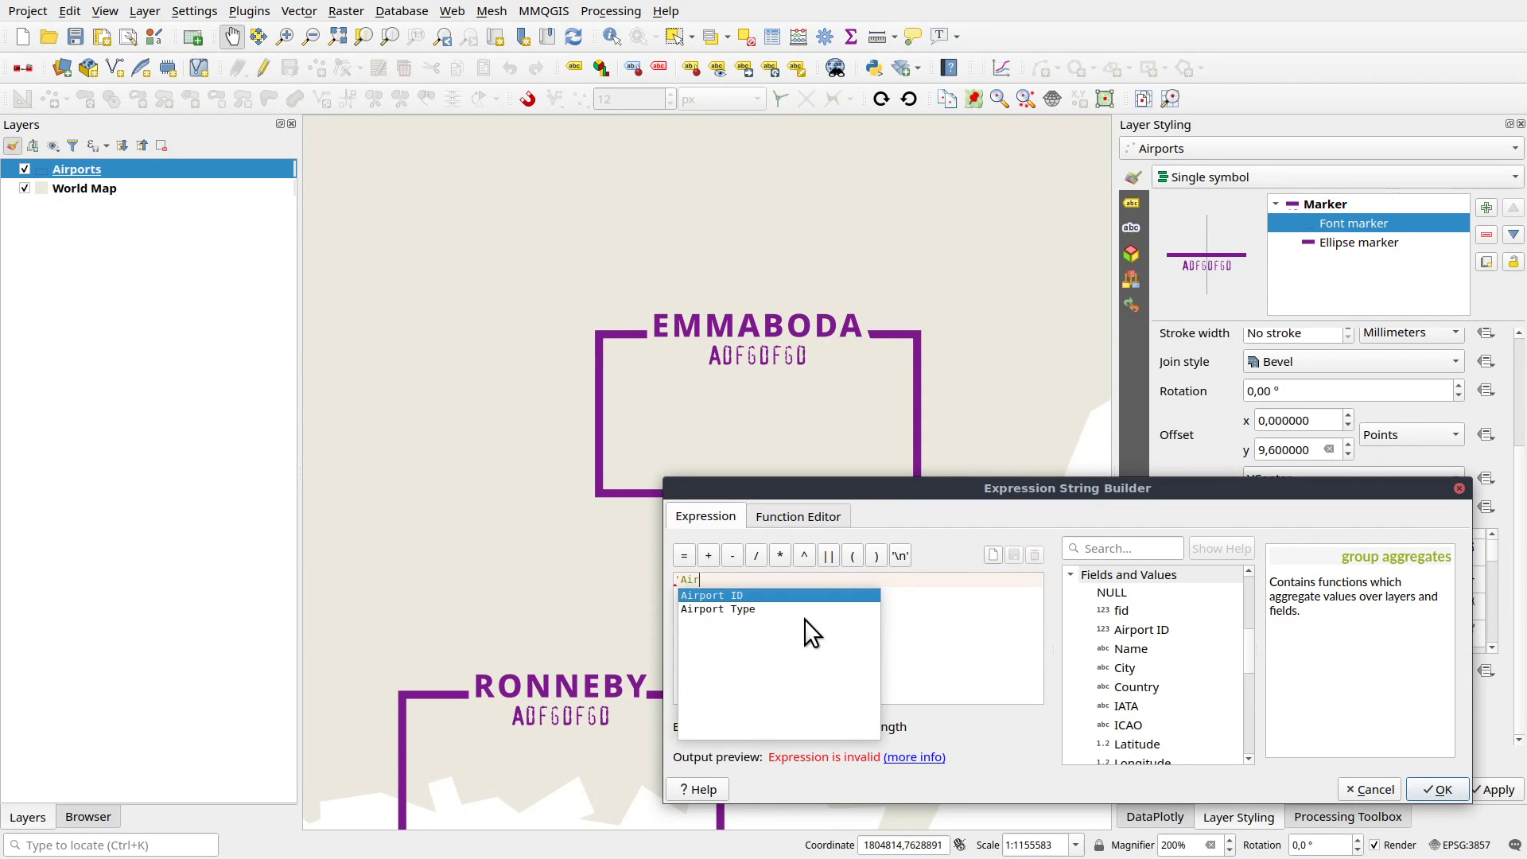
pyautogui.write('port ID')
pyautogui.press('BackSpace')
pyautogui.write(": ' ||")
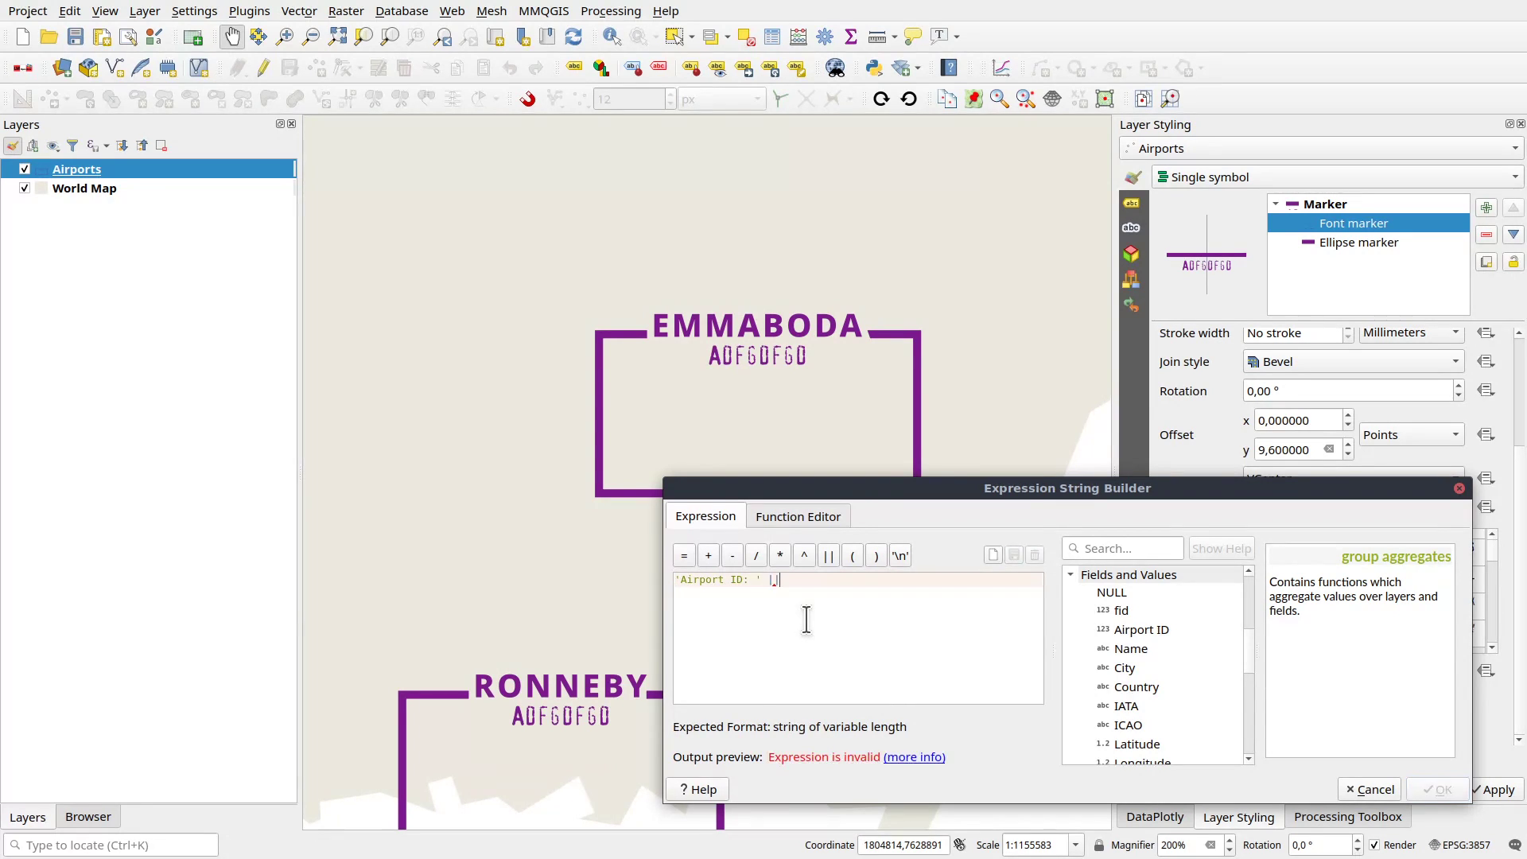
pyautogui.doubleClick(1146, 629)
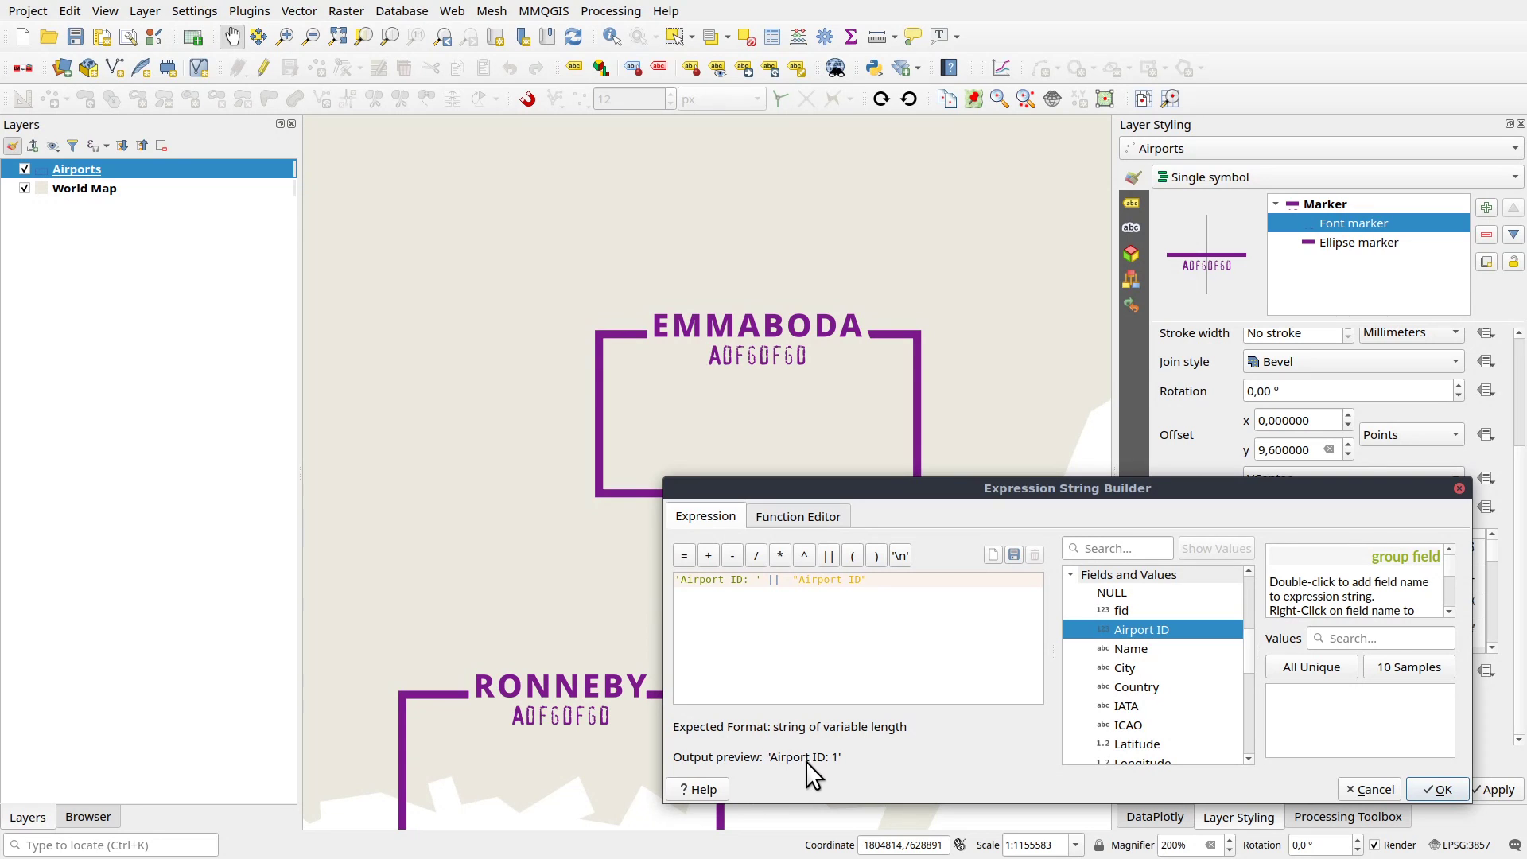
# - Apply the Airport ID expression and reduce the font marker size to 9.4
pyautogui.click(1457, 786)
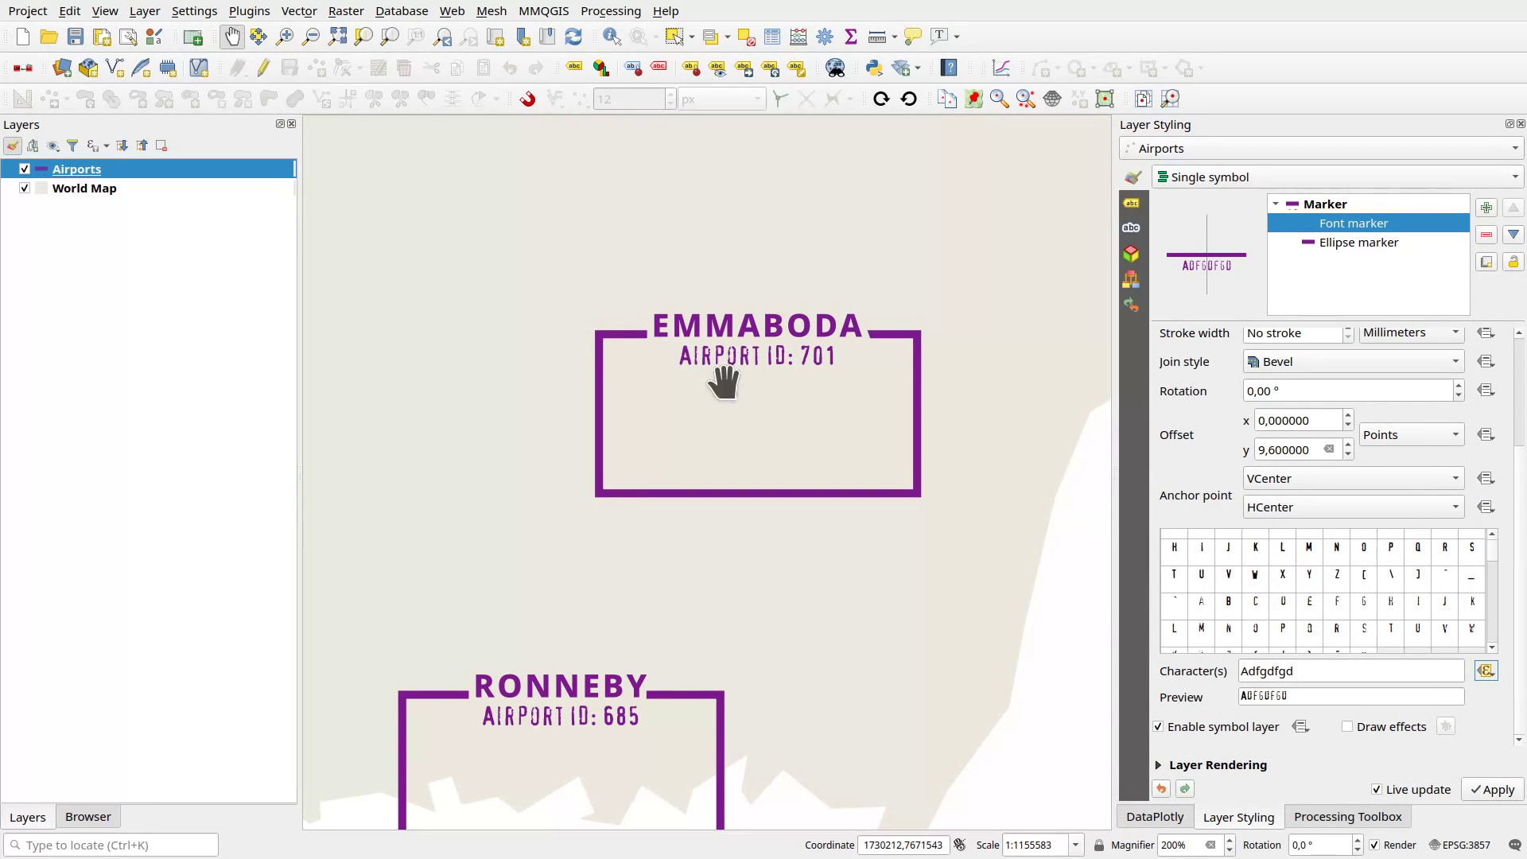
pyautogui.scroll(2, 1521, 459)
pyautogui.scroll(4, 1521, 459)
pyautogui.doubleClick(1312, 400)
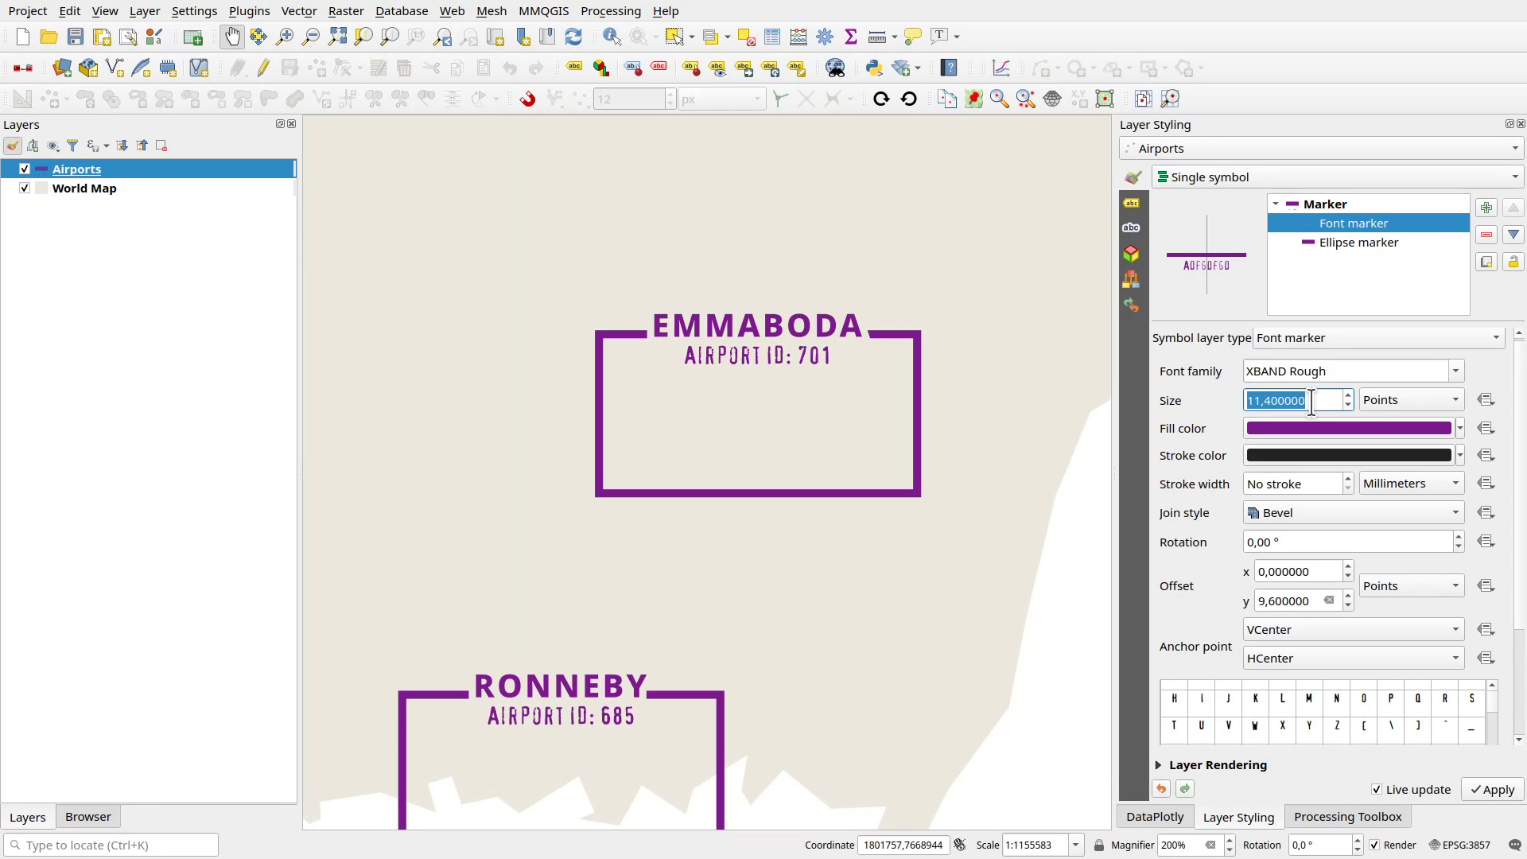
pyautogui.scroll(-8, 1311, 400)
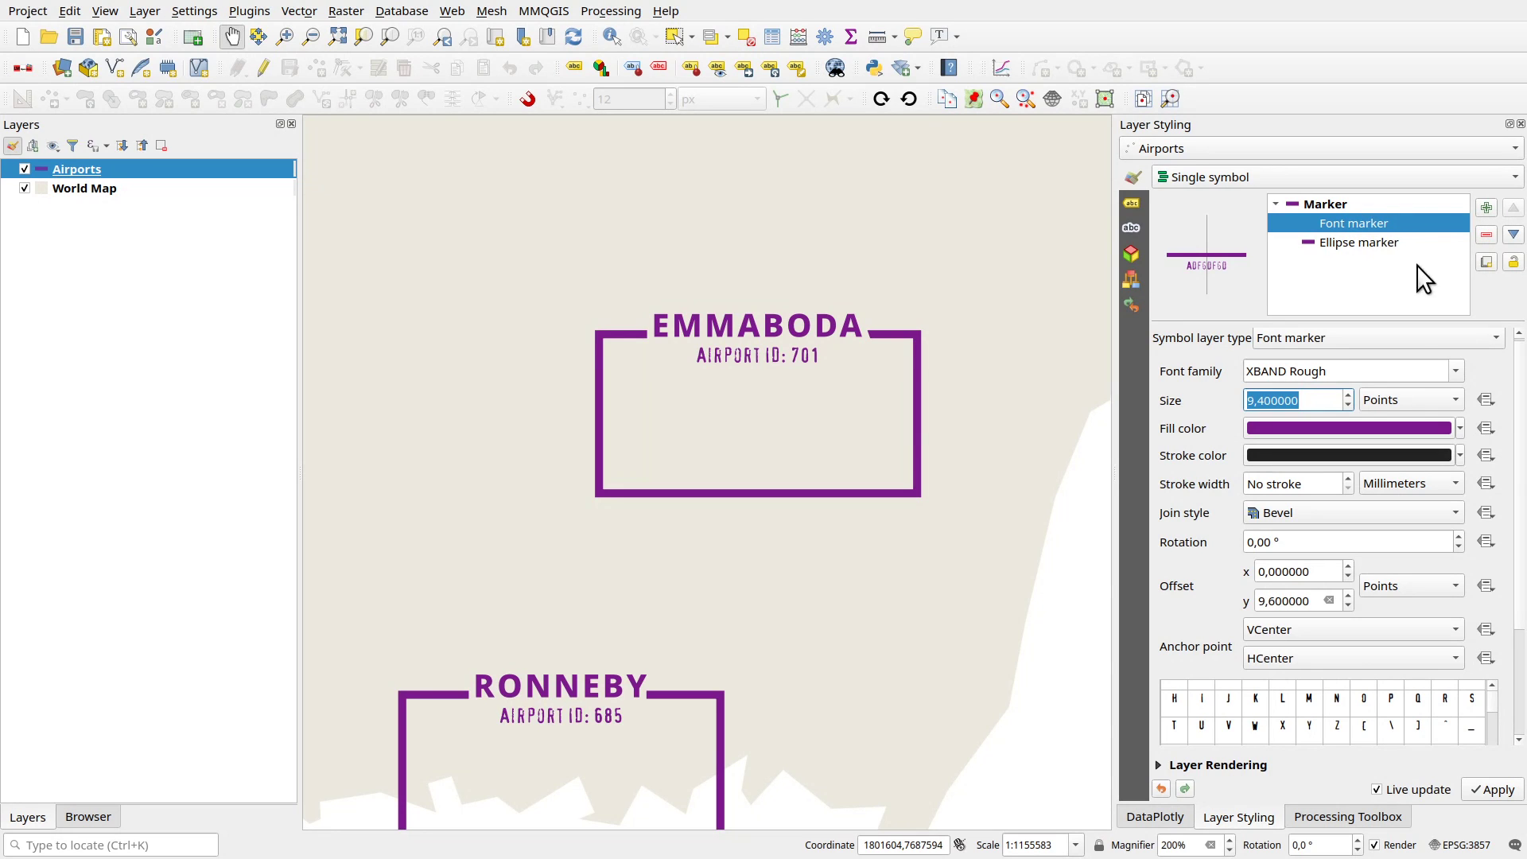
# - Duplicate the font marker layer and set the copy's y offset to 24.4 points
pyautogui.click(1489, 261)
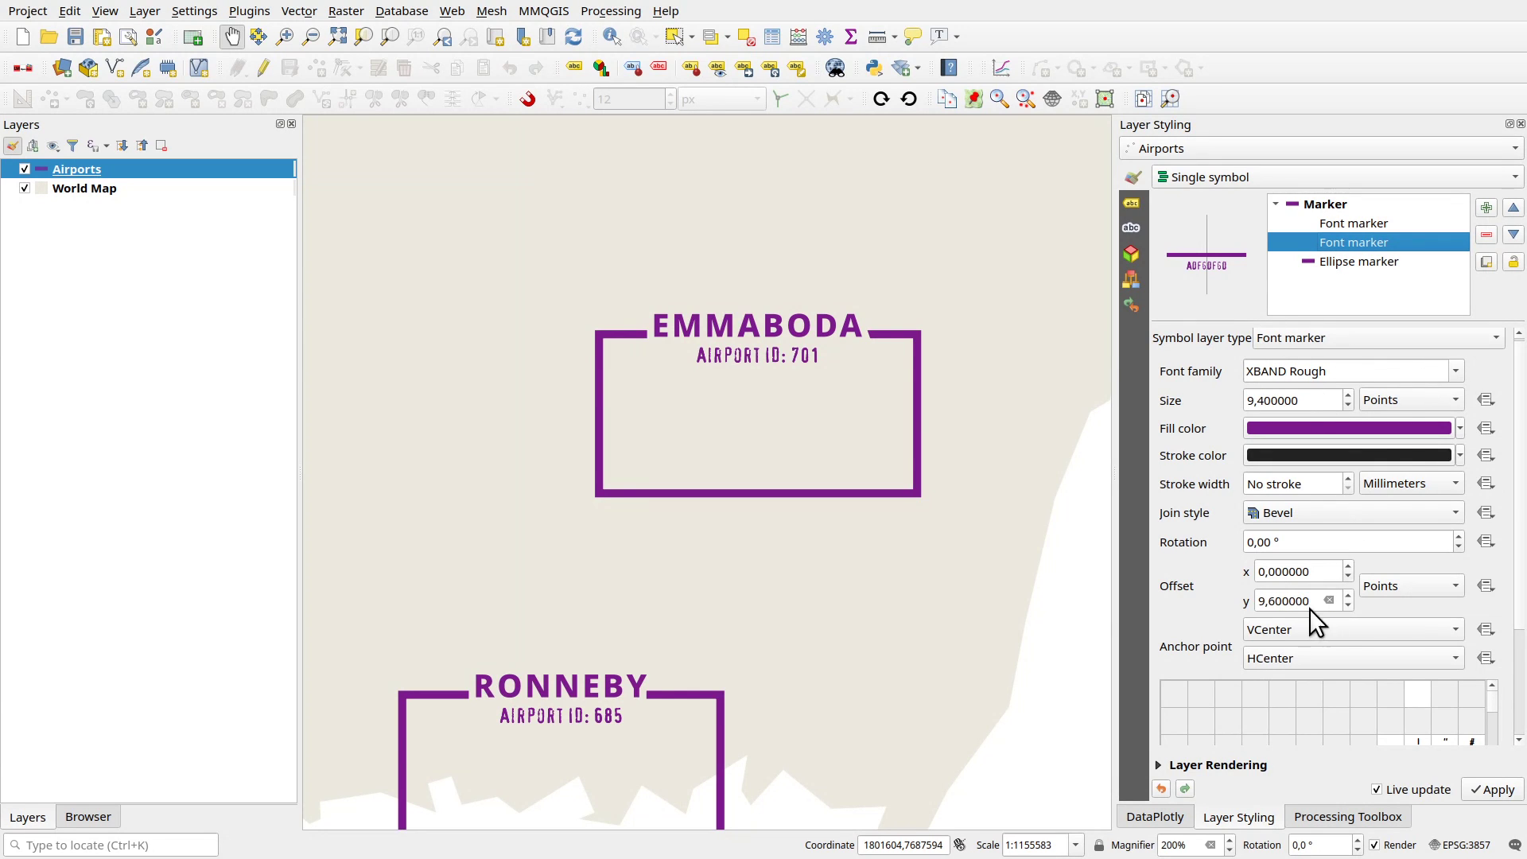
pyautogui.scroll(9, 1311, 609)
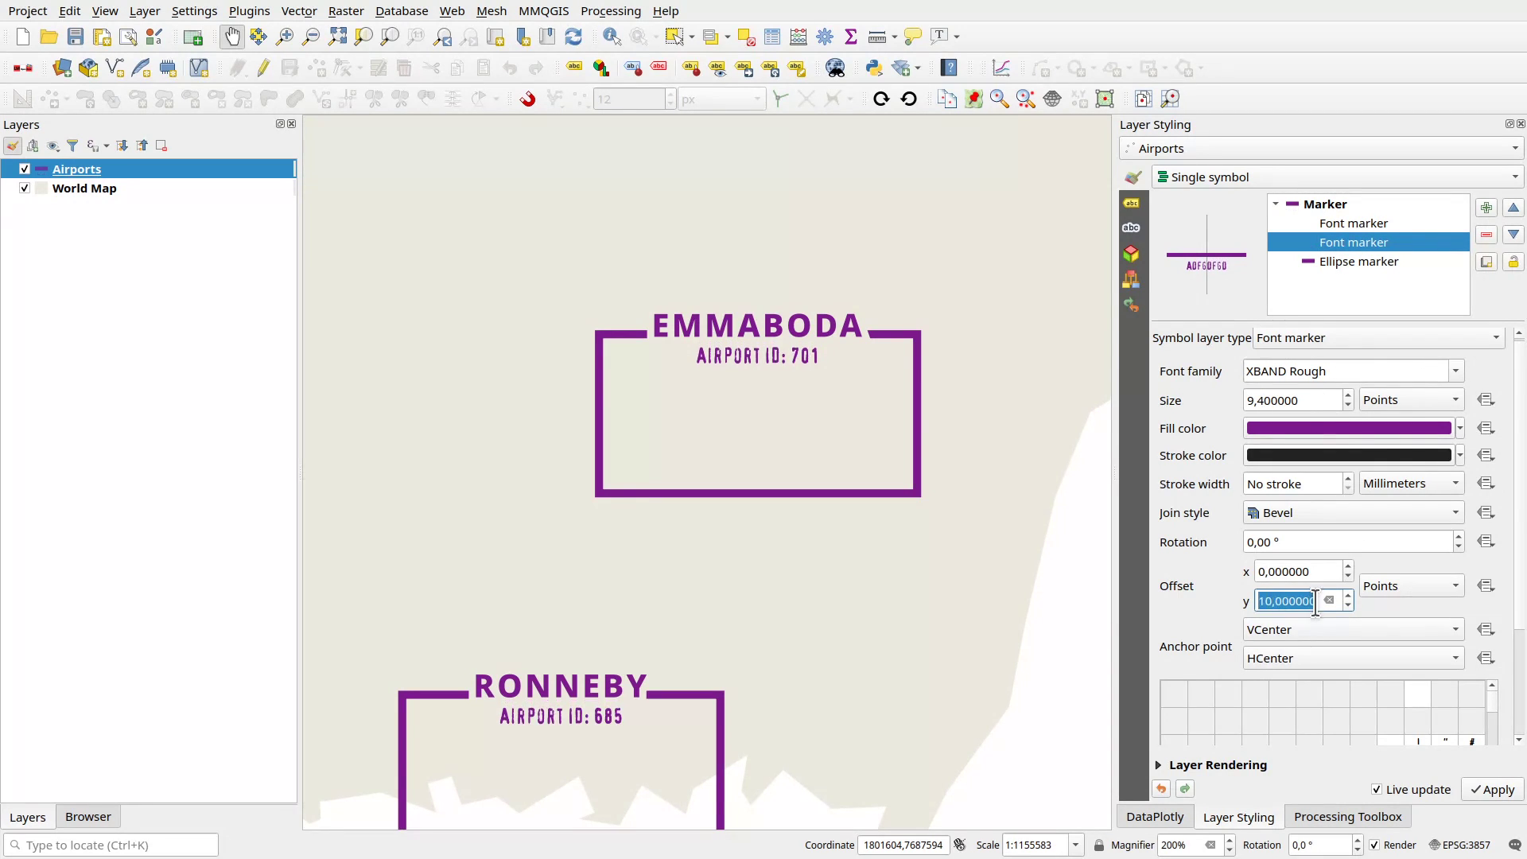
pyautogui.scroll(20, 1316, 603)
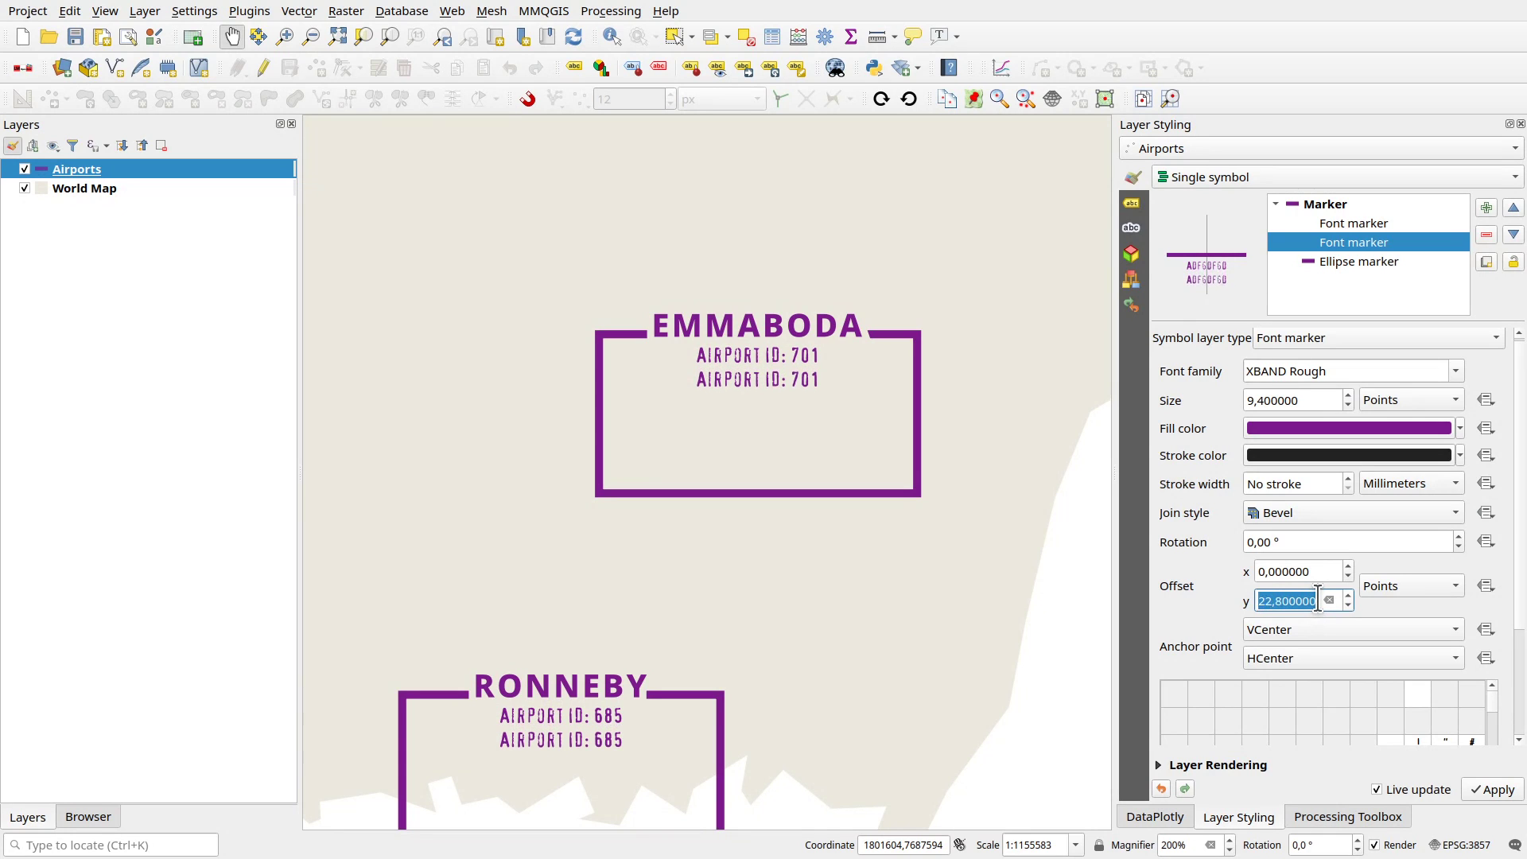
pyautogui.scroll(16, 1318, 601)
pyautogui.scroll(-7, 1320, 598)
# - Set the copy's font family to Forsvarsmakten Sans Condensed and raise its size to 18
pyautogui.click(1457, 371)
pyautogui.moveTo(1520, 612); pyautogui.dragTo(1520, 396)
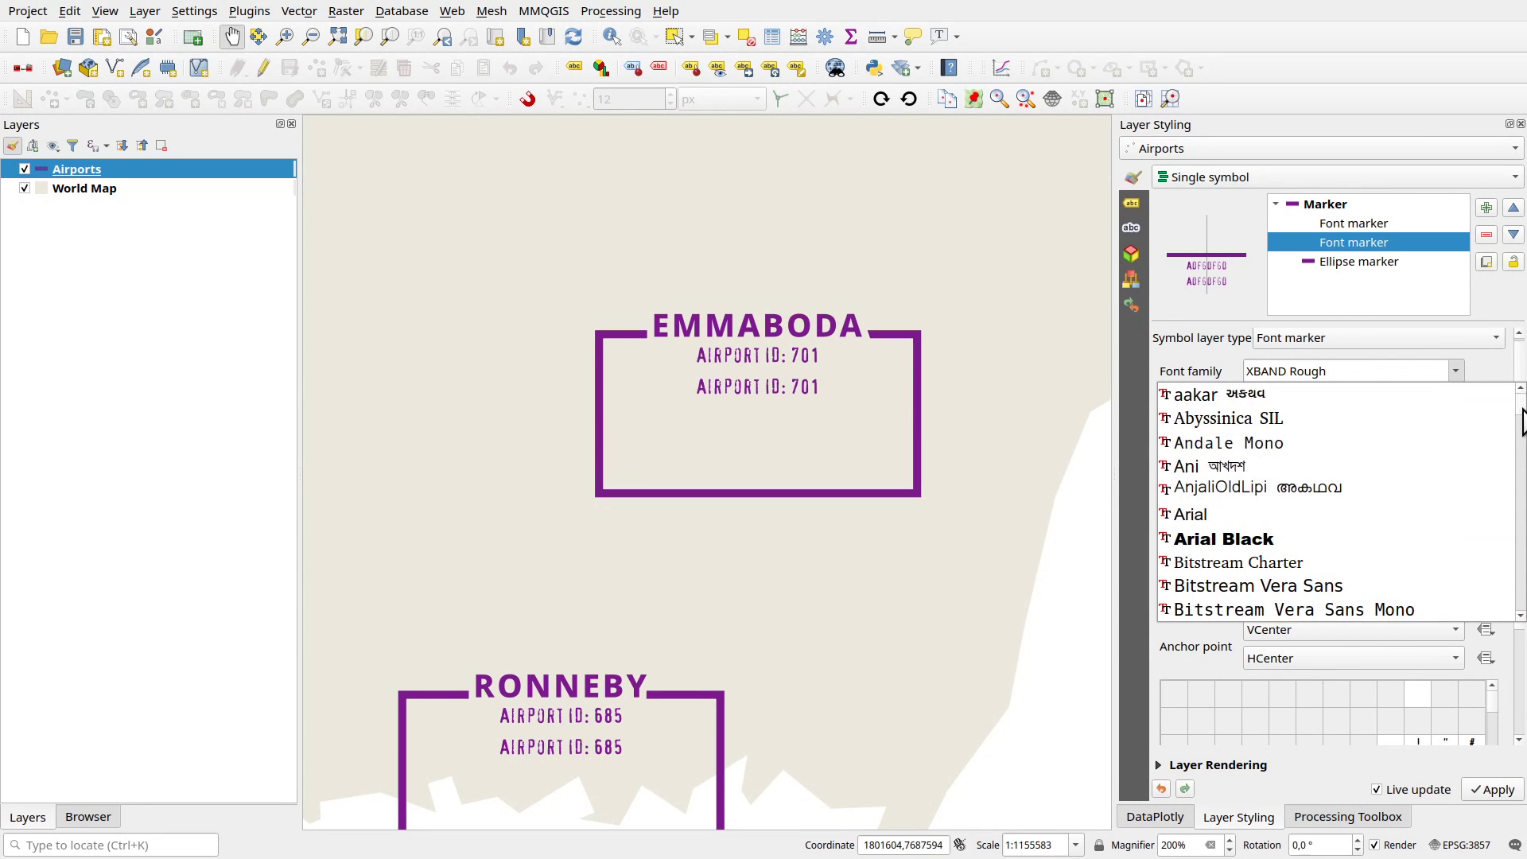
pyautogui.click(1207, 538)
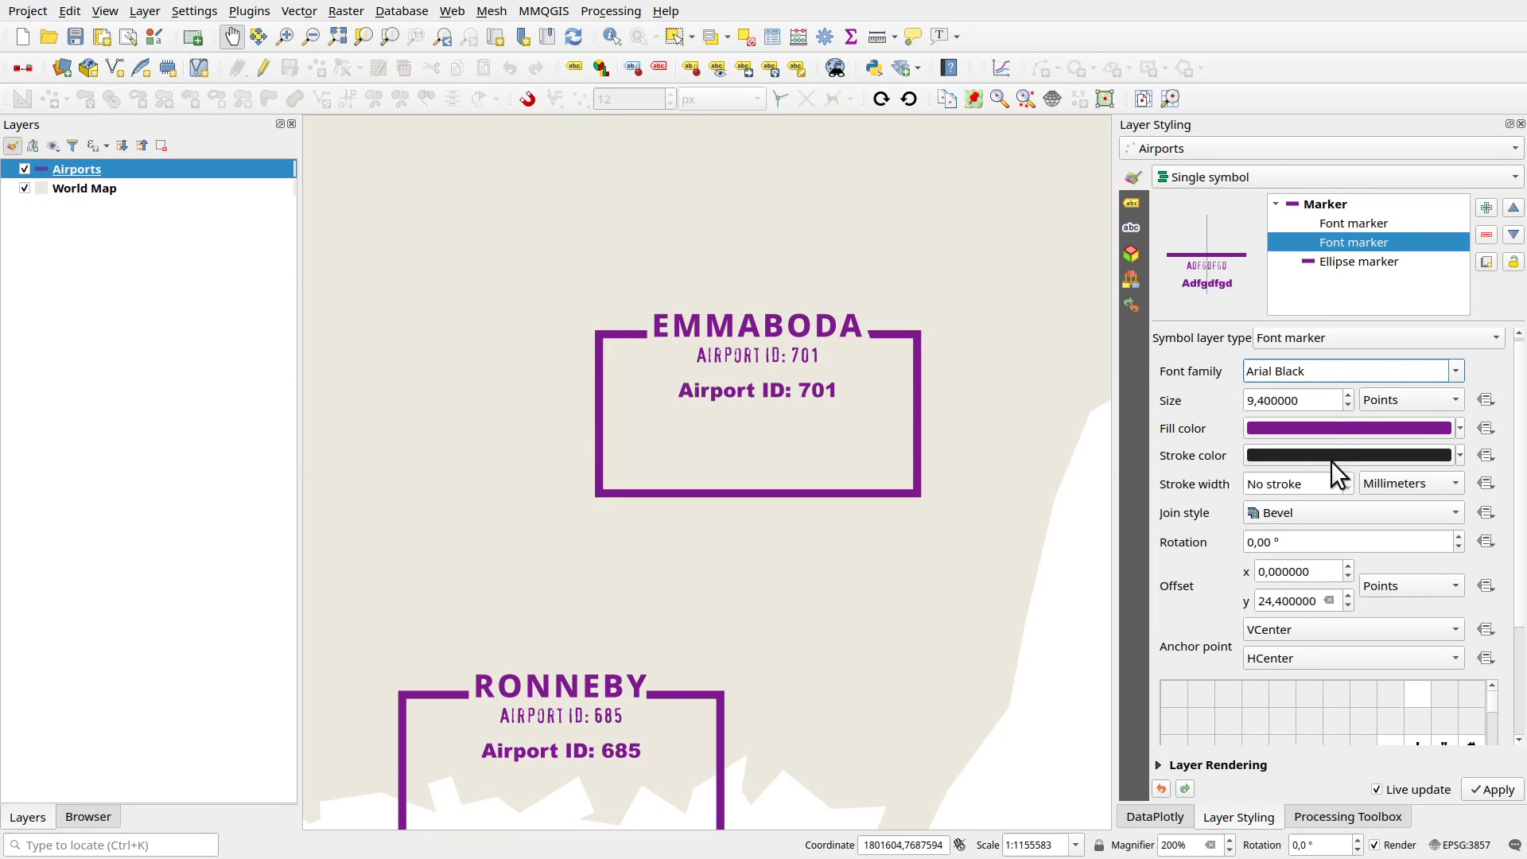
pyautogui.click(1456, 373)
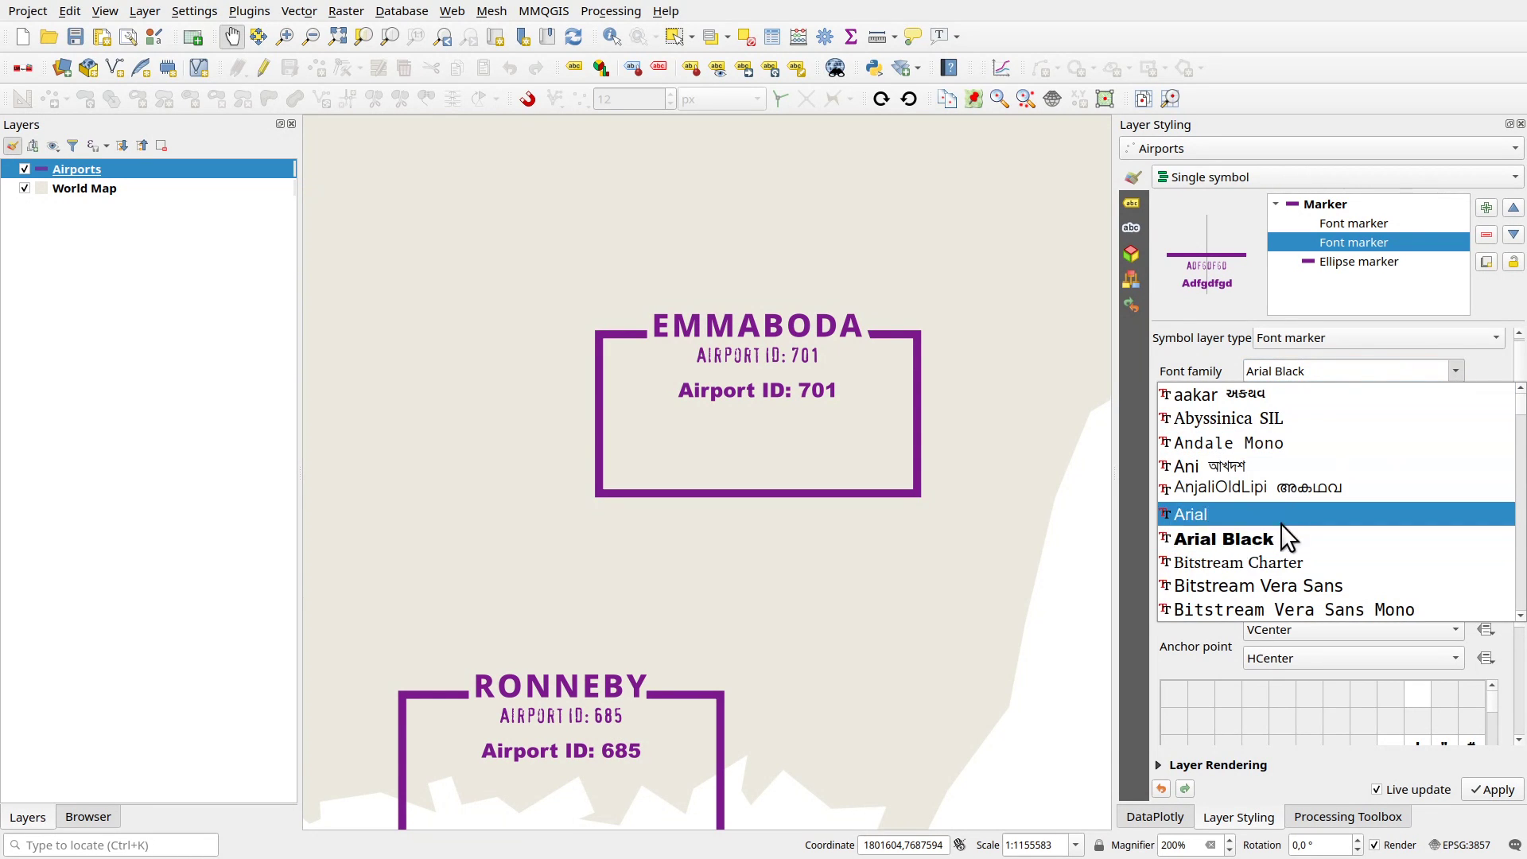
pyautogui.scroll(-8, 1304, 549)
pyautogui.click(1304, 549)
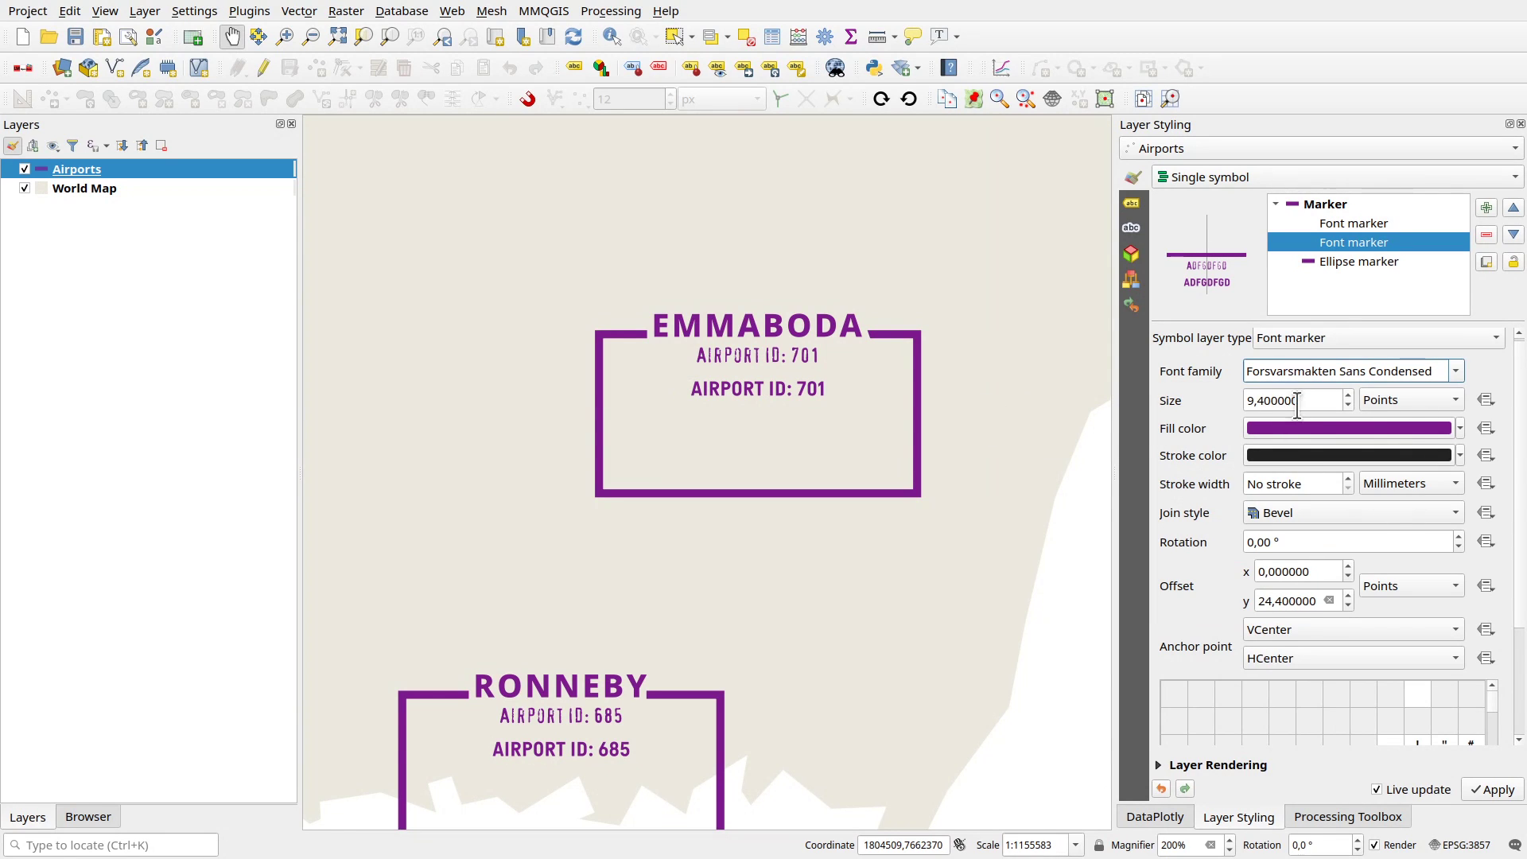
pyautogui.scroll(-6, 1309, 402)
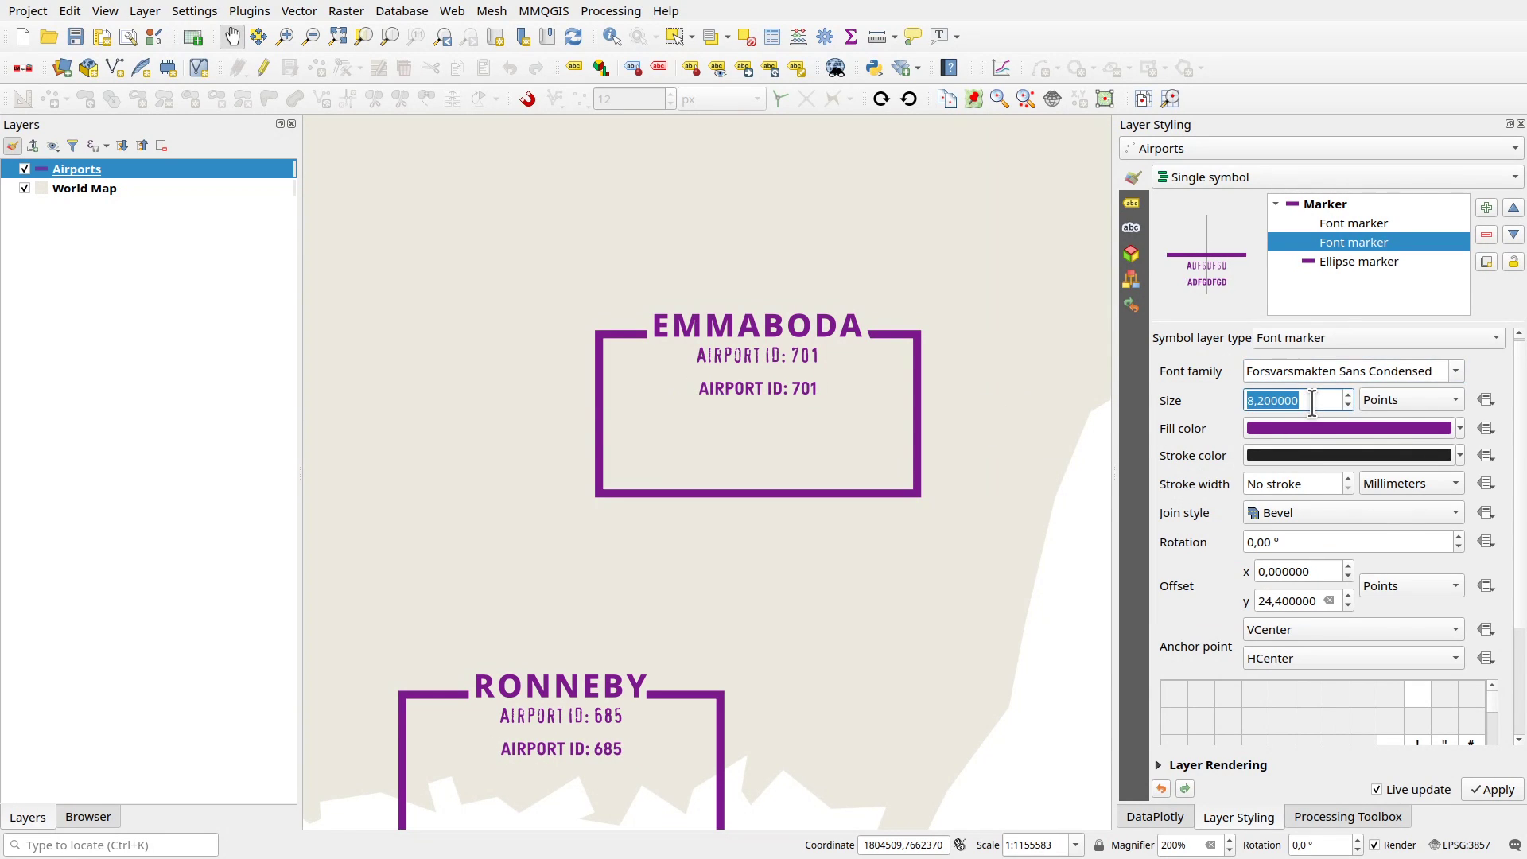
pyautogui.scroll(20, 1312, 402)
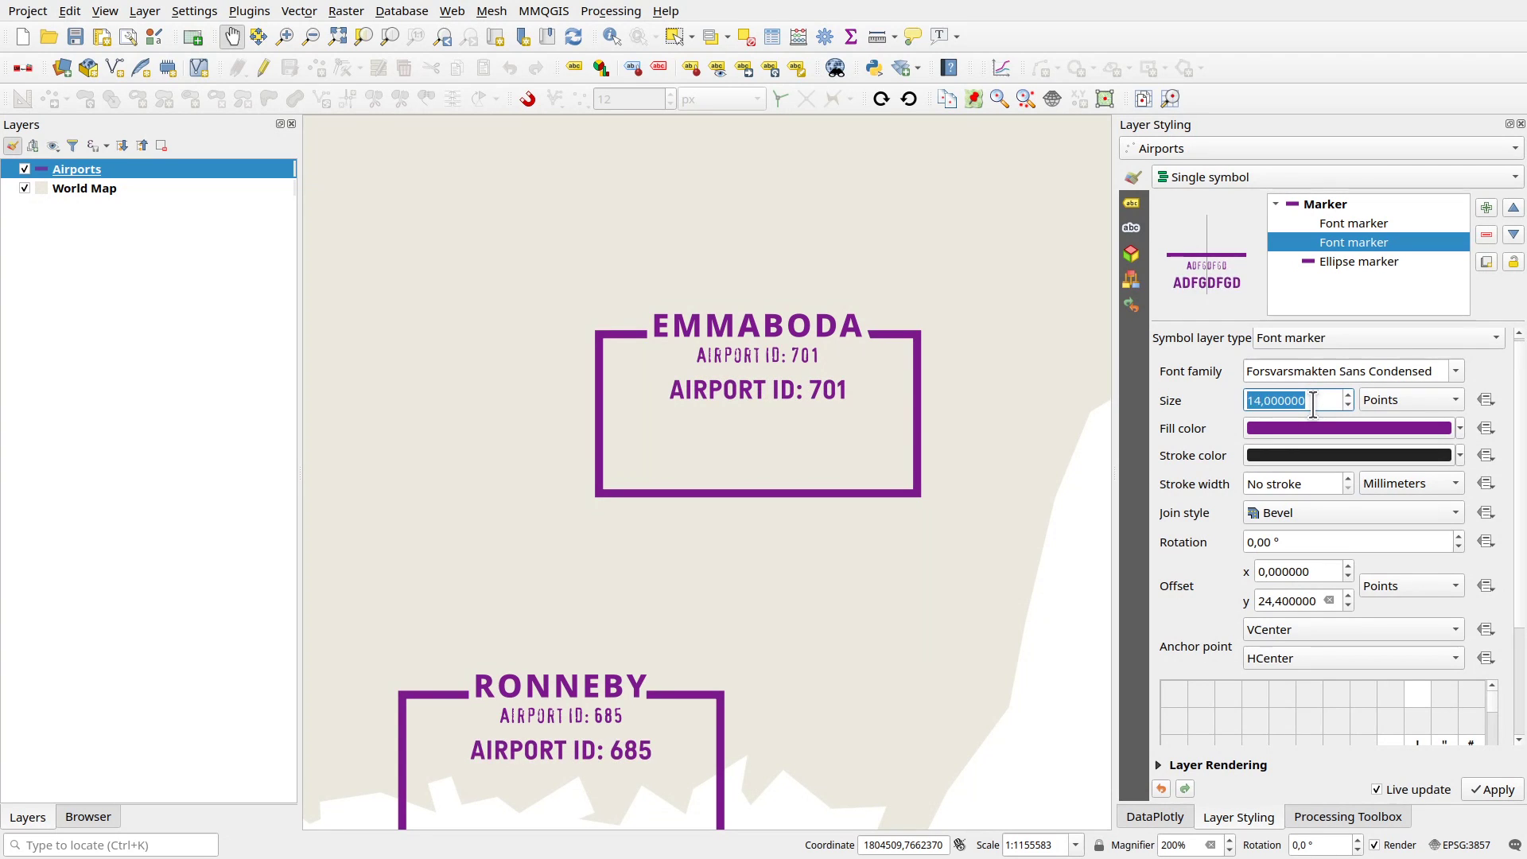
pyautogui.scroll(19, 1313, 404)
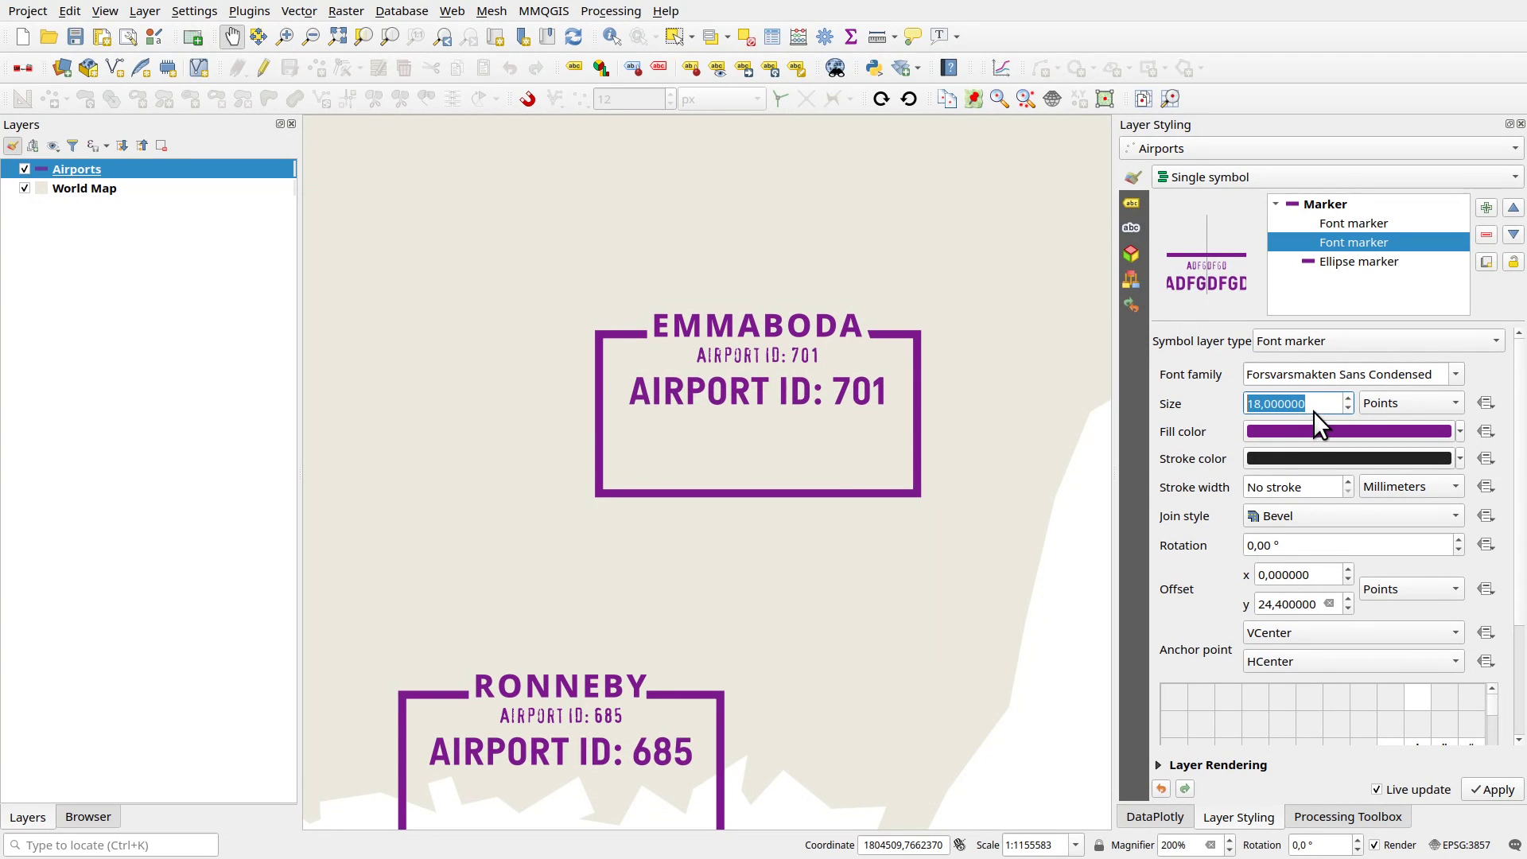
pyautogui.scroll(-4, 1517, 509)
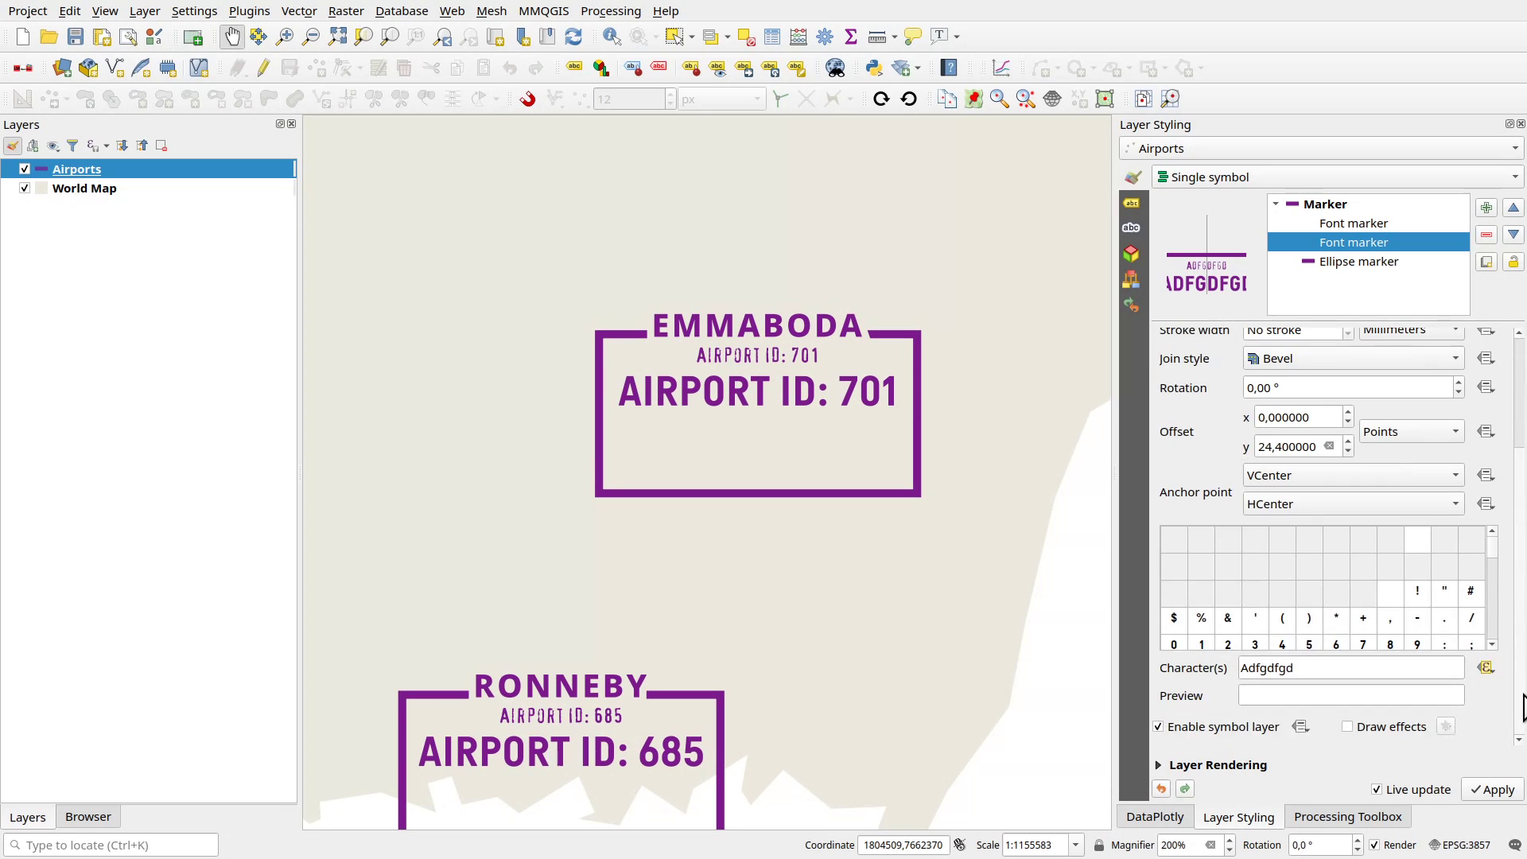
# - Open the copy's Character(s) expression and delete the old Airport ID expression
pyautogui.click(1483, 668)
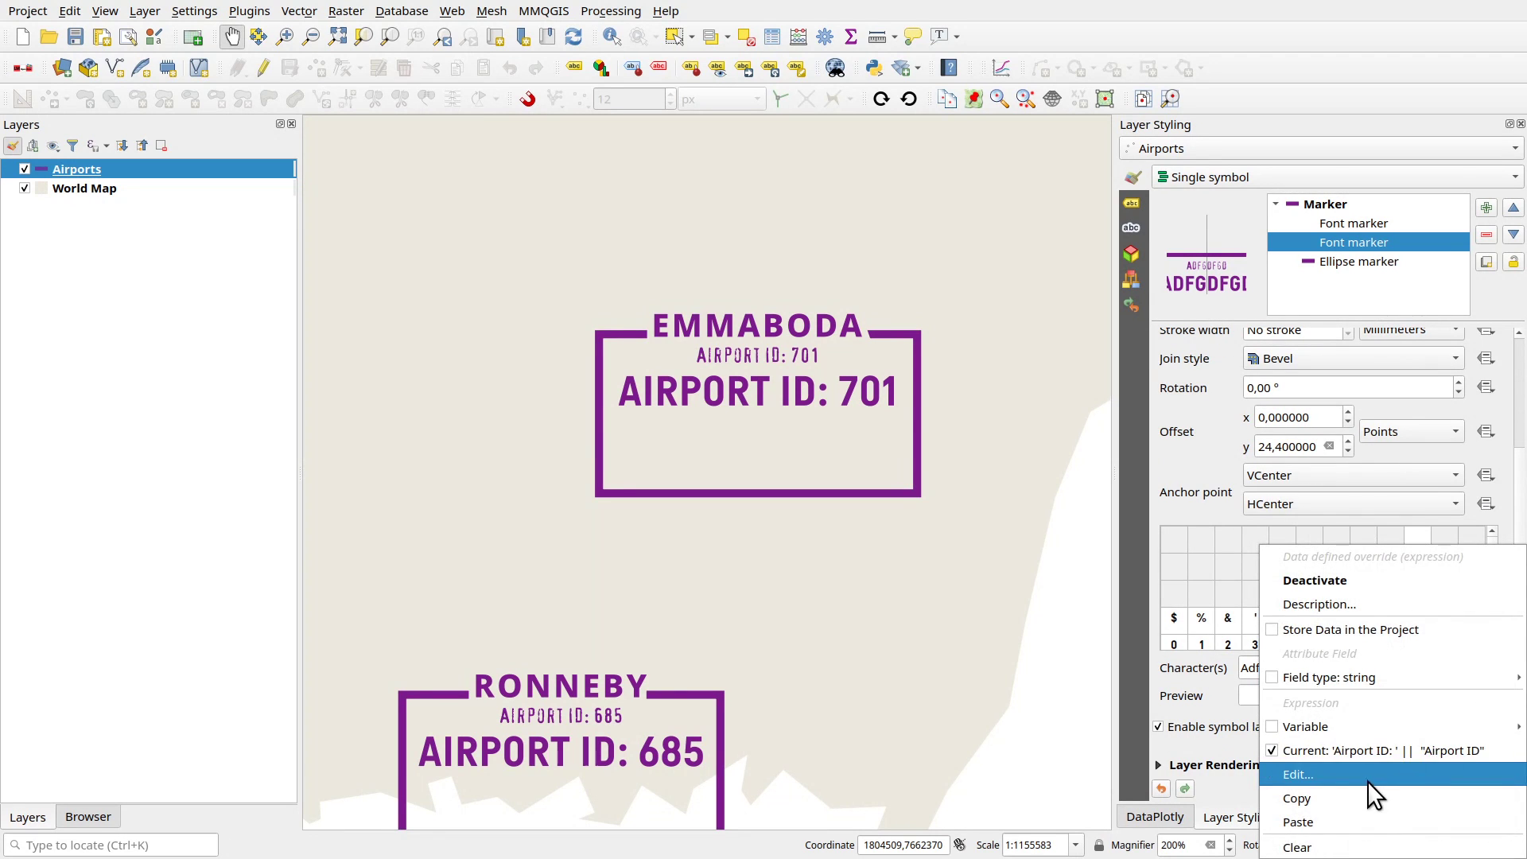
pyautogui.click(1355, 745)
pyautogui.moveTo(926, 615); pyautogui.dragTo(474, 562)
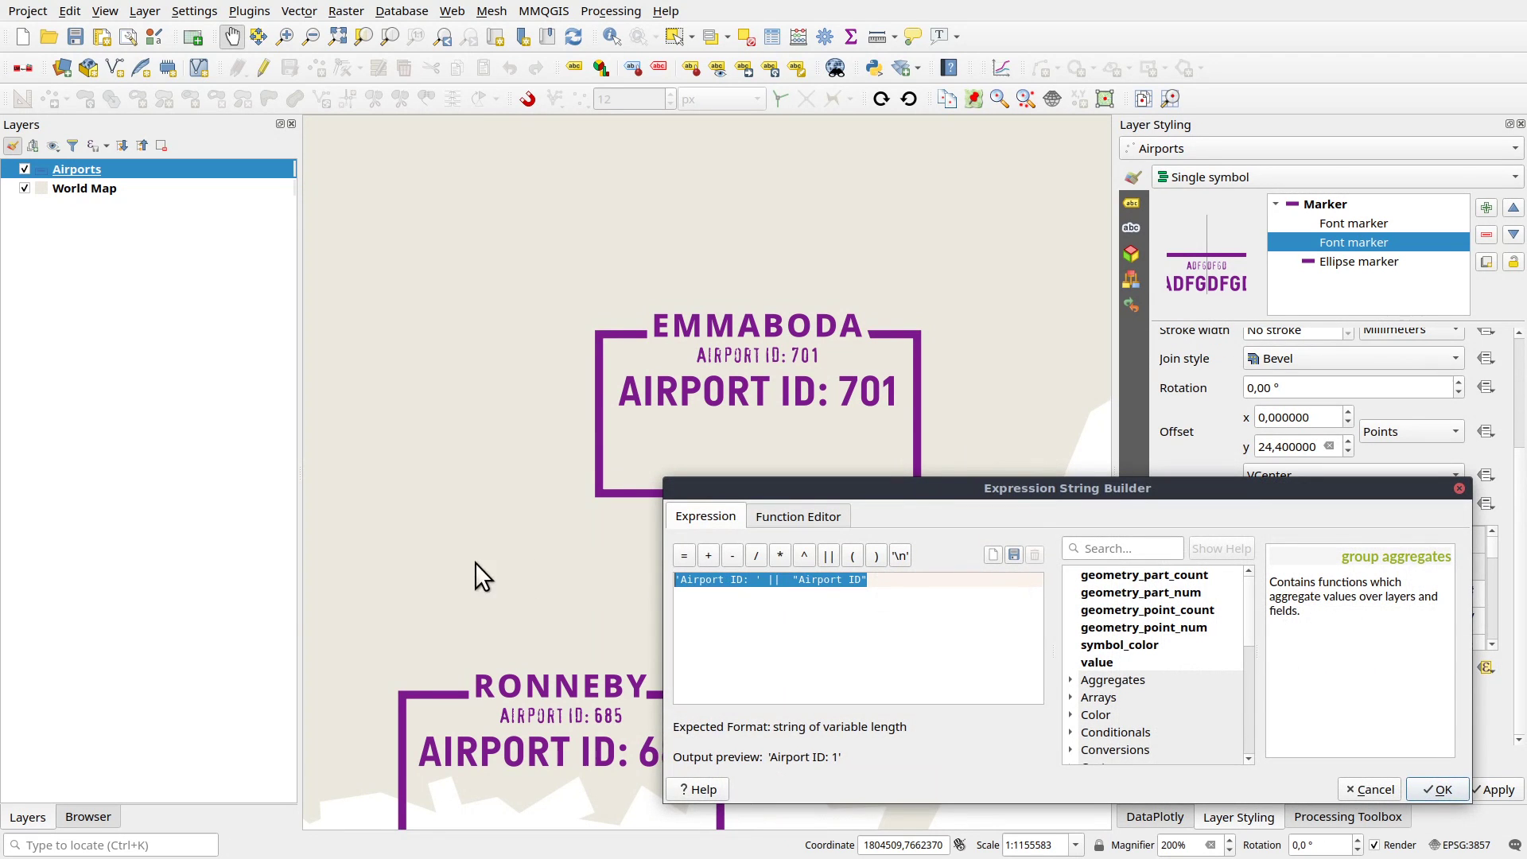
pyautogui.press('BackSpace')
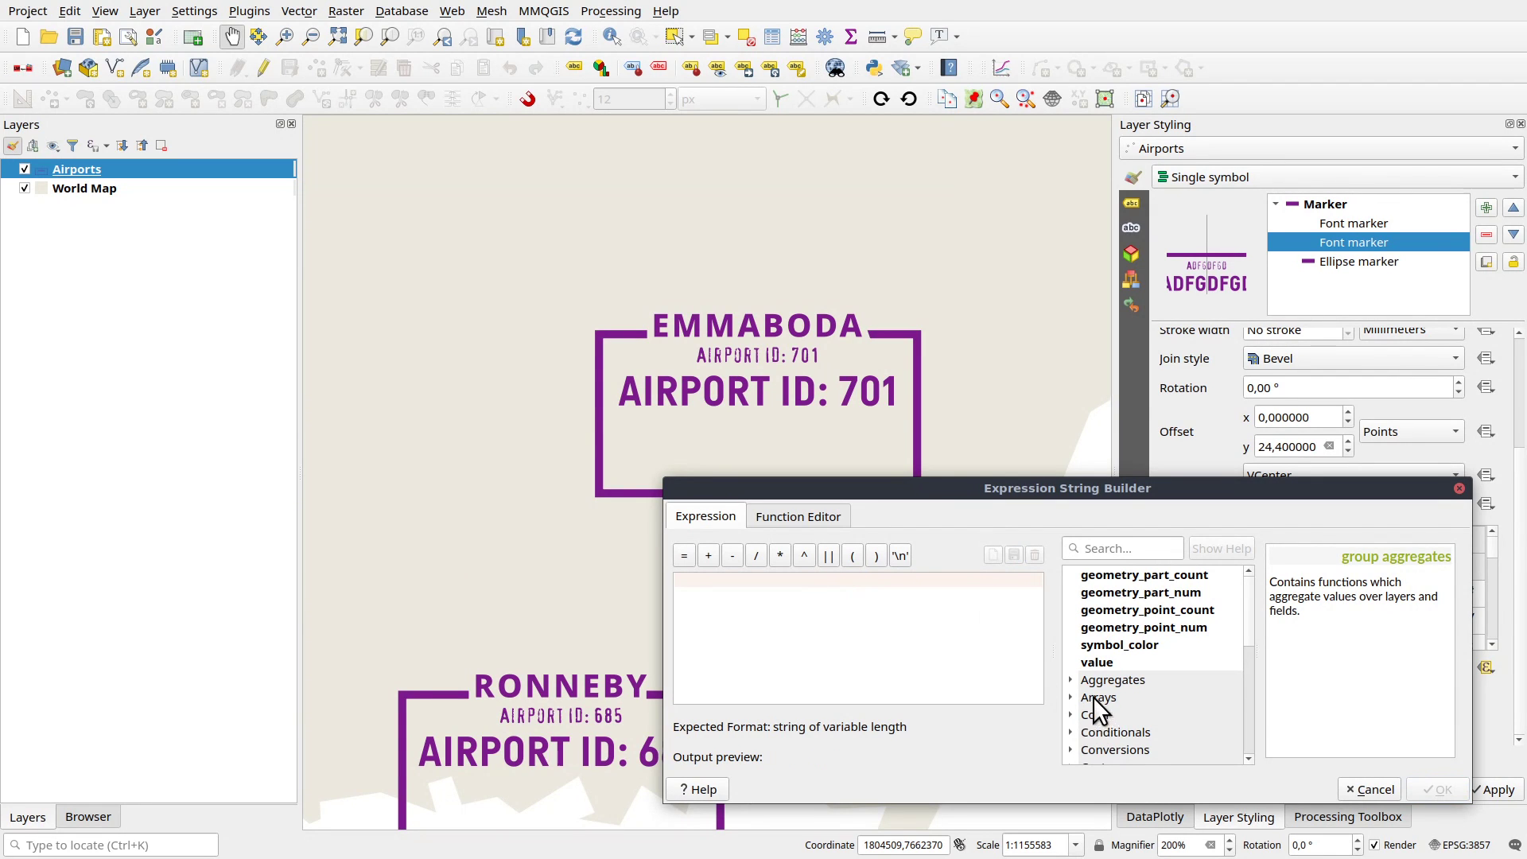
# - Build the expression "IATA" || ' / ' || "ICAO" and apply it
pyautogui.scroll(-4, 1097, 707)
pyautogui.click(1071, 592)
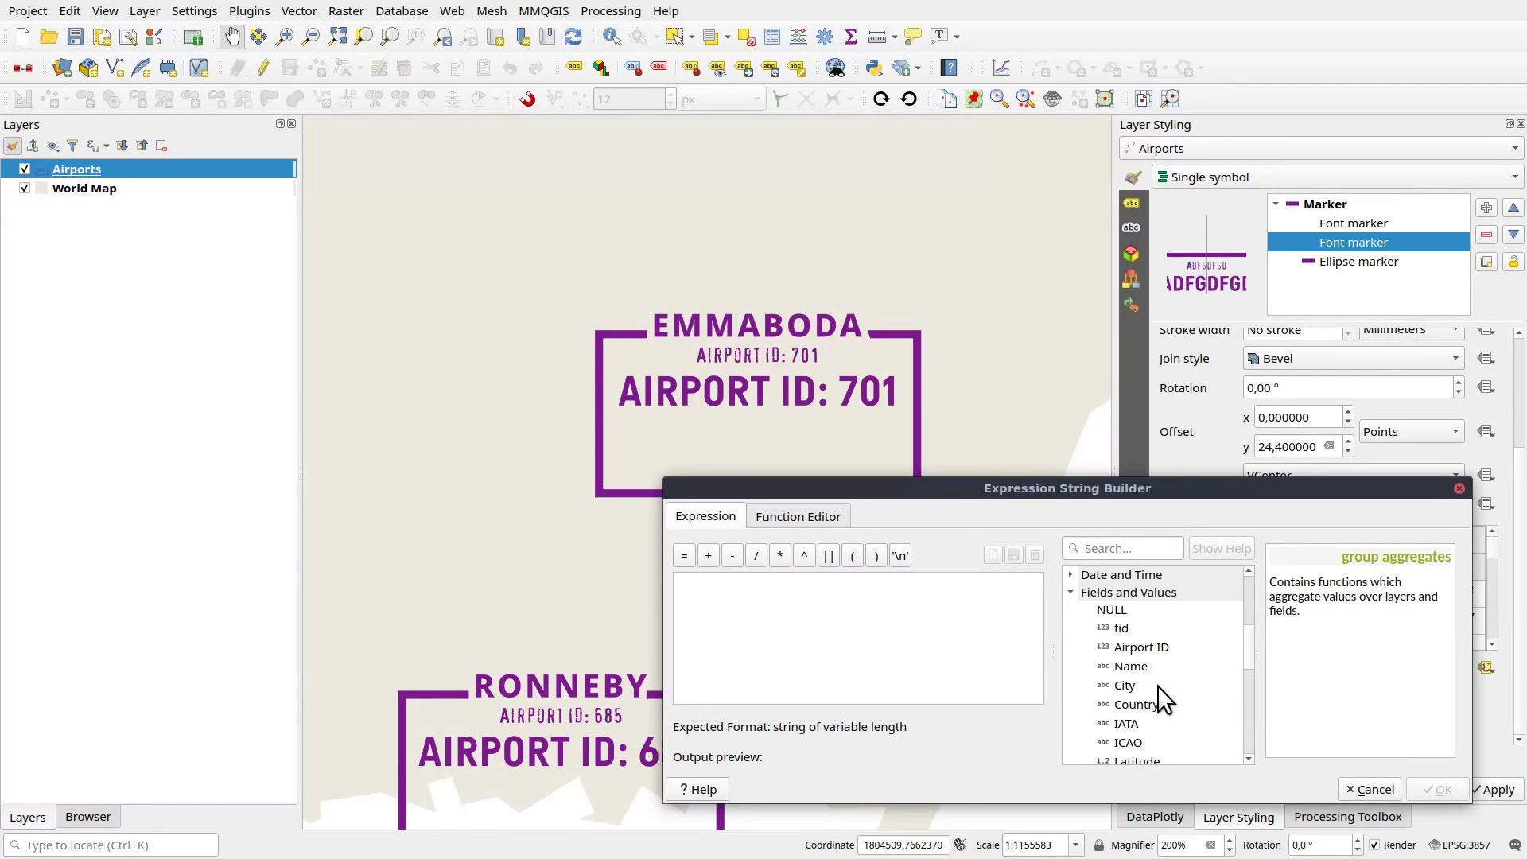
pyautogui.scroll(1, 1137, 704)
pyautogui.scroll(-2, 1139, 723)
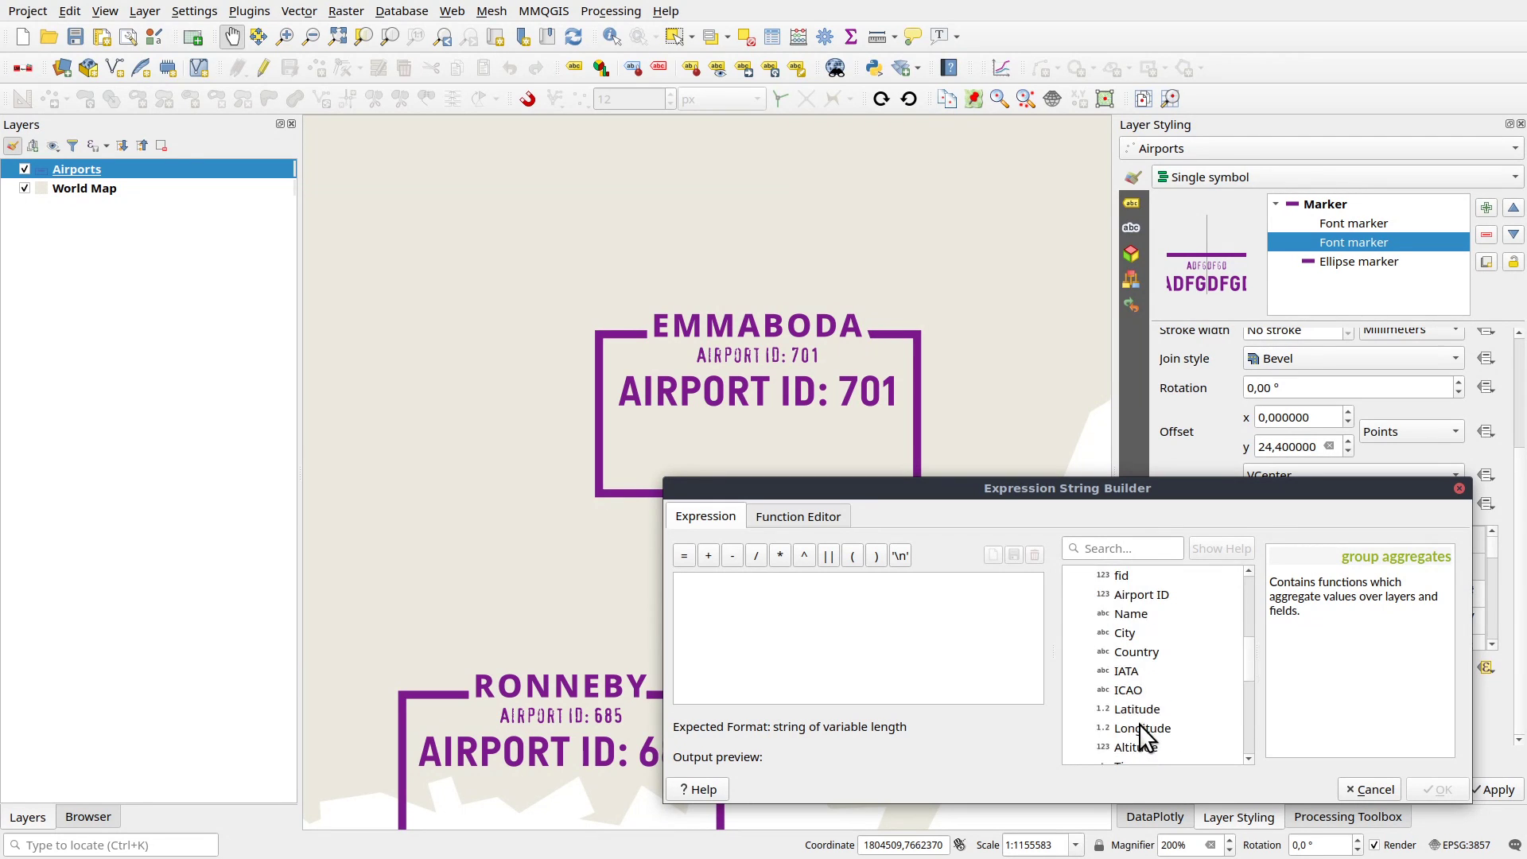
pyautogui.doubleClick(1128, 671)
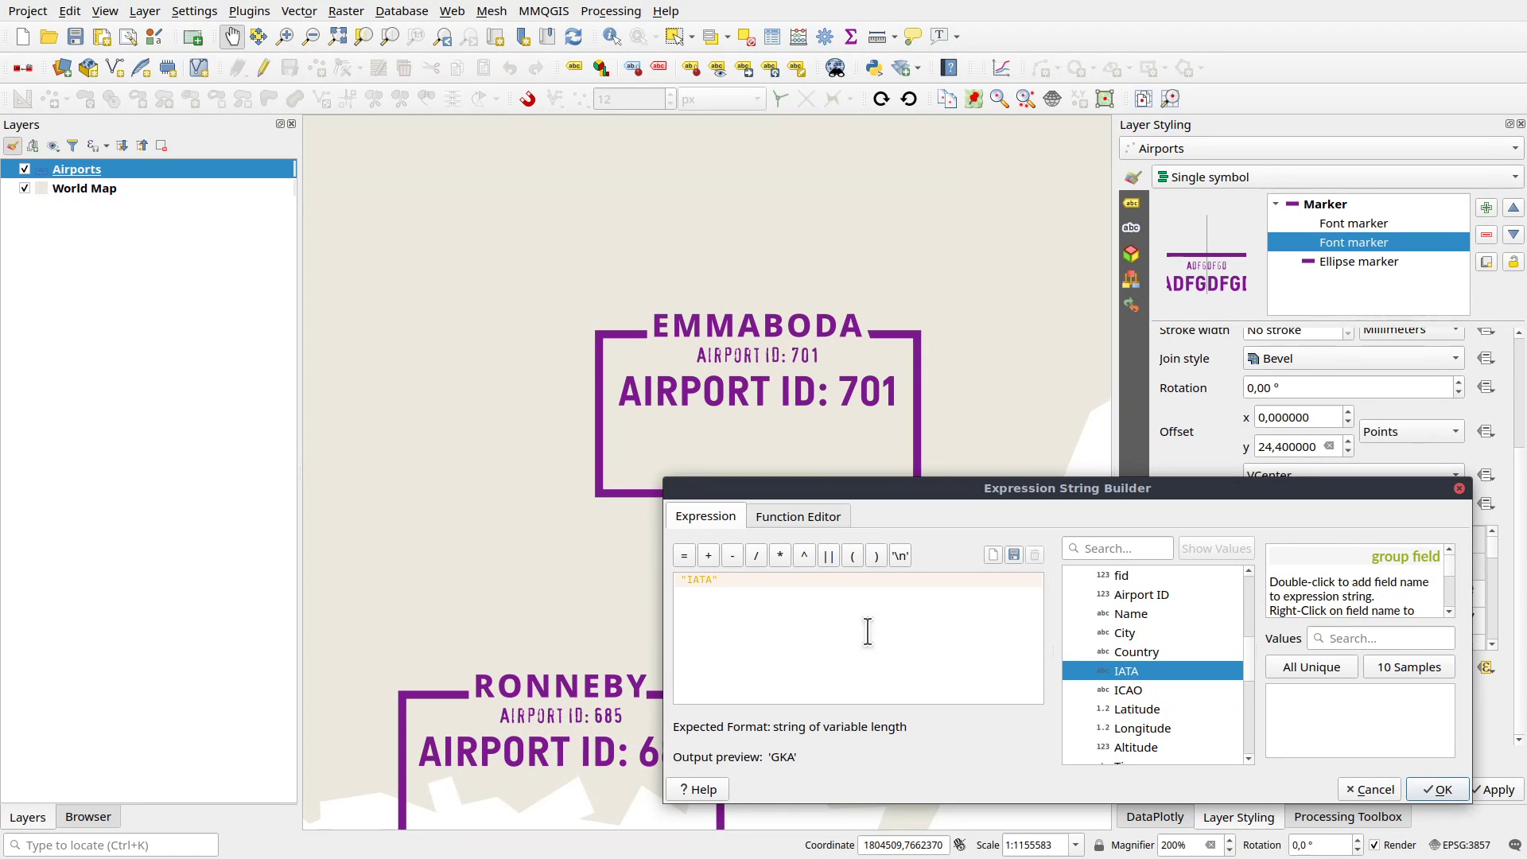
pyautogui.write(',')
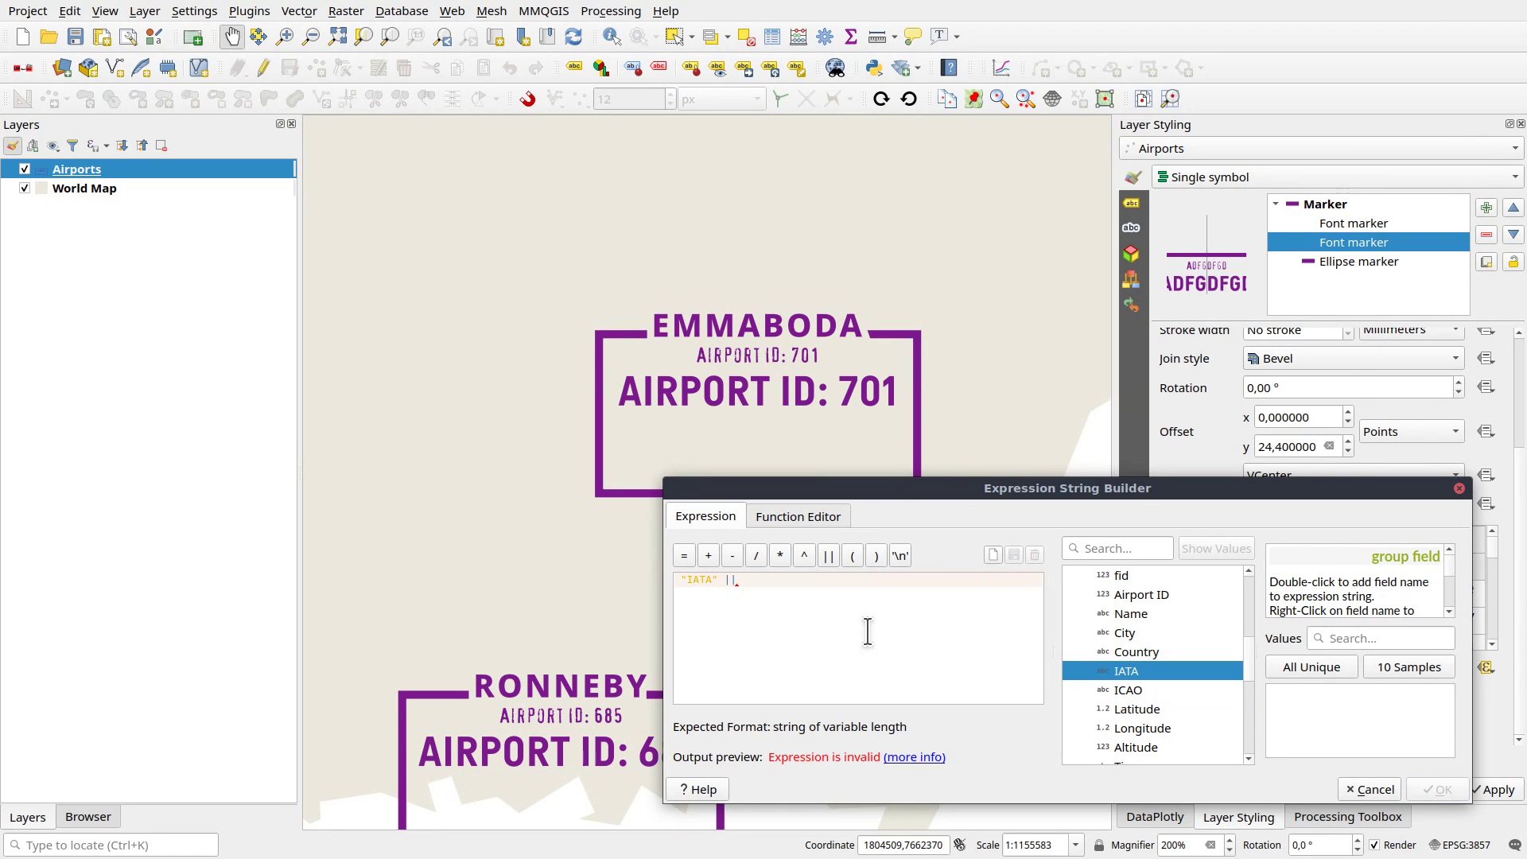
pyautogui.write("| ' / ' ||")
pyautogui.doubleClick(1133, 690)
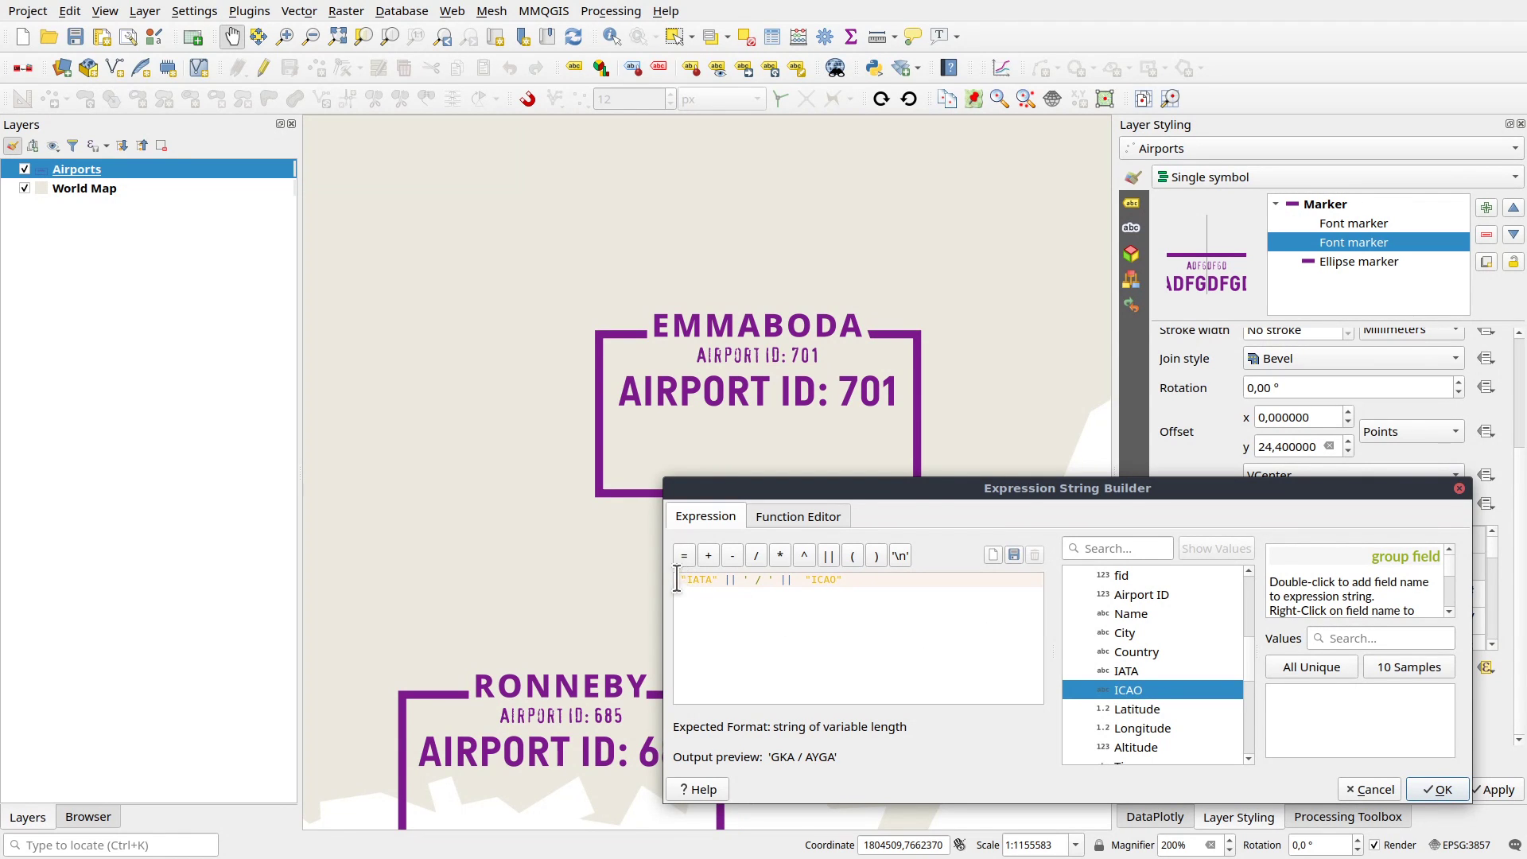
pyautogui.click(1453, 785)
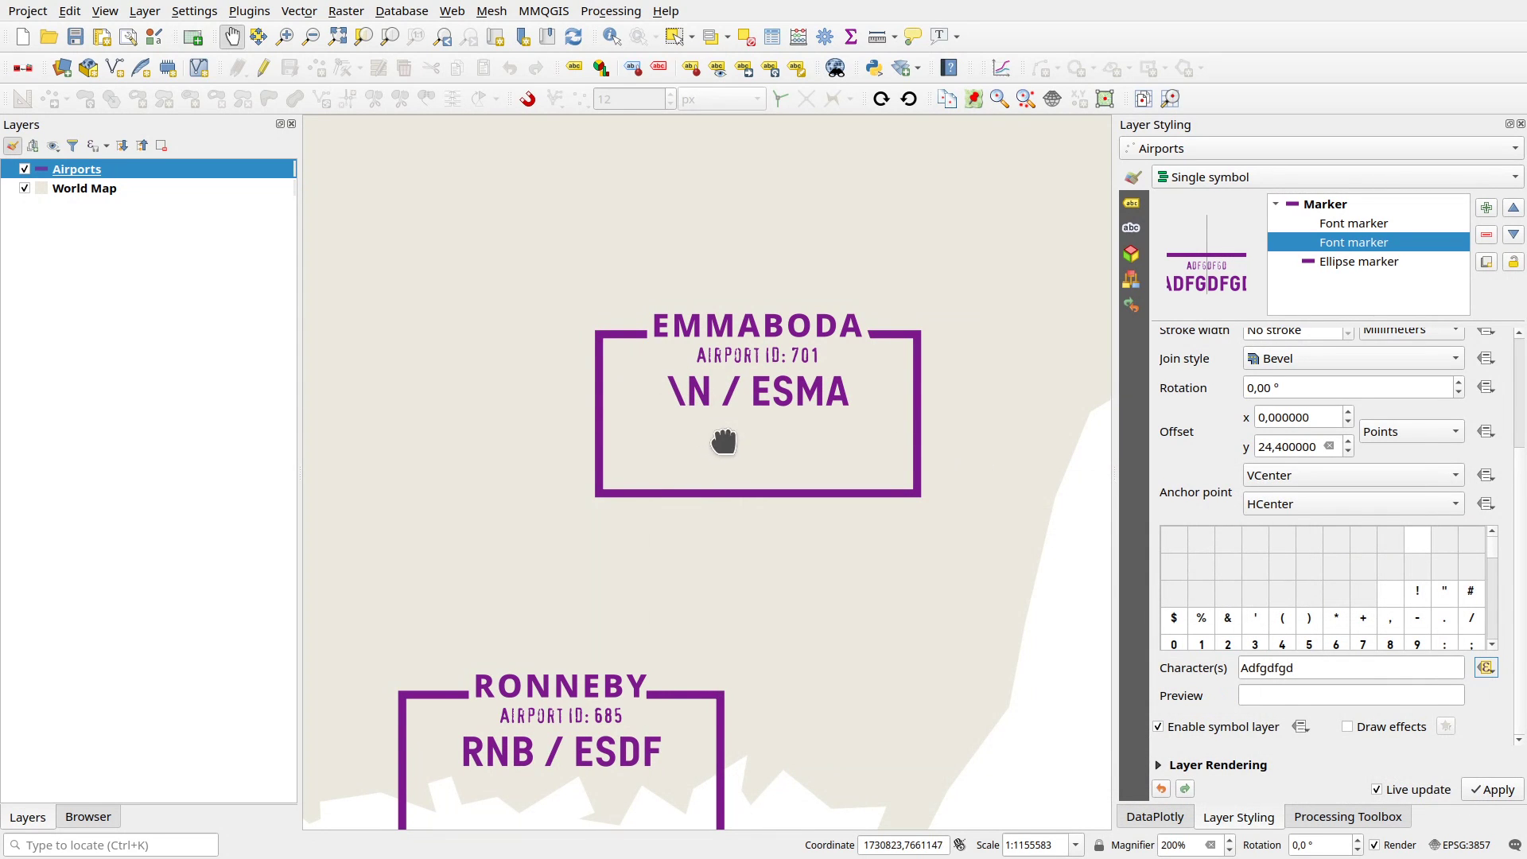
# - Open the code-line expression and begin wrapping it in an if()
pyautogui.moveTo(723, 436); pyautogui.dragTo(720, 403)
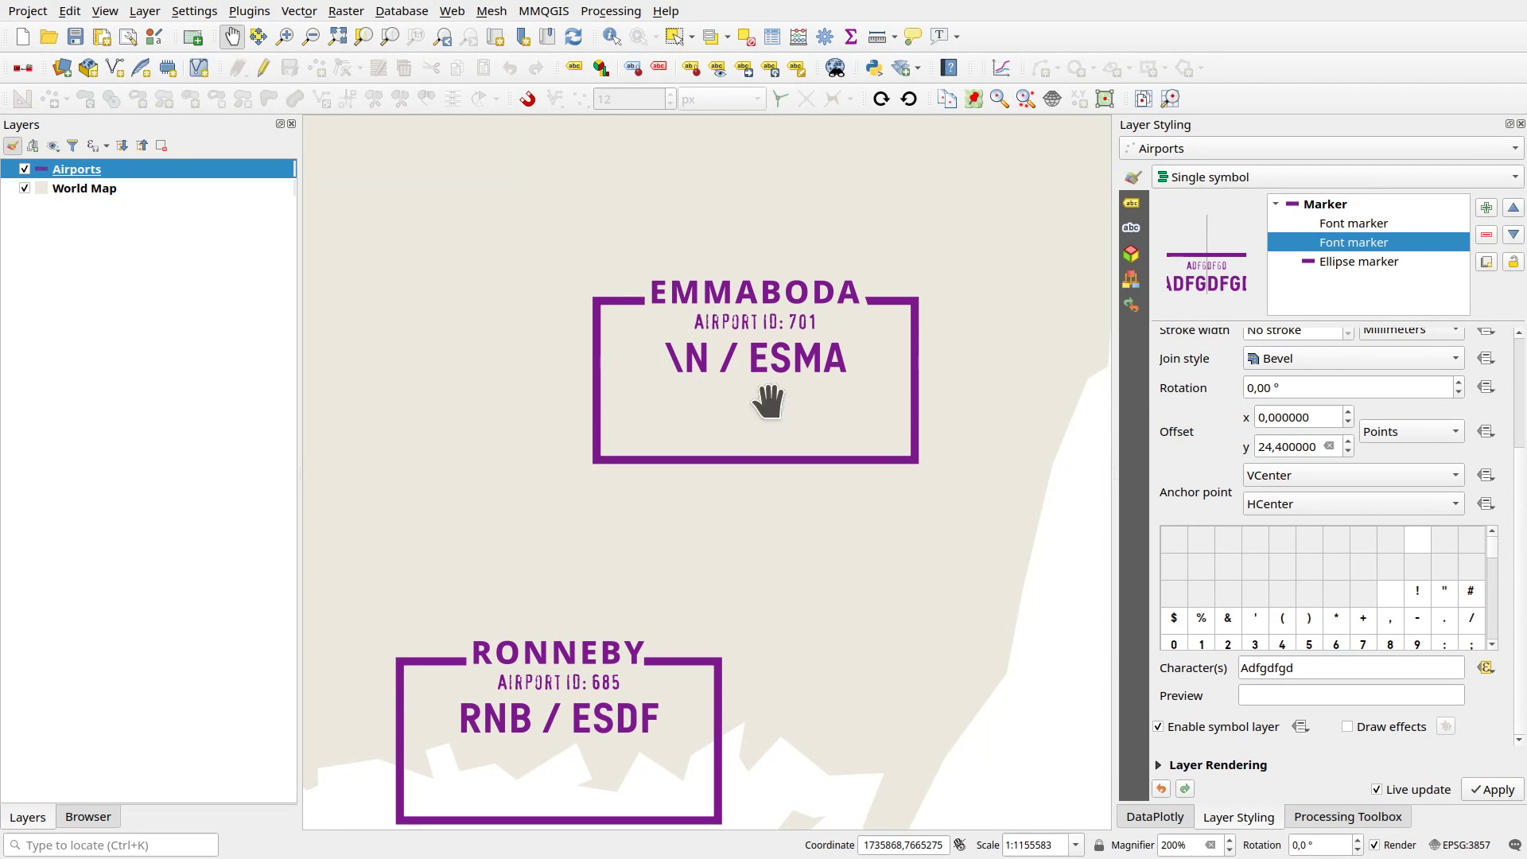
pyautogui.click(1485, 668)
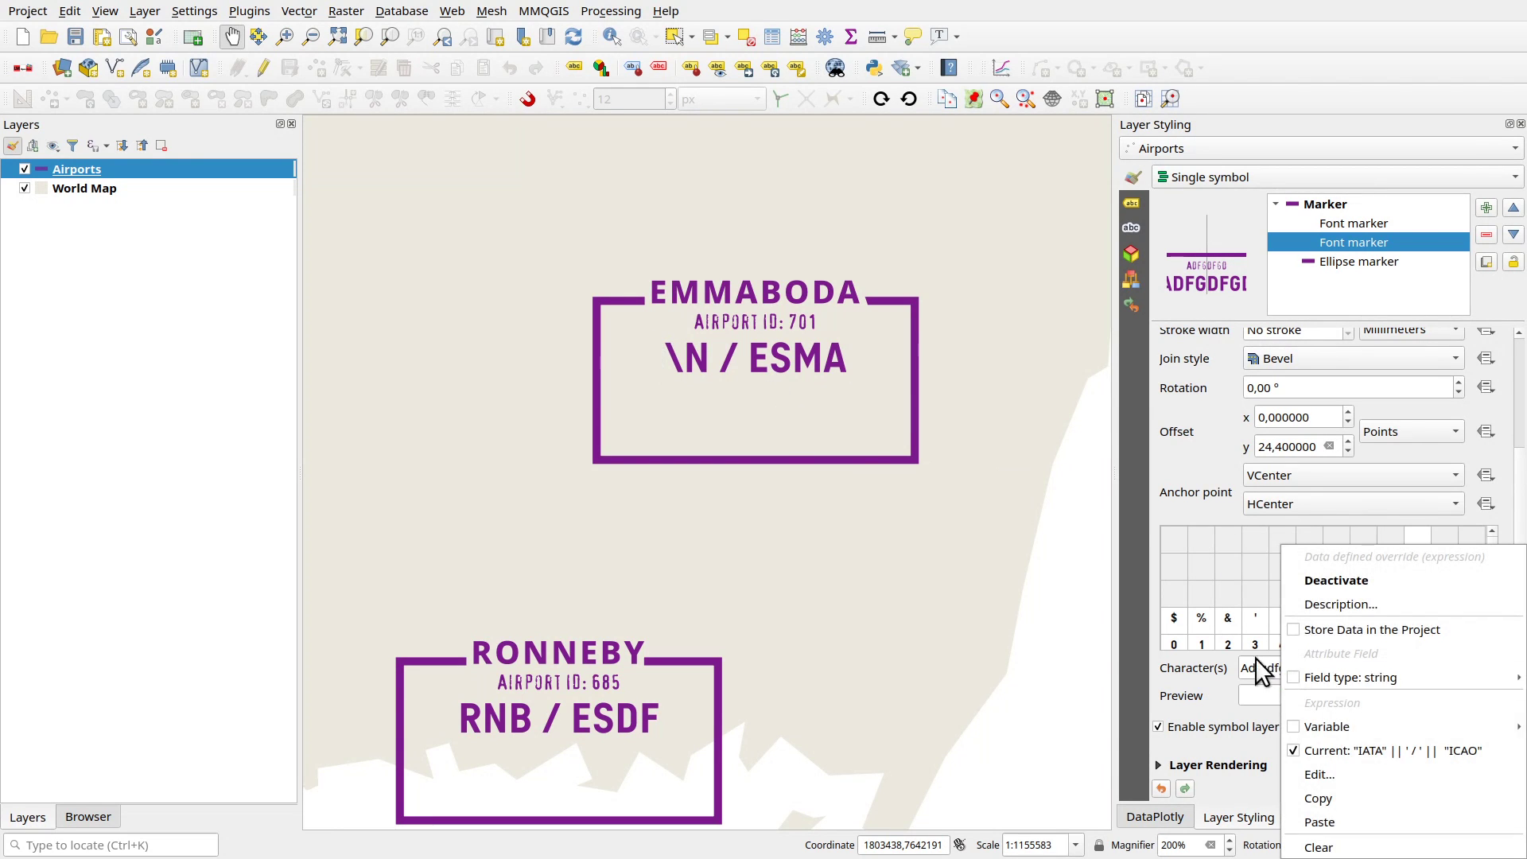
pyautogui.click(1332, 780)
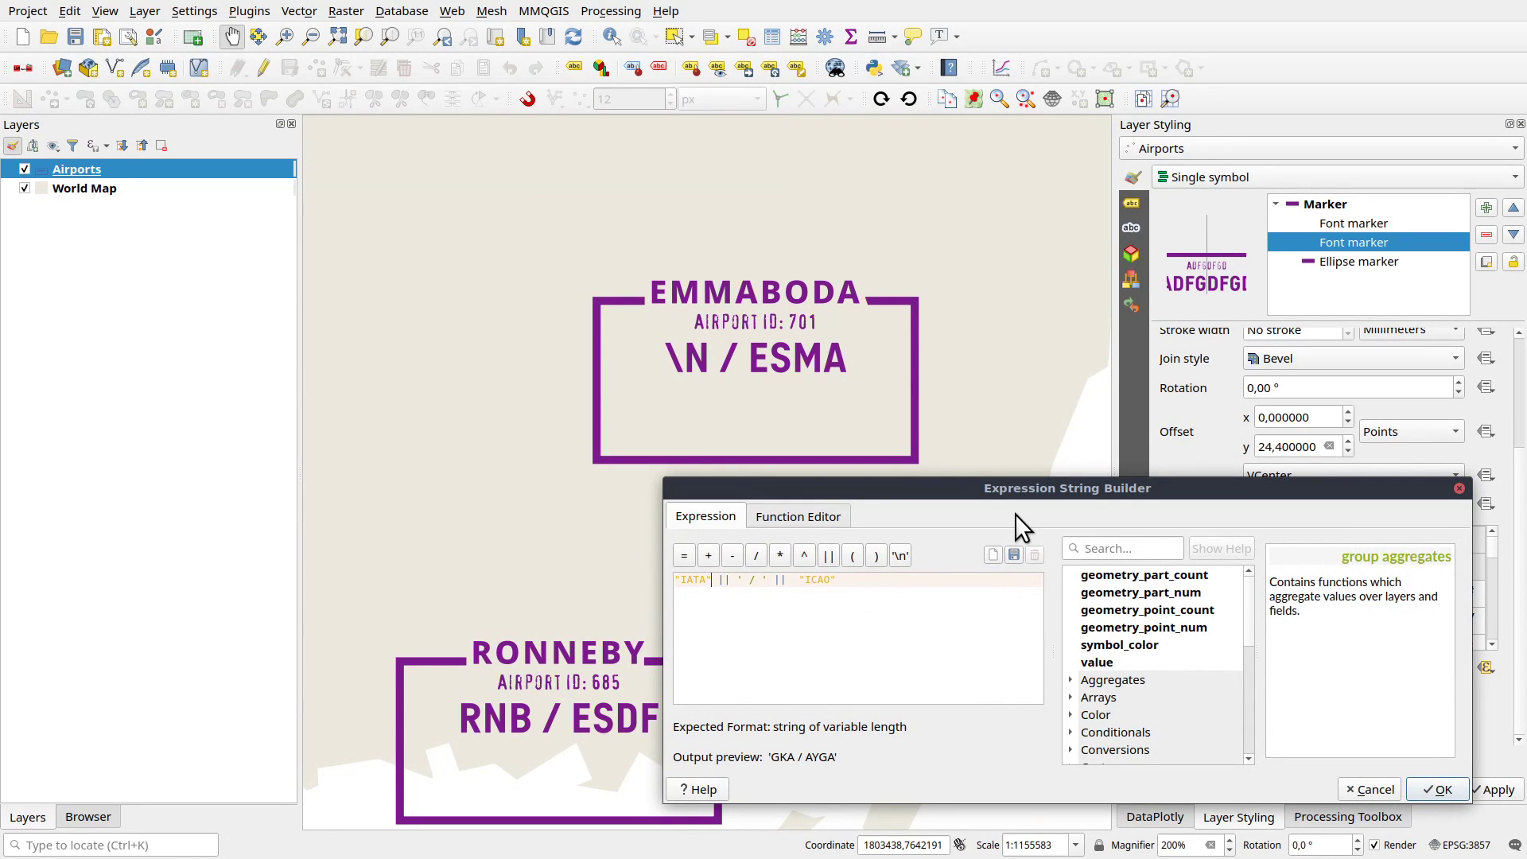
pyautogui.press('Return')
pyautogui.press('Return')
pyautogui.press('Return')
pyautogui.write('if(')
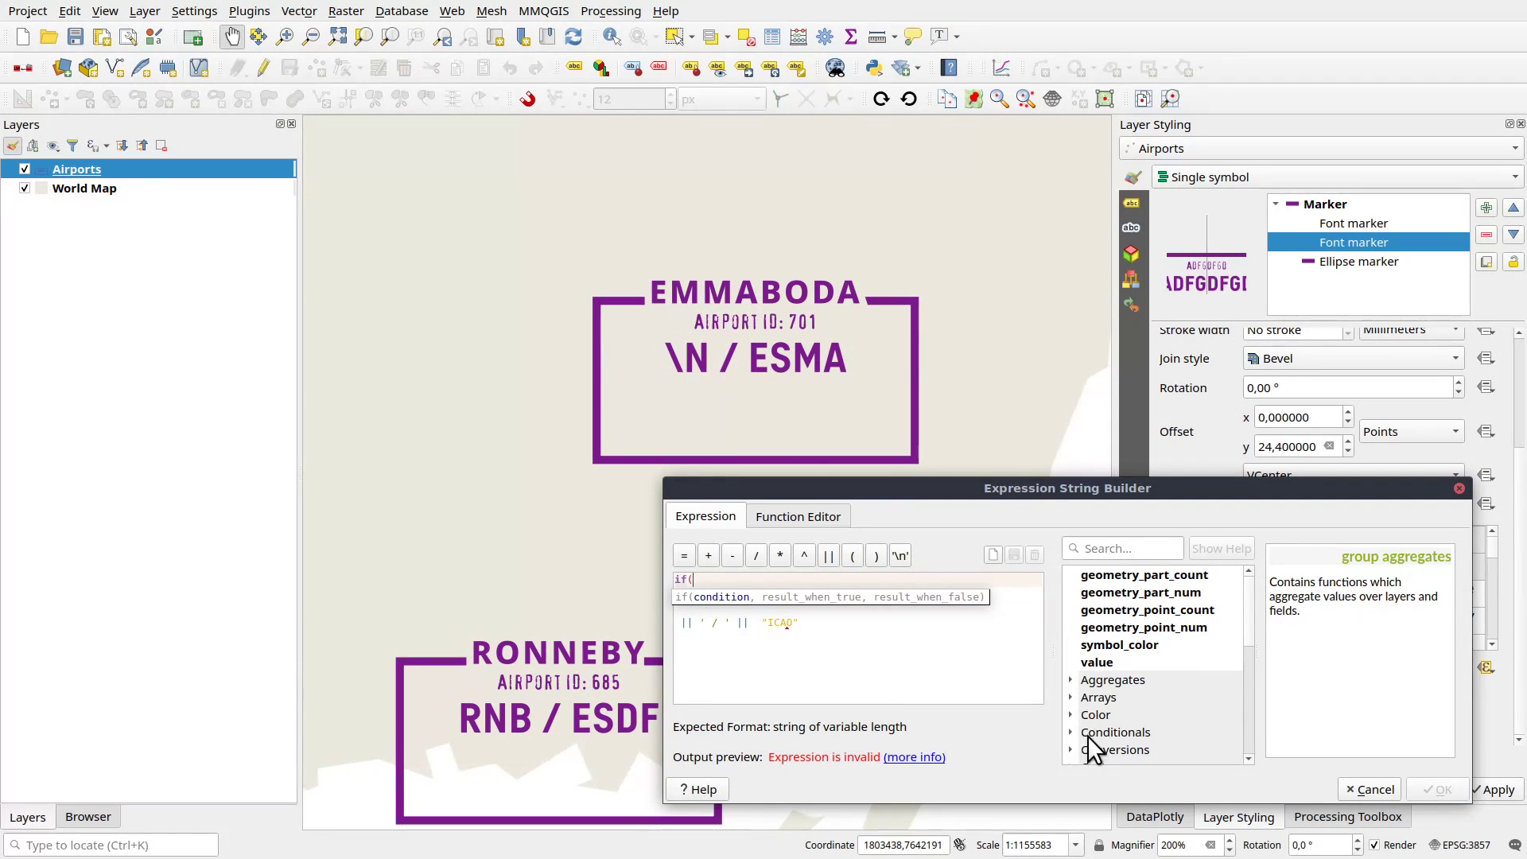
# - Complete the condition if("IATA" = '\N', '-', "IATA") and apply the expression
pyautogui.scroll(-3, 1112, 685)
pyautogui.click(1068, 642)
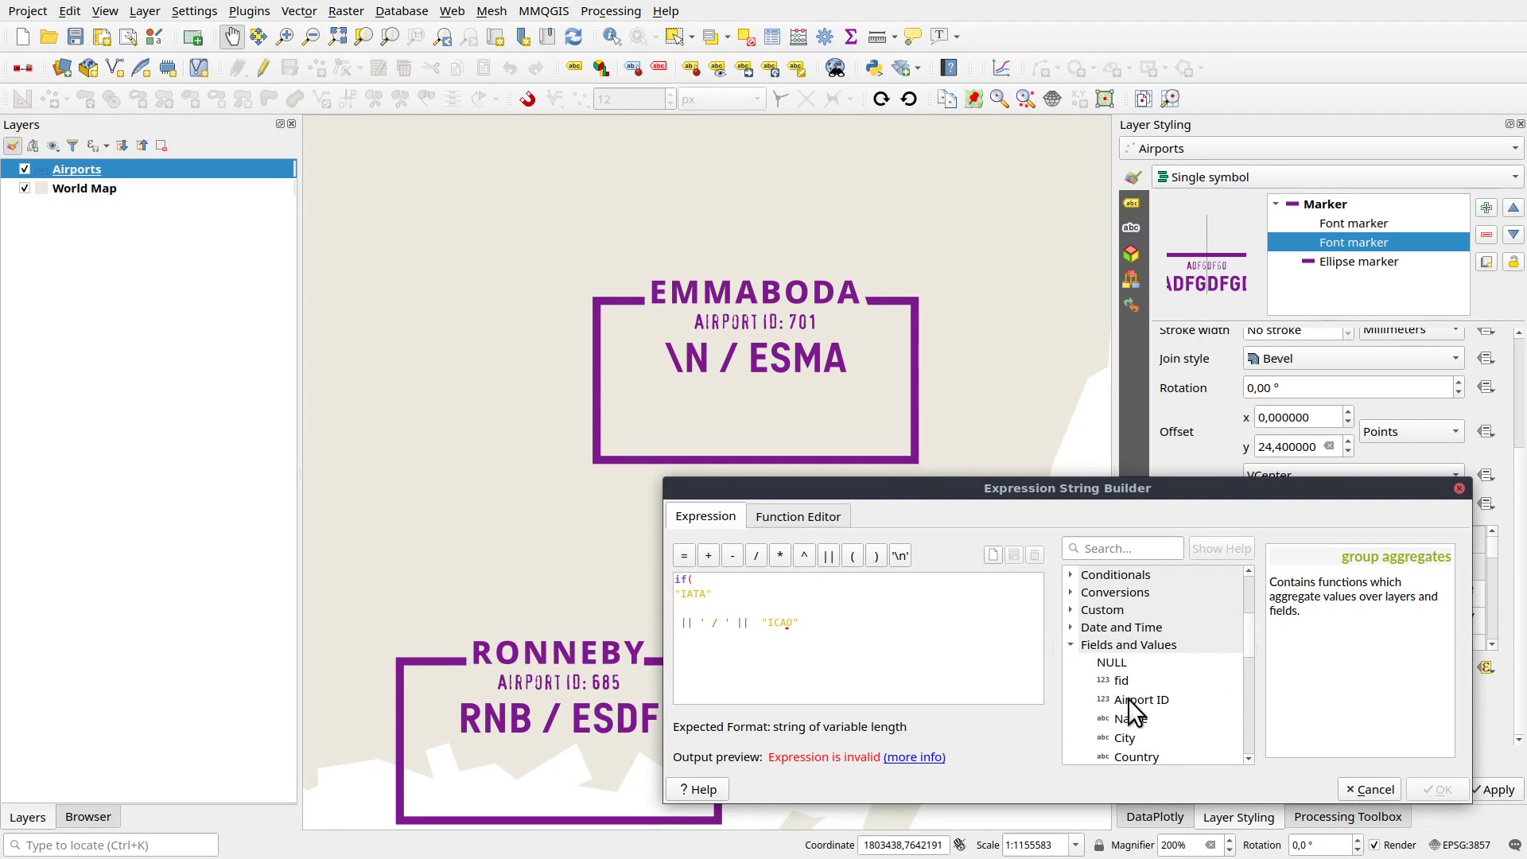
pyautogui.scroll(2, 1153, 691)
pyautogui.scroll(-3, 1156, 688)
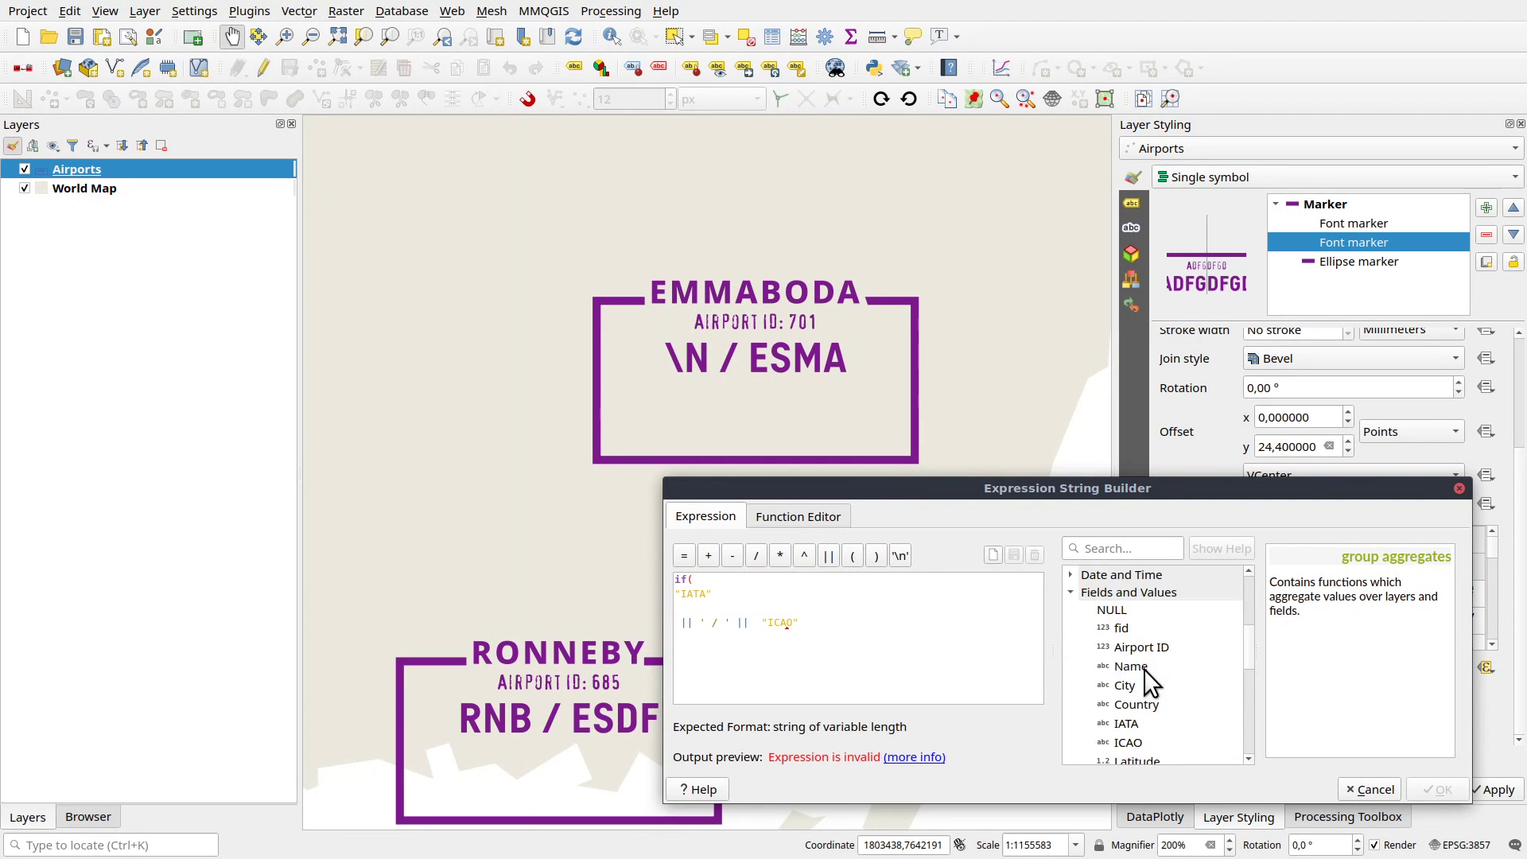
pyautogui.doubleClick(1126, 723)
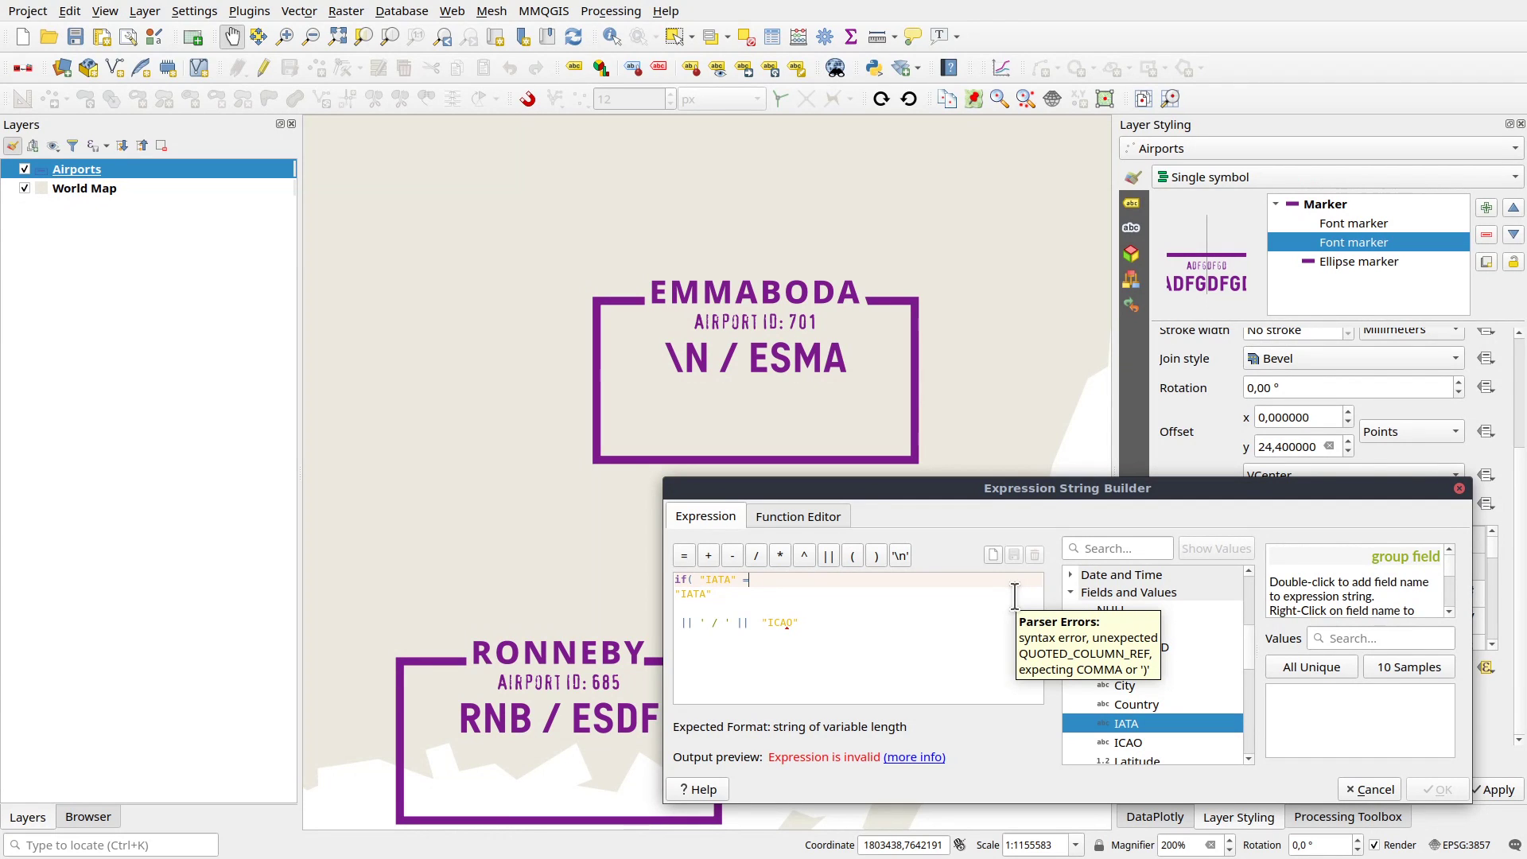
pyautogui.write("= '\\N',")
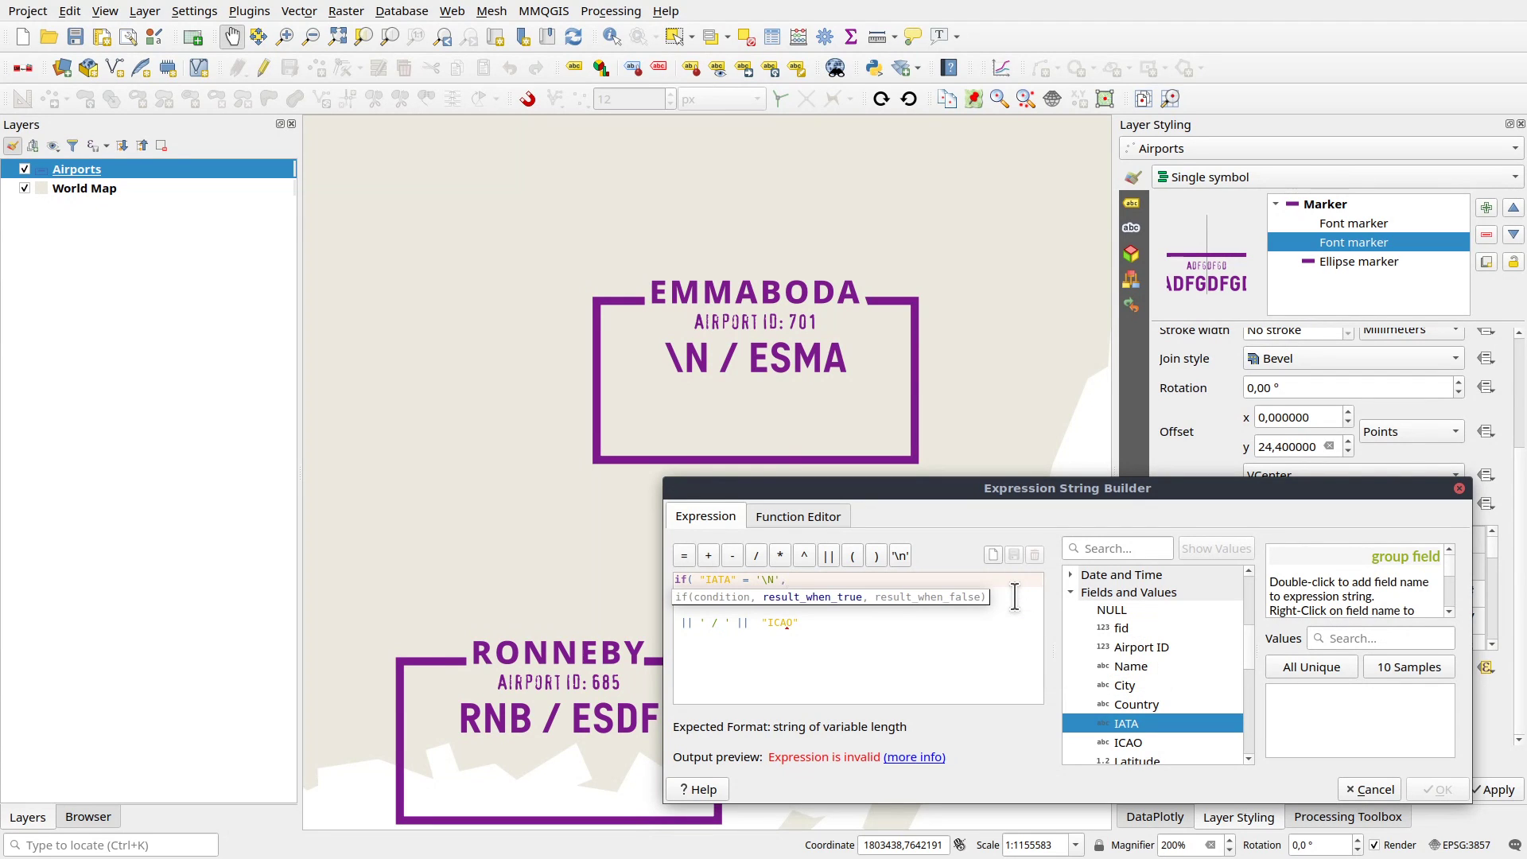
pyautogui.write(" '-',")
pyautogui.press('Return')
pyautogui.write('"IATA"')
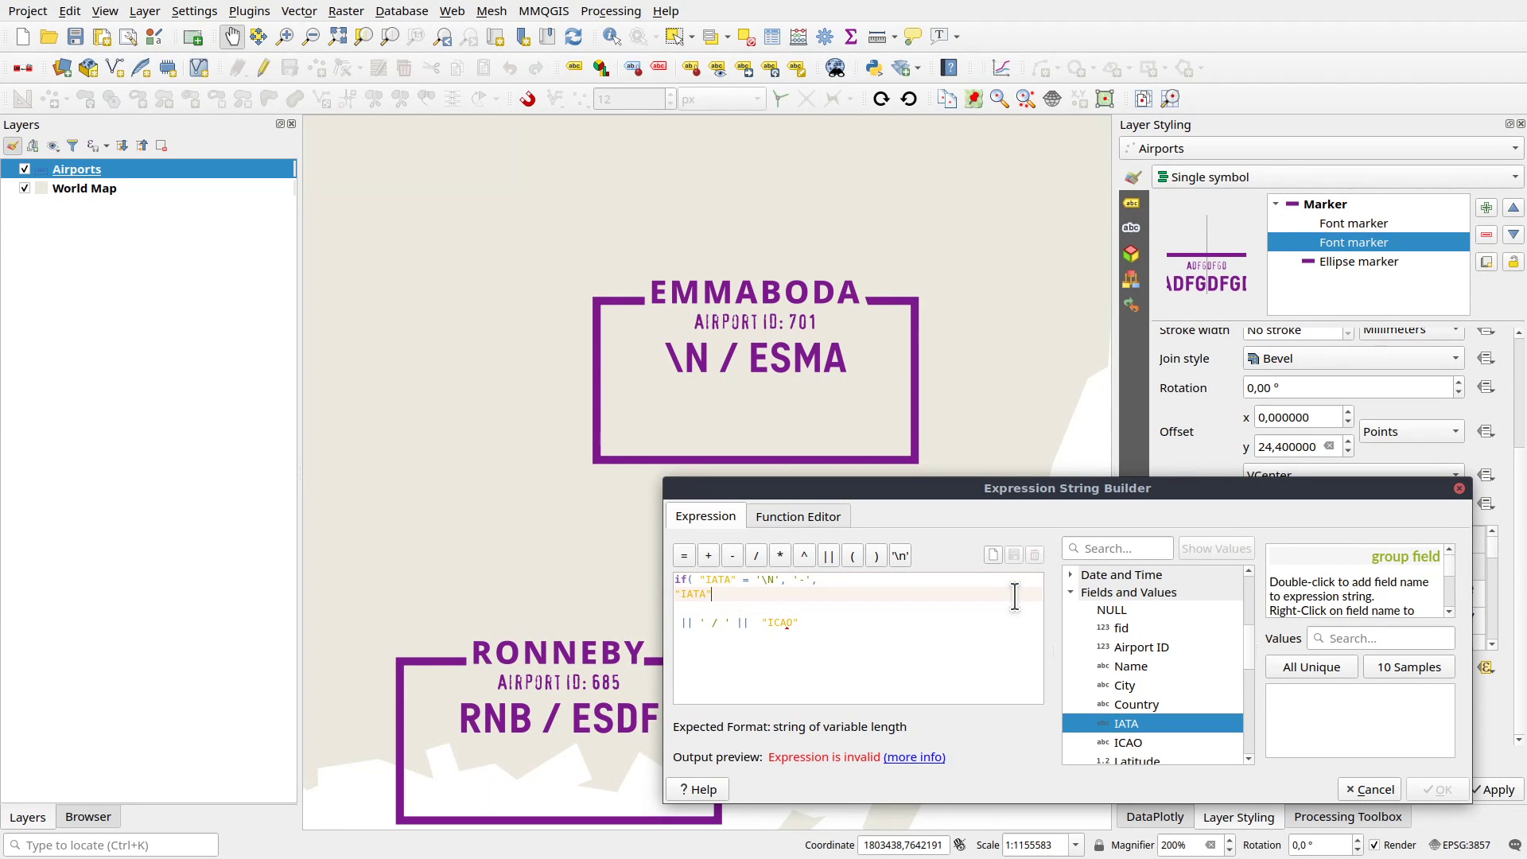
pyautogui.write(')')
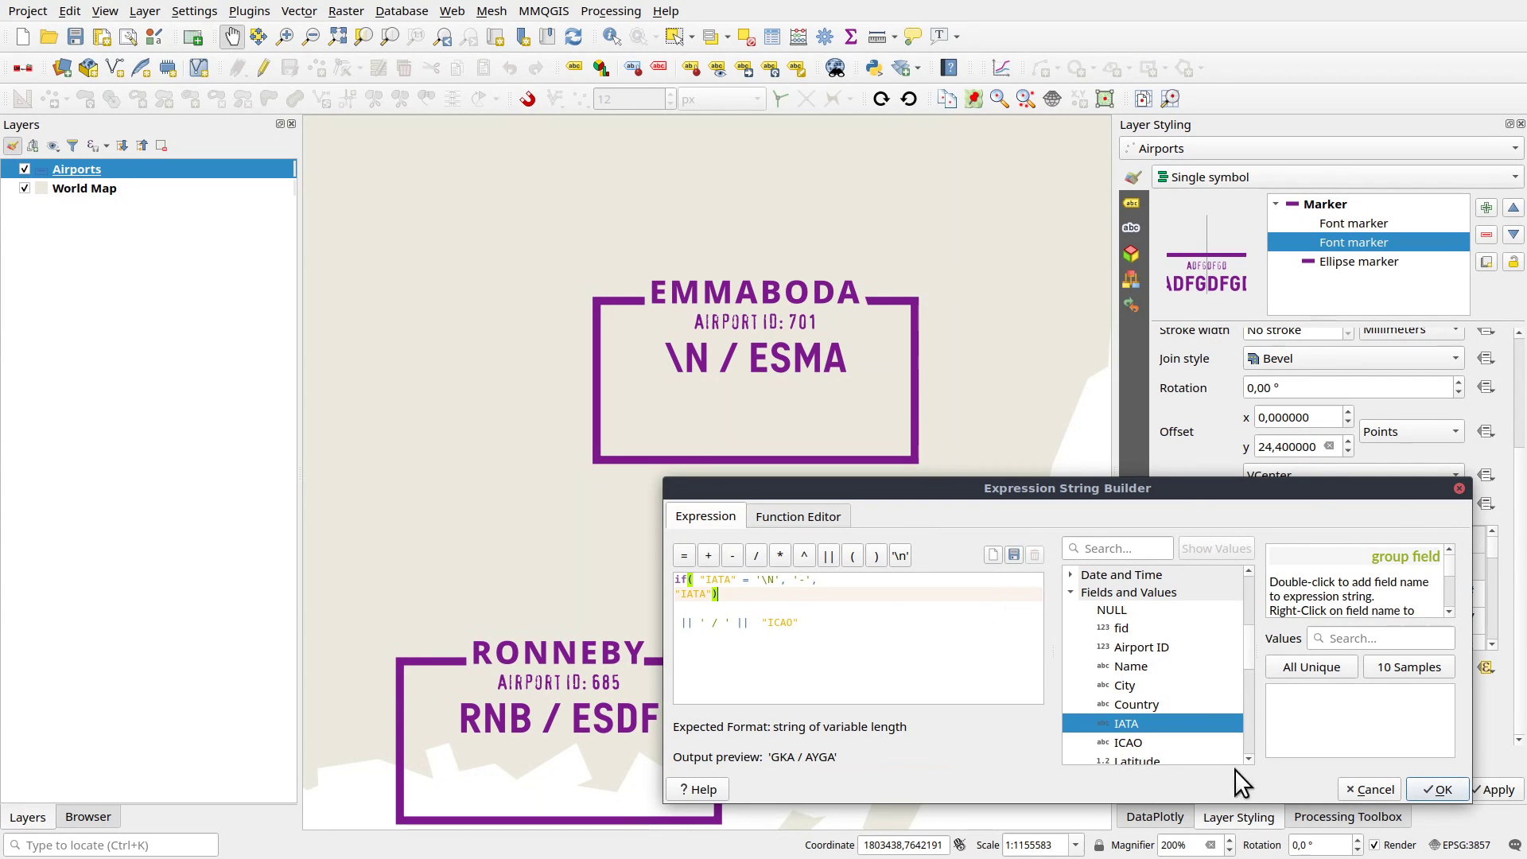
pyautogui.click(1438, 790)
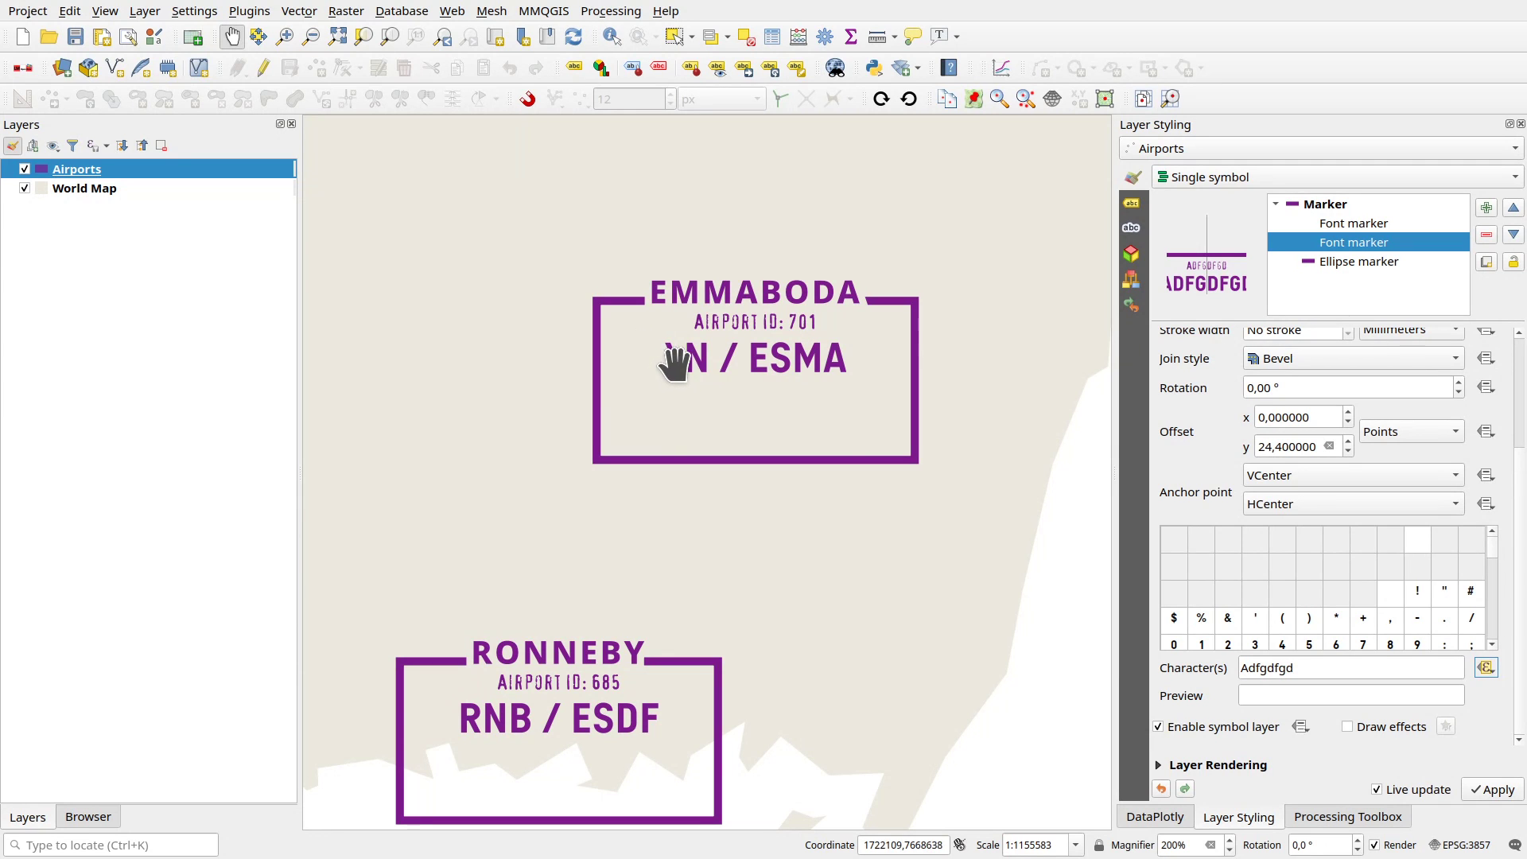
# - Change the code-line condition to length("IATA") < 3 and apply it
pyautogui.click(1487, 668)
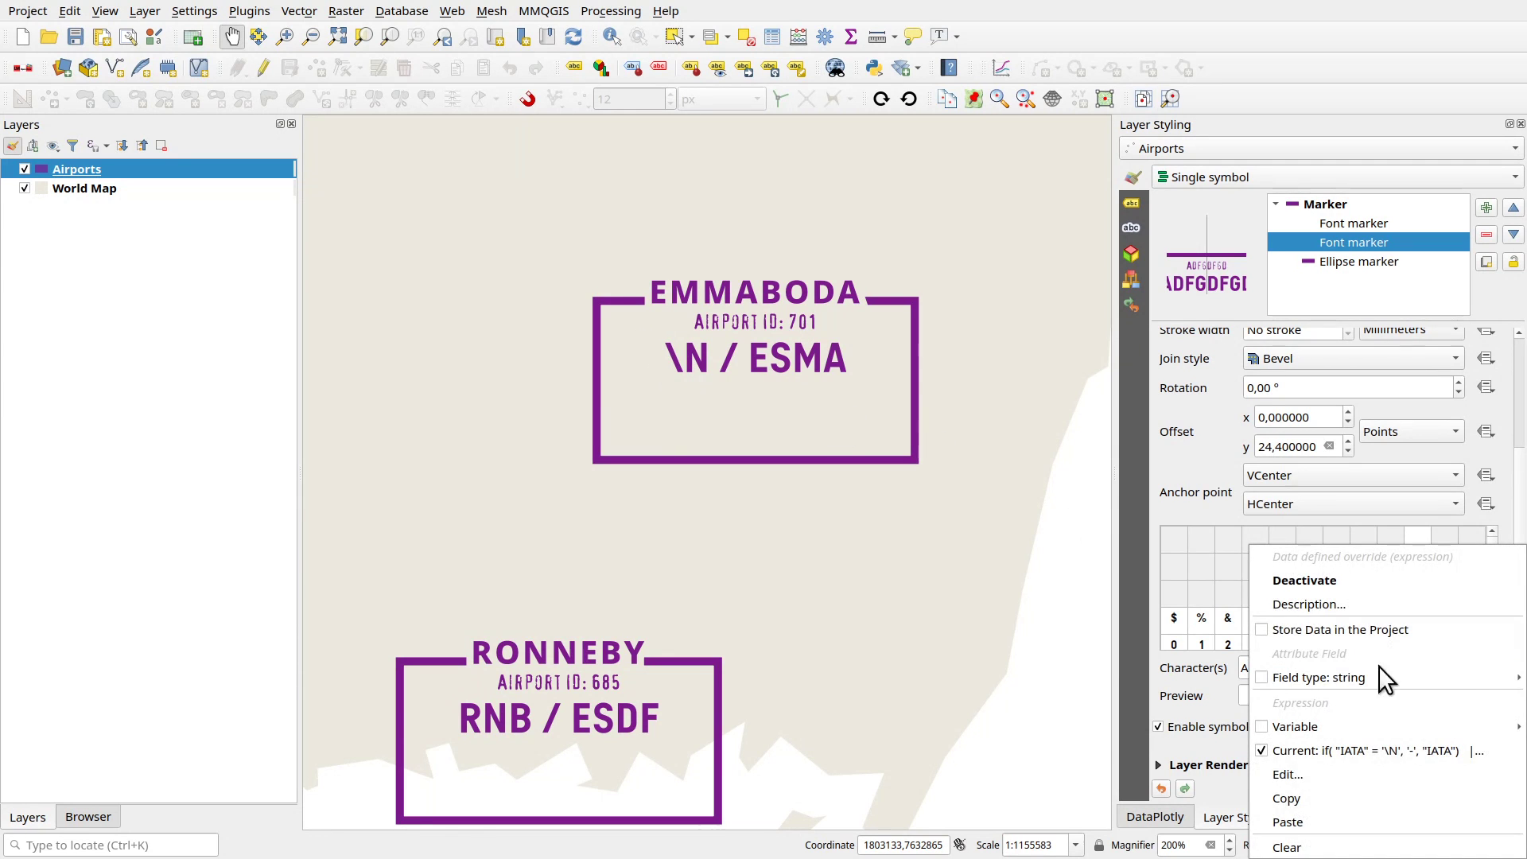
pyautogui.click(1308, 776)
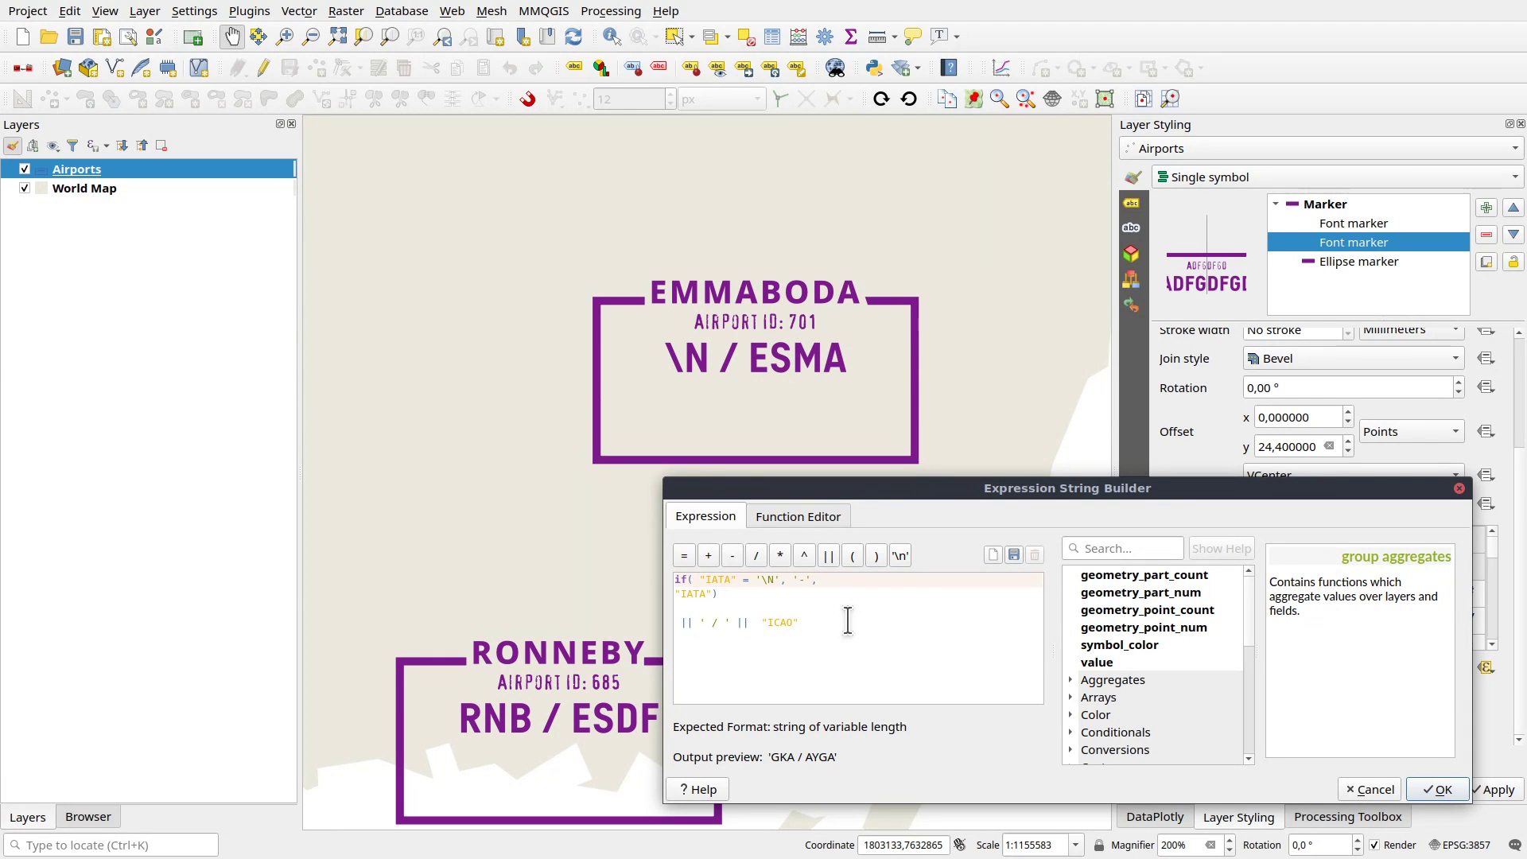
pyautogui.write('length("IATA"')
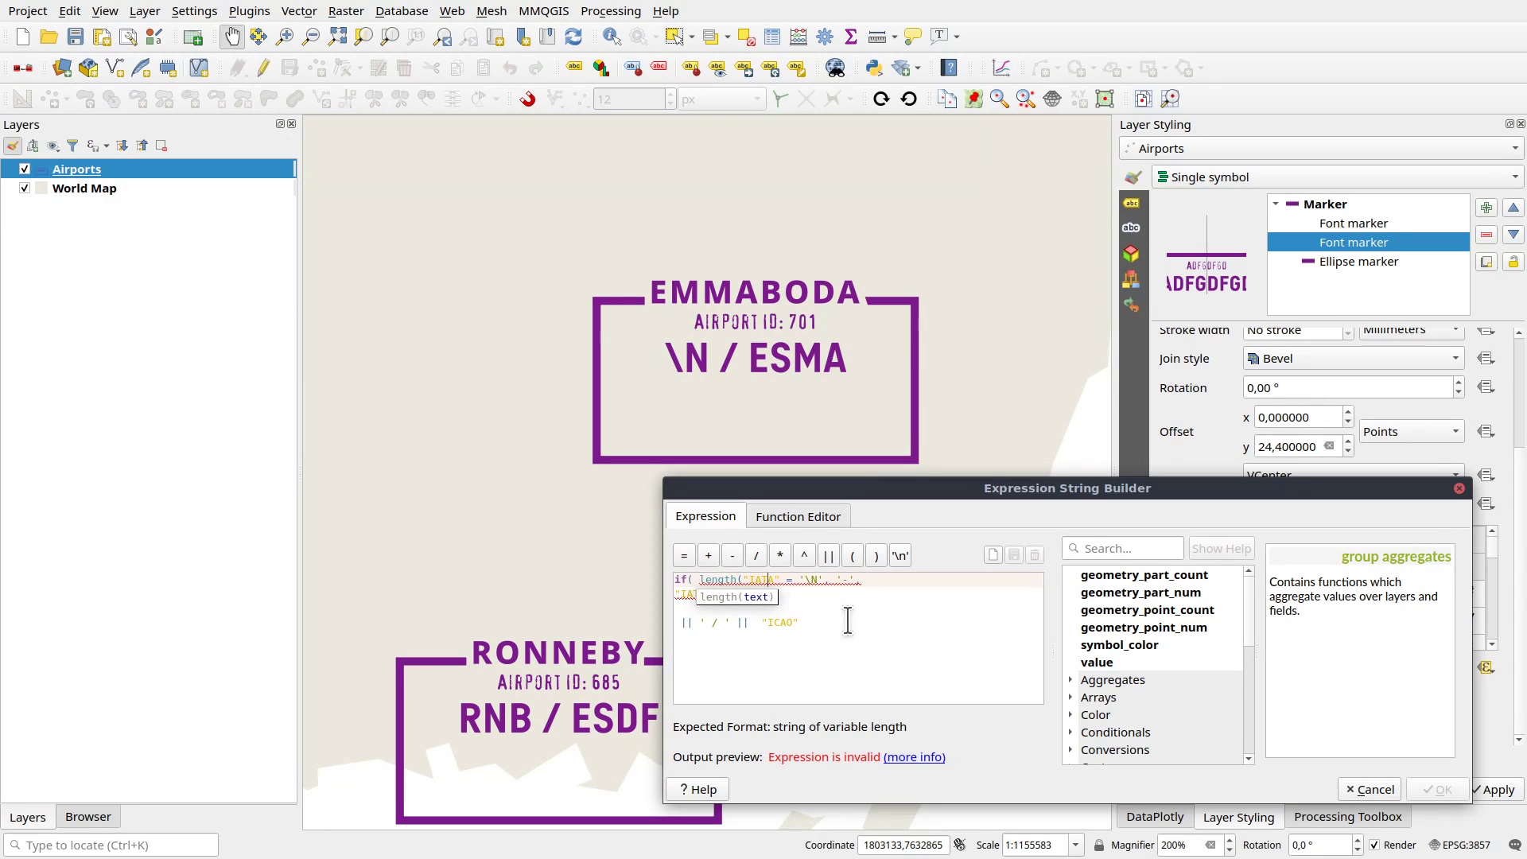
pyautogui.write(')')
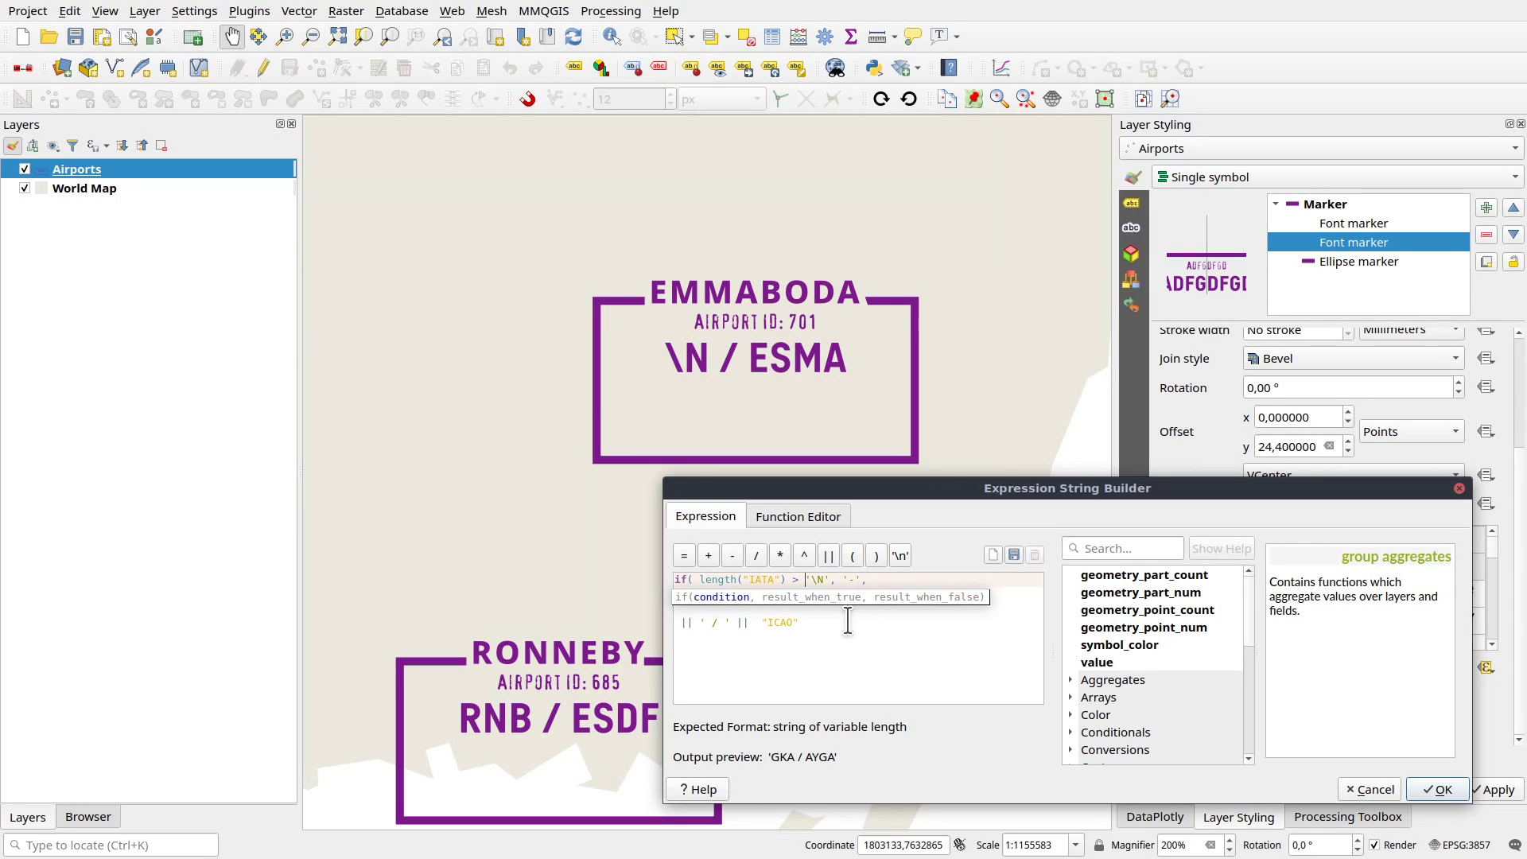
pyautogui.write('3')
pyautogui.click(1440, 789)
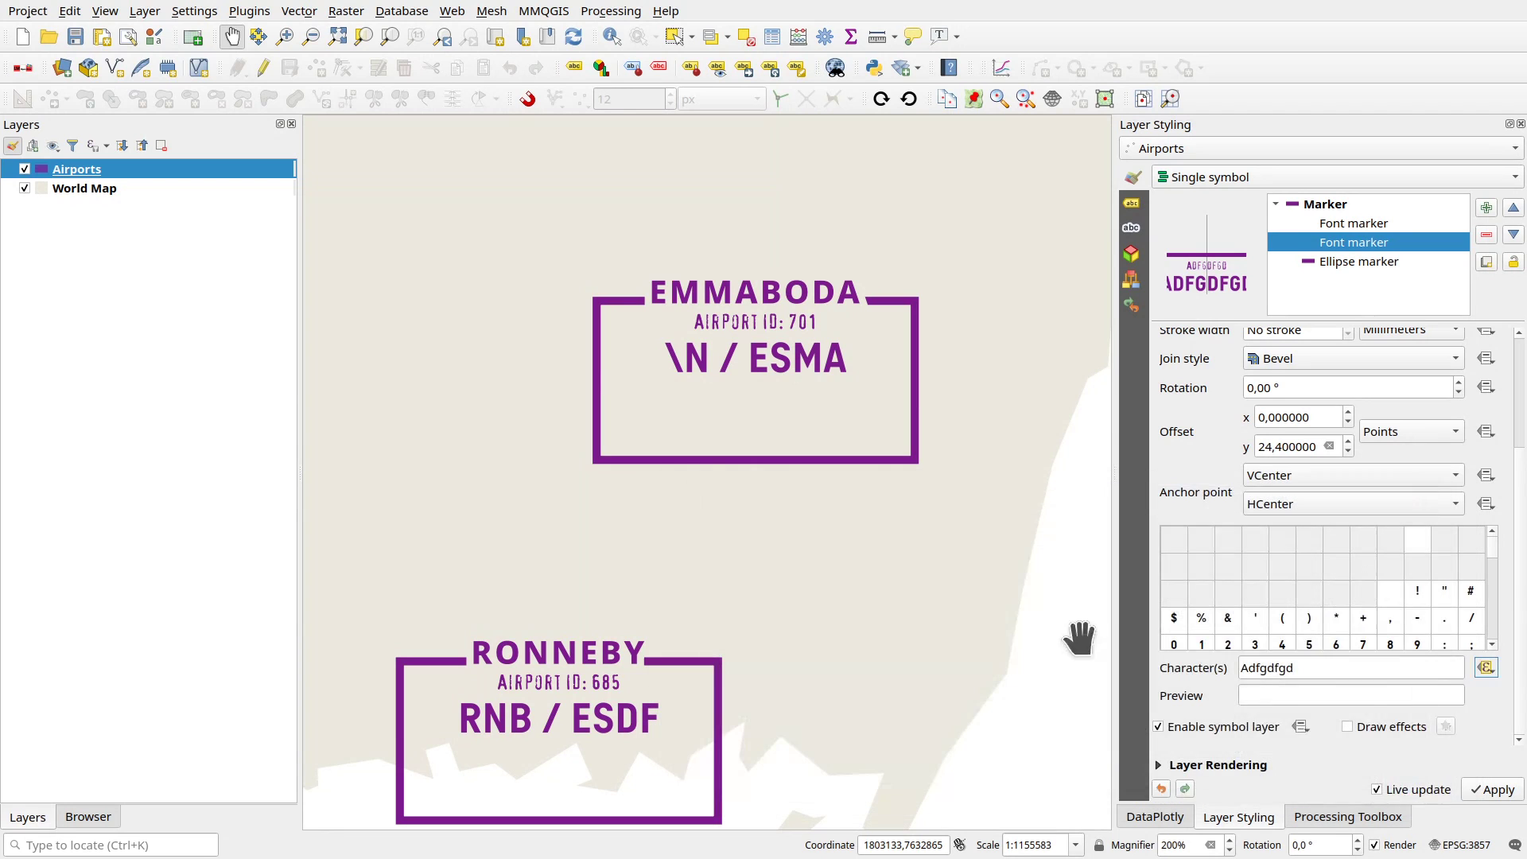
# - Reapply the less-than-three condition and check that Emmaboda now reads '- / ESMA'
pyautogui.moveTo(795, 426); pyautogui.dragTo(808, 494)
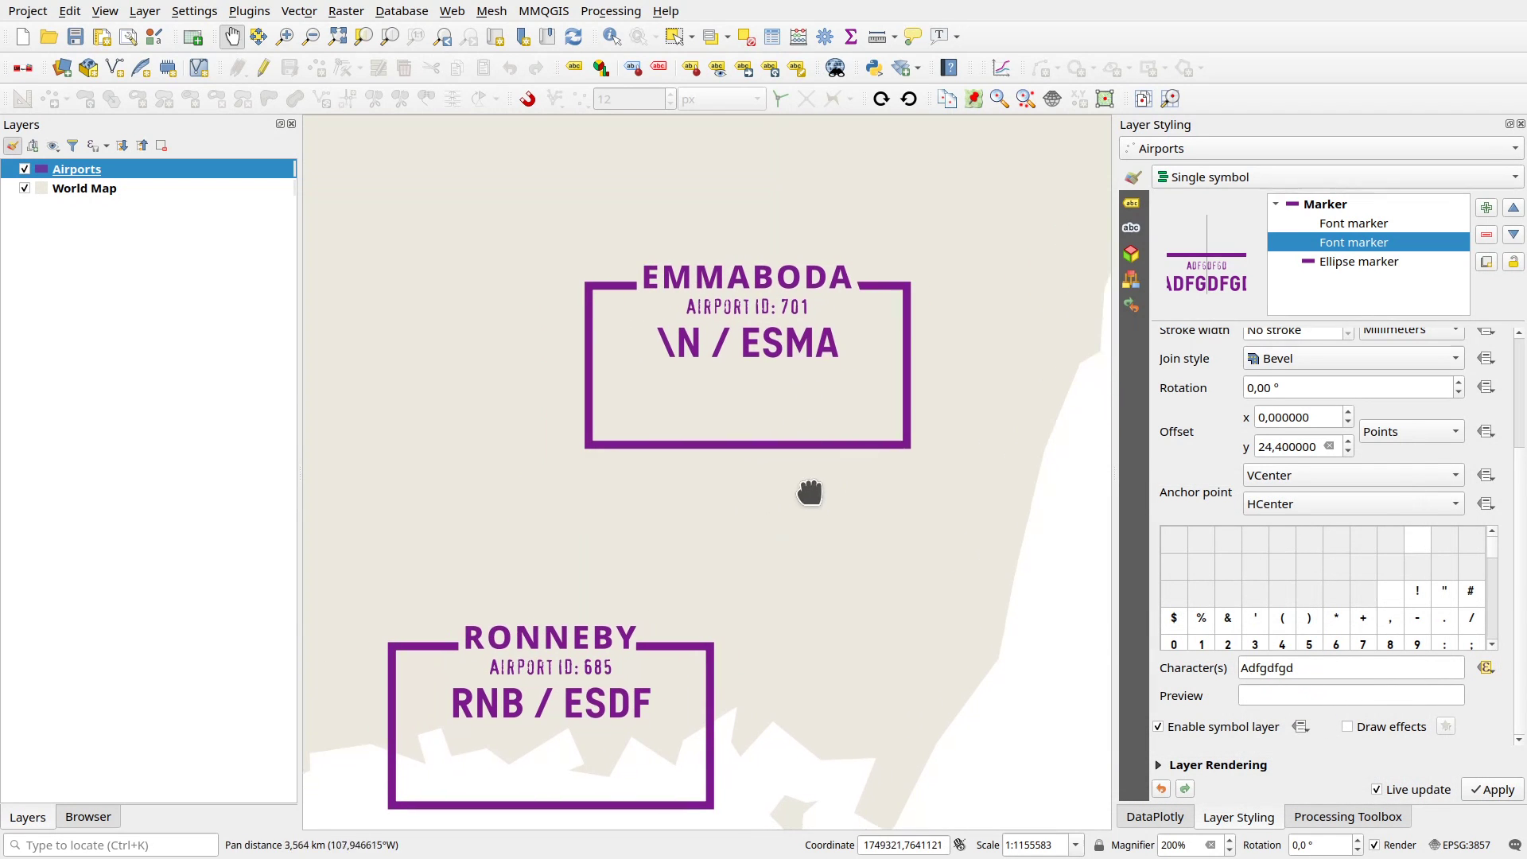
pyautogui.click(1484, 668)
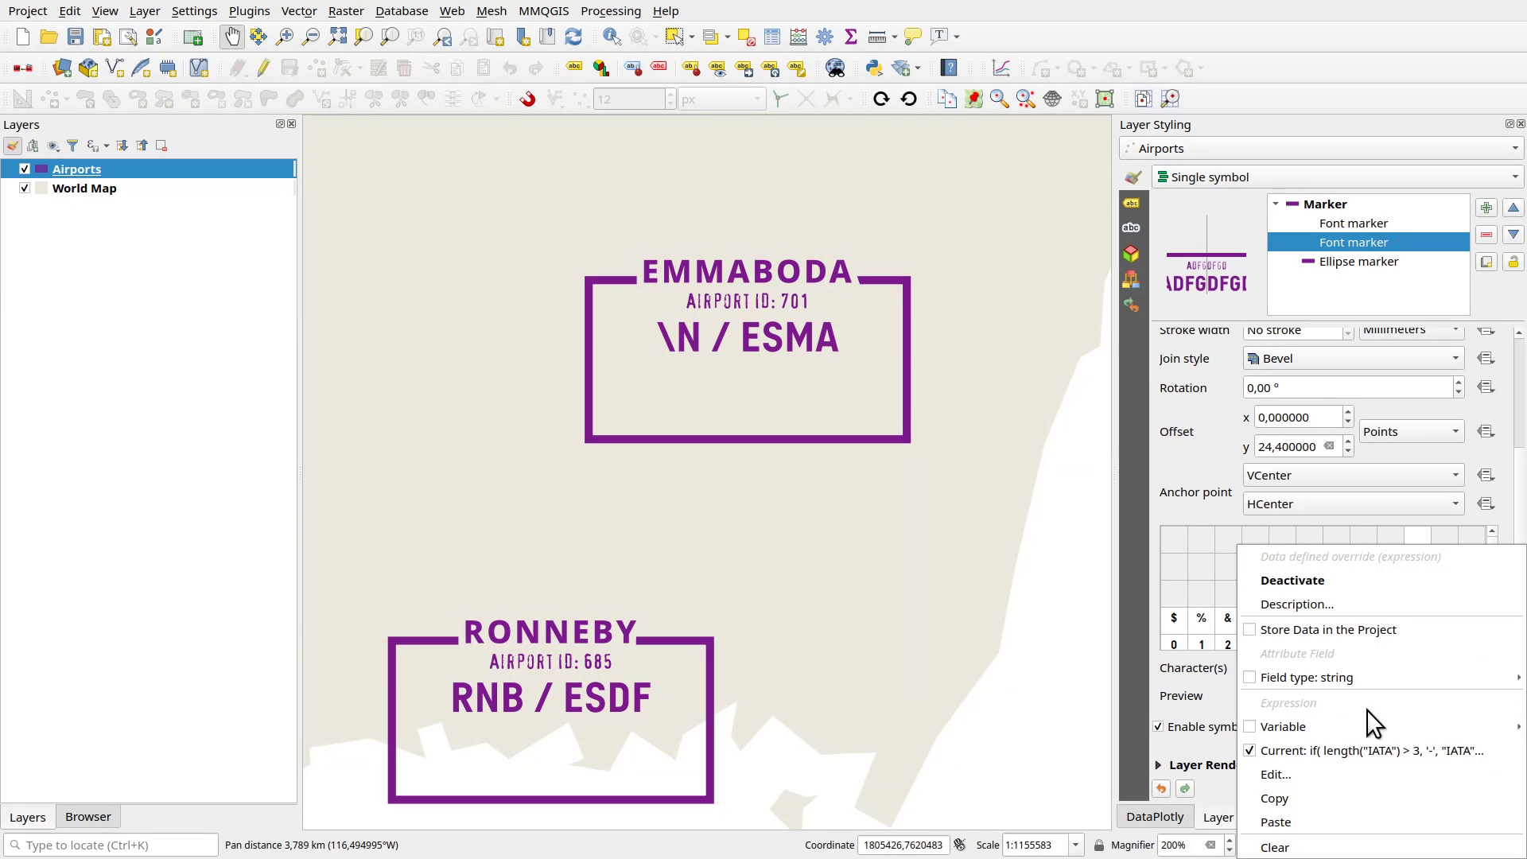
pyautogui.click(1323, 768)
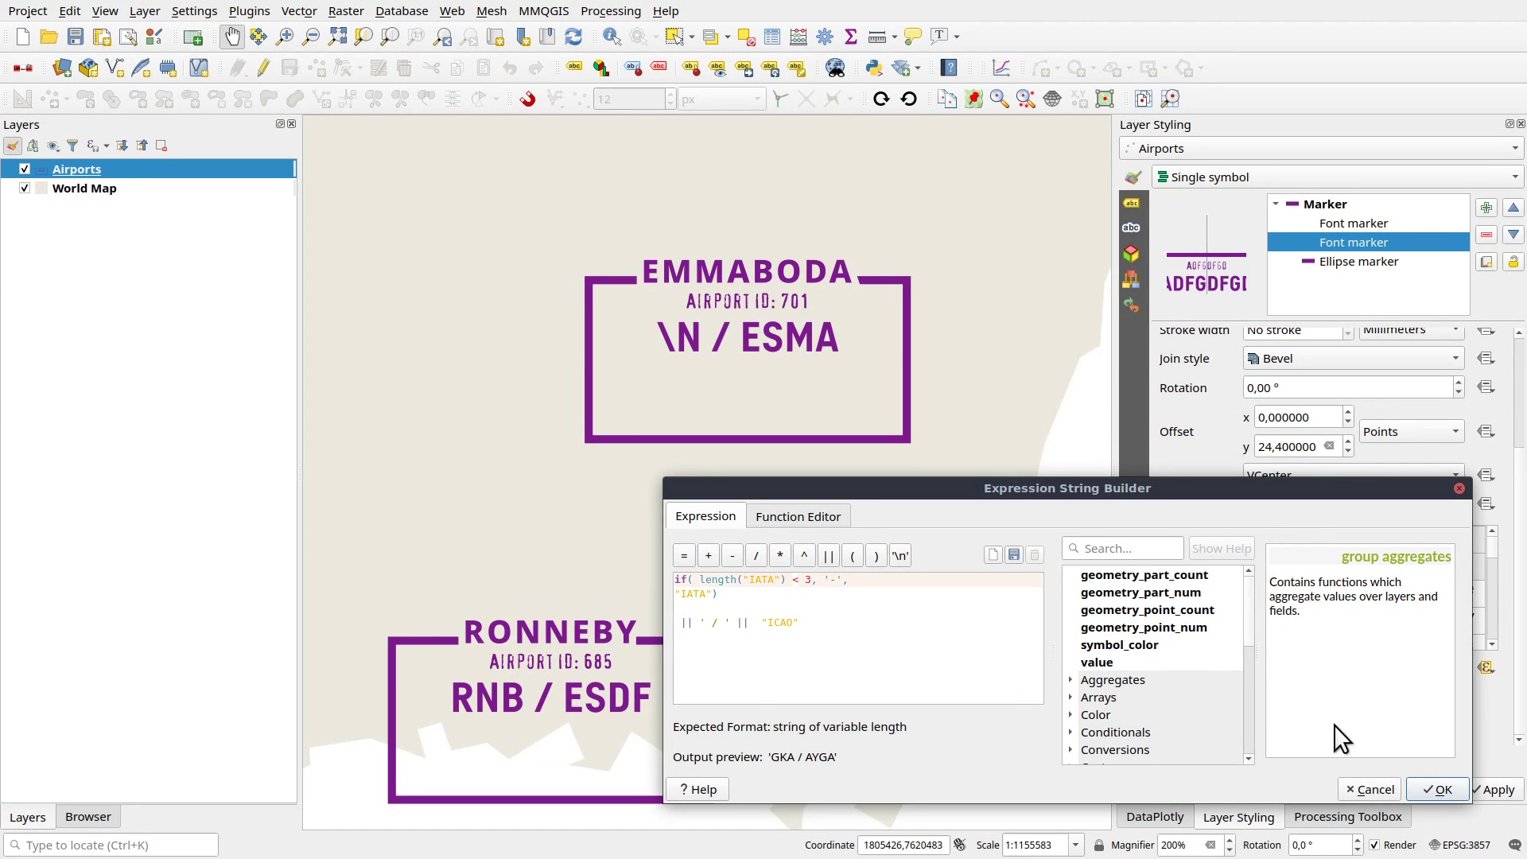
pyautogui.click(1437, 789)
pyautogui.moveTo(873, 546); pyautogui.dragTo(891, 636)
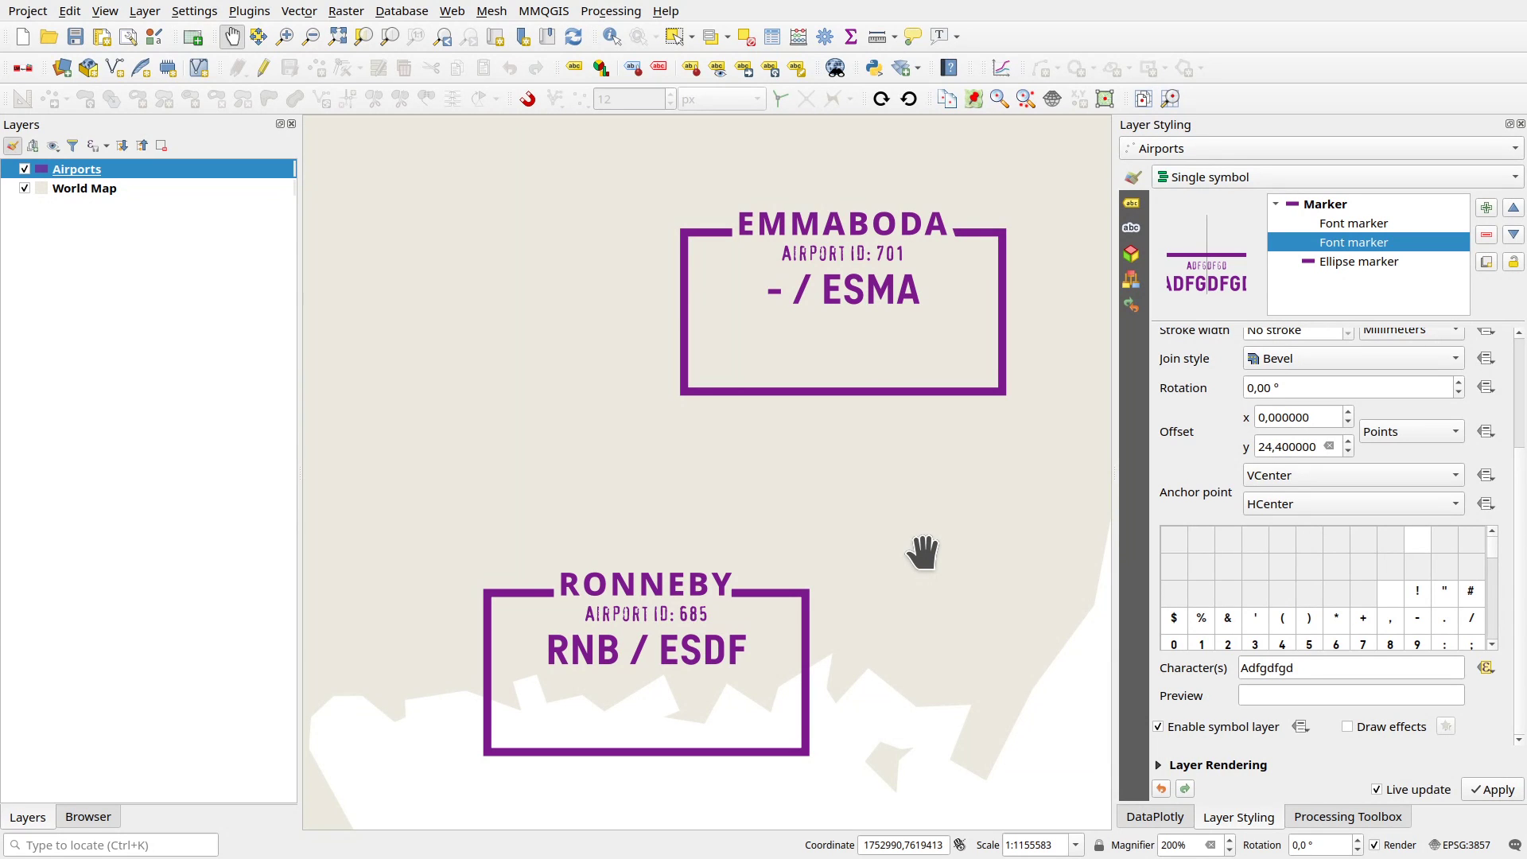
# - Raise the code line's font size to 24.4 and its y offset to 26.2 points
pyautogui.moveTo(942, 547)
pyautogui.mouseDown()
pyautogui.moveTo(913, 556)
pyautogui.moveTo(935, 523)
pyautogui.mouseUp()
pyautogui.scroll(-1, 914, 481)
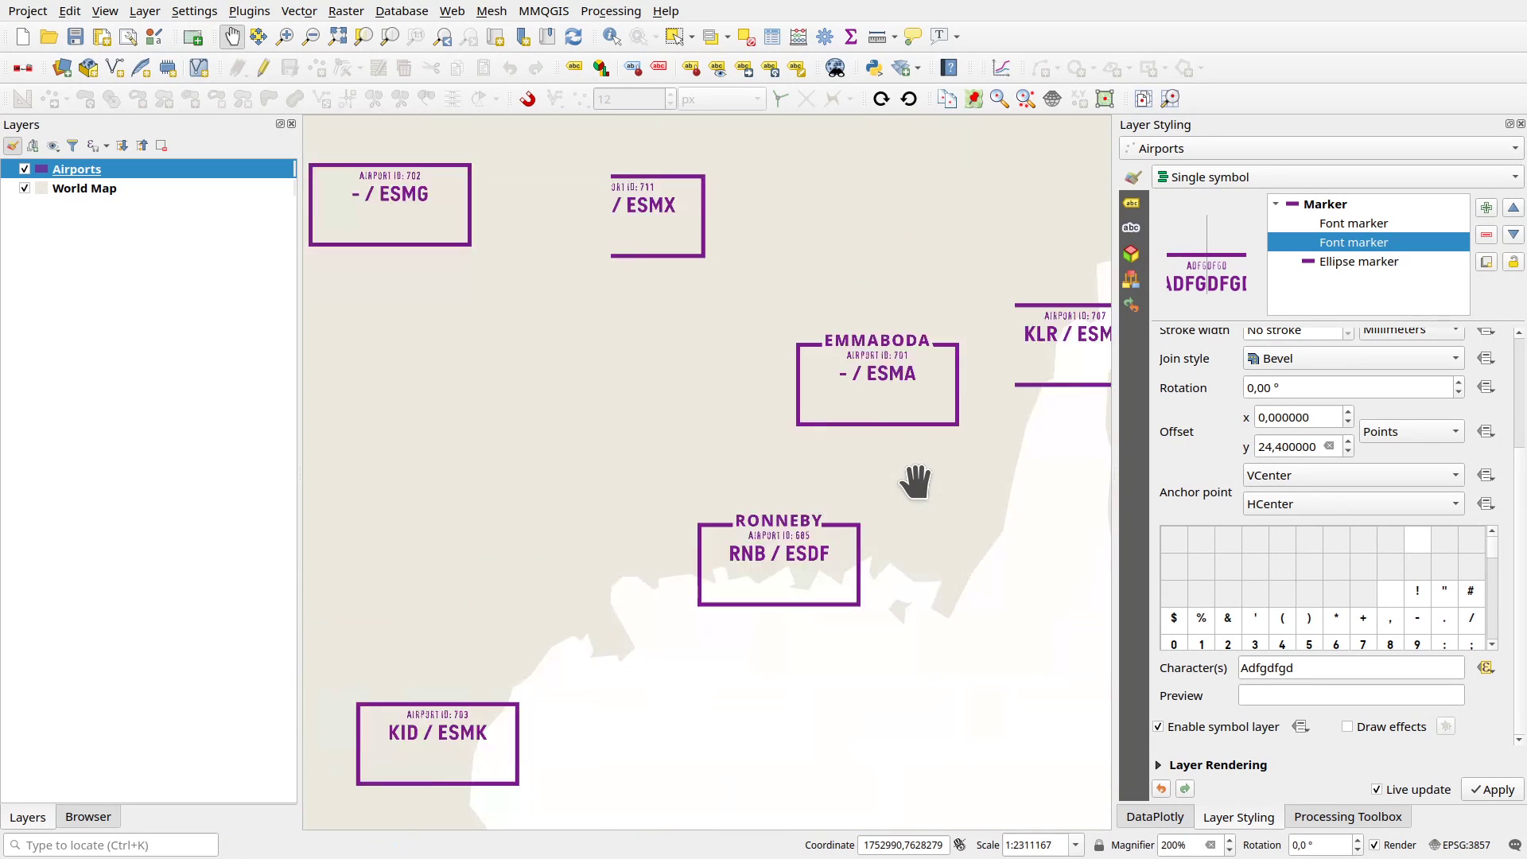
pyautogui.scroll(1, 905, 491)
pyautogui.moveTo(838, 525)
pyautogui.mouseDown()
pyautogui.moveTo(849, 544)
pyautogui.moveTo(823, 538)
pyautogui.mouseUp()
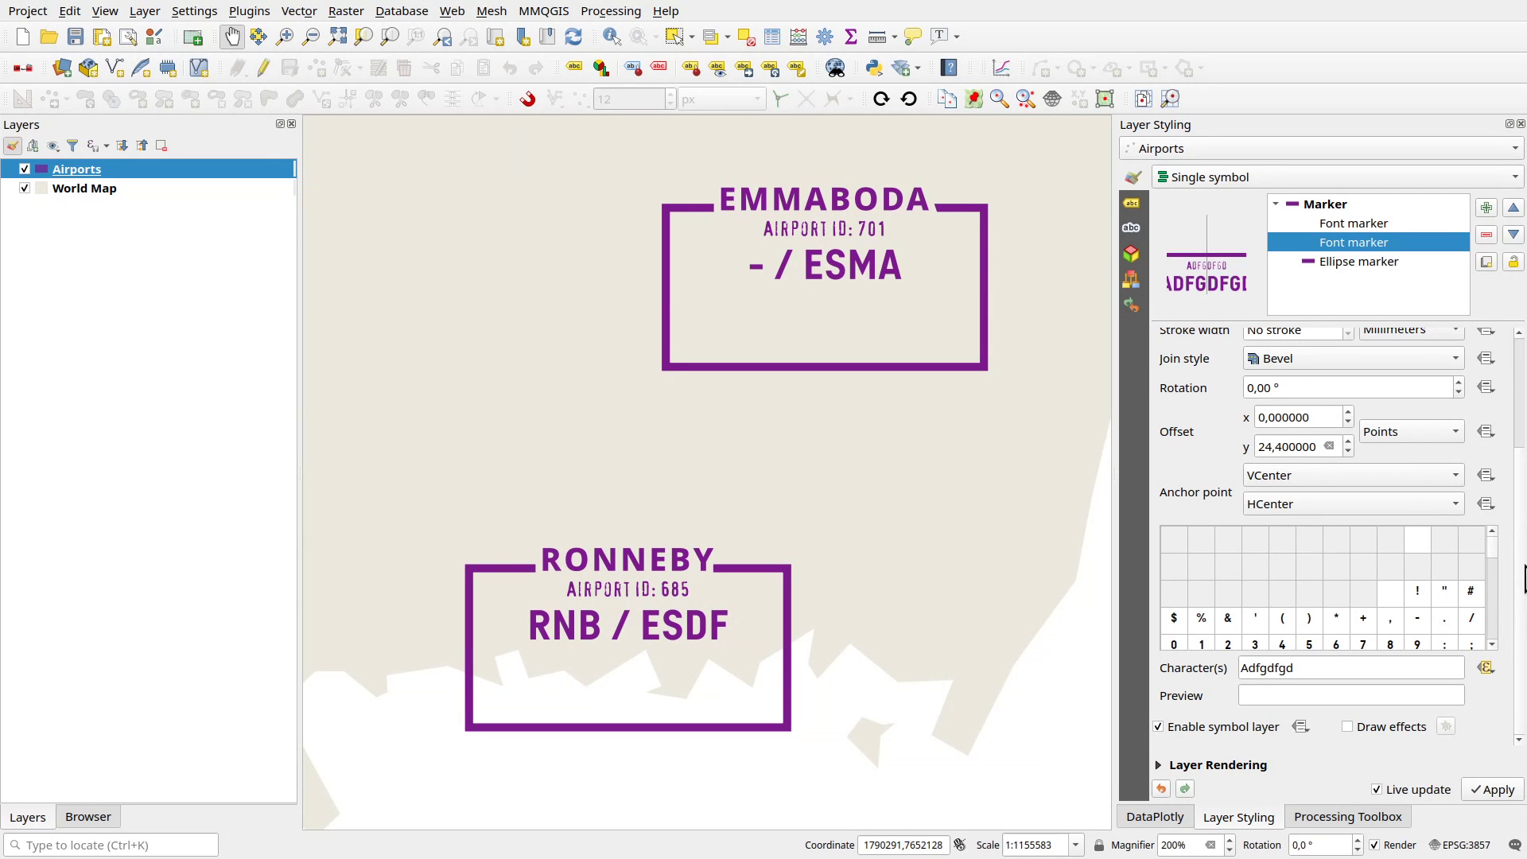
pyautogui.scroll(3, 1520, 374)
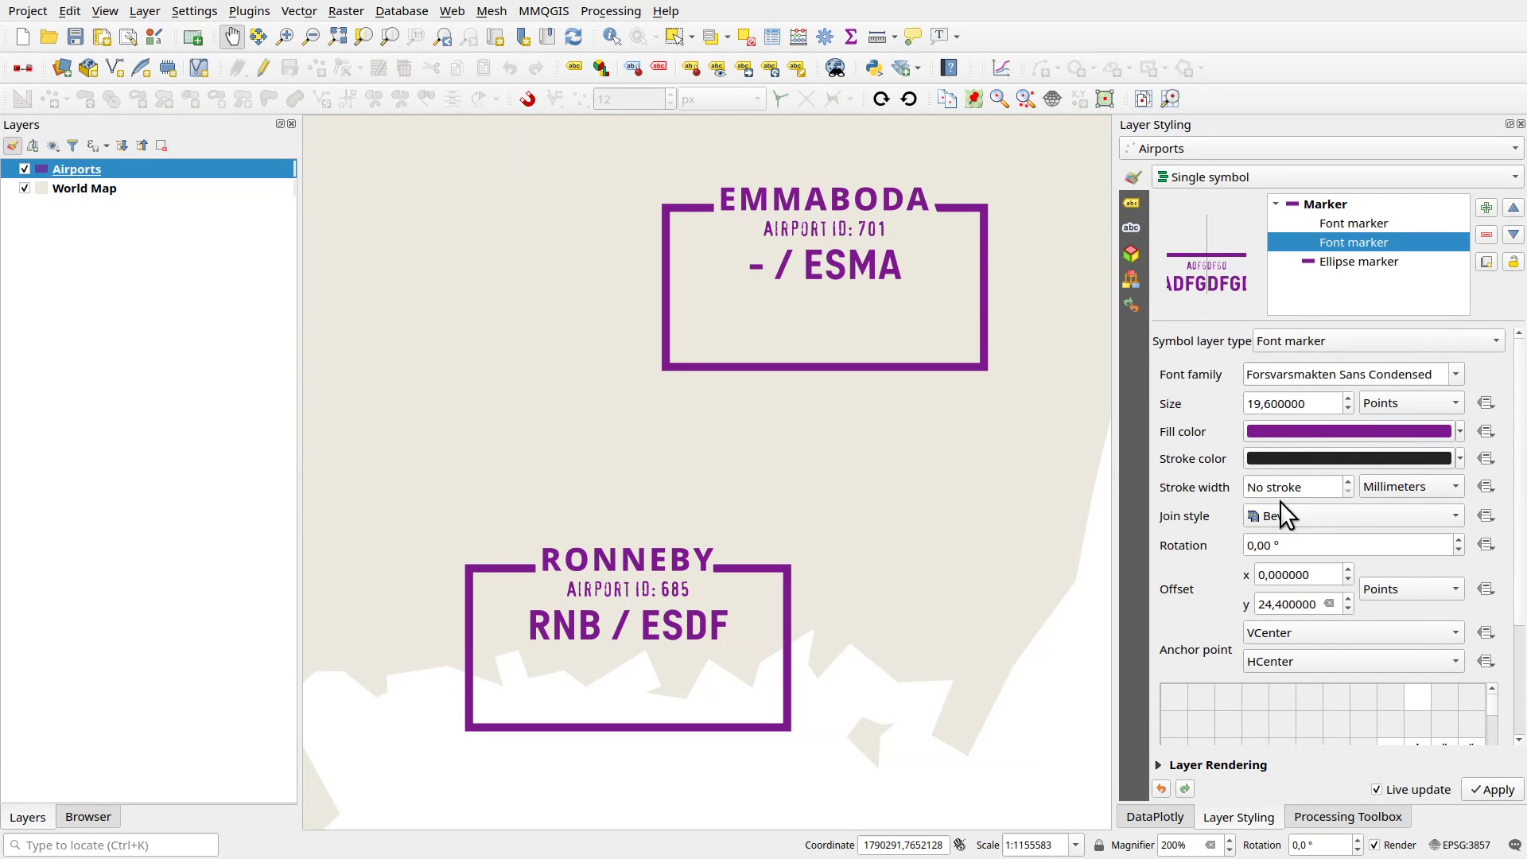
pyautogui.doubleClick(1282, 403)
pyautogui.scroll(20, 1328, 403)
pyautogui.scroll(9, 1329, 606)
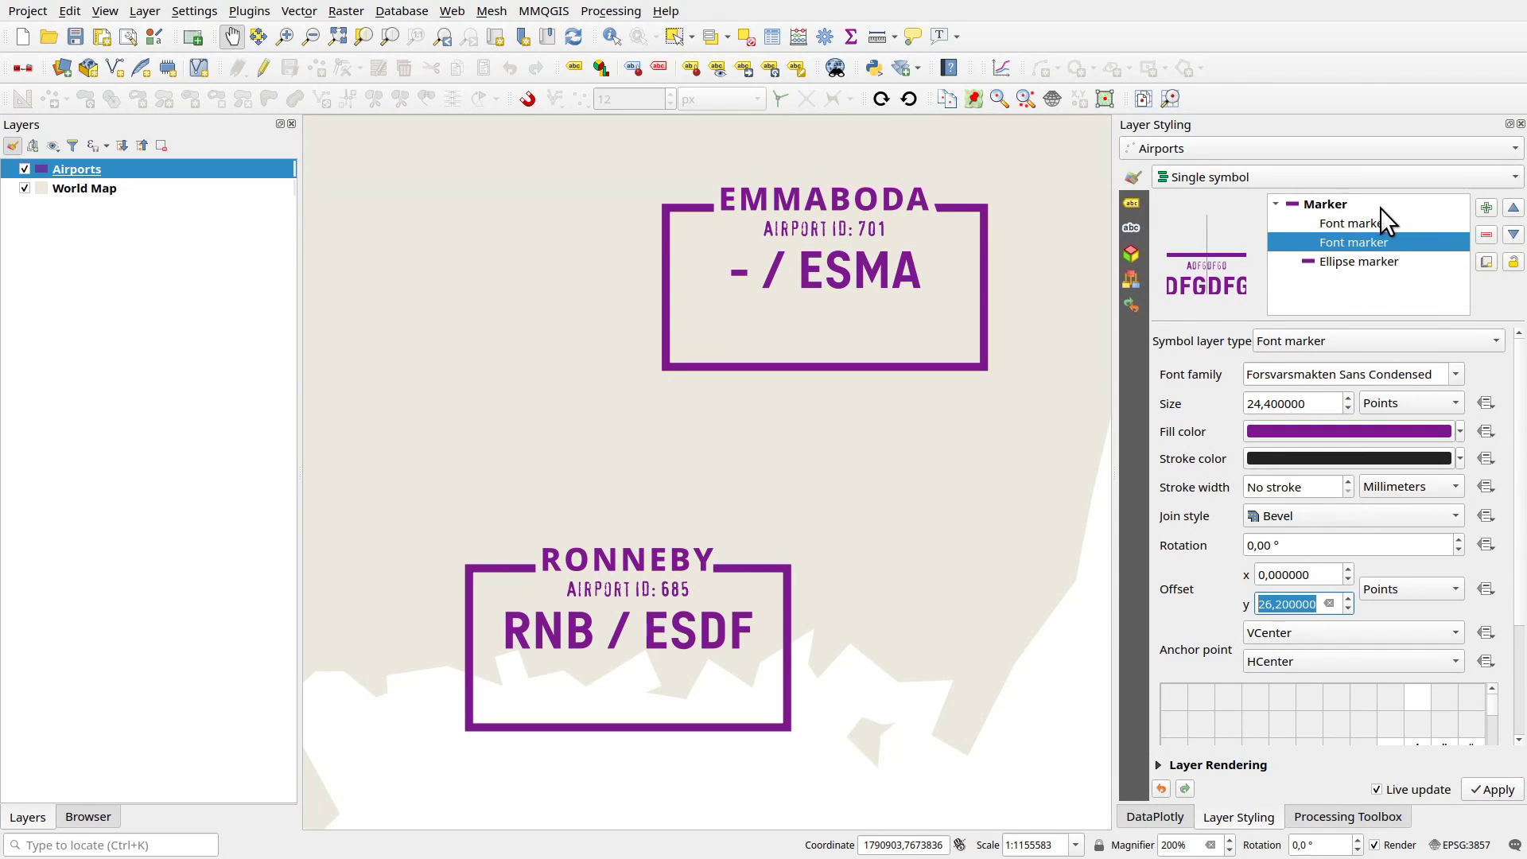
# - Duplicate the Airport ID marker, move the copy down one place, and set y offset 49.2
pyautogui.click(1365, 222)
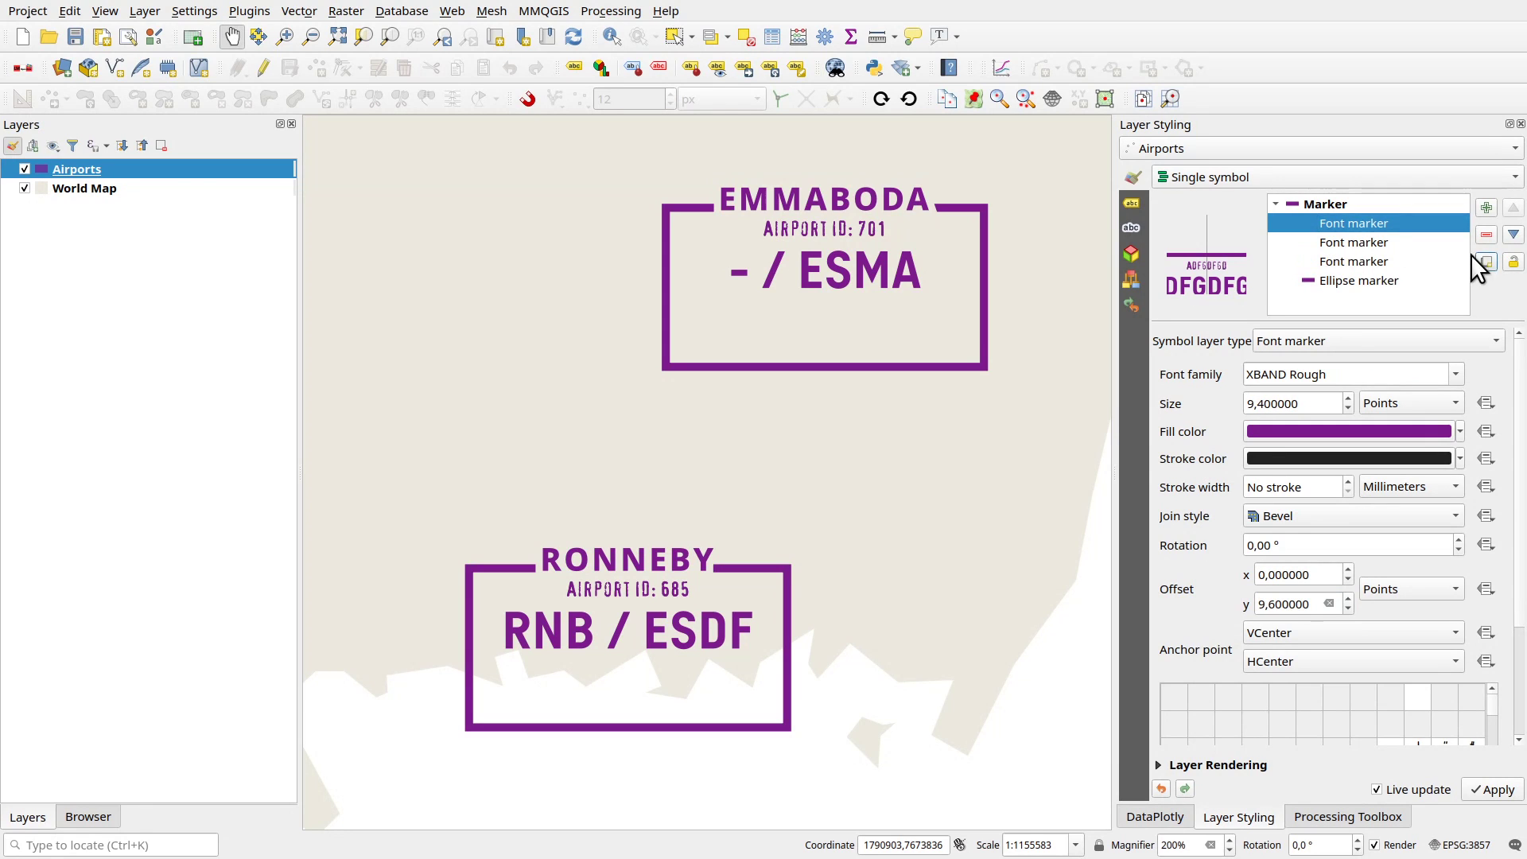
pyautogui.click(1362, 243)
pyautogui.click(1513, 234)
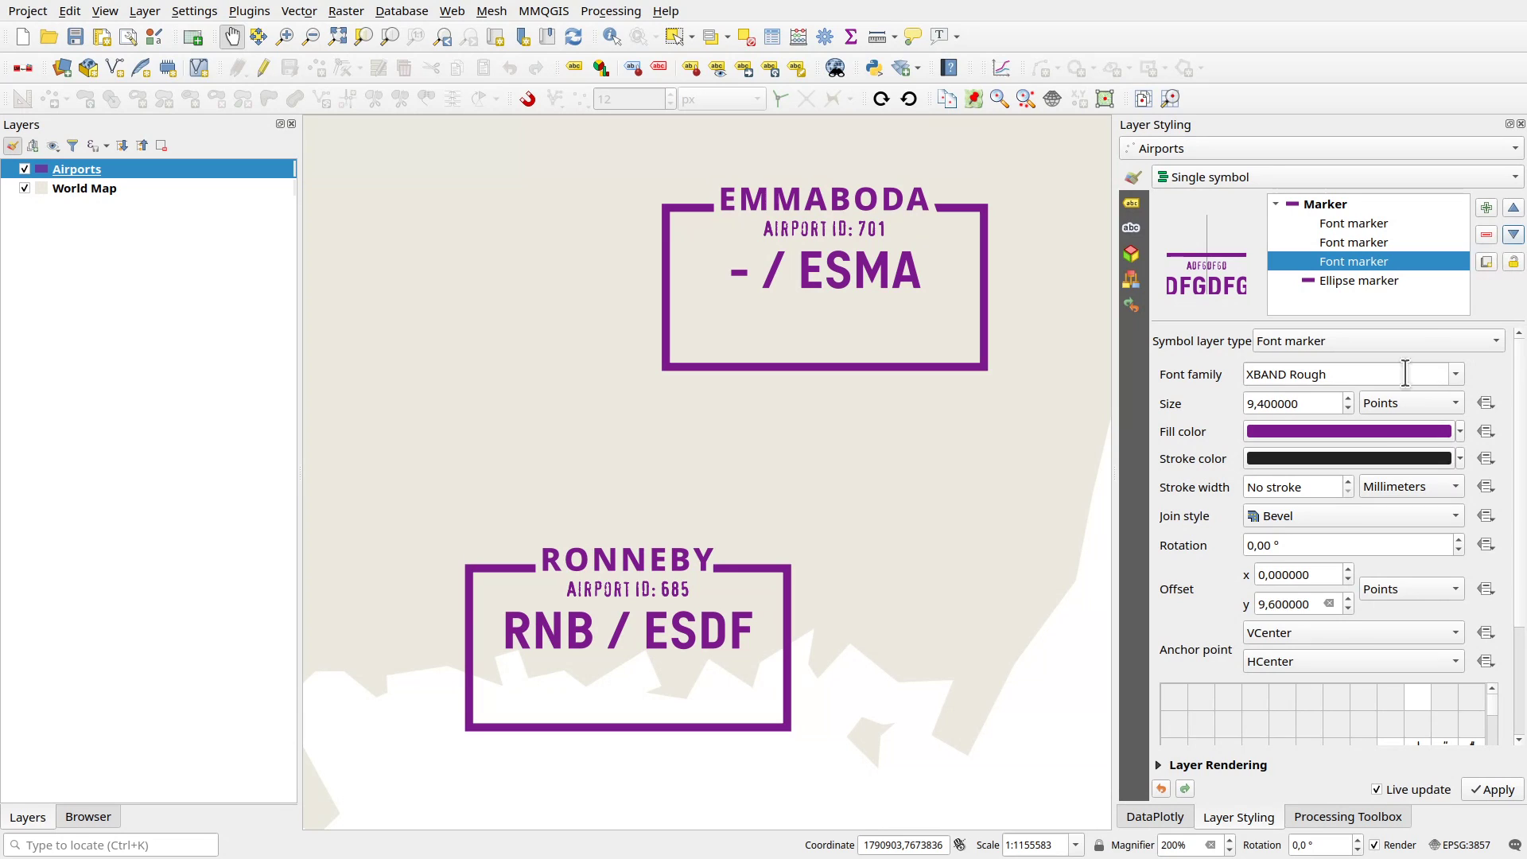
pyautogui.scroll(2, 1295, 603)
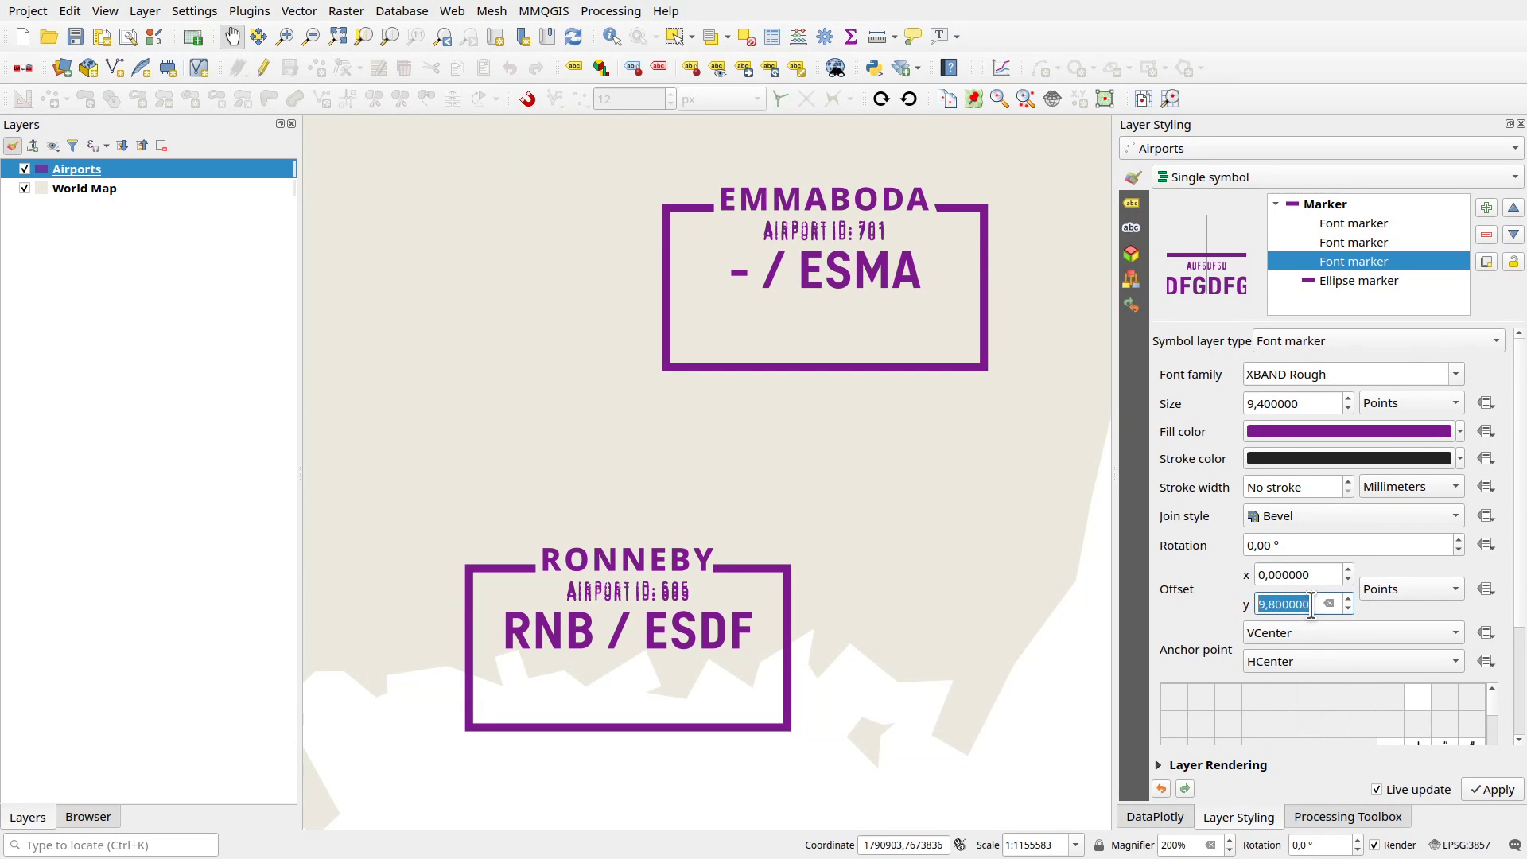
pyautogui.scroll(20, 1311, 611)
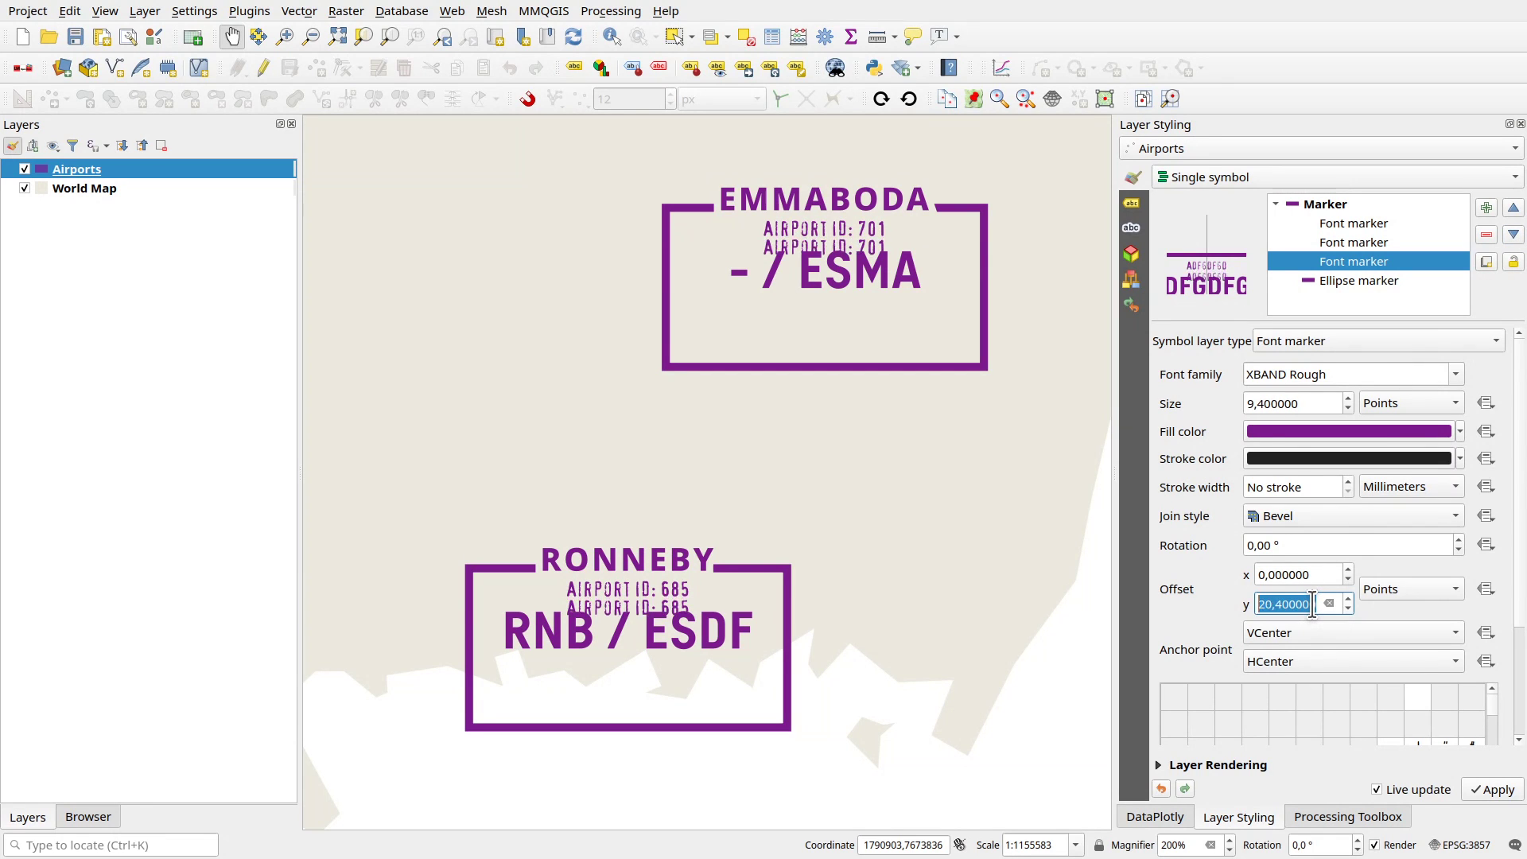
pyautogui.scroll(20, 1311, 608)
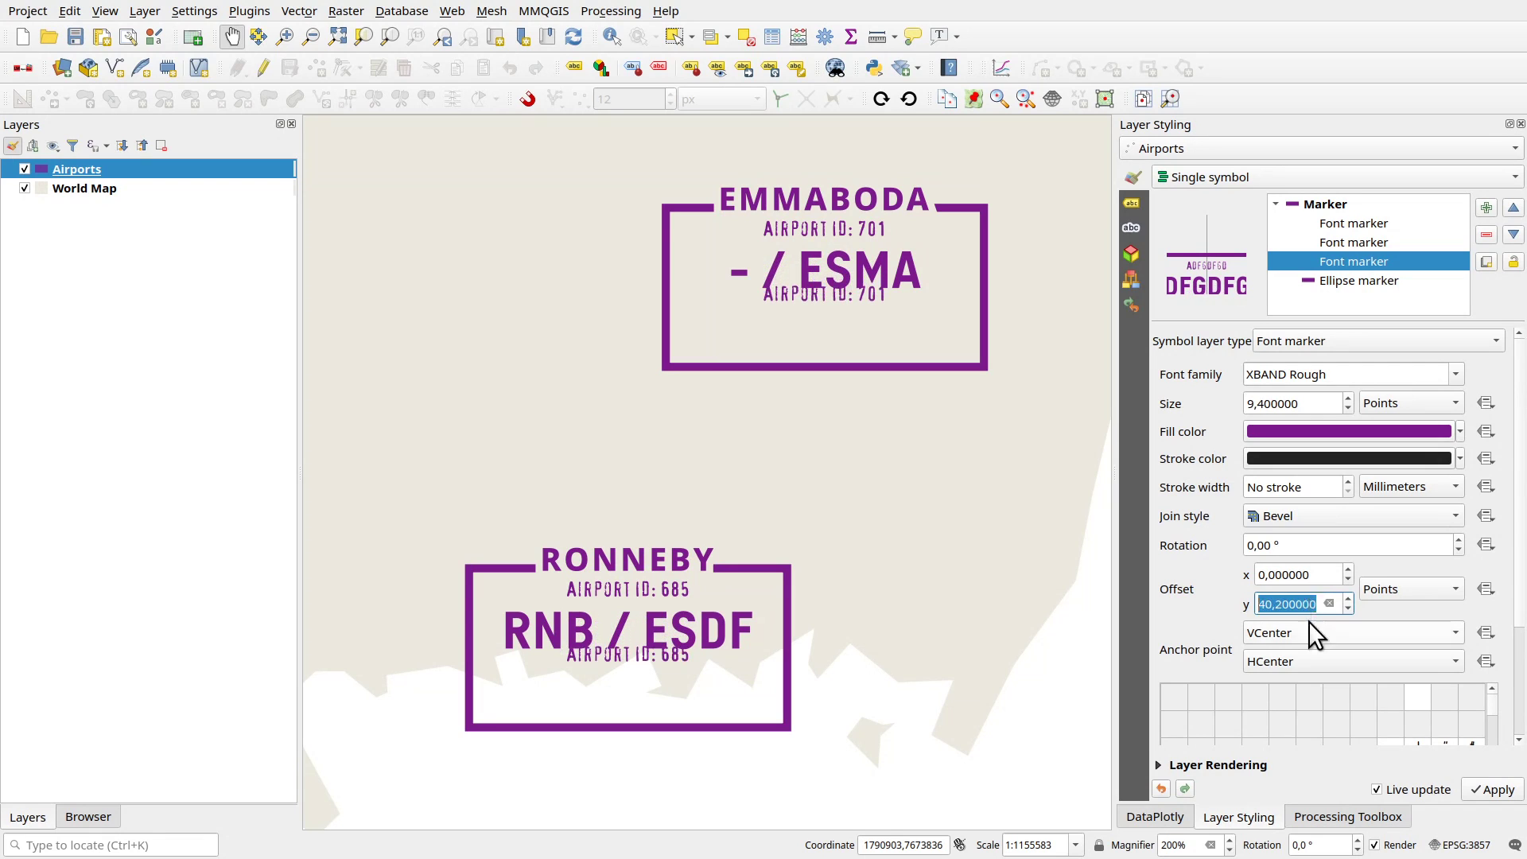
pyautogui.scroll(20, 1305, 604)
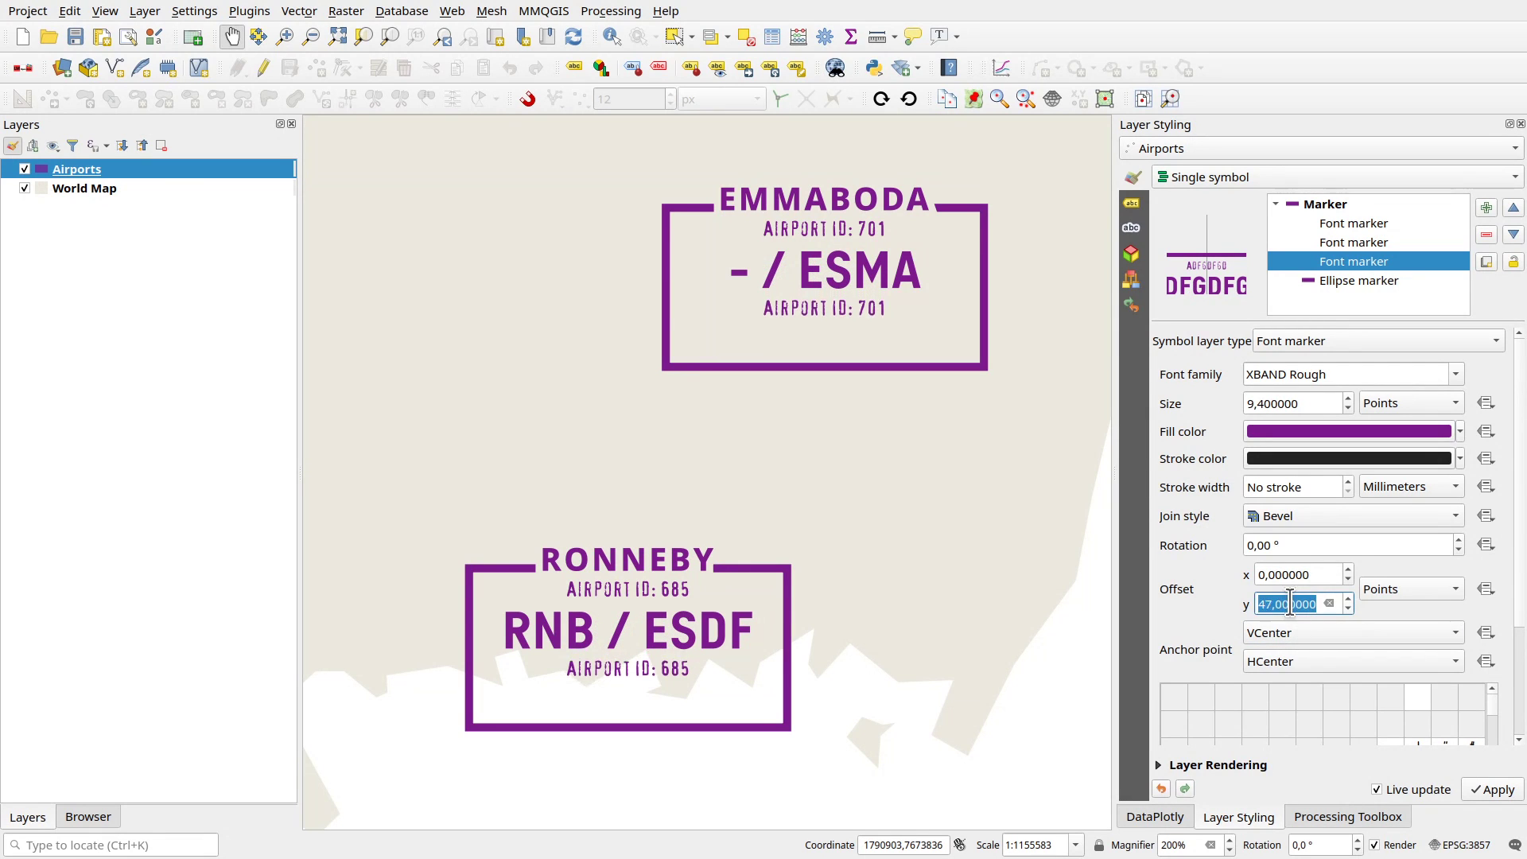
pyautogui.scroll(-3, 1291, 604)
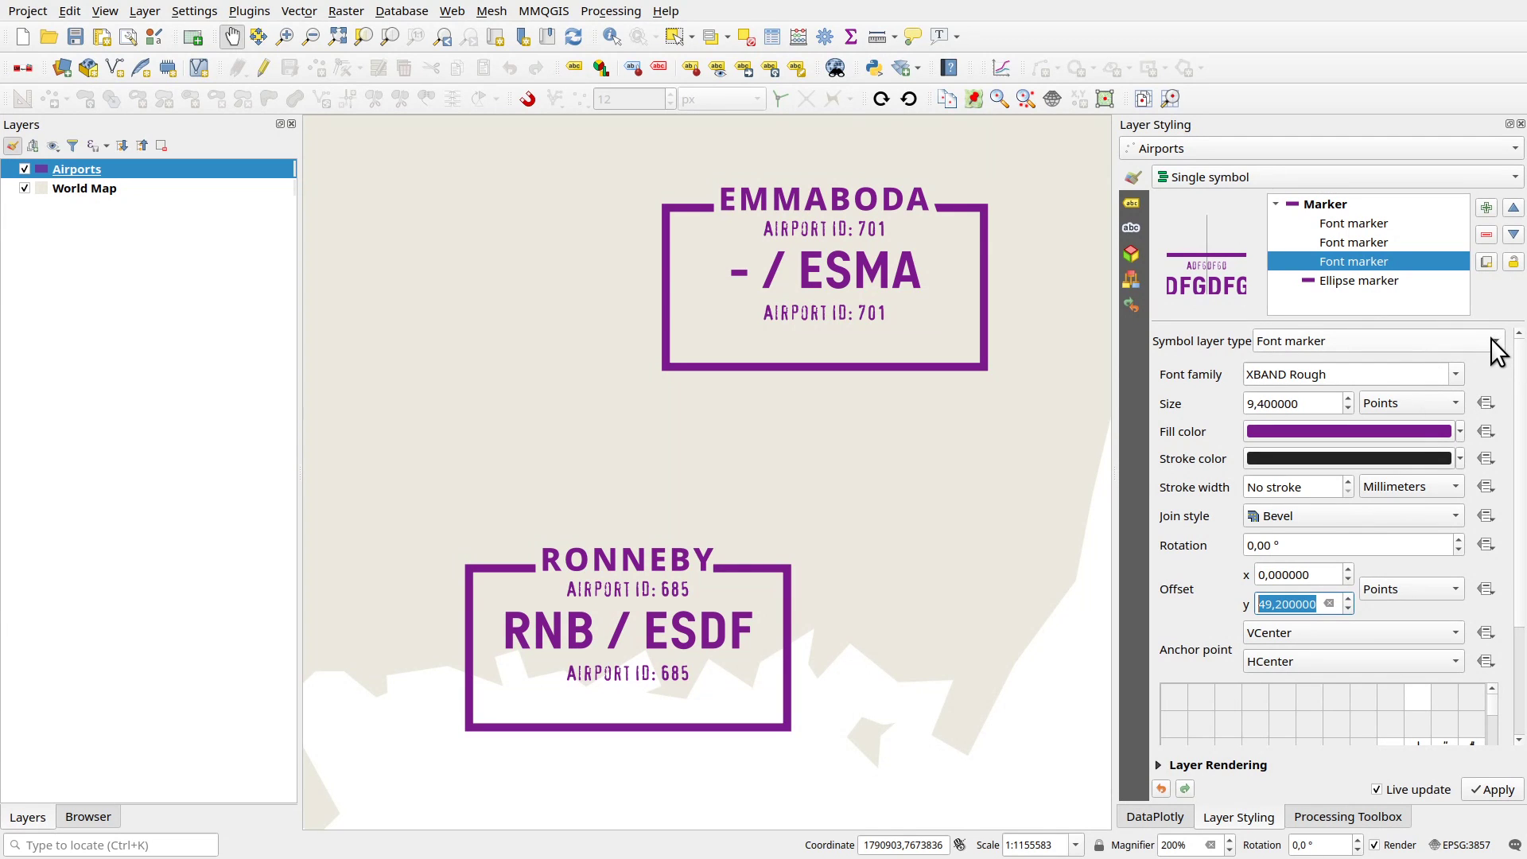
# - Set the copy's font family to italic LM Roman Slanted 9
pyautogui.click(1454, 374)
pyautogui.scroll(10, 1414, 423)
pyautogui.click(1414, 423)
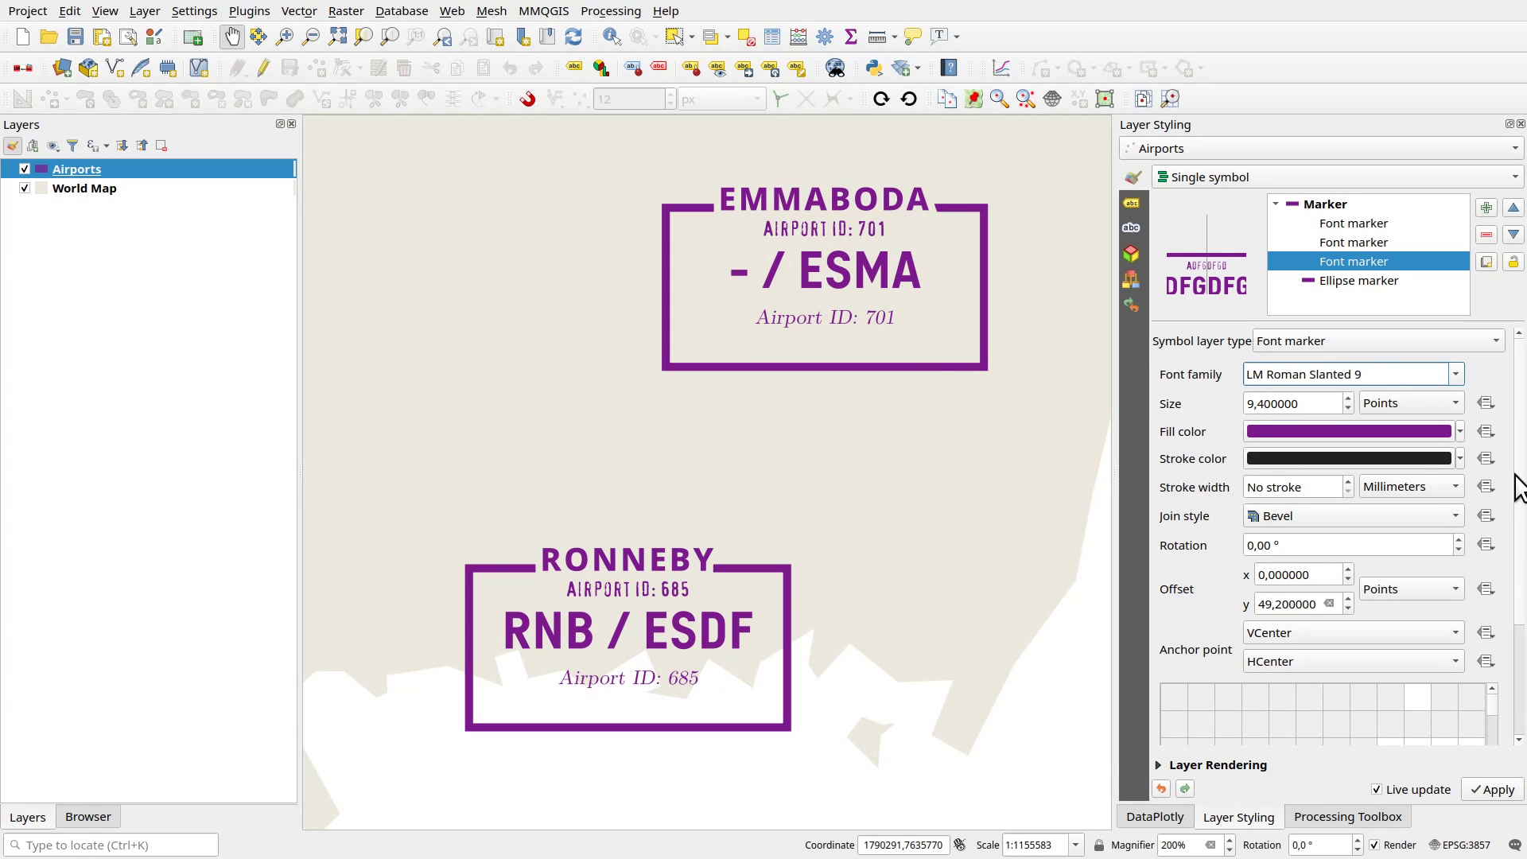
pyautogui.scroll(-3, 1515, 557)
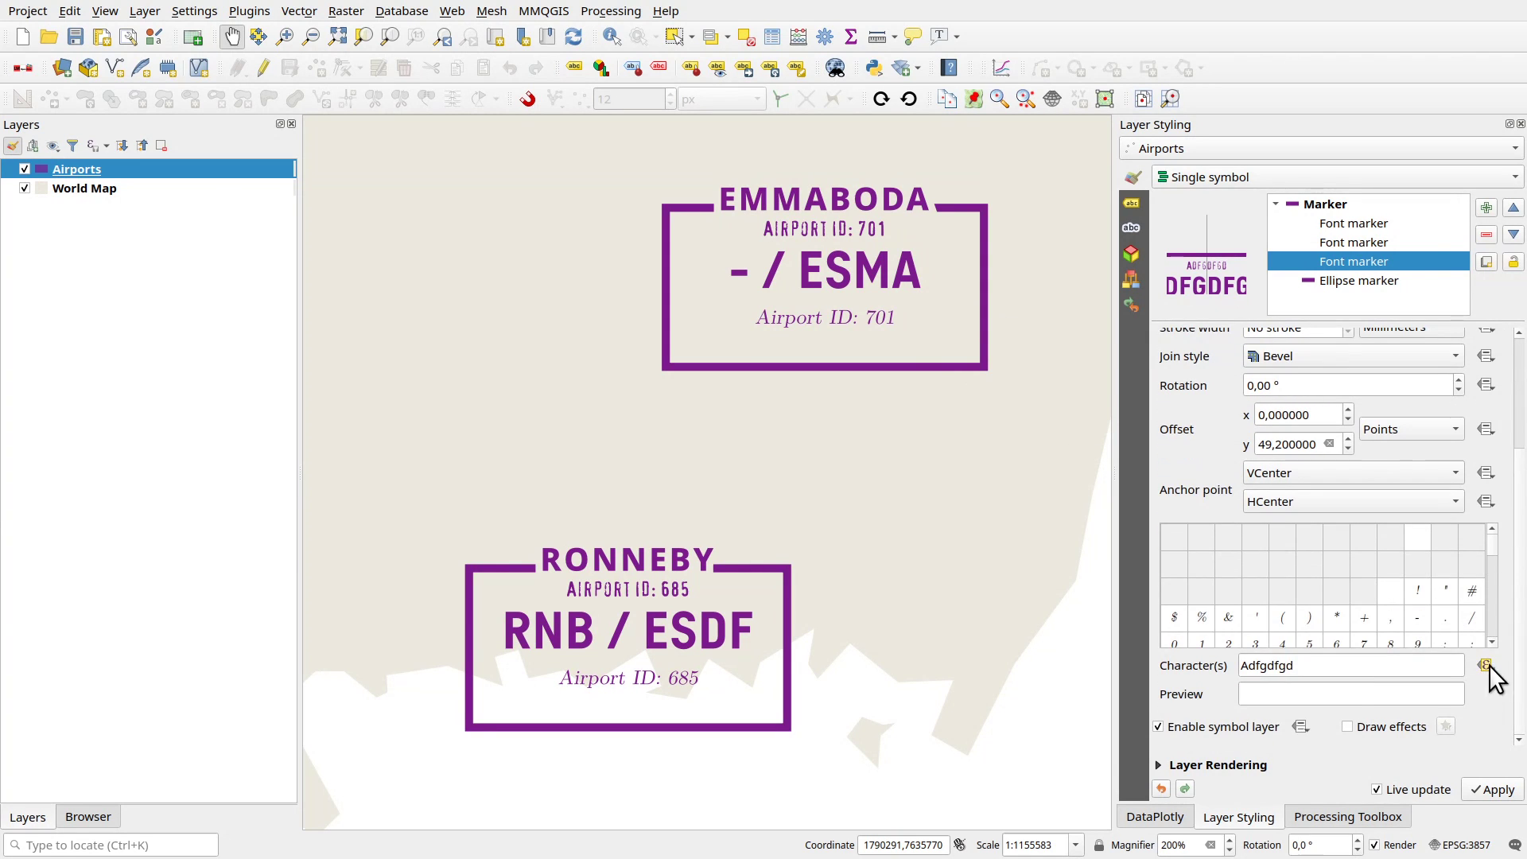
# - Open the italic line's expression and replace it with the text 'Altitude: '
pyautogui.click(1485, 665)
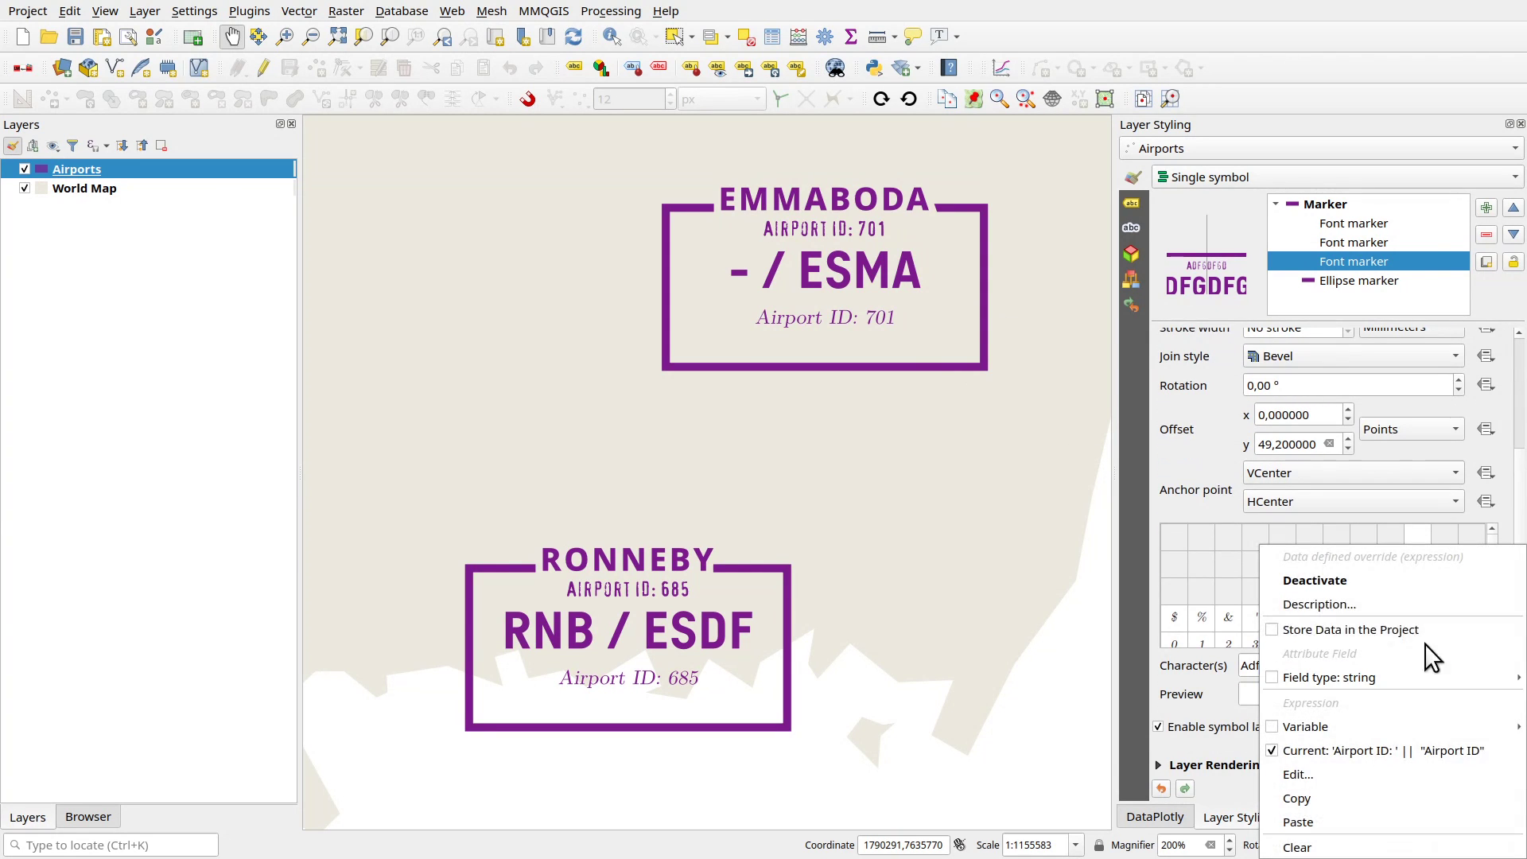
pyautogui.click(1313, 779)
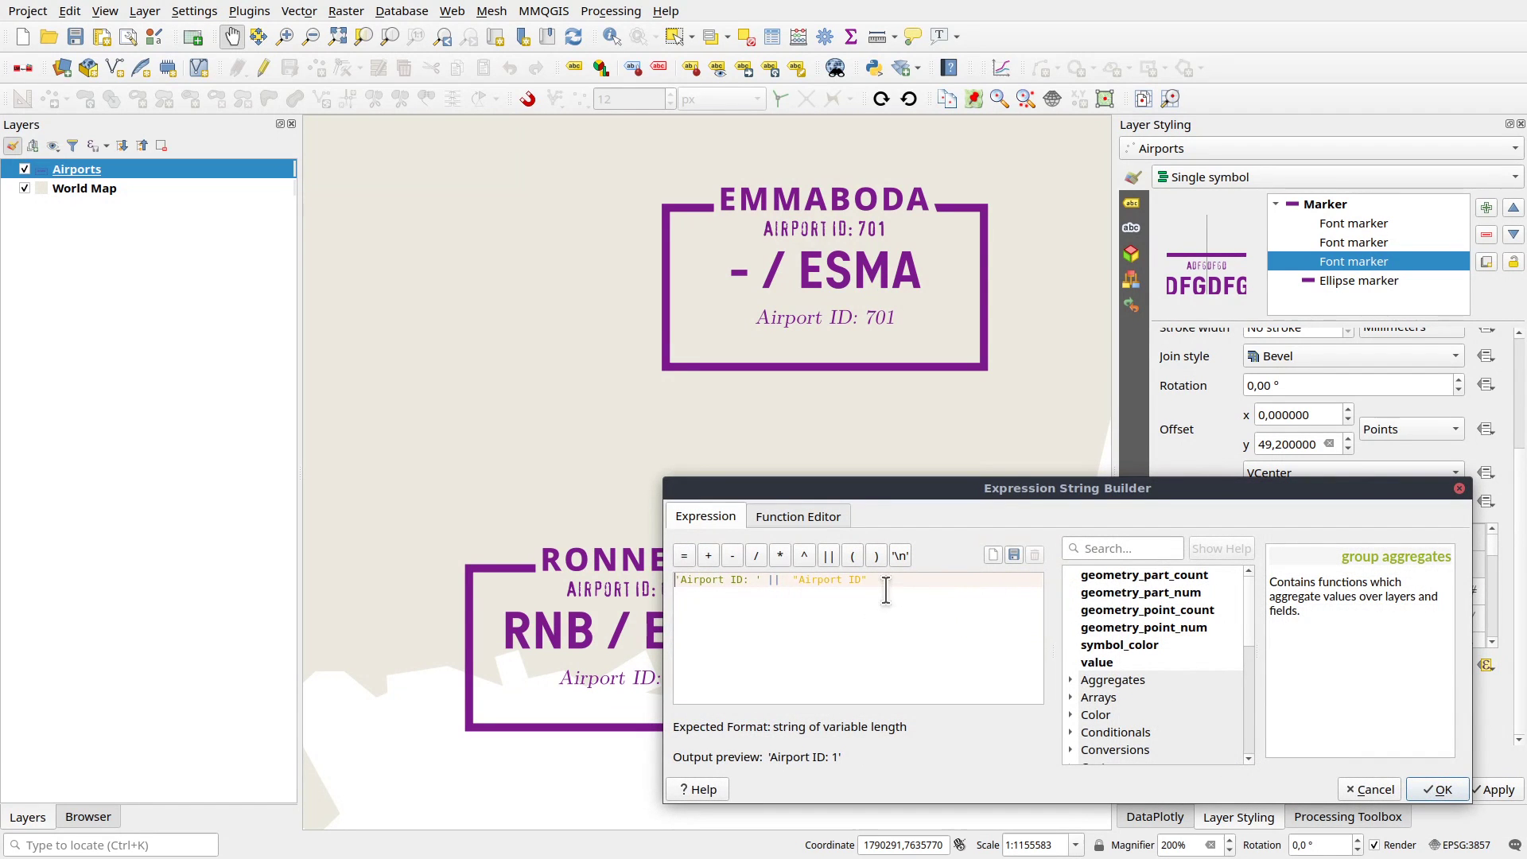
pyautogui.moveTo(885, 586); pyautogui.dragTo(601, 569)
pyautogui.moveTo(930, 586); pyautogui.dragTo(563, 560)
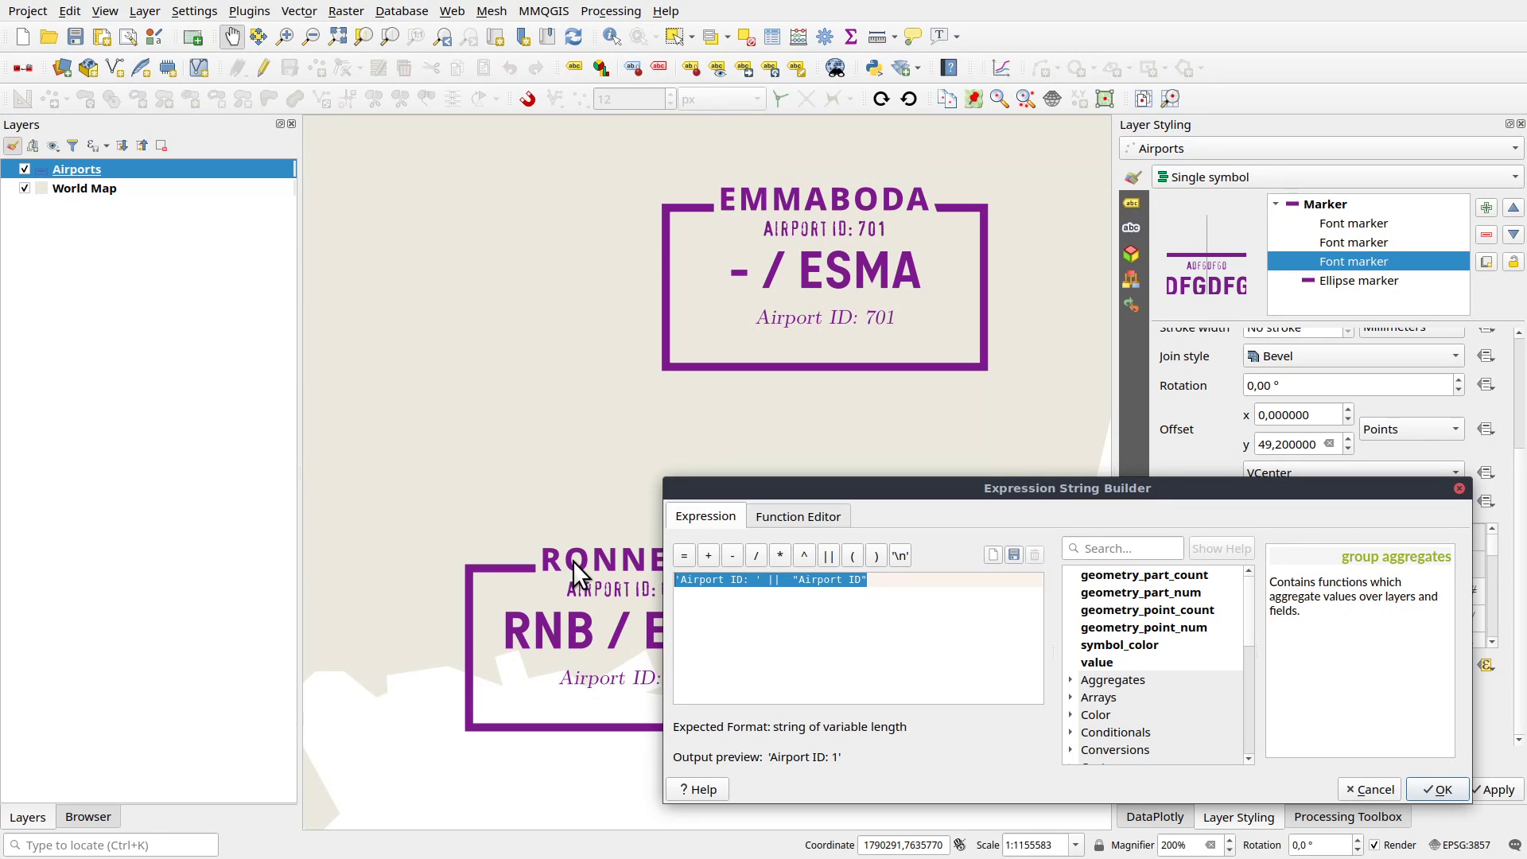
pyautogui.write("'Alti")
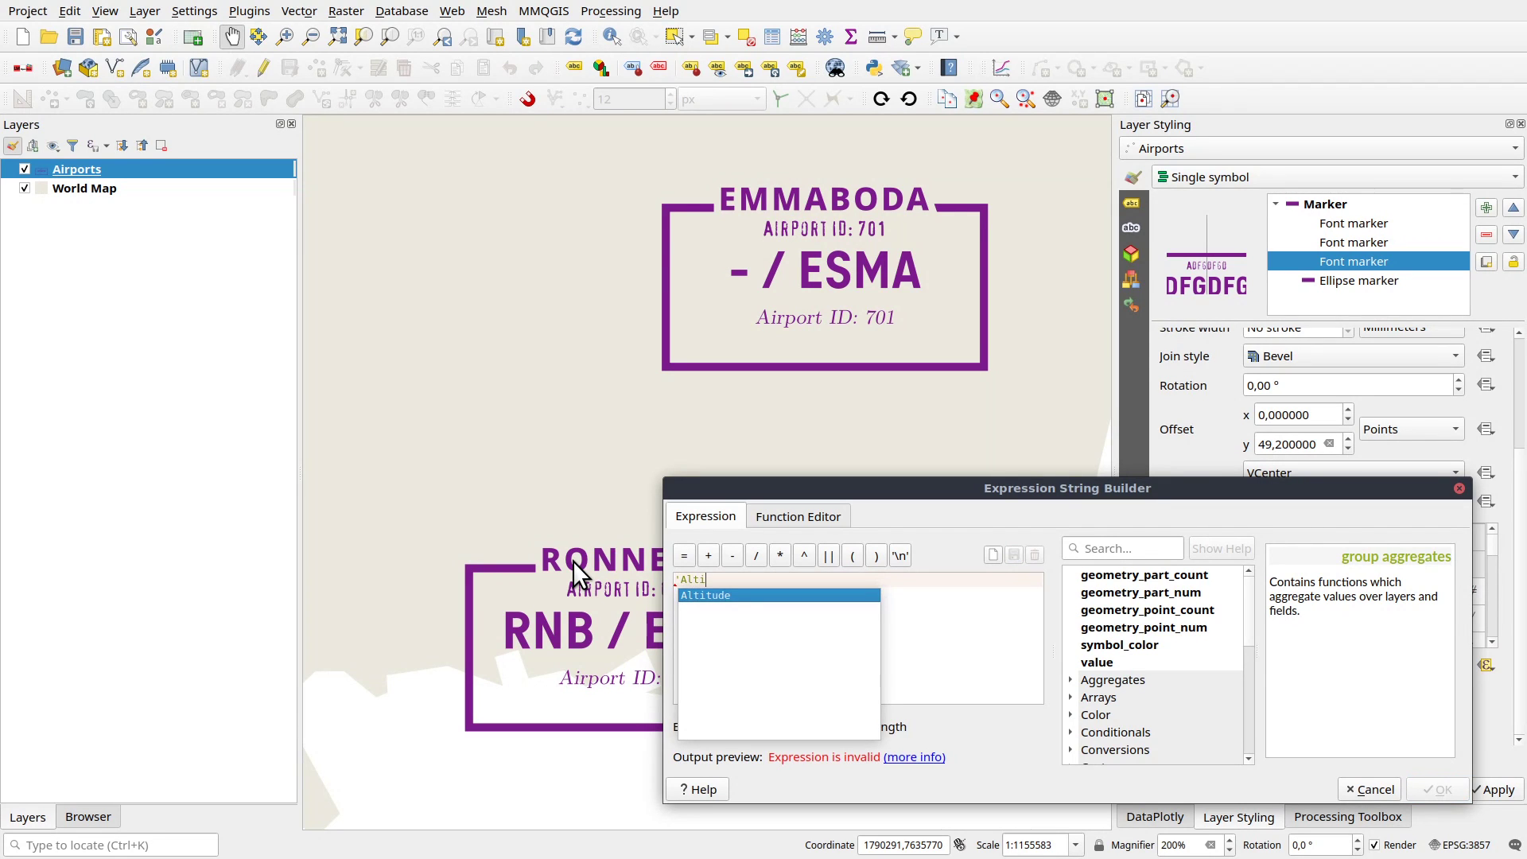
pyautogui.write('tude: ')
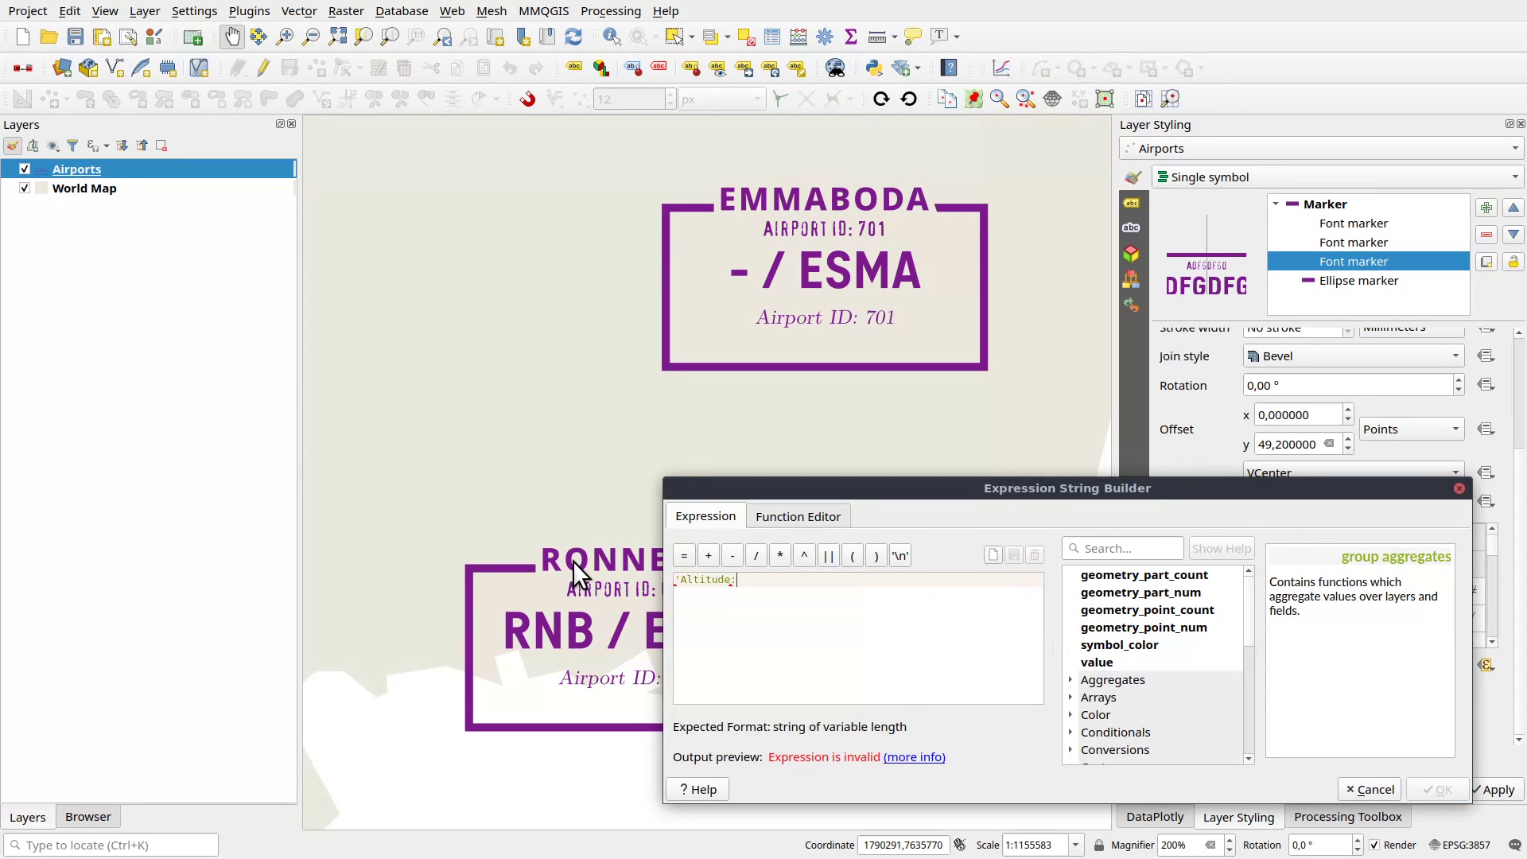
pyautogui.write("' ||")
# - Append the Altitude field and ' (feet)' to the expression, then apply it
pyautogui.moveTo(1247, 614); pyautogui.dragTo(1185, 648)
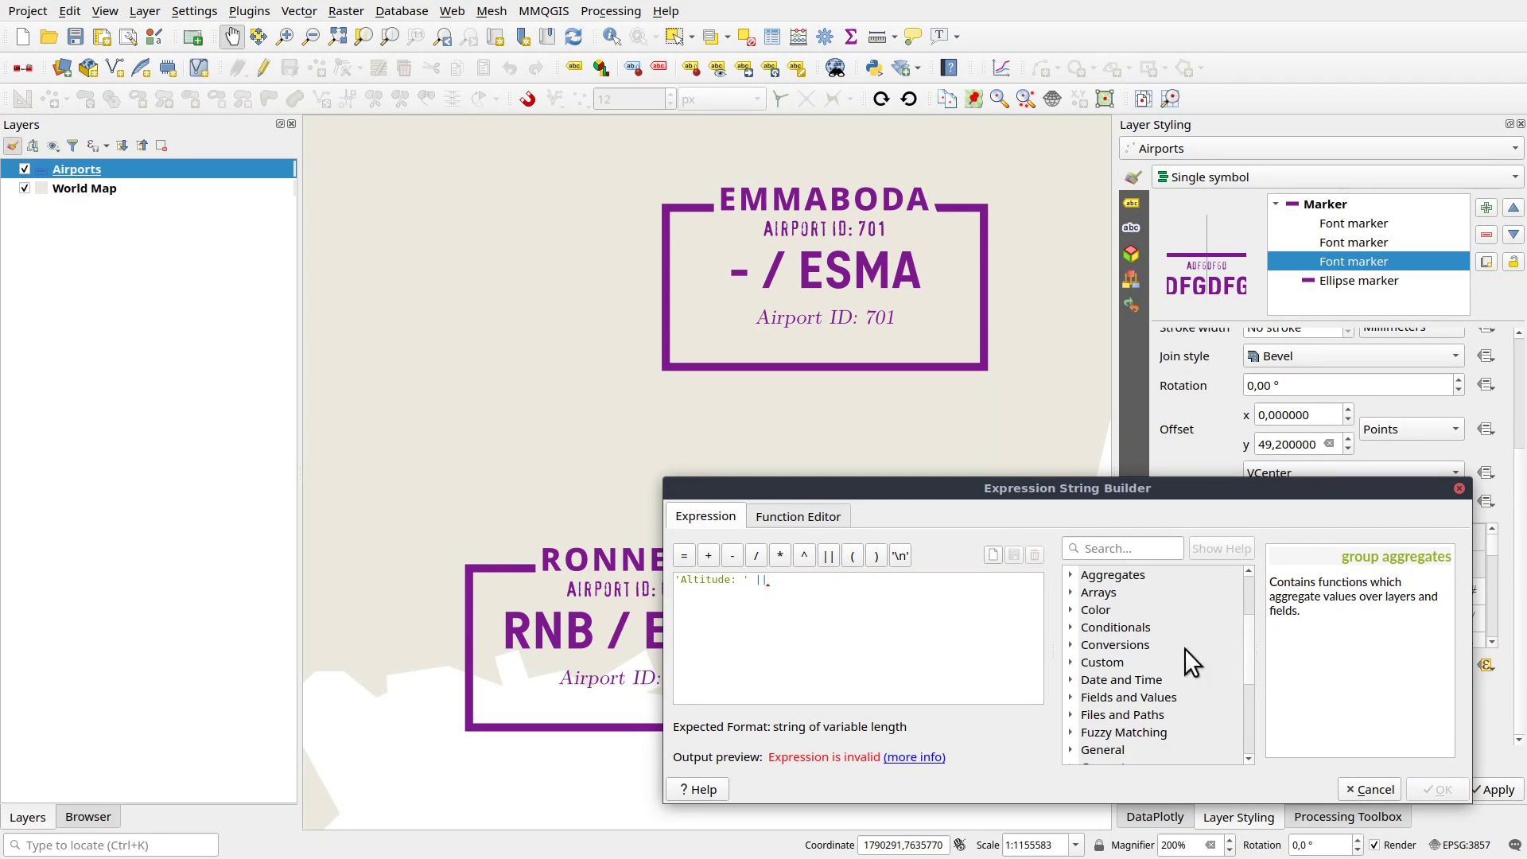
pyautogui.click(1070, 697)
pyautogui.scroll(2, 1123, 689)
pyautogui.scroll(-5, 1123, 689)
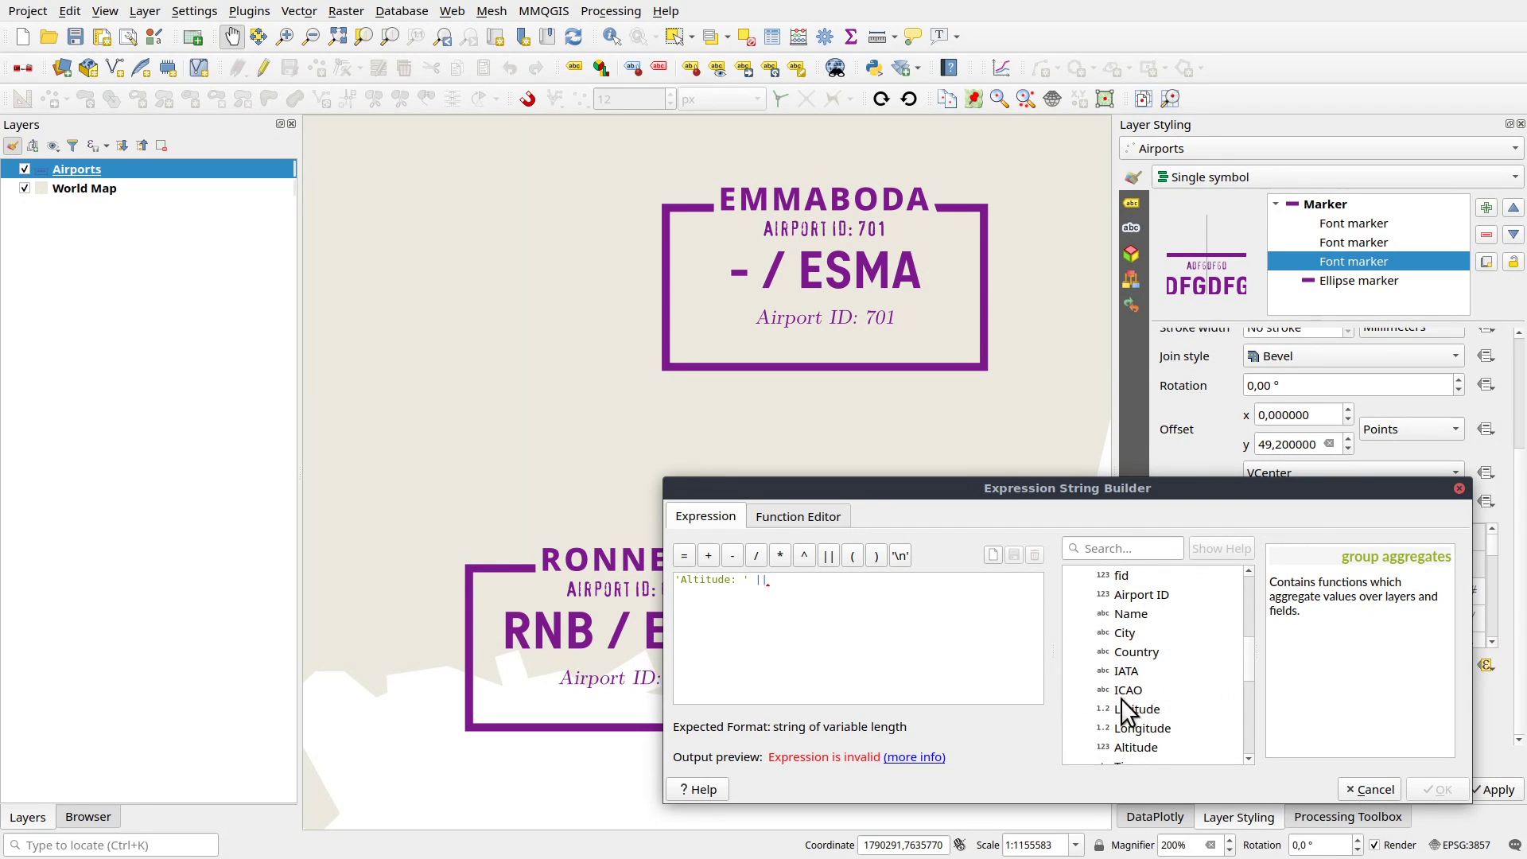
pyautogui.doubleClick(1137, 744)
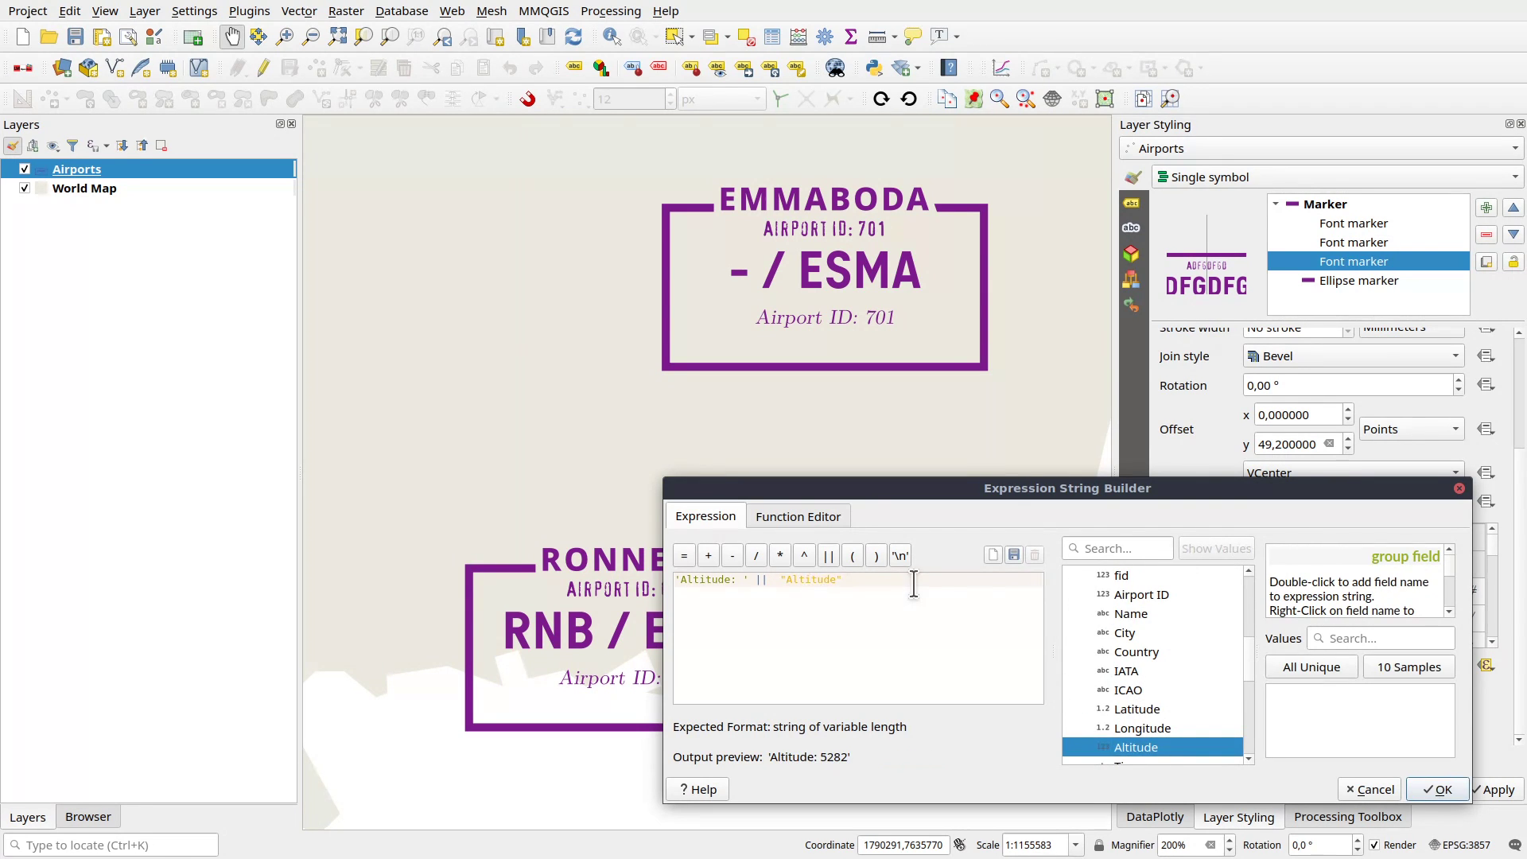
pyautogui.write(',')
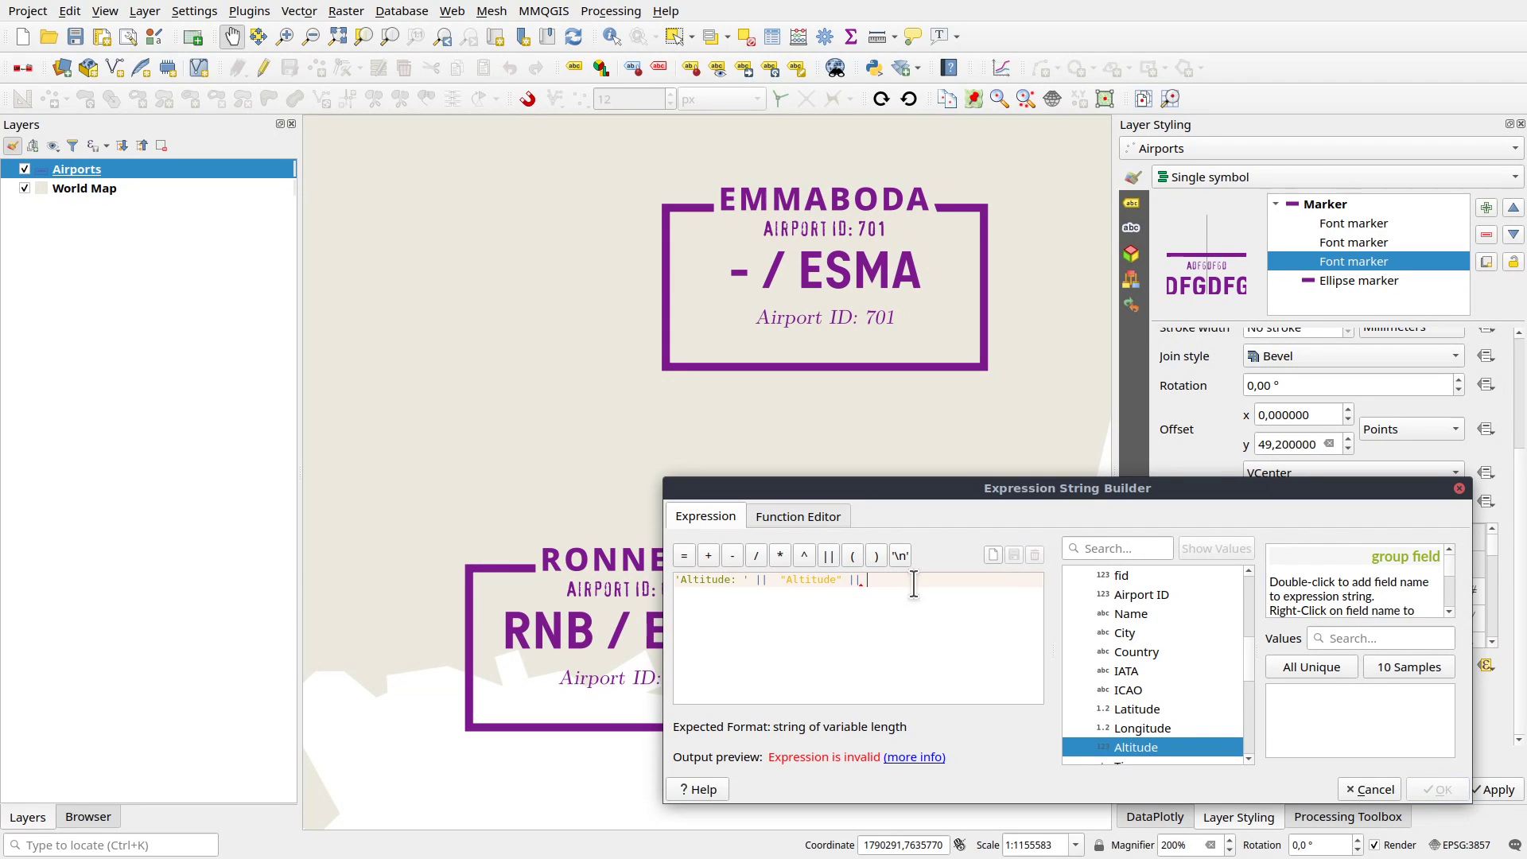
pyautogui.write(" '")
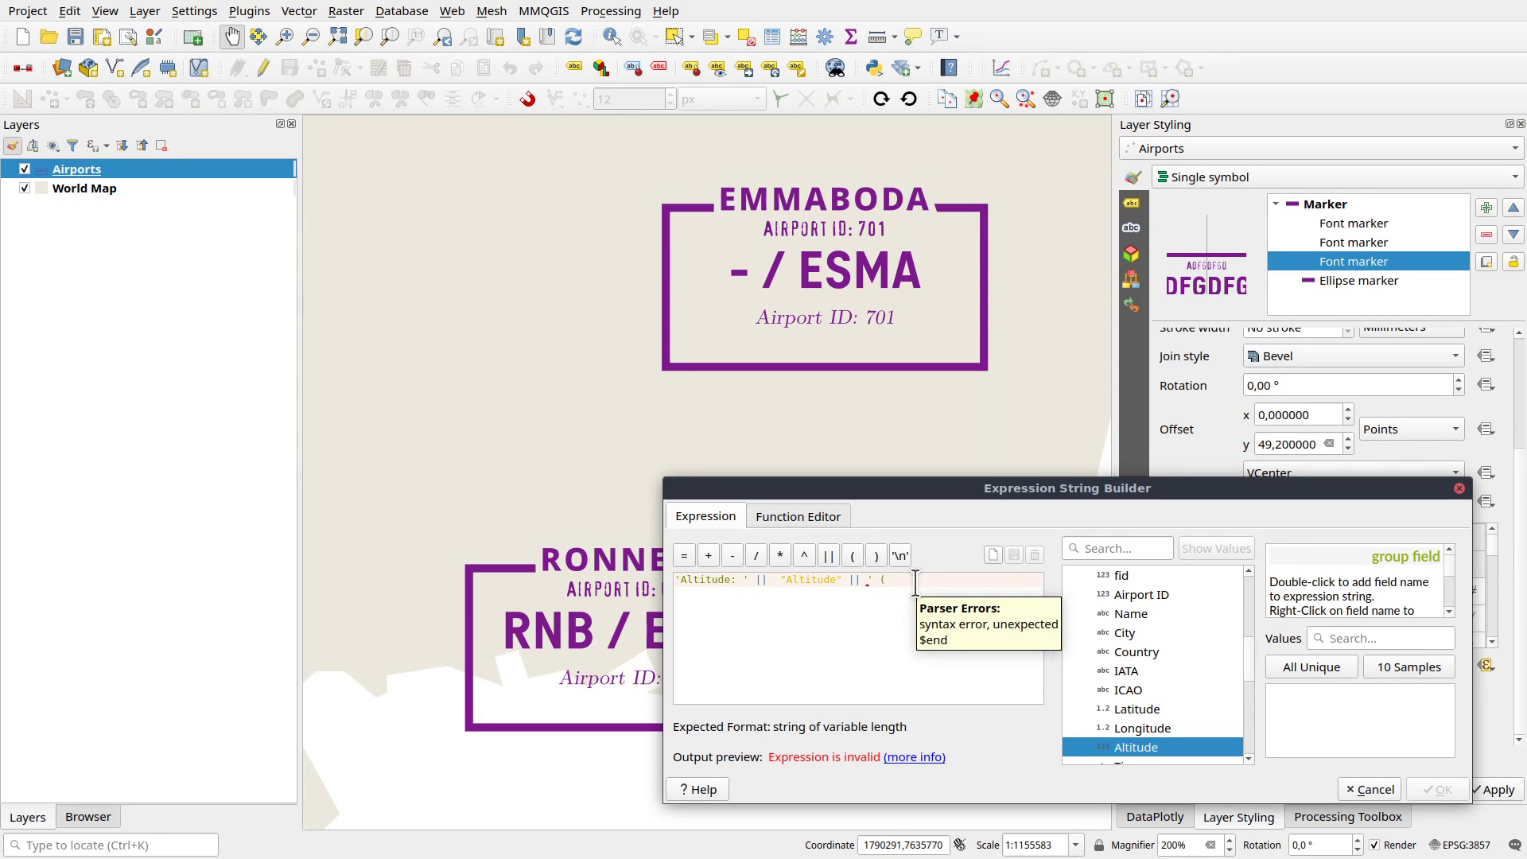
pyautogui.write("(feet)'")
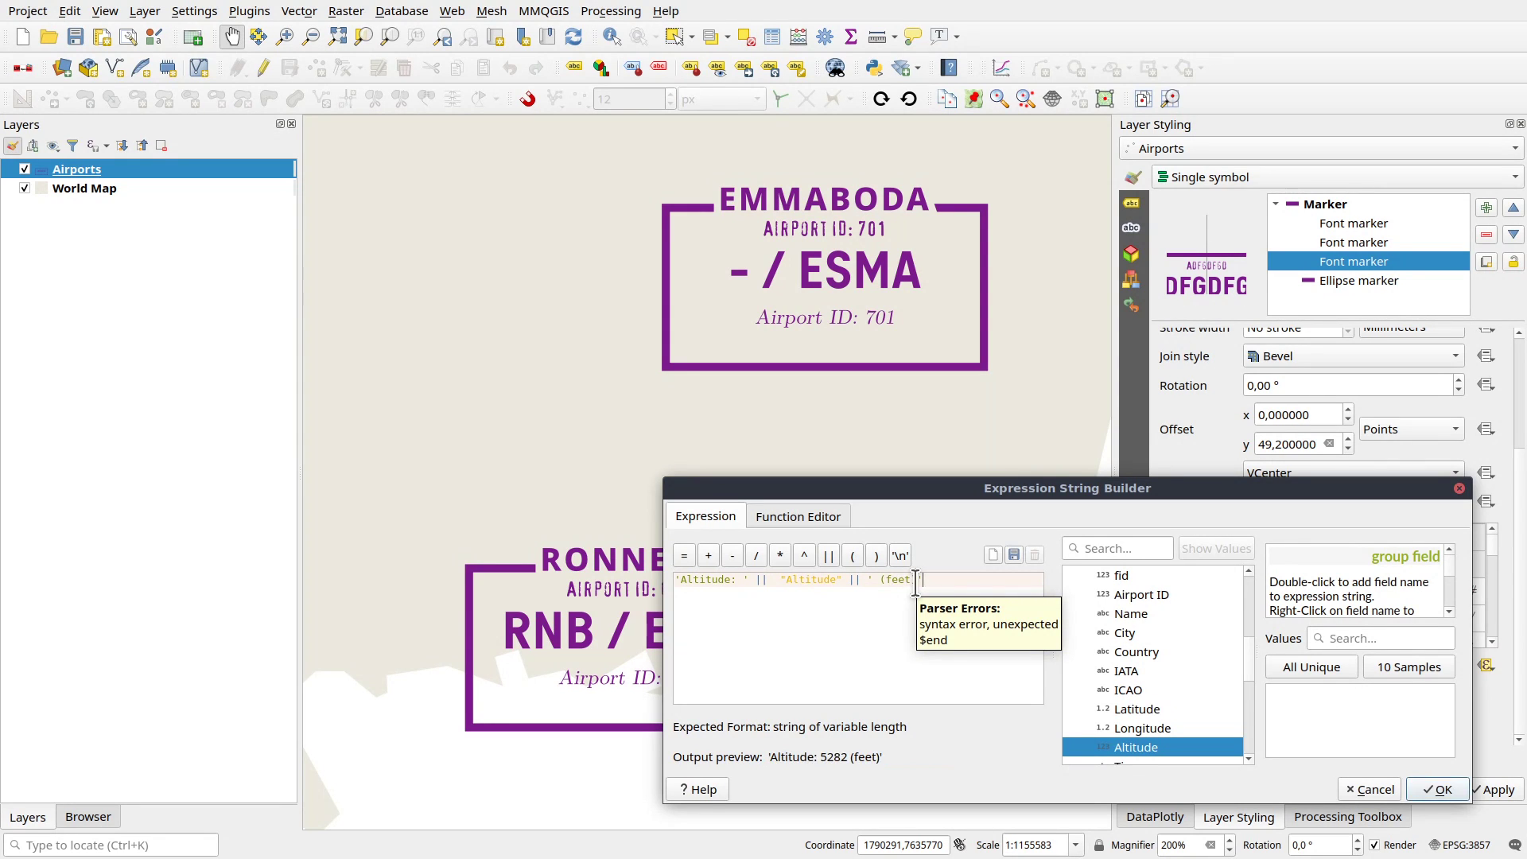
pyautogui.click(1441, 789)
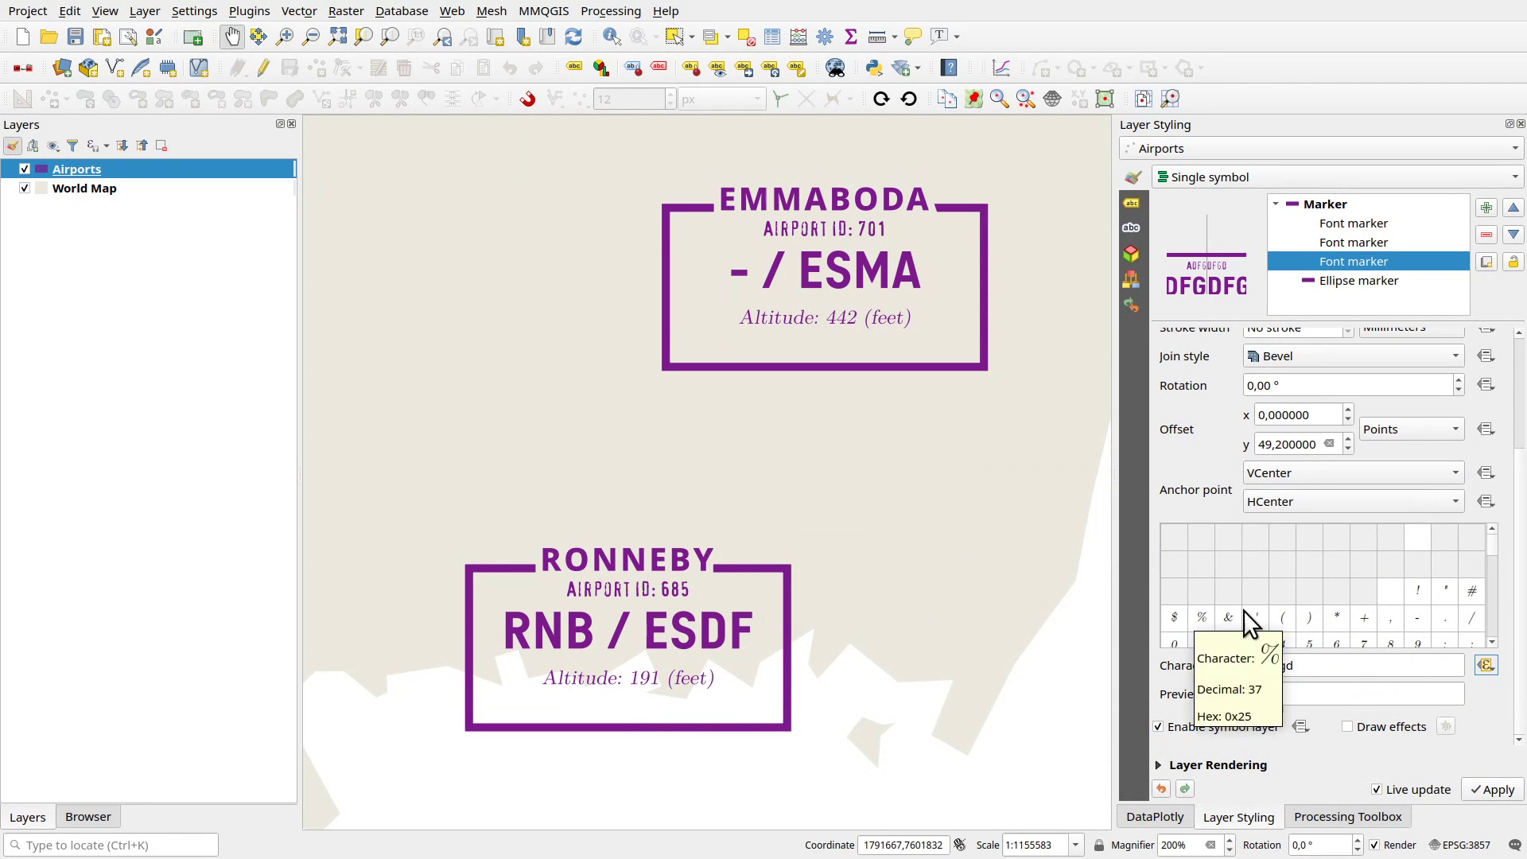
# - Duplicate the altitude text layer, set its Offset y to 62.8 and its characters to the Name field
pyautogui.click(1486, 261)
pyautogui.click(1377, 279)
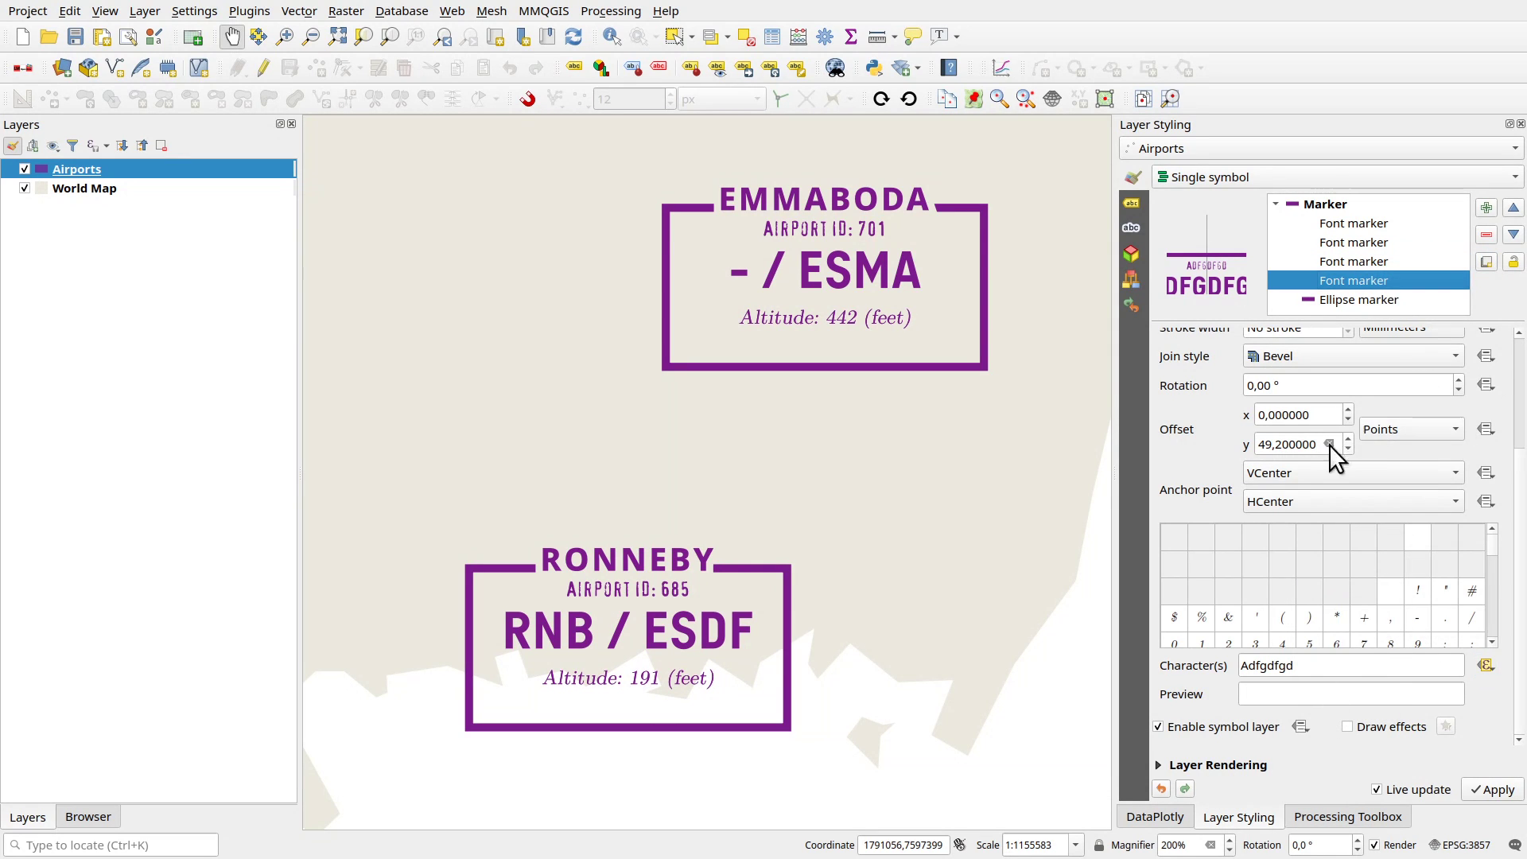
pyautogui.scroll(20, 1316, 443)
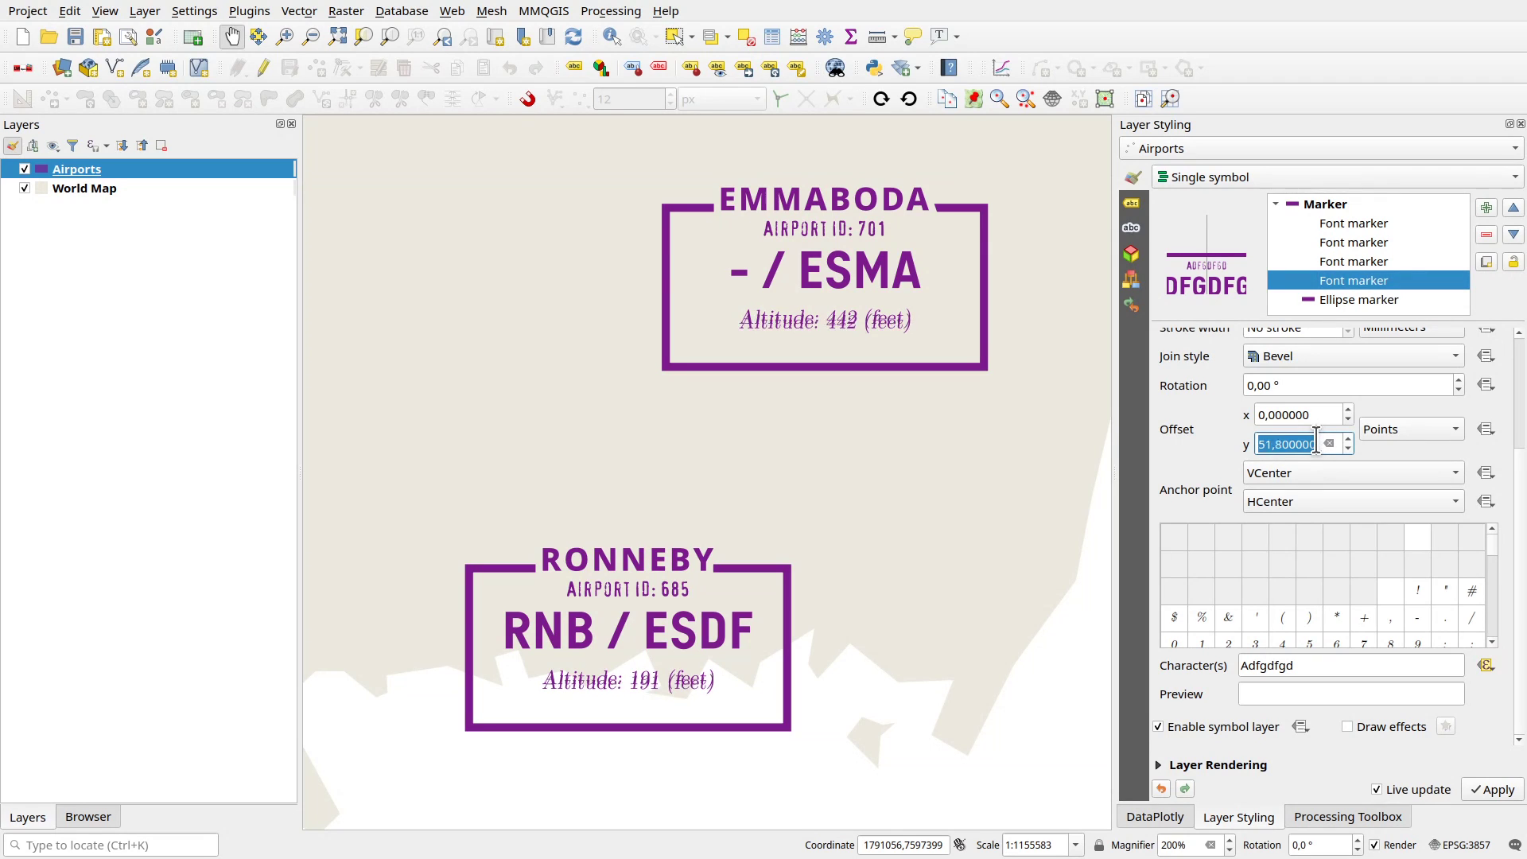
pyautogui.scroll(20, 1317, 443)
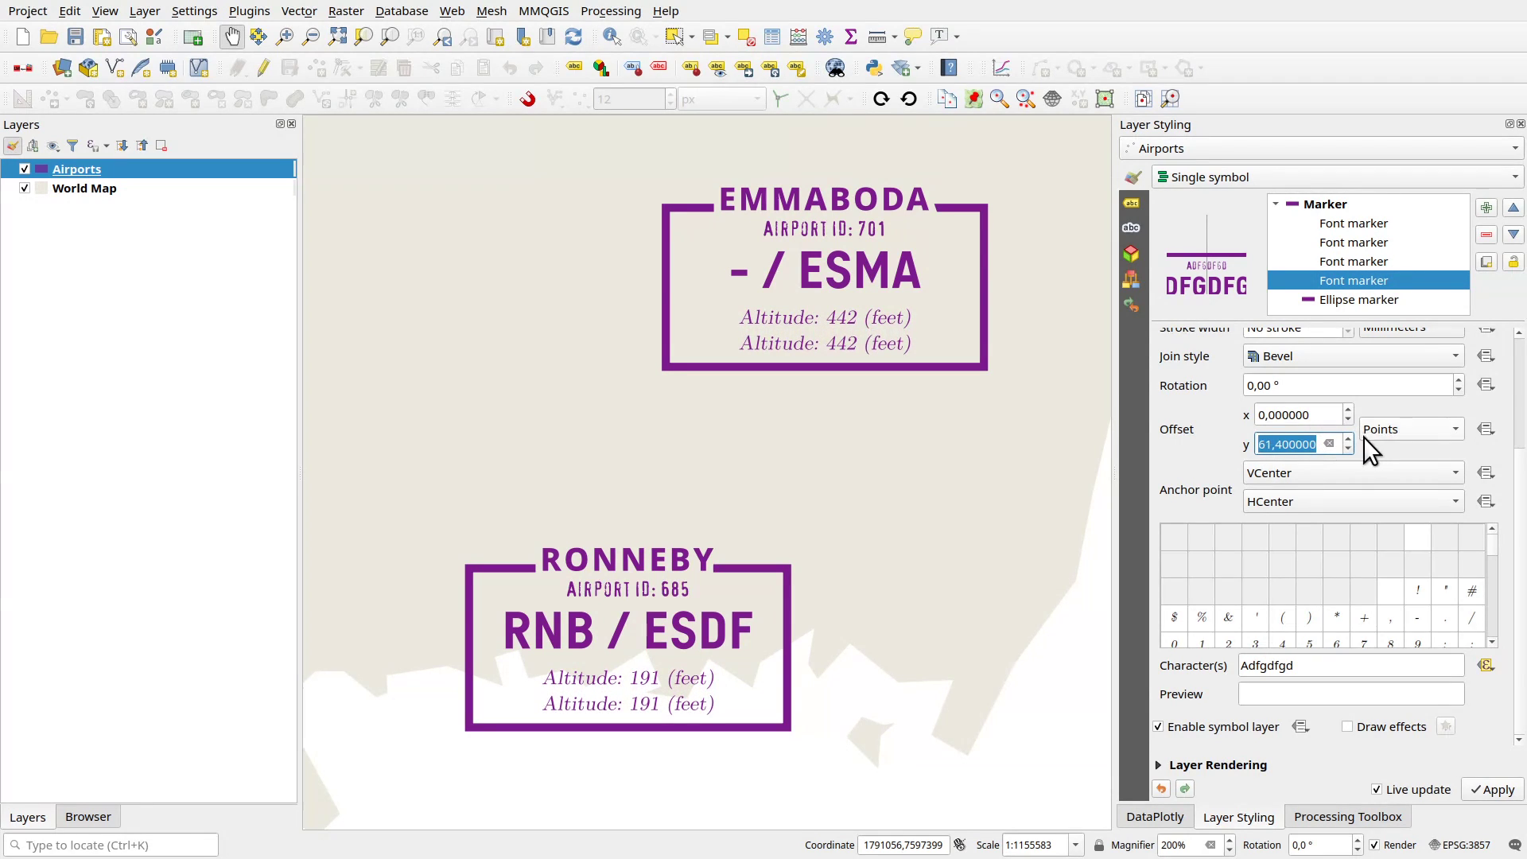
pyautogui.scroll(7, 1365, 445)
pyautogui.scroll(3, 1520, 437)
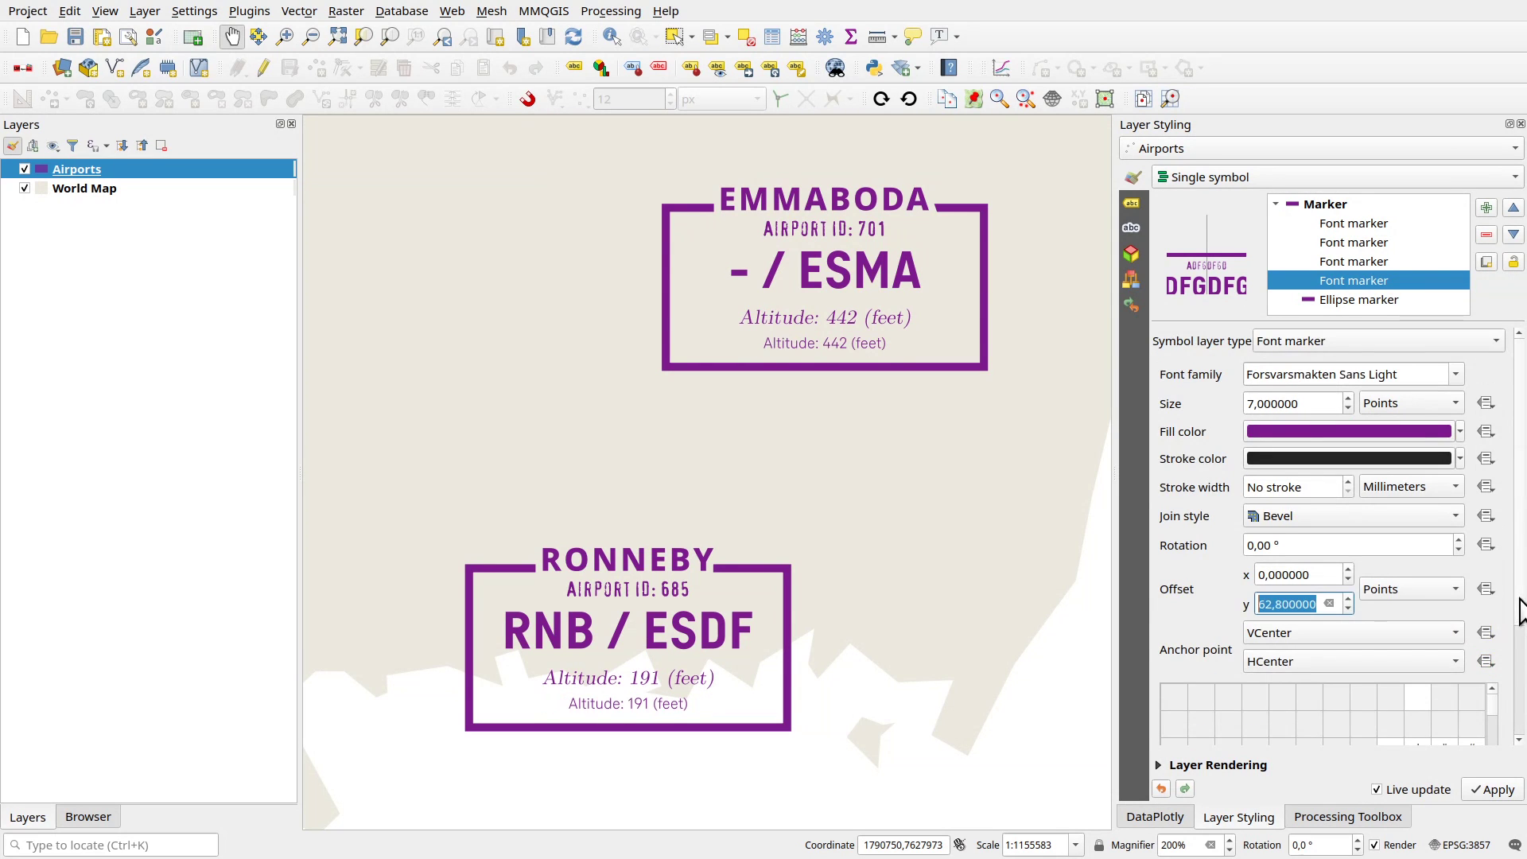
pyautogui.scroll(-3, 1520, 611)
pyautogui.click(1483, 667)
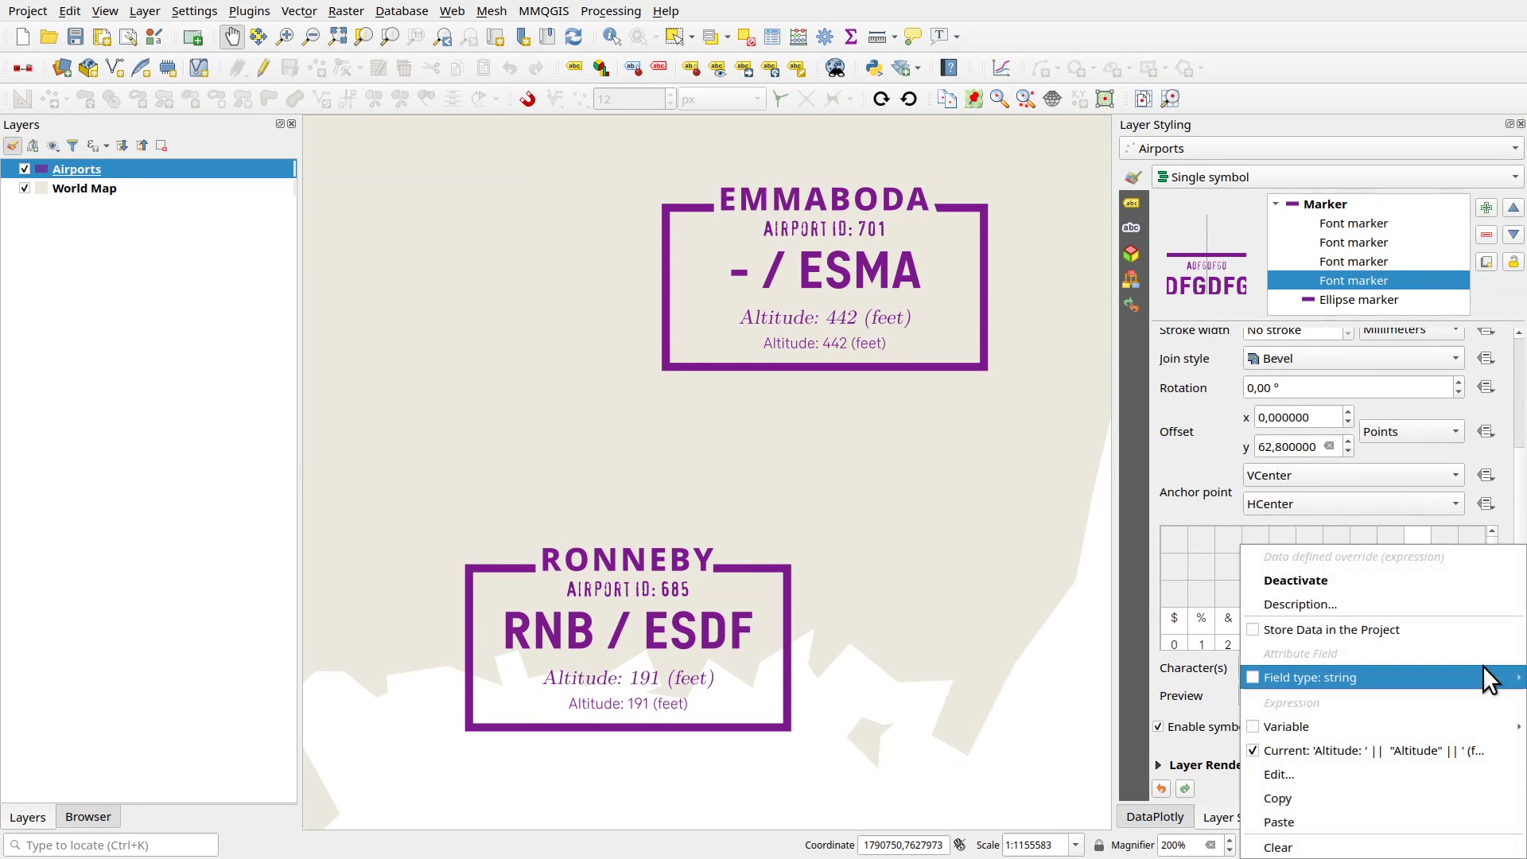
pyautogui.moveTo(1389, 690)
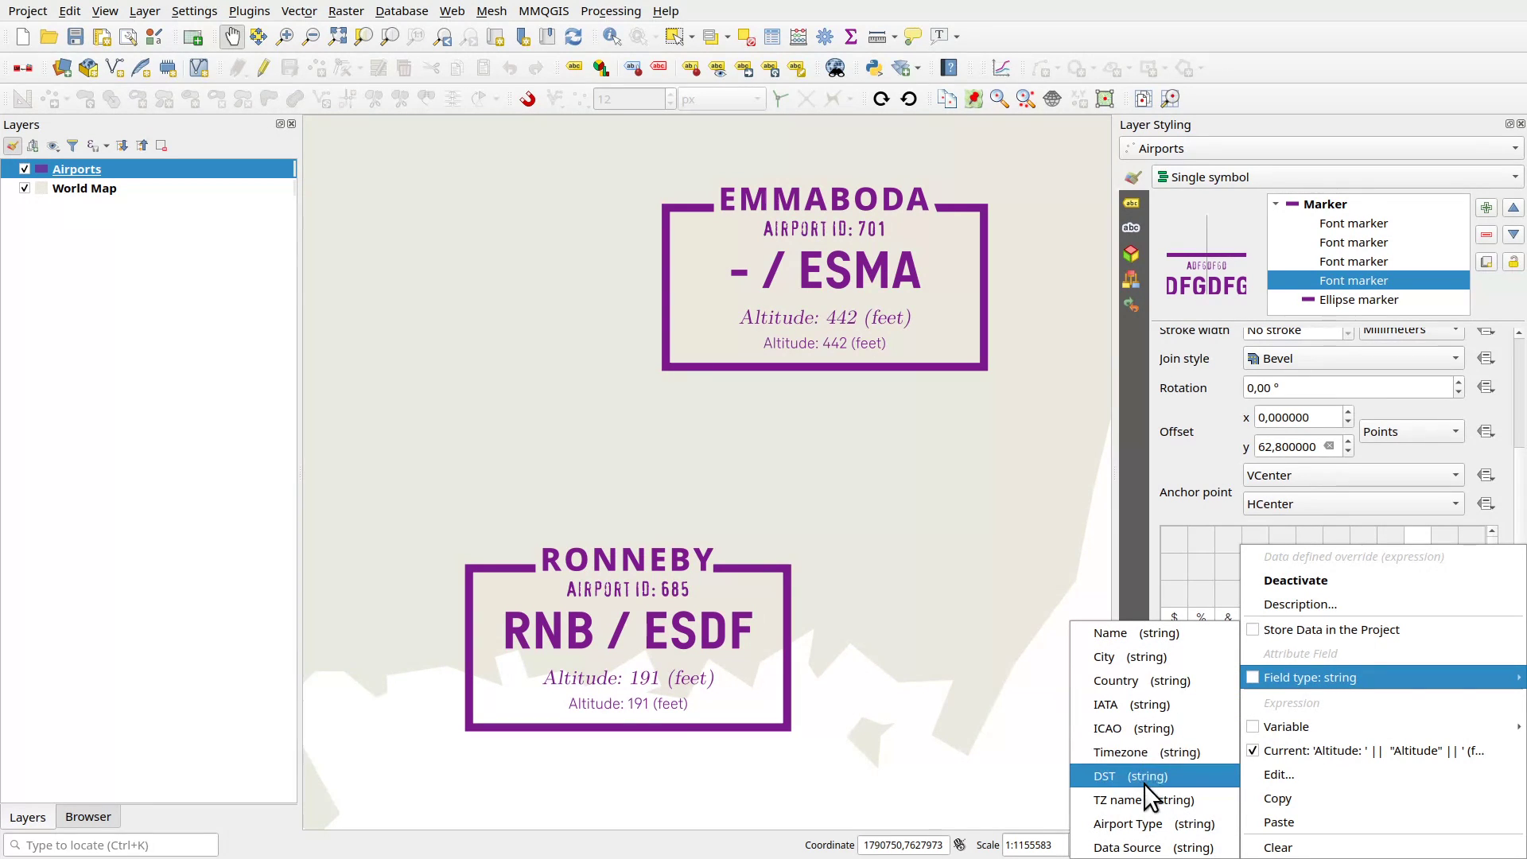
pyautogui.click(1138, 633)
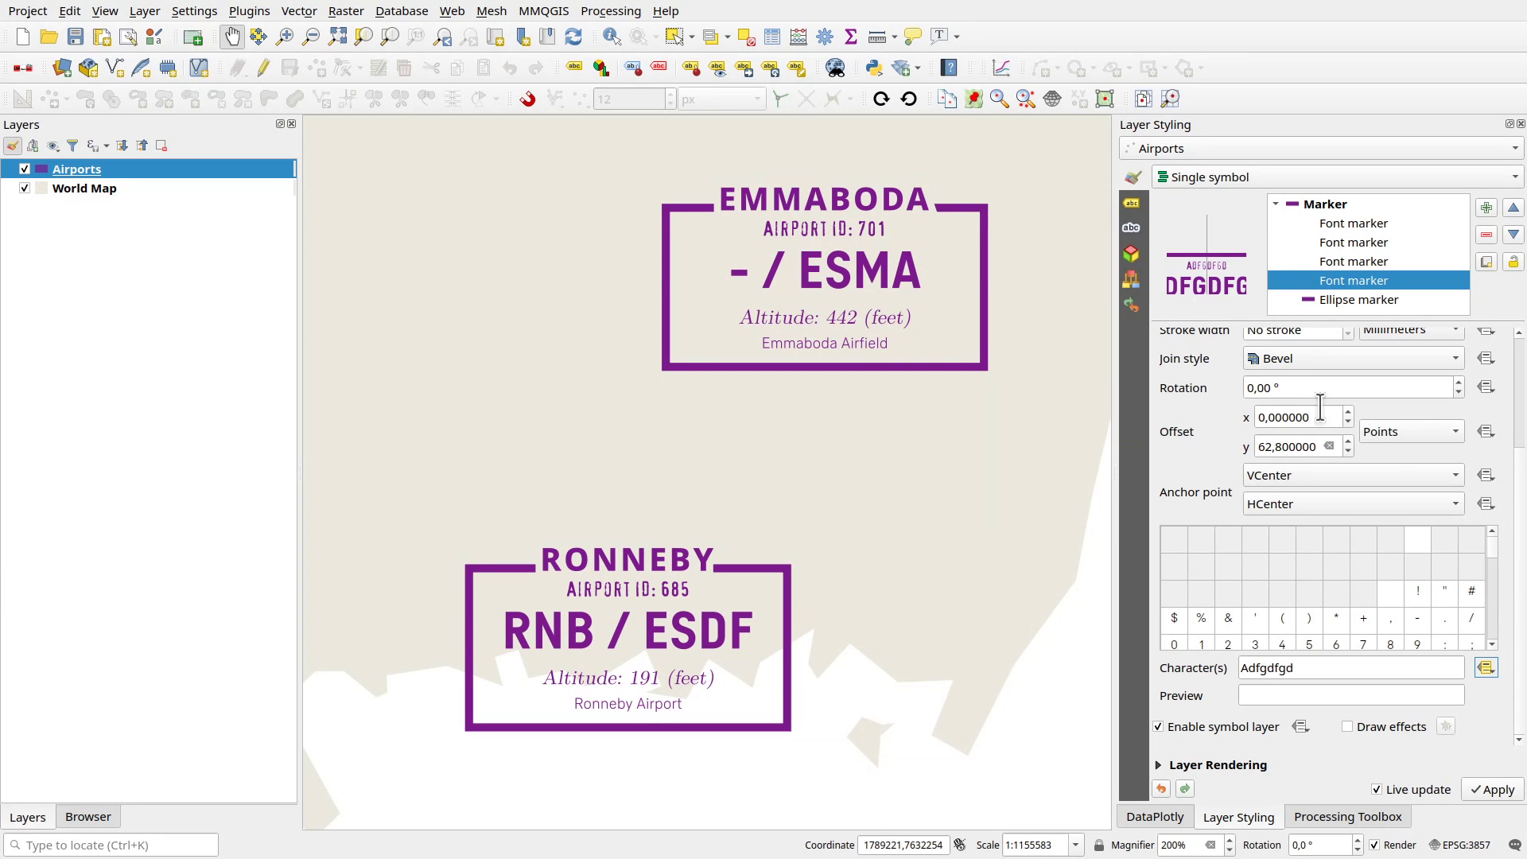
pyautogui.click(1354, 241)
pyautogui.moveTo(914, 587); pyautogui.dragTo(886, 577)
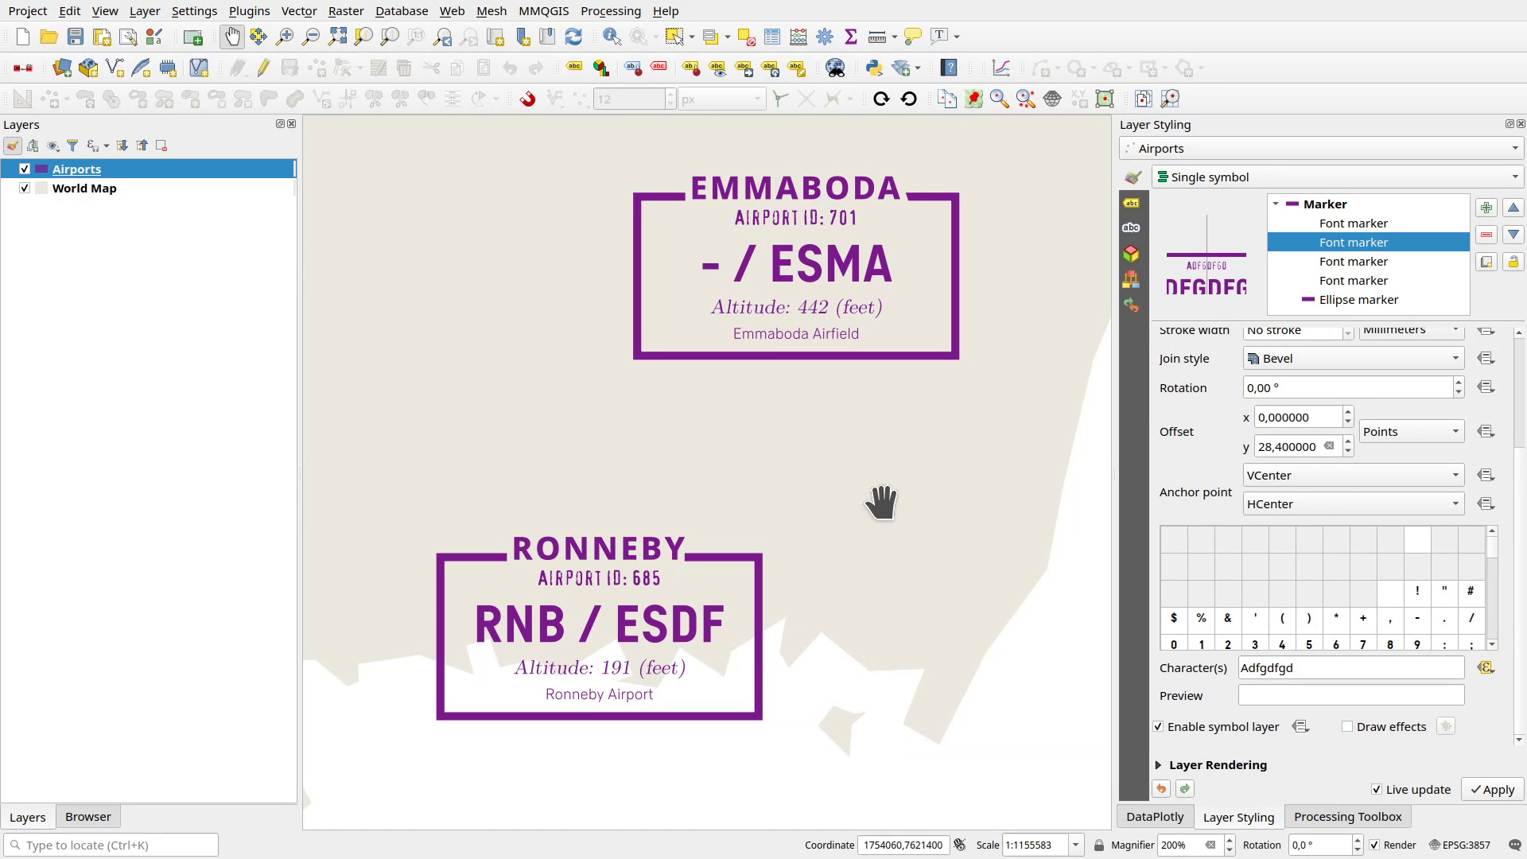
# - Zoom and pan the map to inspect the frames around Copenhagen and Malmö, then State College
pyautogui.scroll(1, 822, 467)
pyautogui.scroll(-3, 831, 454)
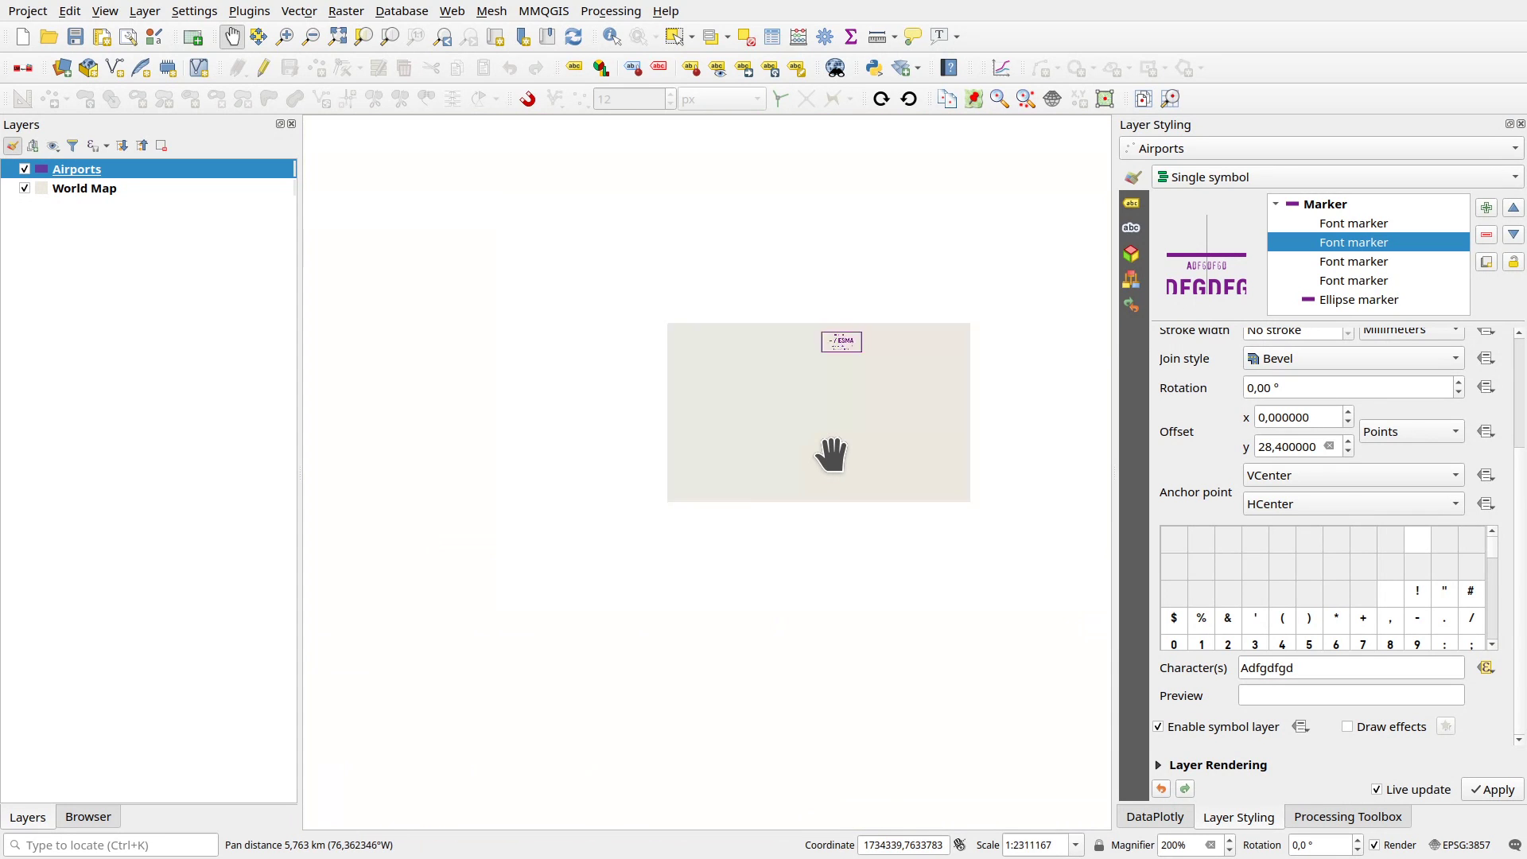
pyautogui.scroll(2, 556, 579)
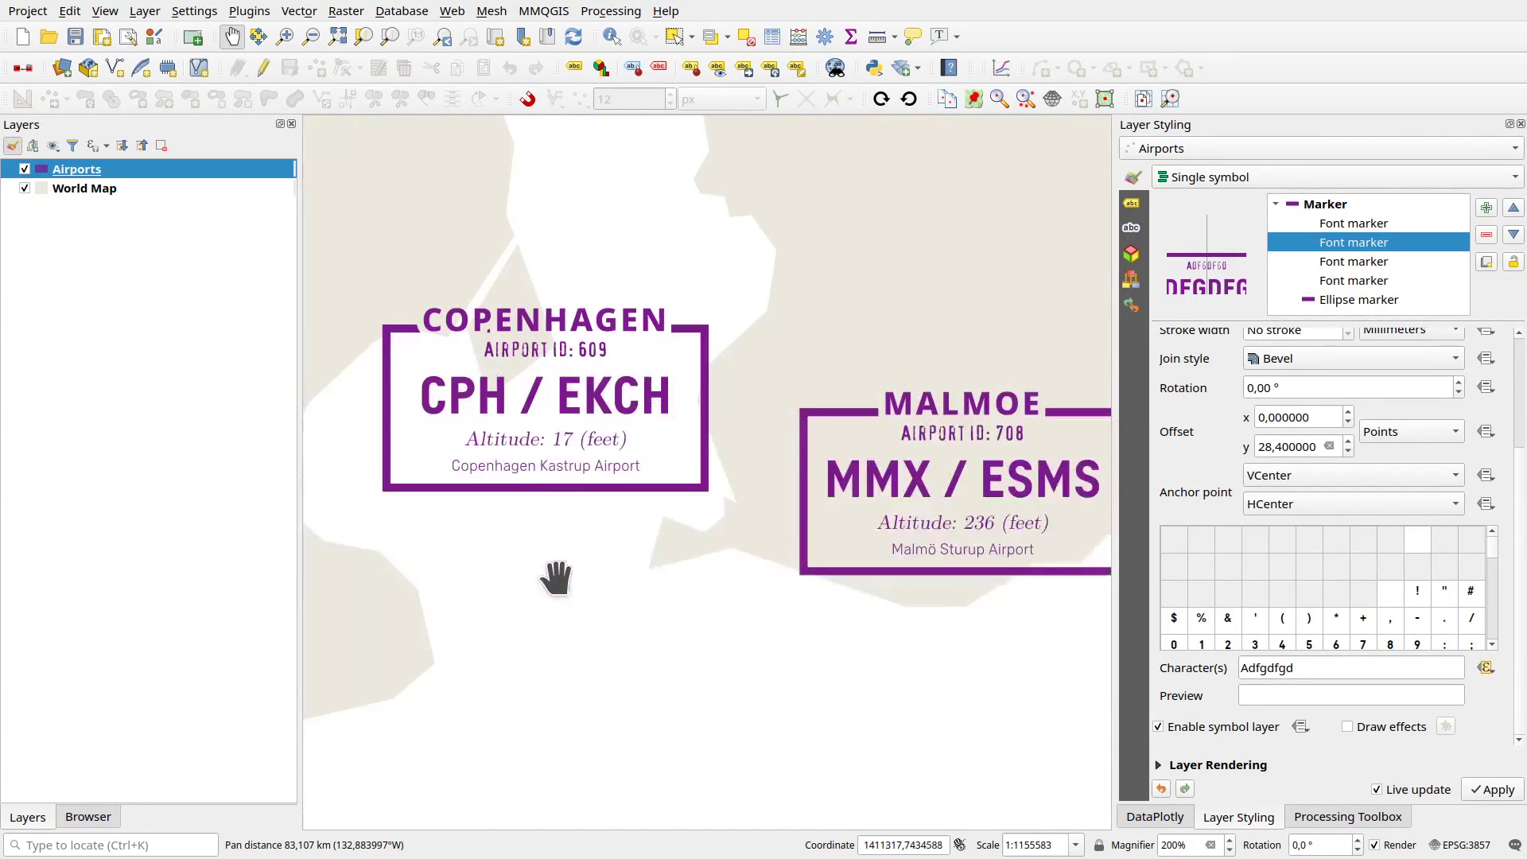
pyautogui.moveTo(606, 470); pyautogui.dragTo(511, 487)
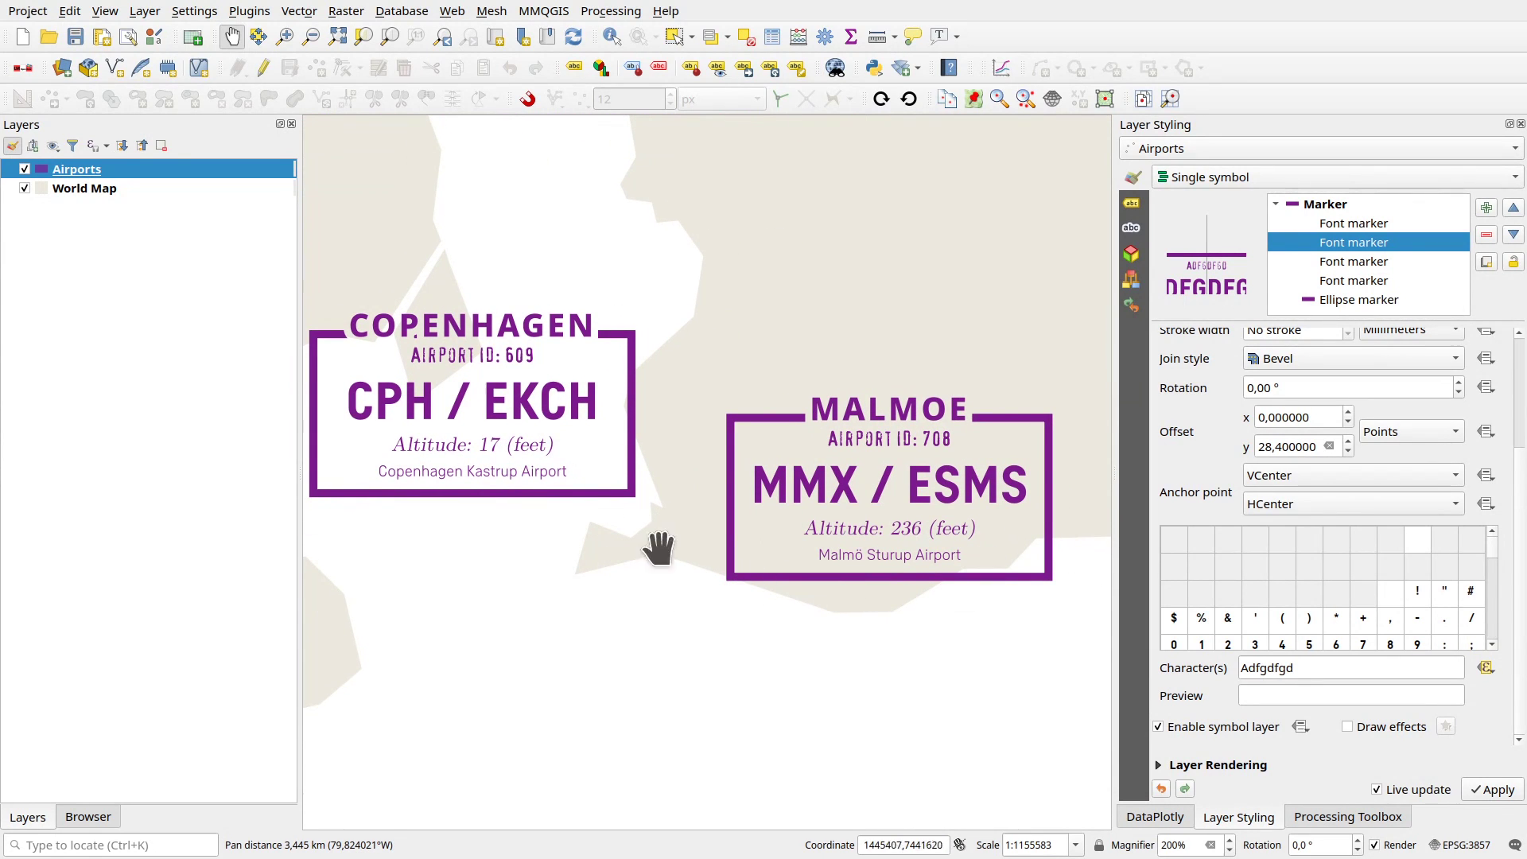
pyautogui.moveTo(557, 597); pyautogui.dragTo(671, 592)
pyautogui.moveTo(524, 576); pyautogui.dragTo(784, 837)
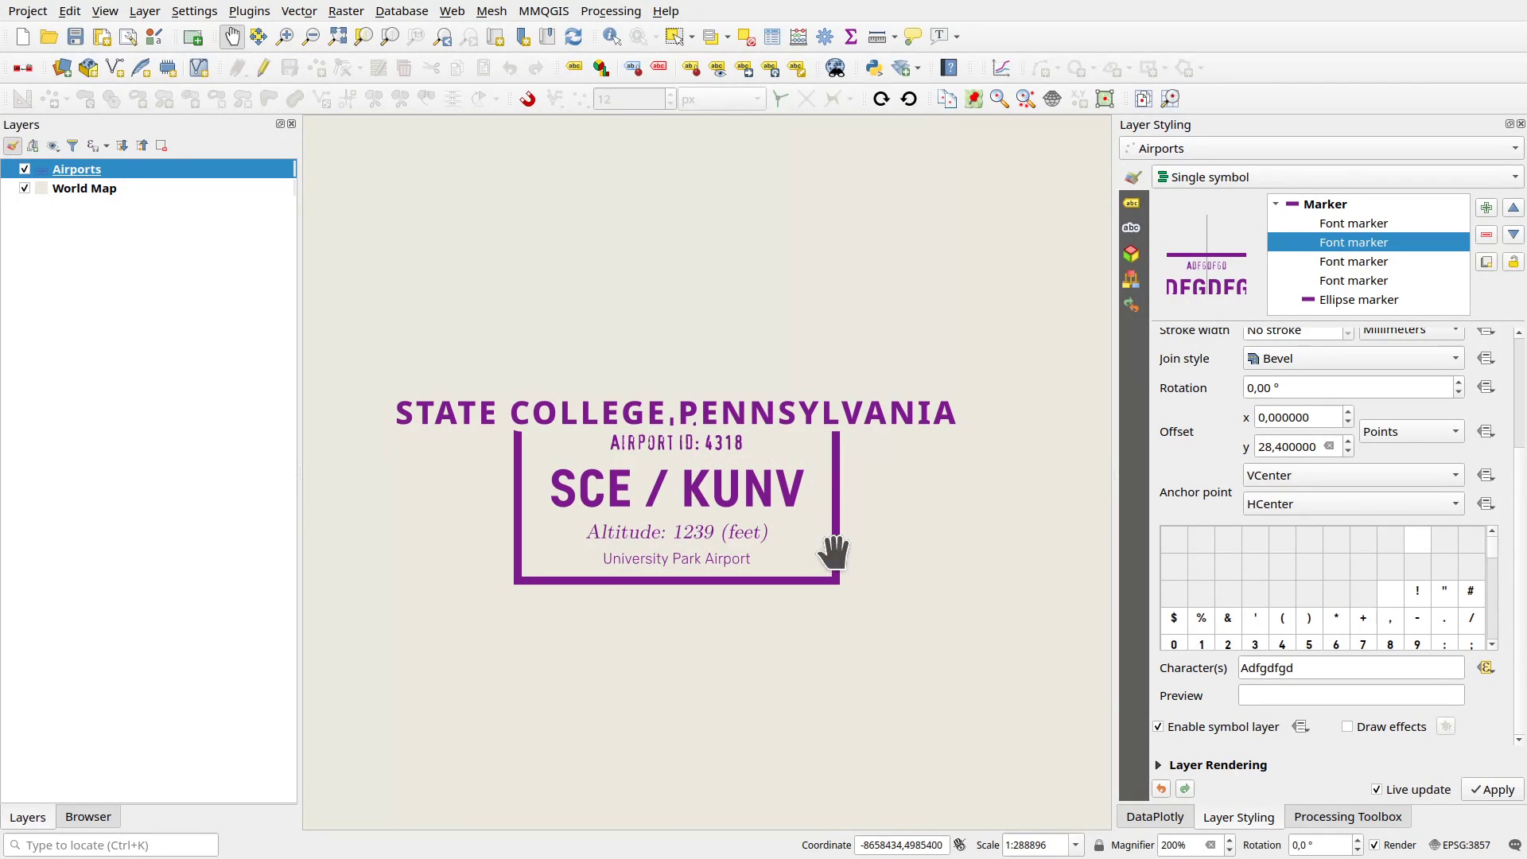
# - Pan and zoom around State College to view the neighbouring Pennsylvania airport frames
pyautogui.moveTo(832, 562)
pyautogui.mouseDown()
pyautogui.moveTo(849, 535)
pyautogui.moveTo(832, 545)
pyautogui.mouseUp()
pyautogui.scroll(-1, 791, 546)
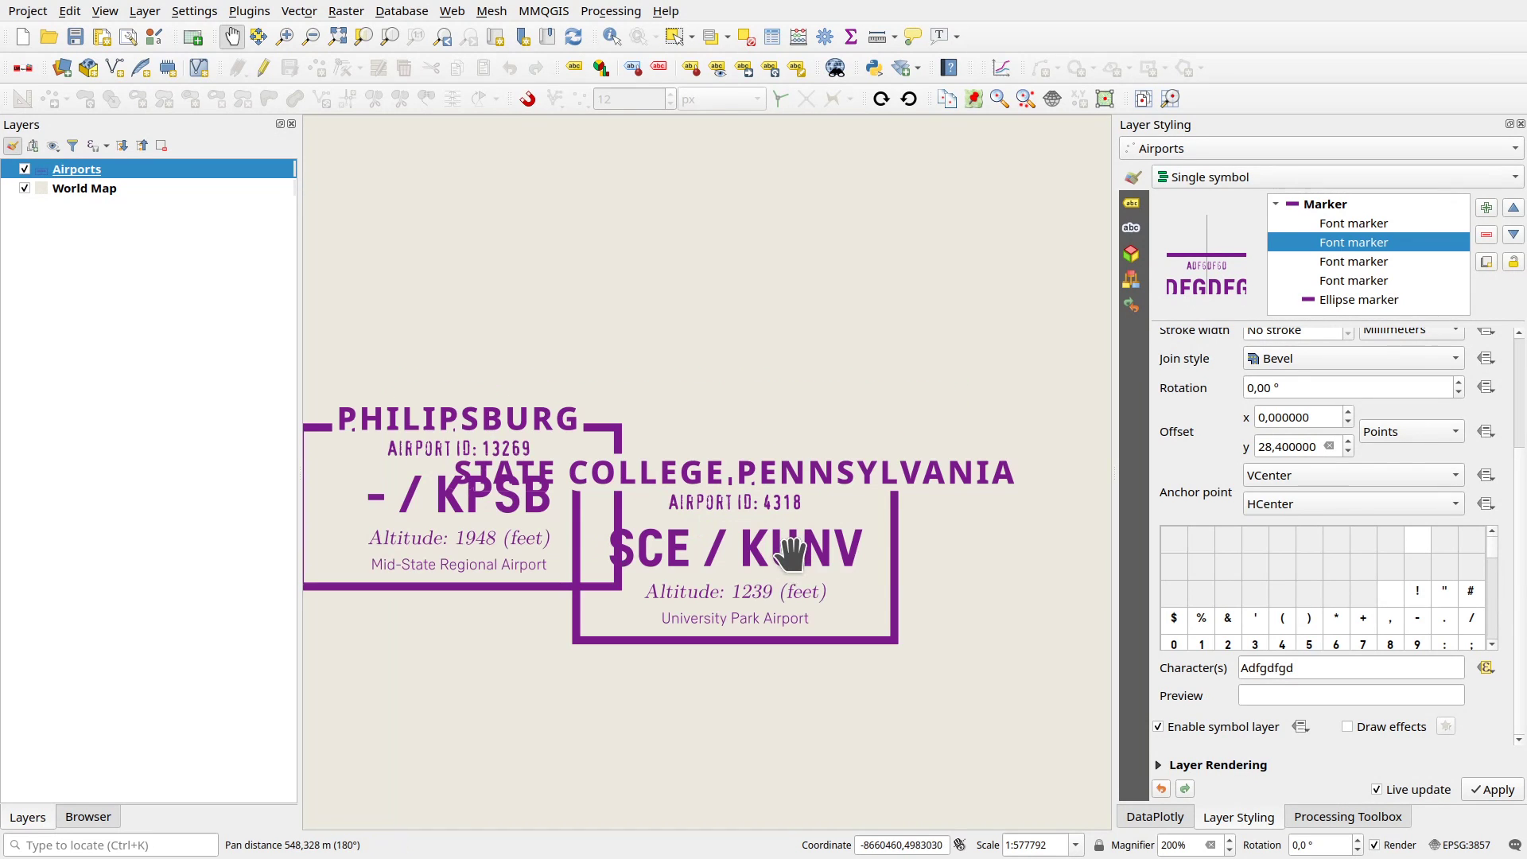
pyautogui.moveTo(776, 636); pyautogui.dragTo(773, 579)
pyautogui.scroll(1, 756, 586)
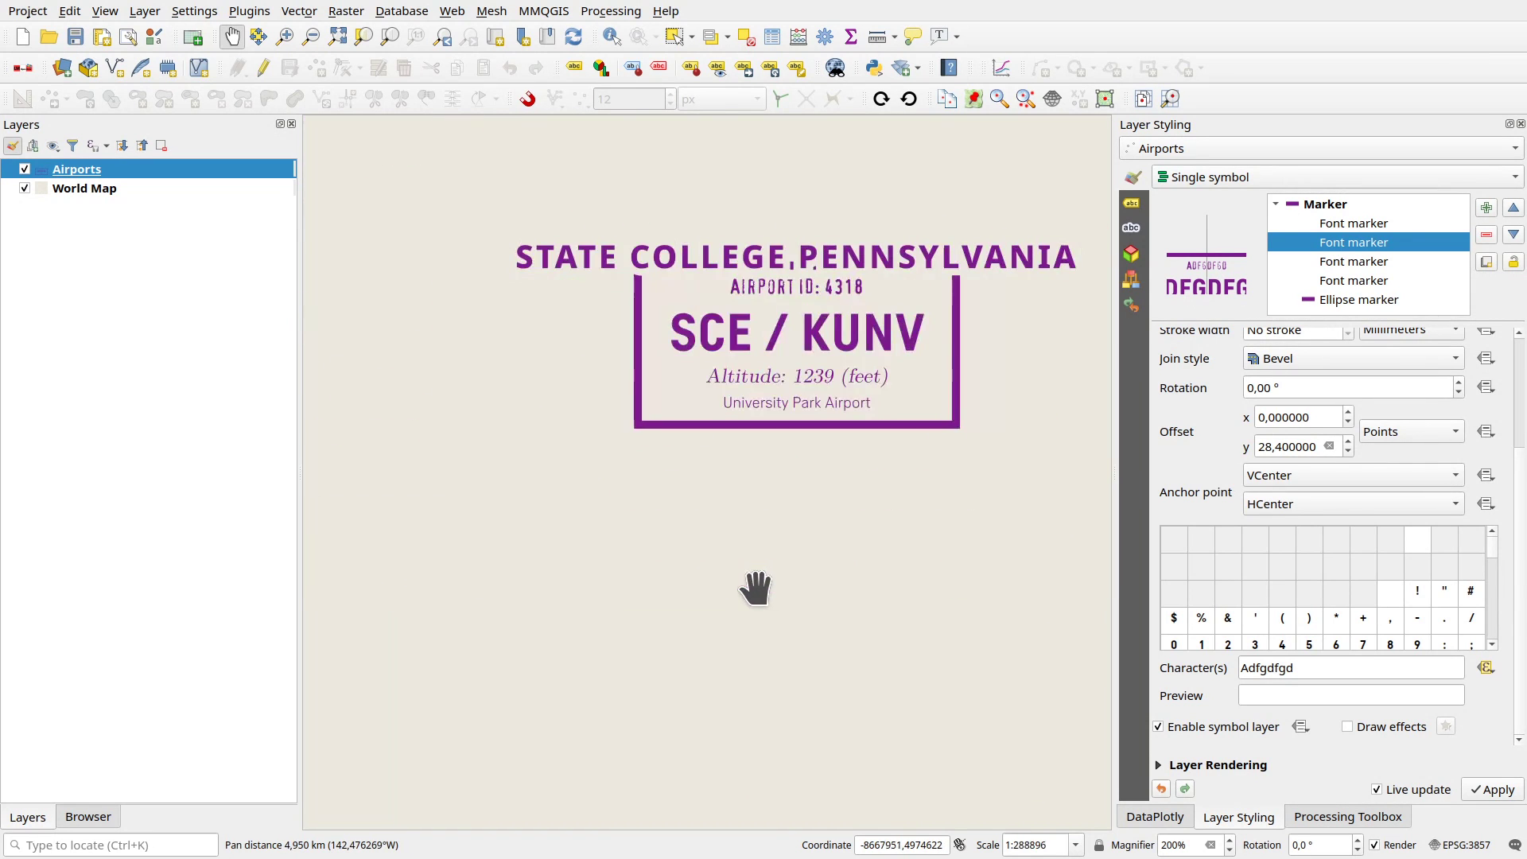
pyautogui.moveTo(739, 454); pyautogui.dragTo(766, 501)
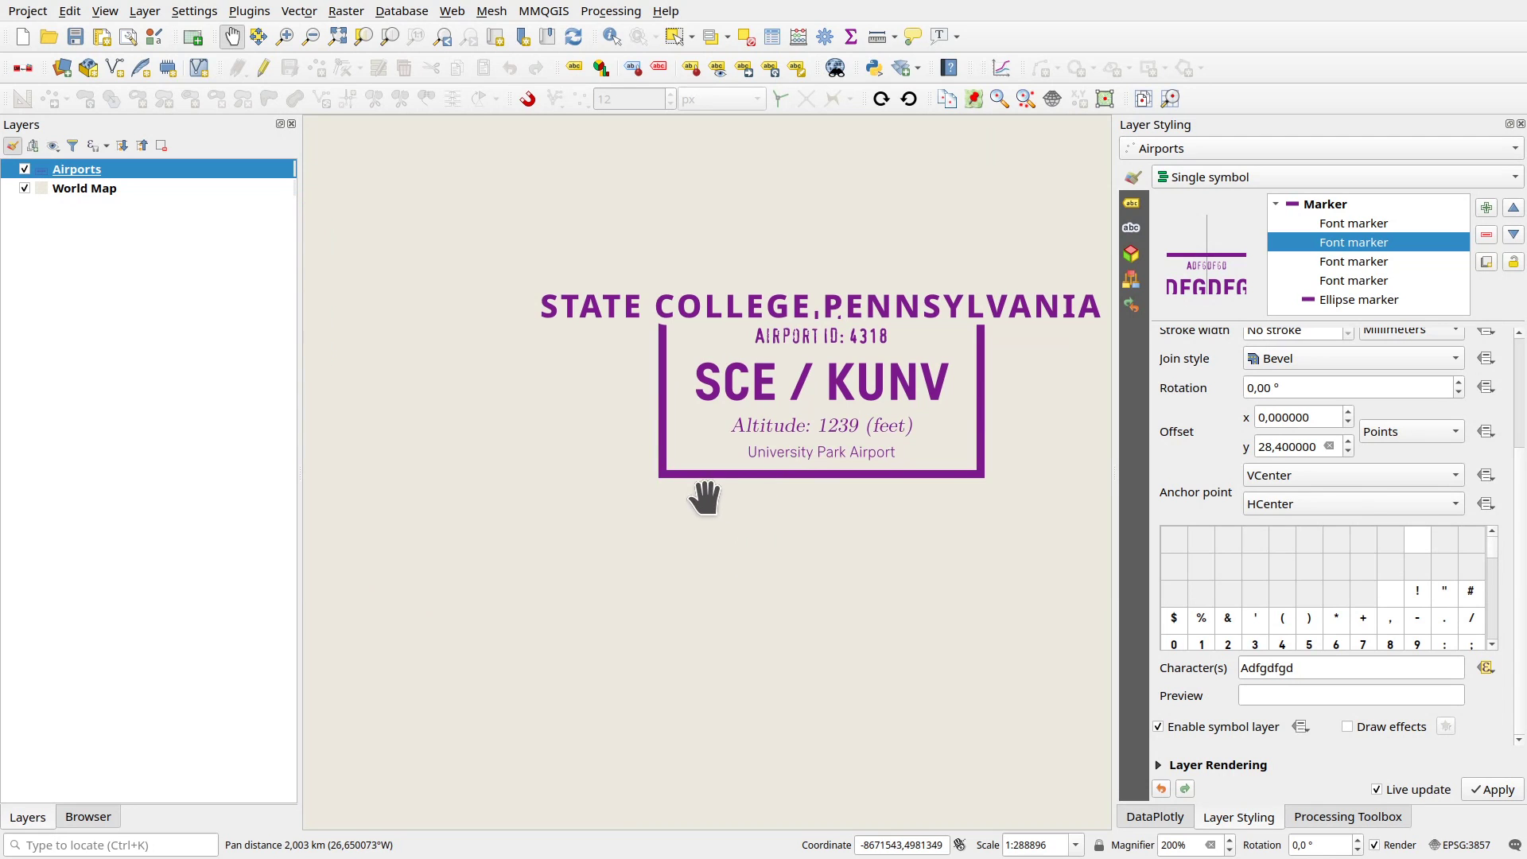
pyautogui.scroll(-2, 703, 499)
pyautogui.scroll(-1, 725, 507)
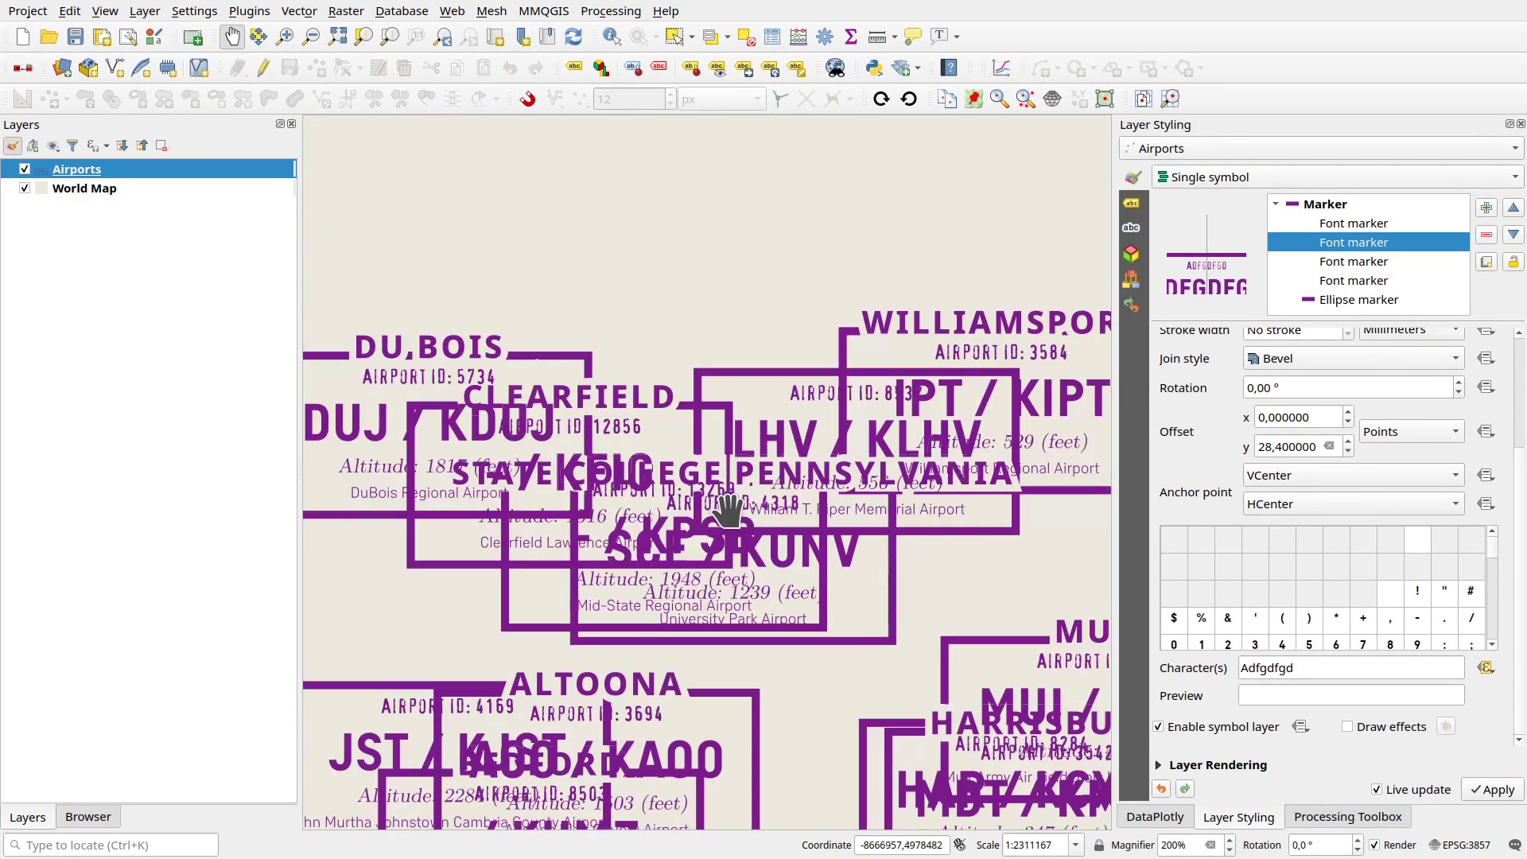
pyautogui.scroll(3, 728, 509)
pyautogui.moveTo(726, 436); pyautogui.dragTo(726, 567)
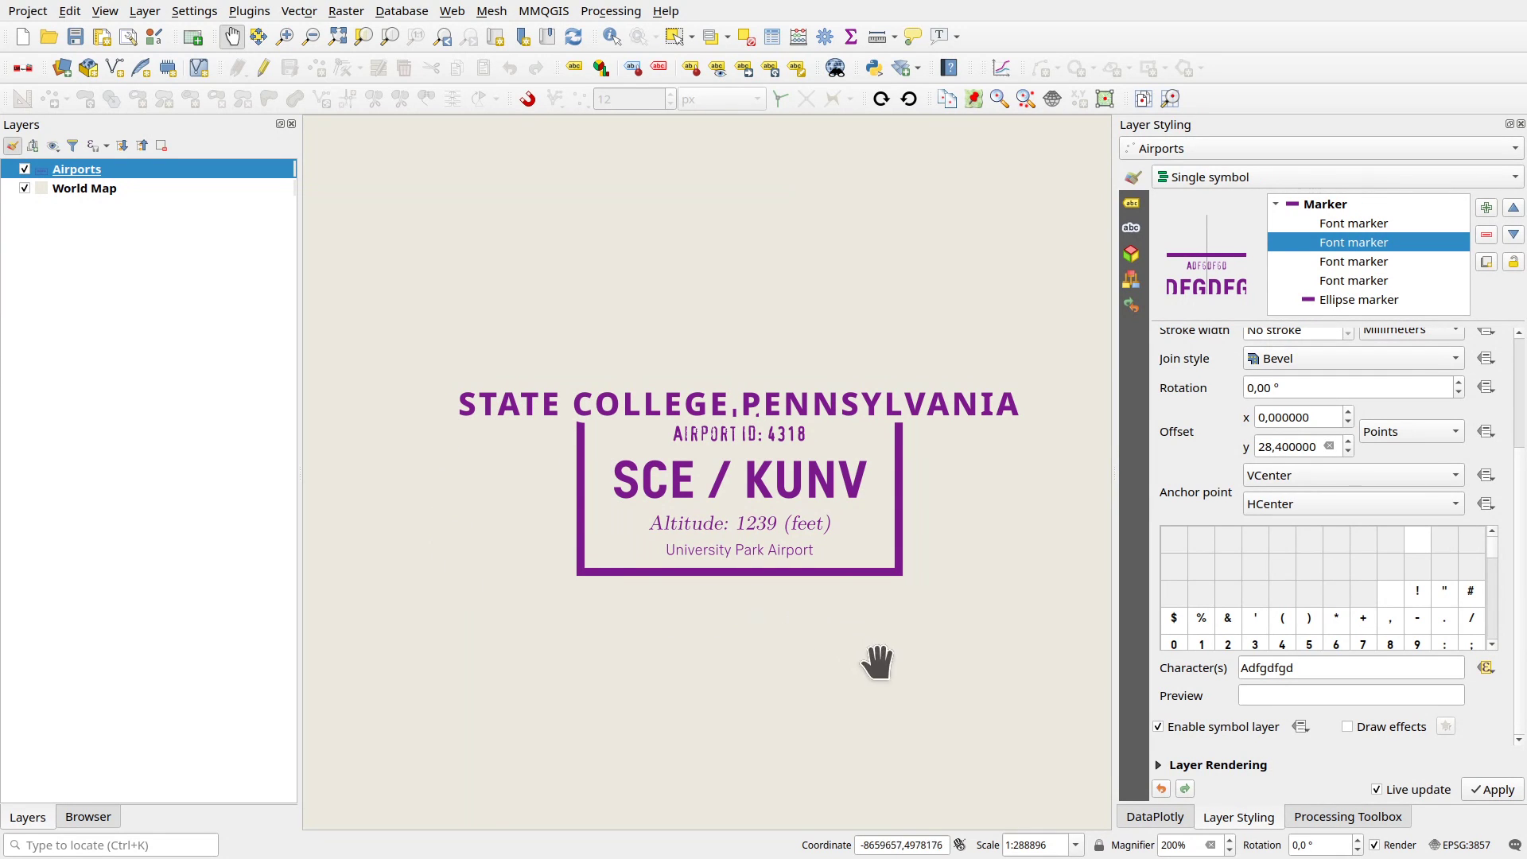
# - Pan past Philipsburg to the Pittsburgh-area frames, e.g. Arnold Palmer Regional Airport (LBE / KLBE)
pyautogui.moveTo(749, 488); pyautogui.dragTo(986, 511)
pyautogui.moveTo(600, 467); pyautogui.dragTo(843, 515)
pyautogui.moveTo(663, 503); pyautogui.dragTo(928, 552)
pyautogui.scroll(2, 708, 525)
pyautogui.scroll(-5, 787, 522)
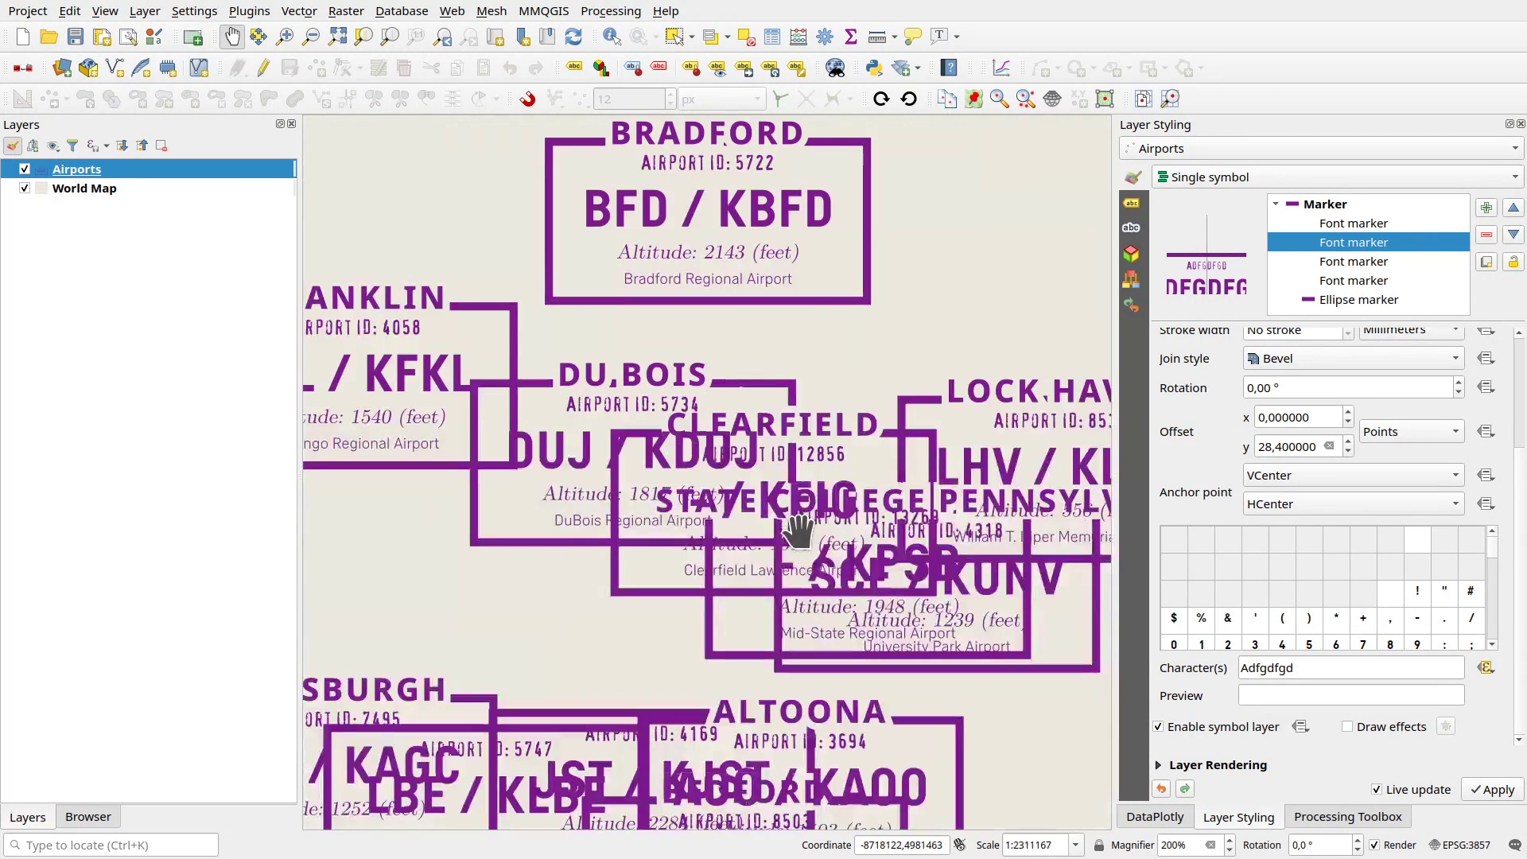
pyautogui.moveTo(794, 522); pyautogui.dragTo(937, 425)
pyautogui.moveTo(794, 555); pyautogui.dragTo(852, 461)
pyautogui.scroll(2, 815, 567)
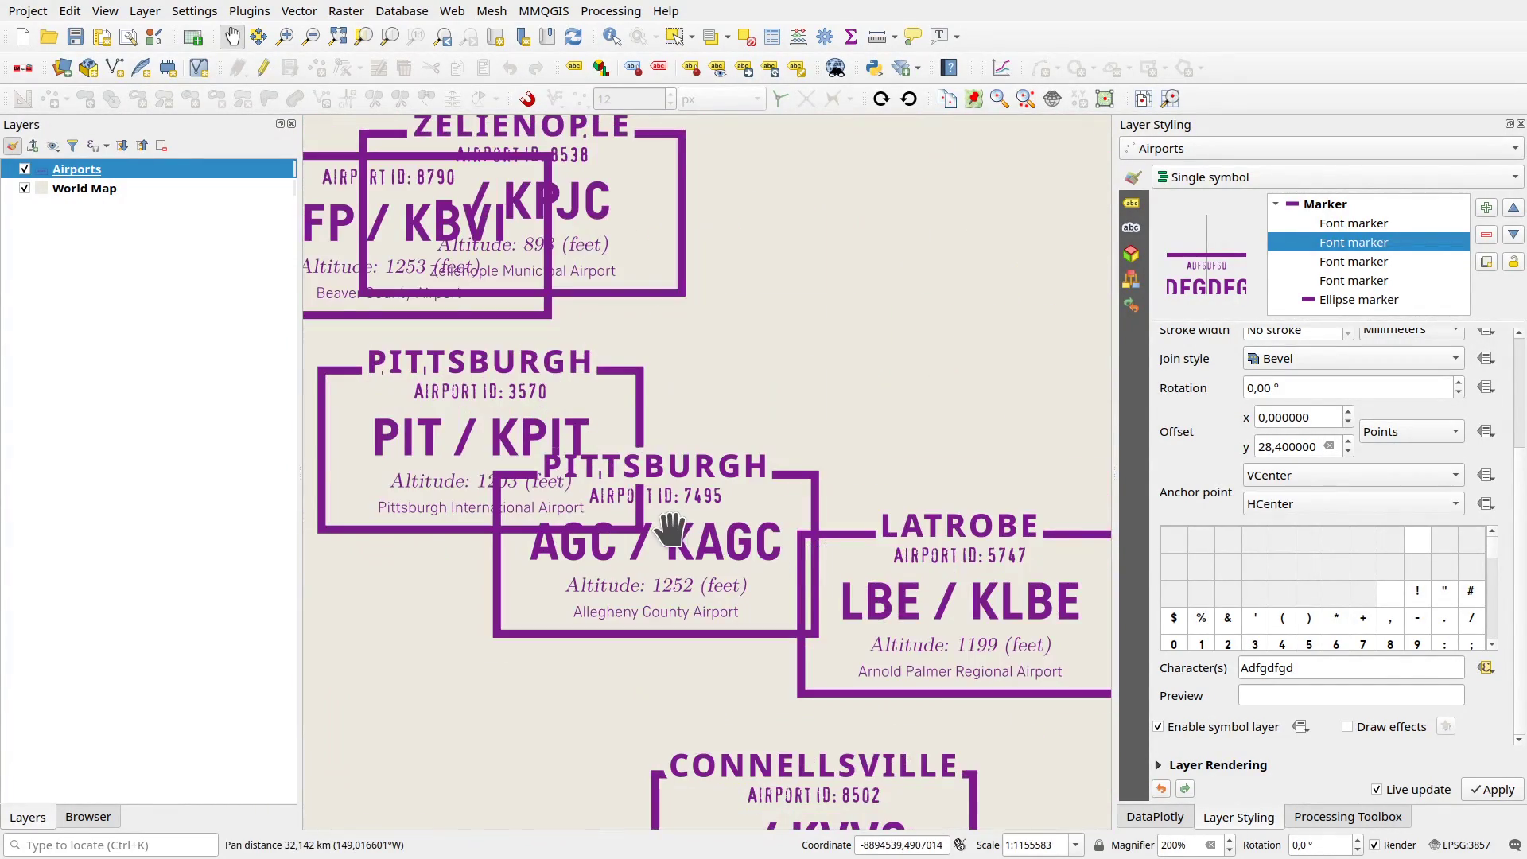